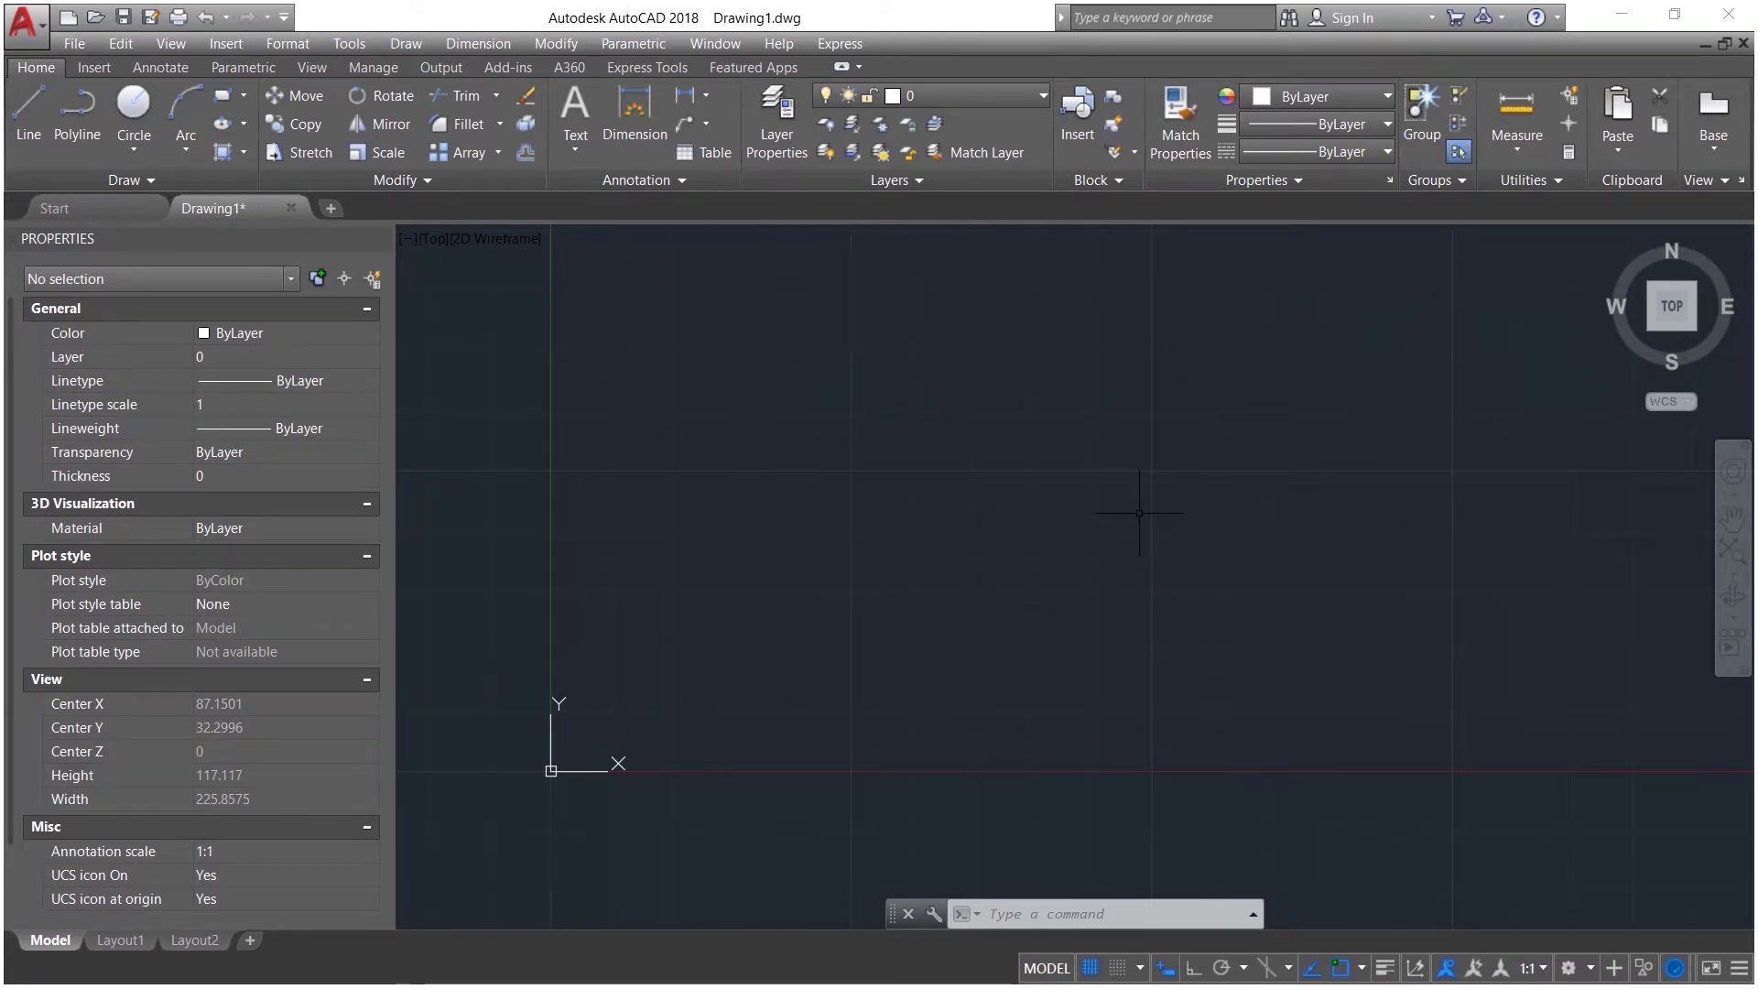
left_click(1623, 245)
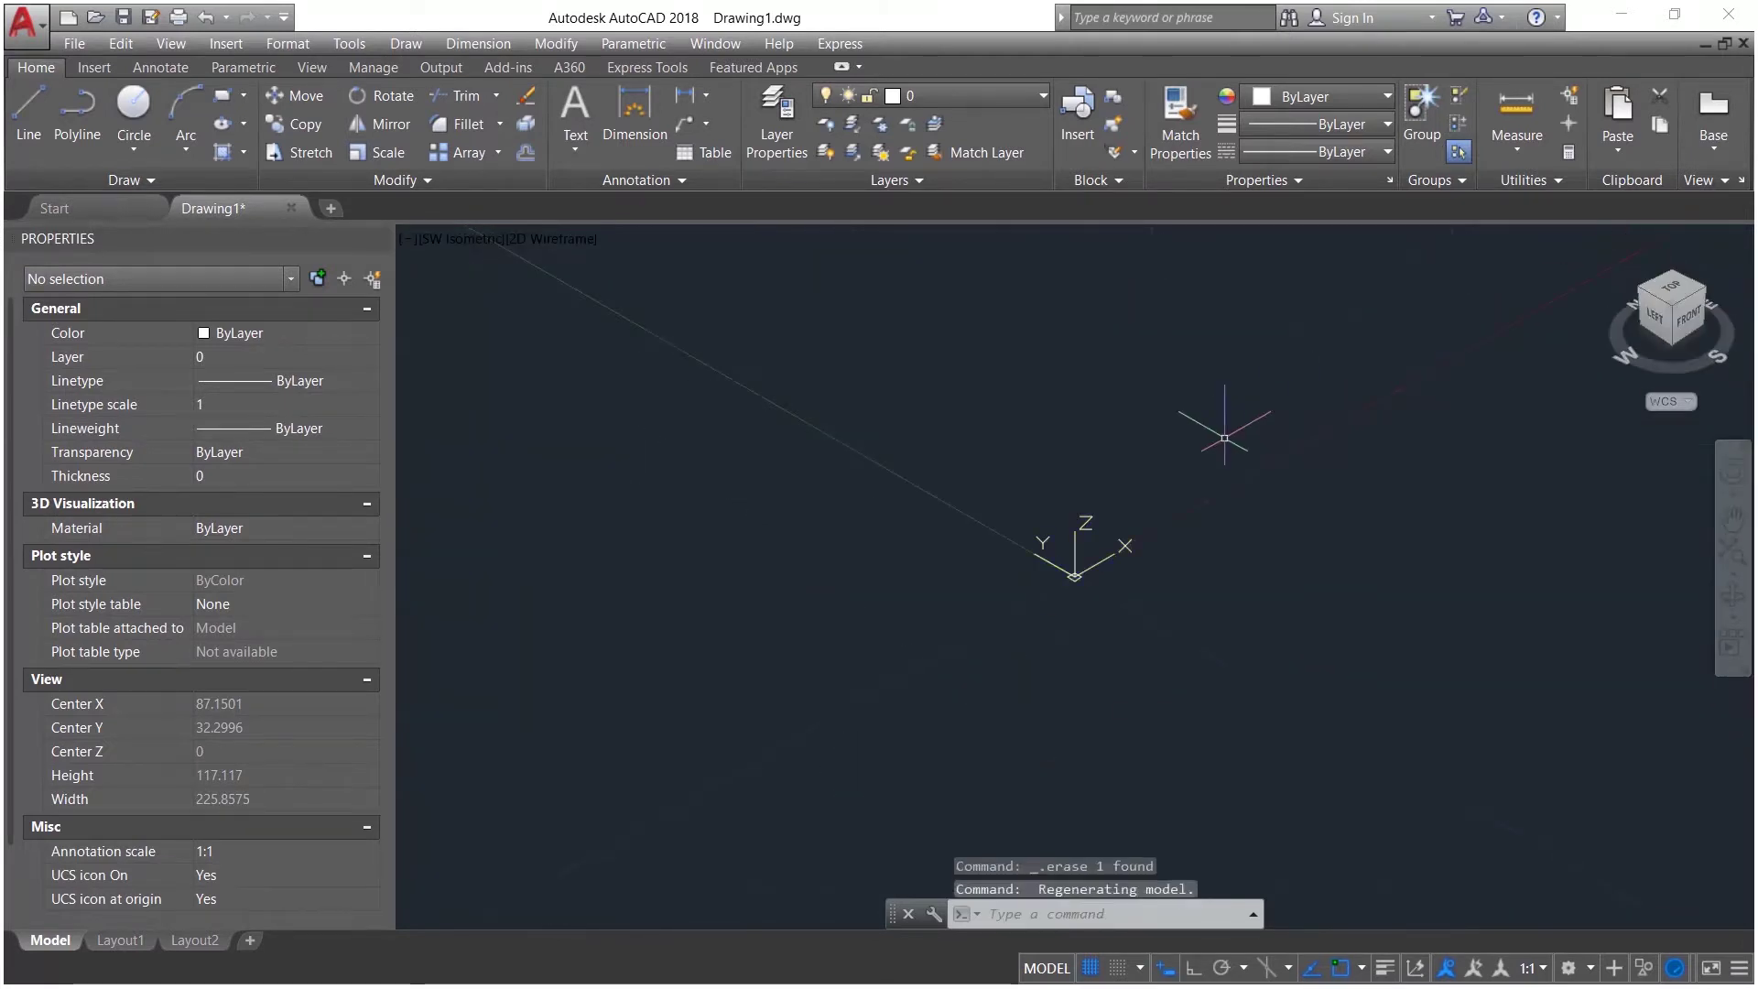
left_click(1679, 293)
middle_click(1346, 482)
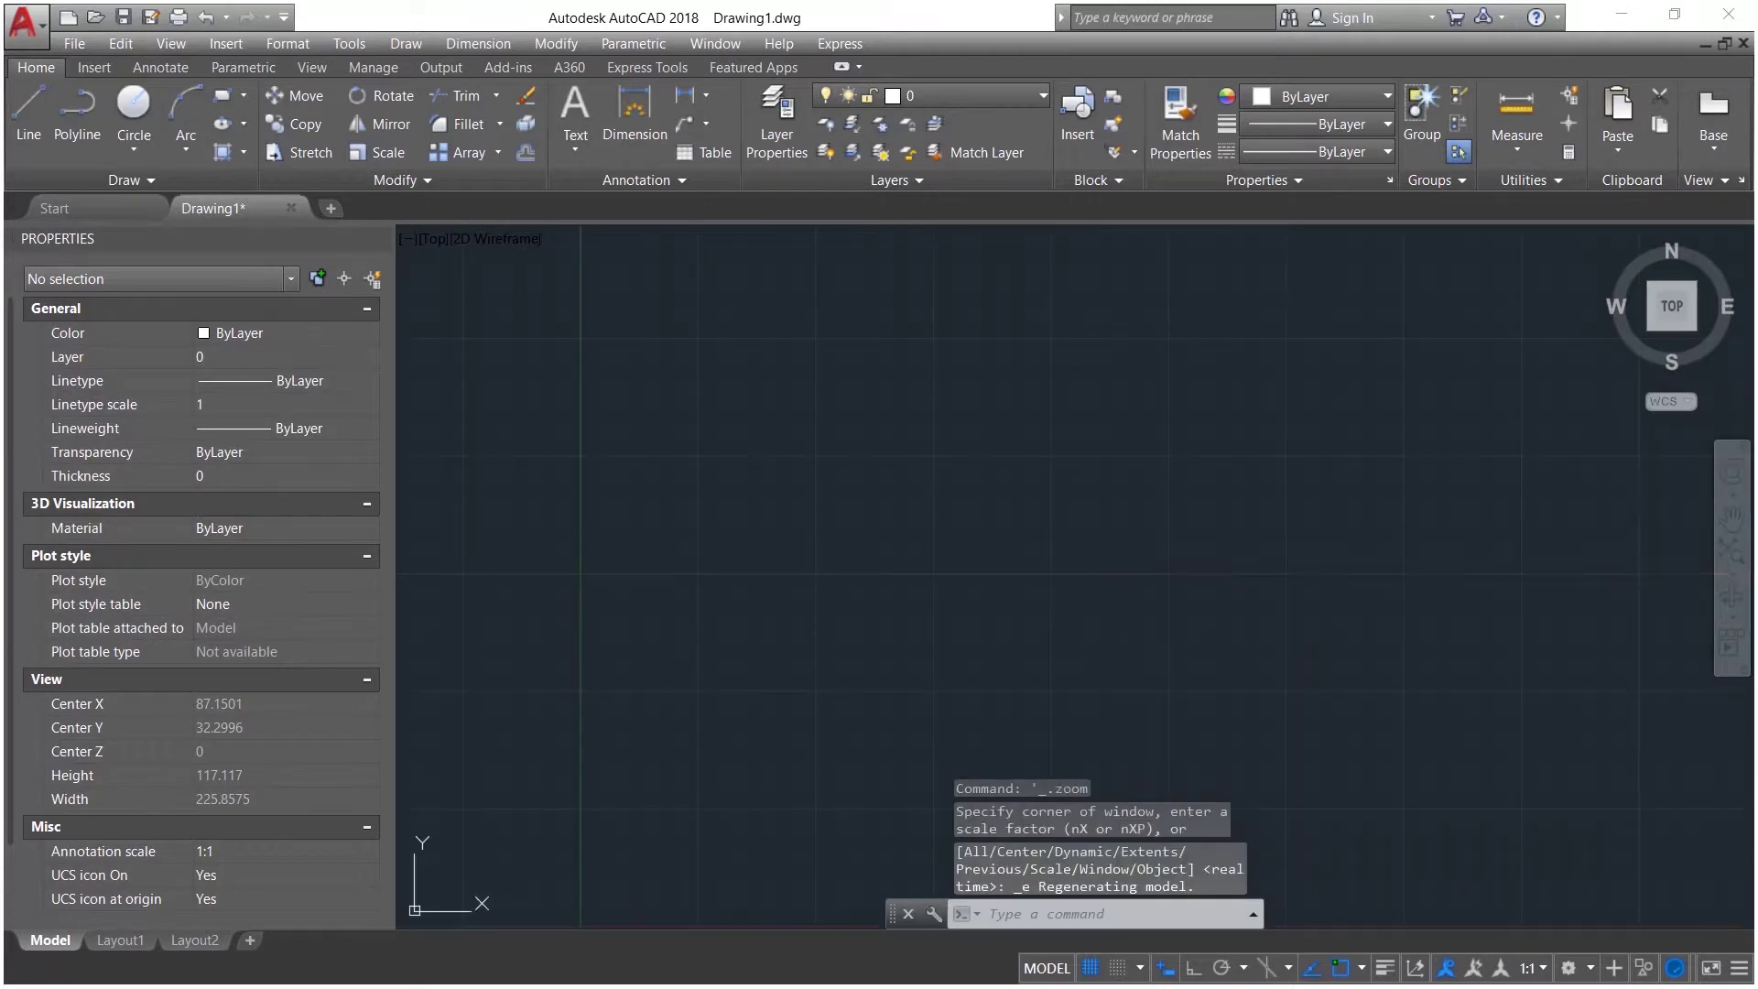
scroll(1103, 384, "down", 4)
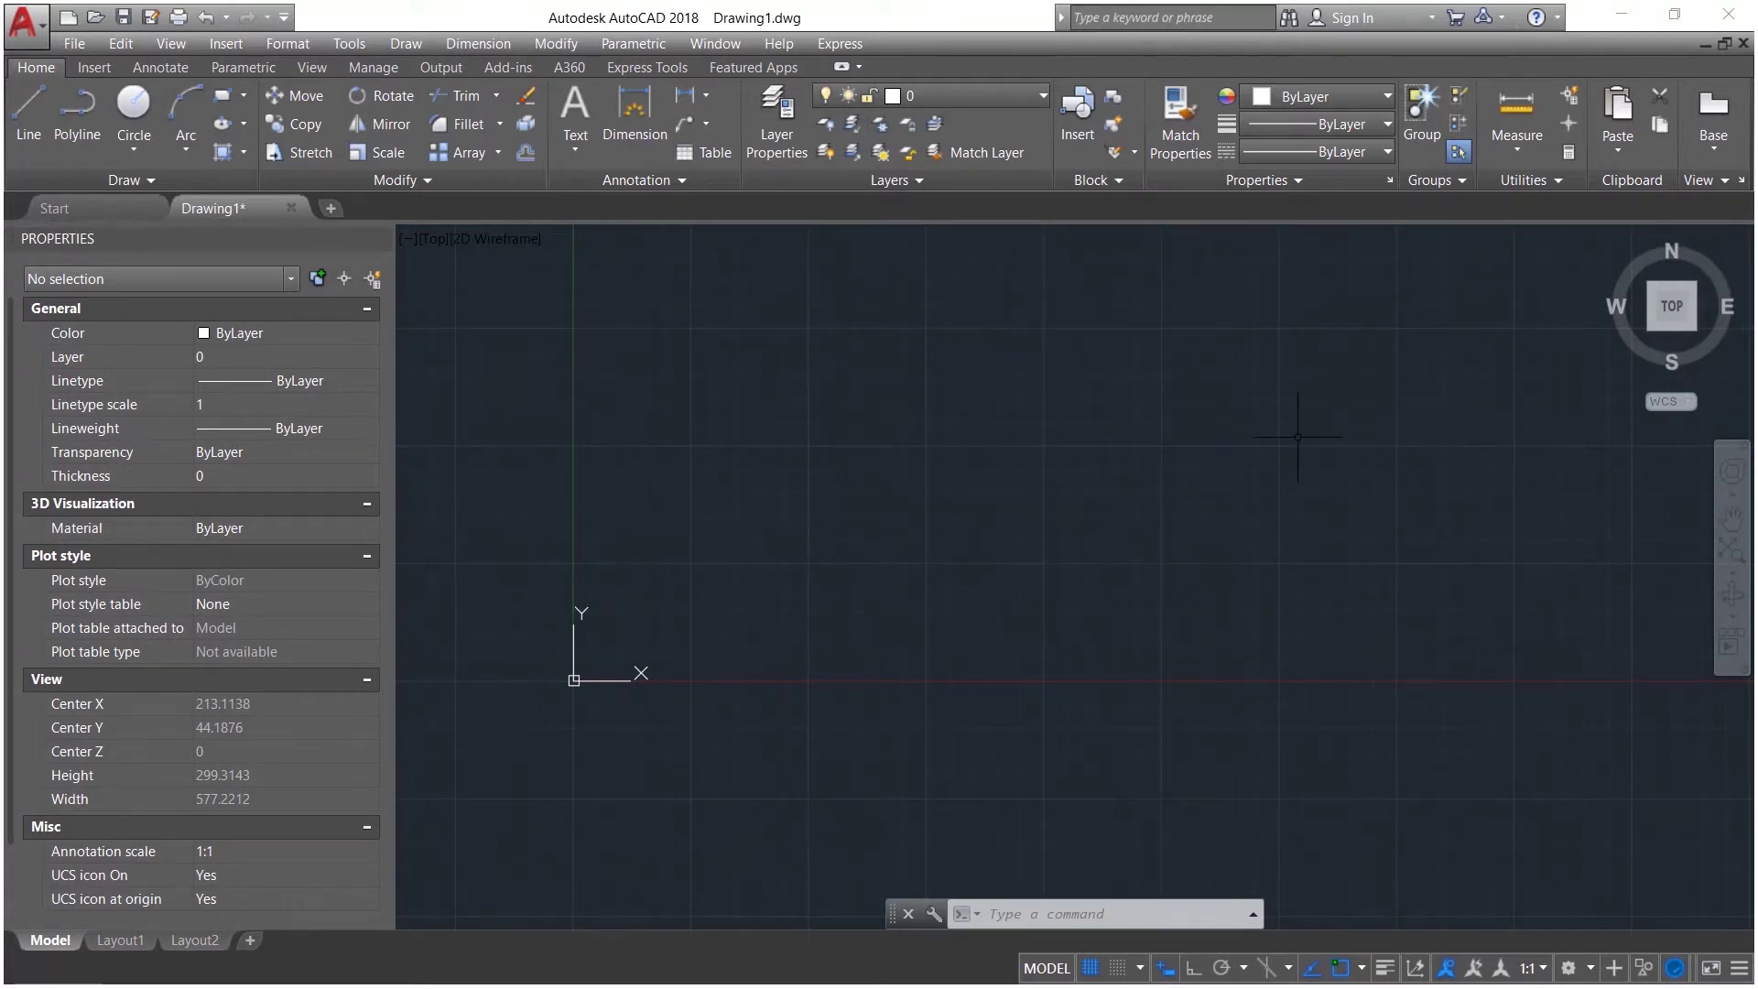
middle_click(1038, 427)
middle_click(1038, 427)
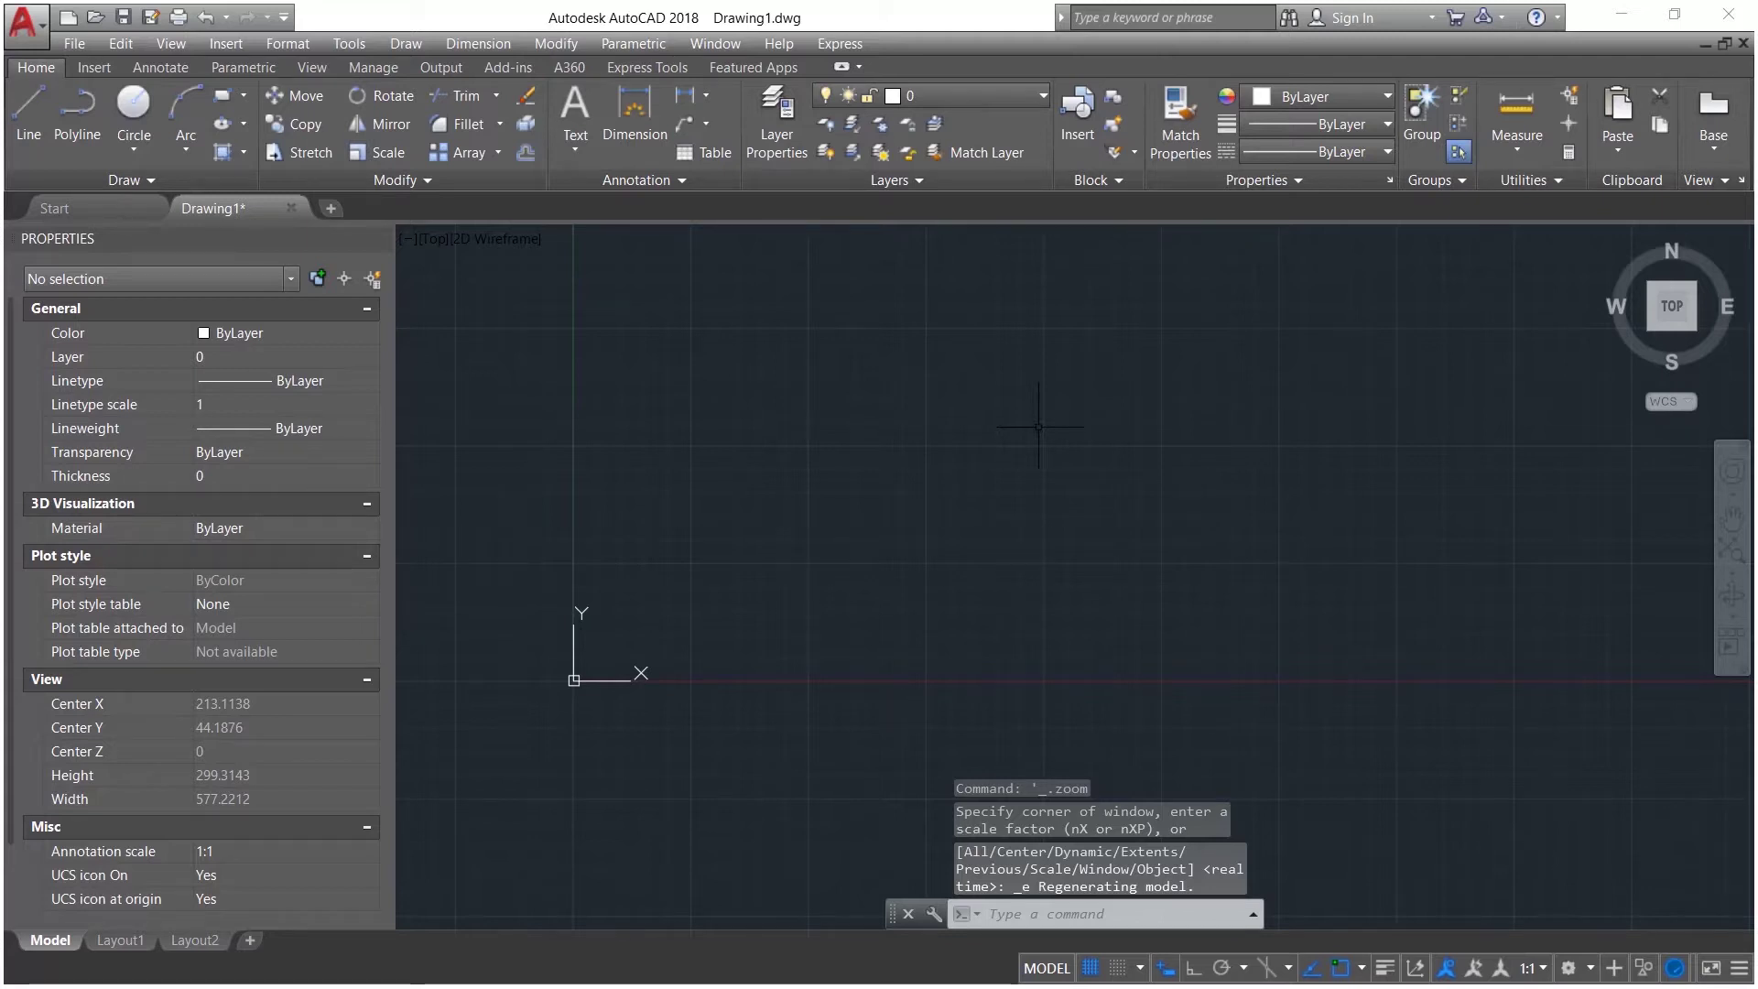
type("LINe")
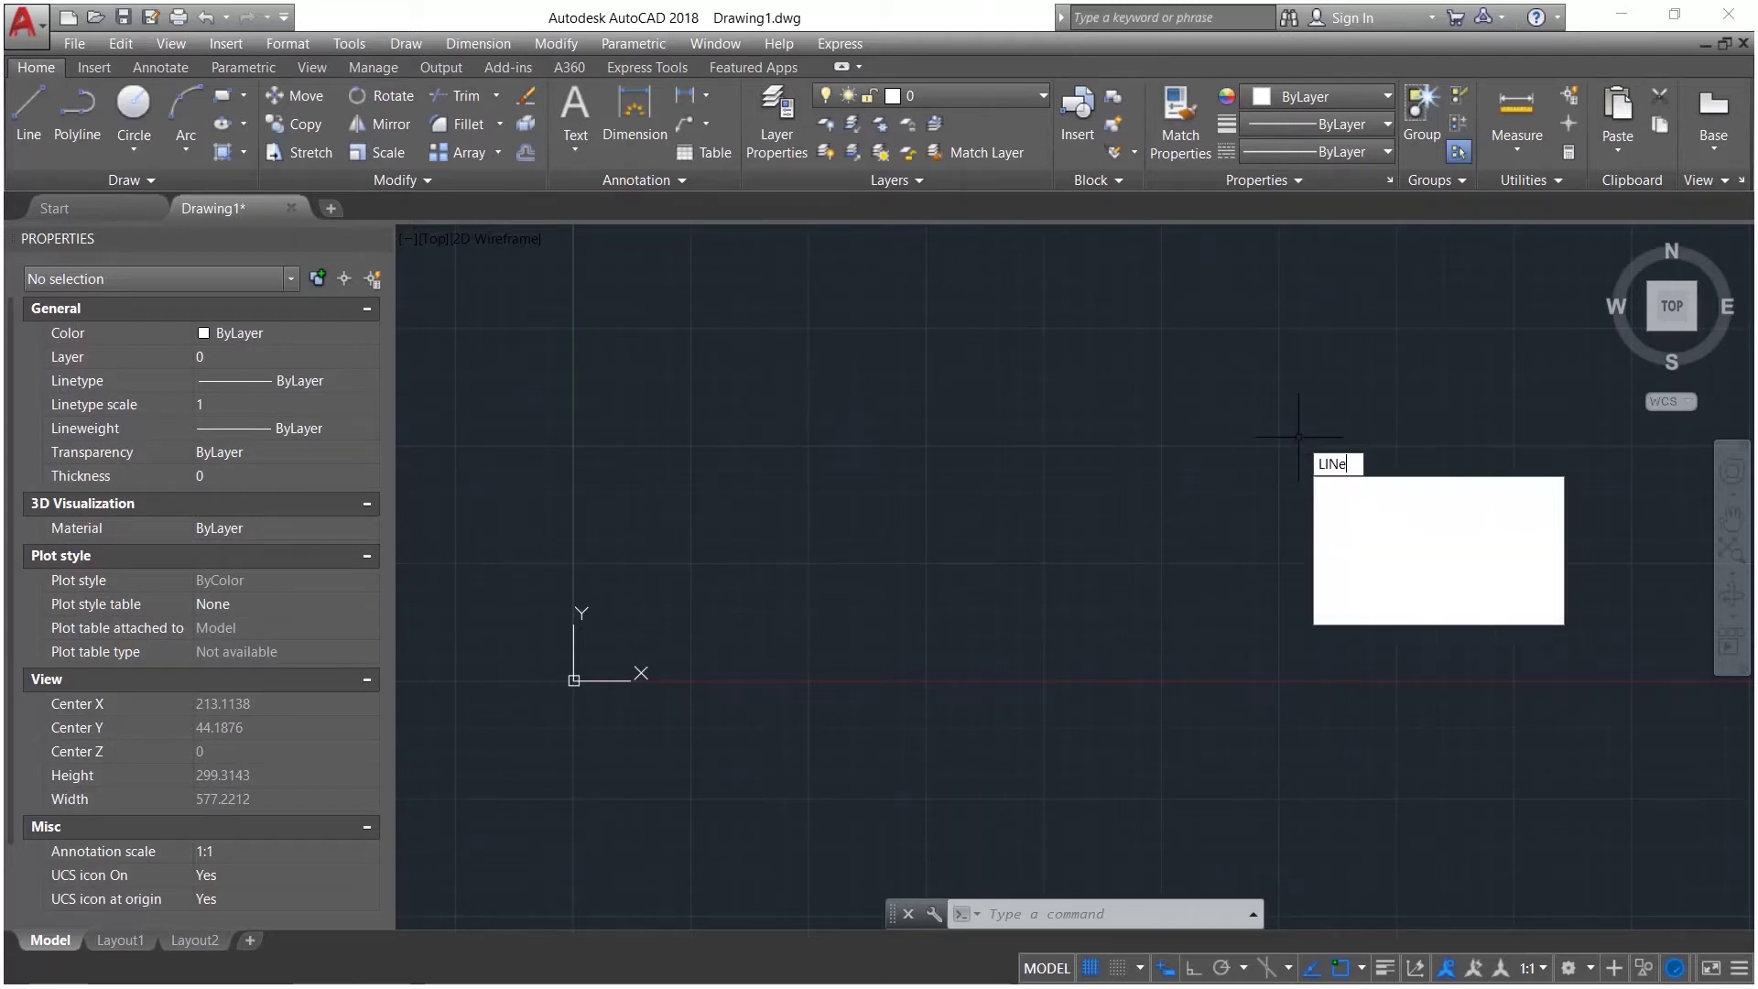
key("Return")
type("2")
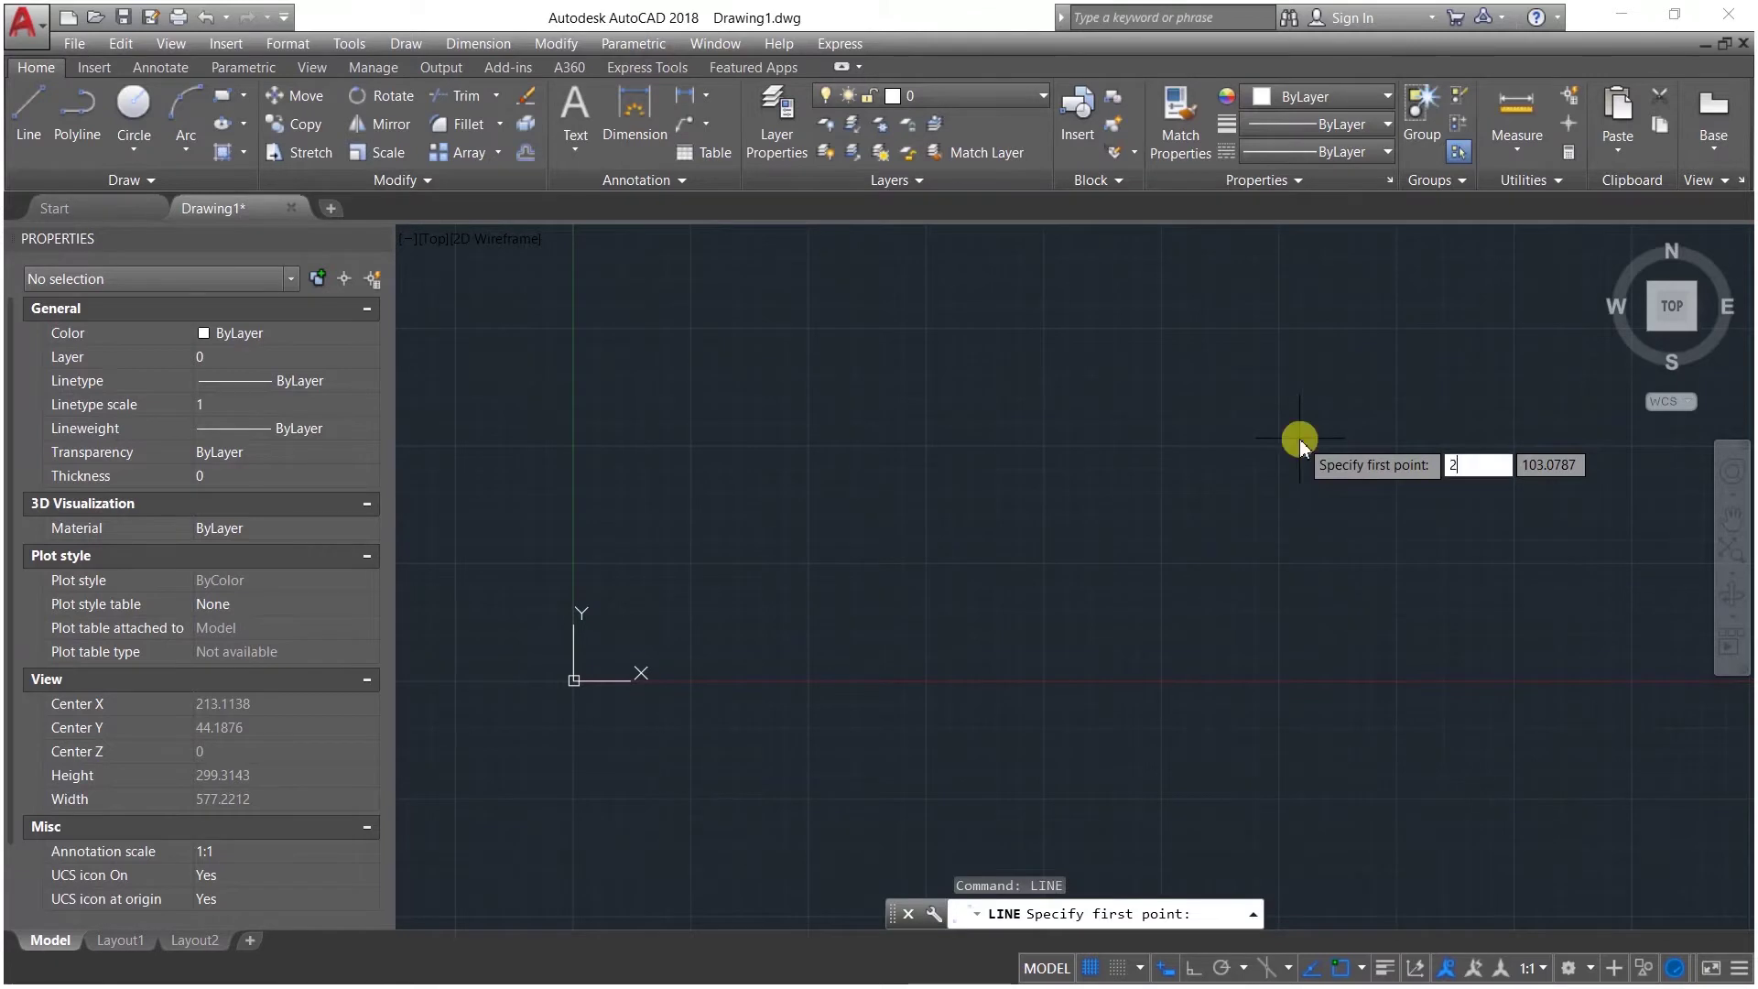
type("0")
key("Tab")
type("2")
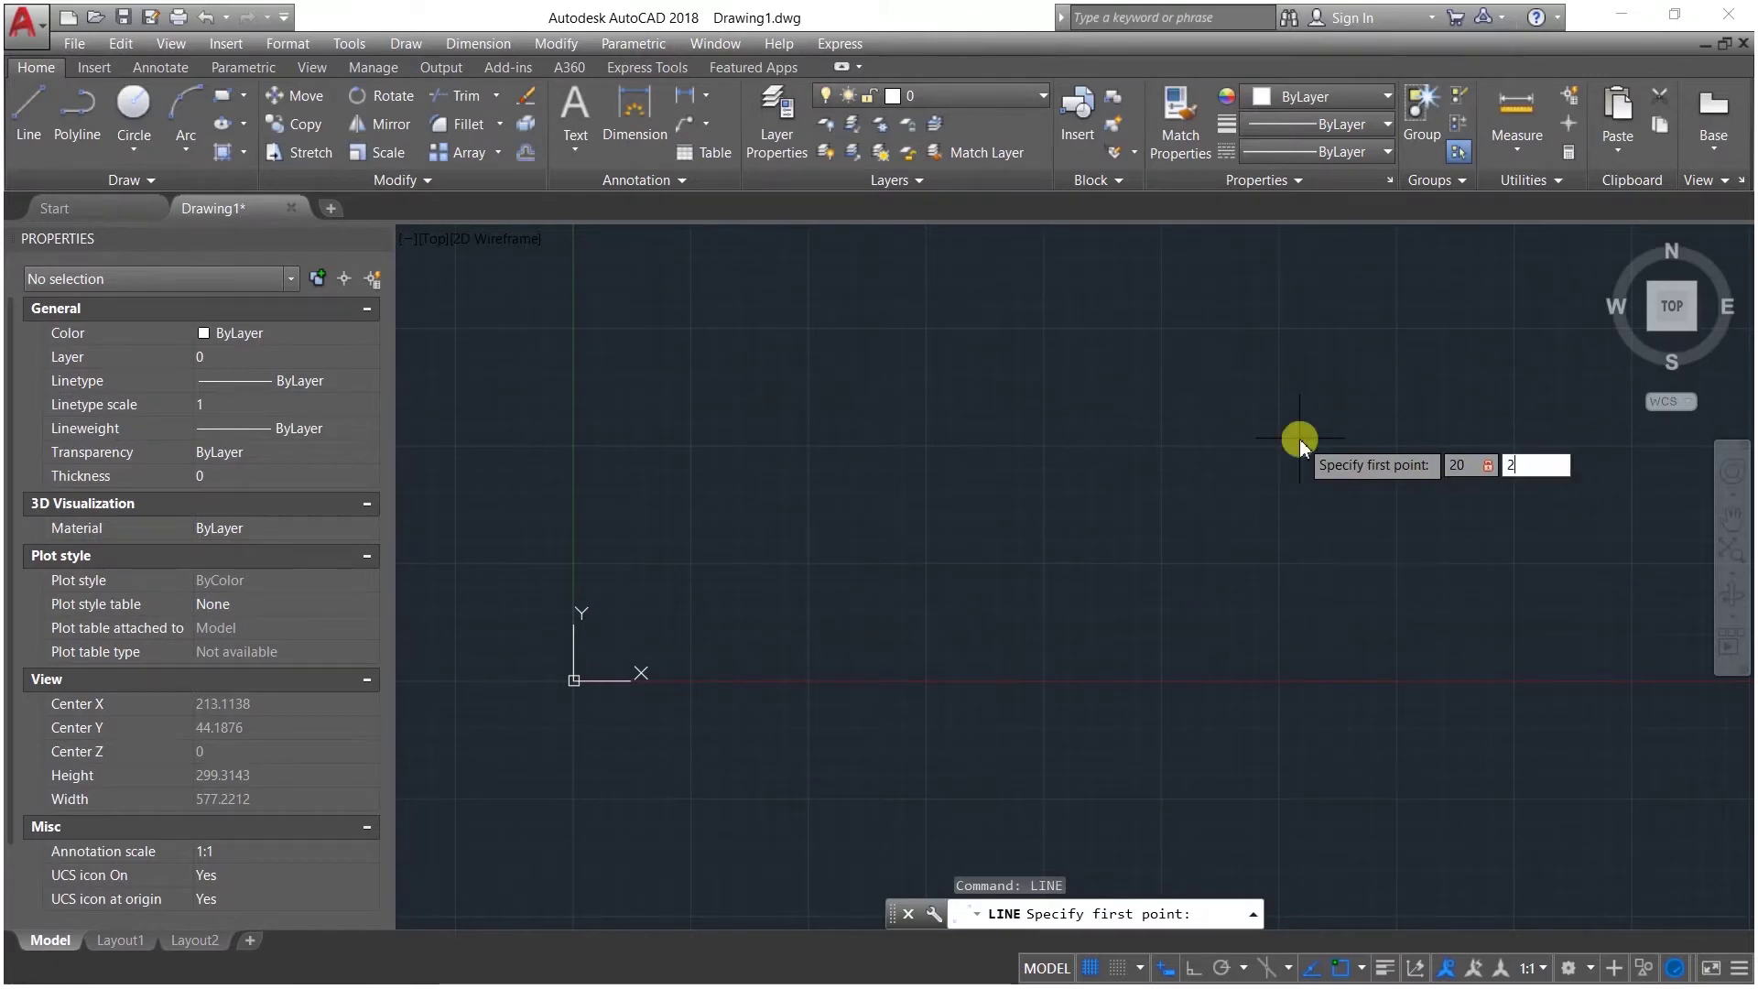
type("0")
key("Return")
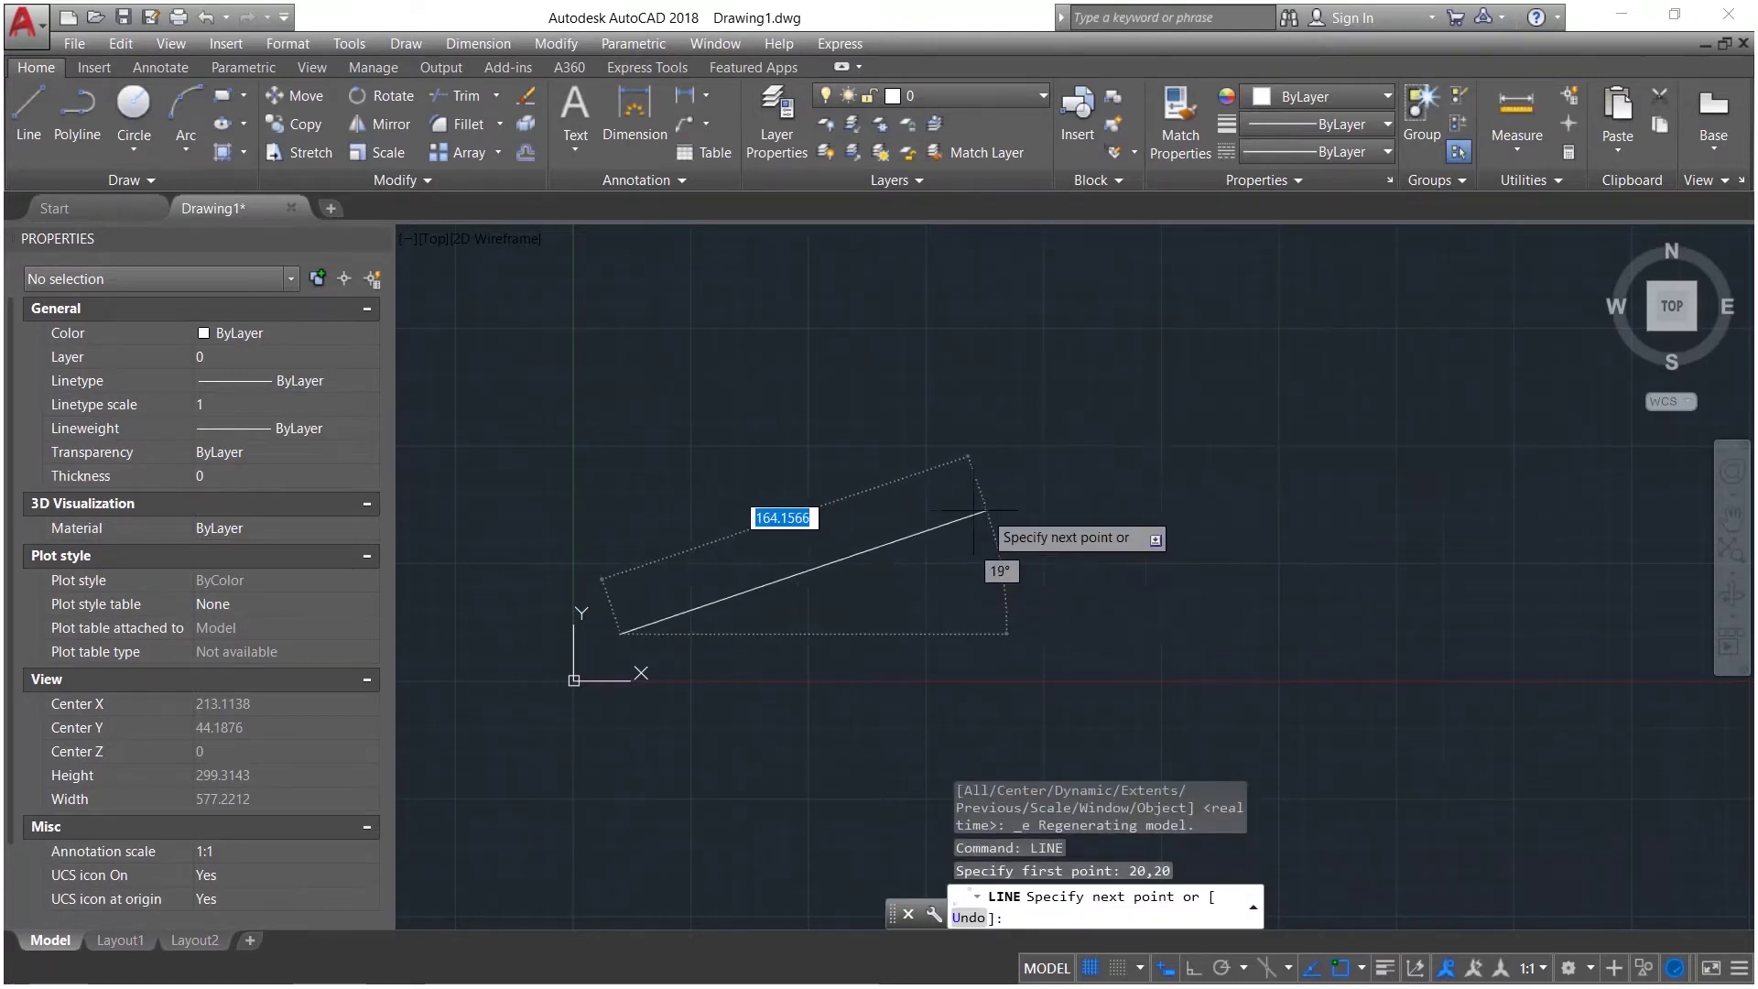
scroll(667, 632, "up", 8)
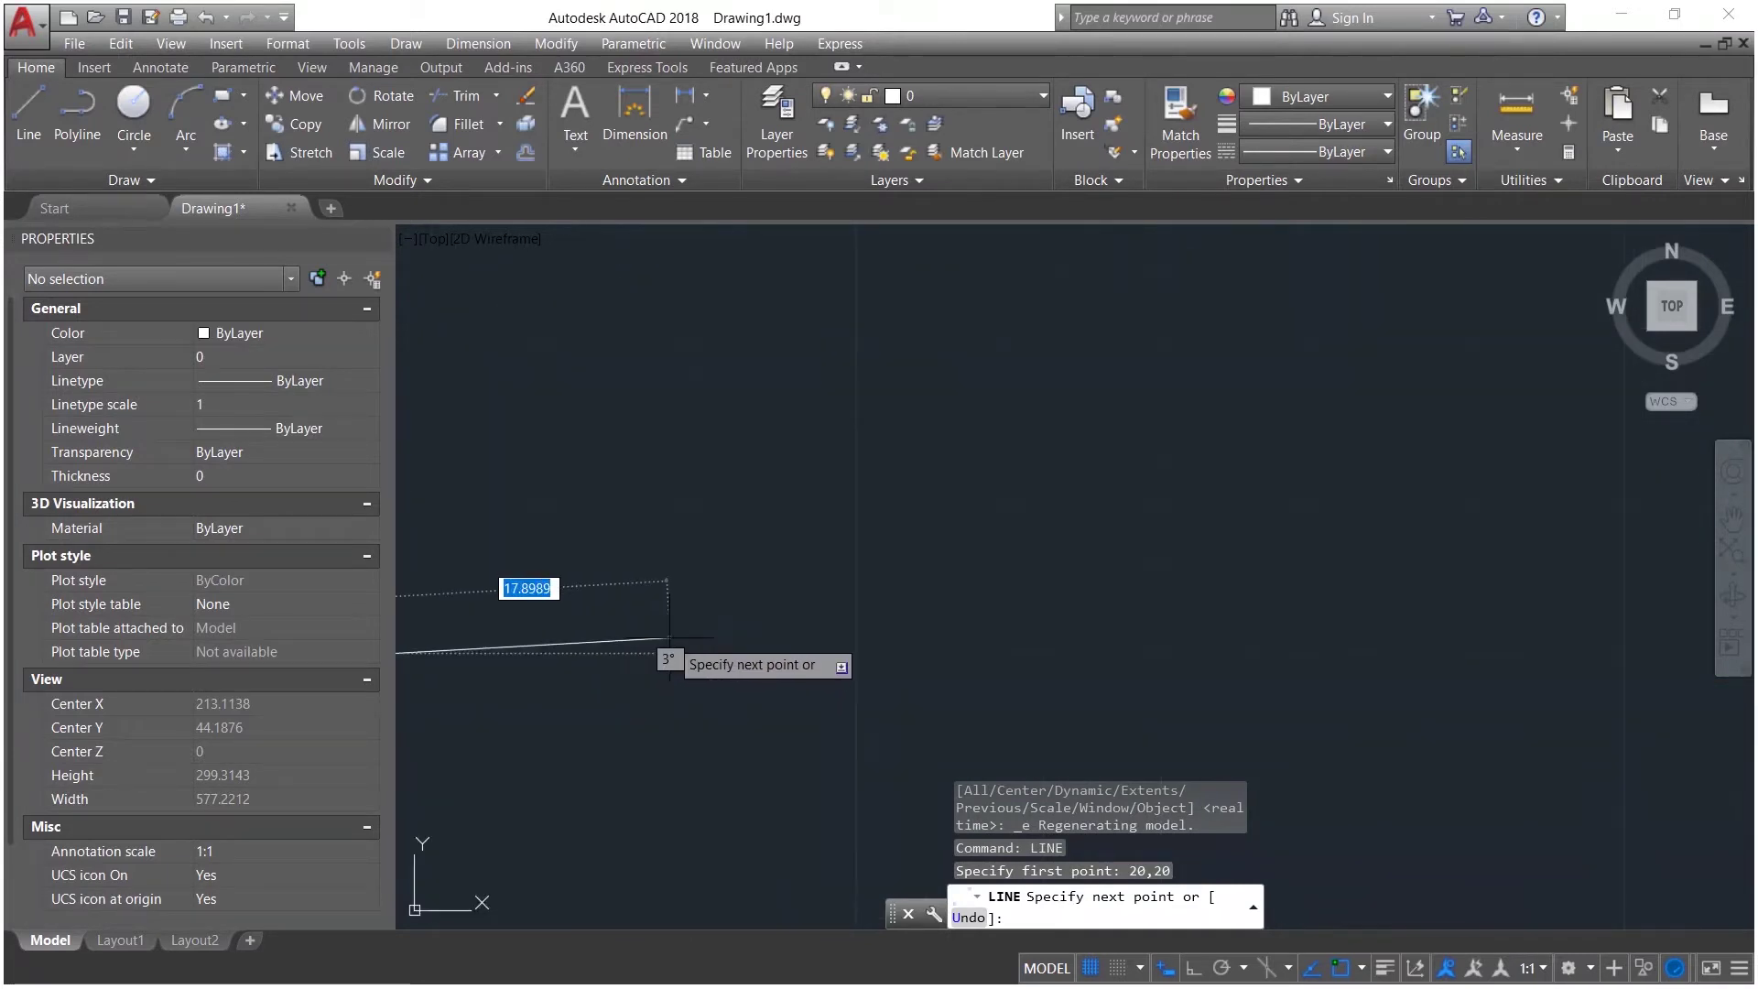
middle_click_drag(667, 638, 816, 630)
scroll(839, 636, "down", 4)
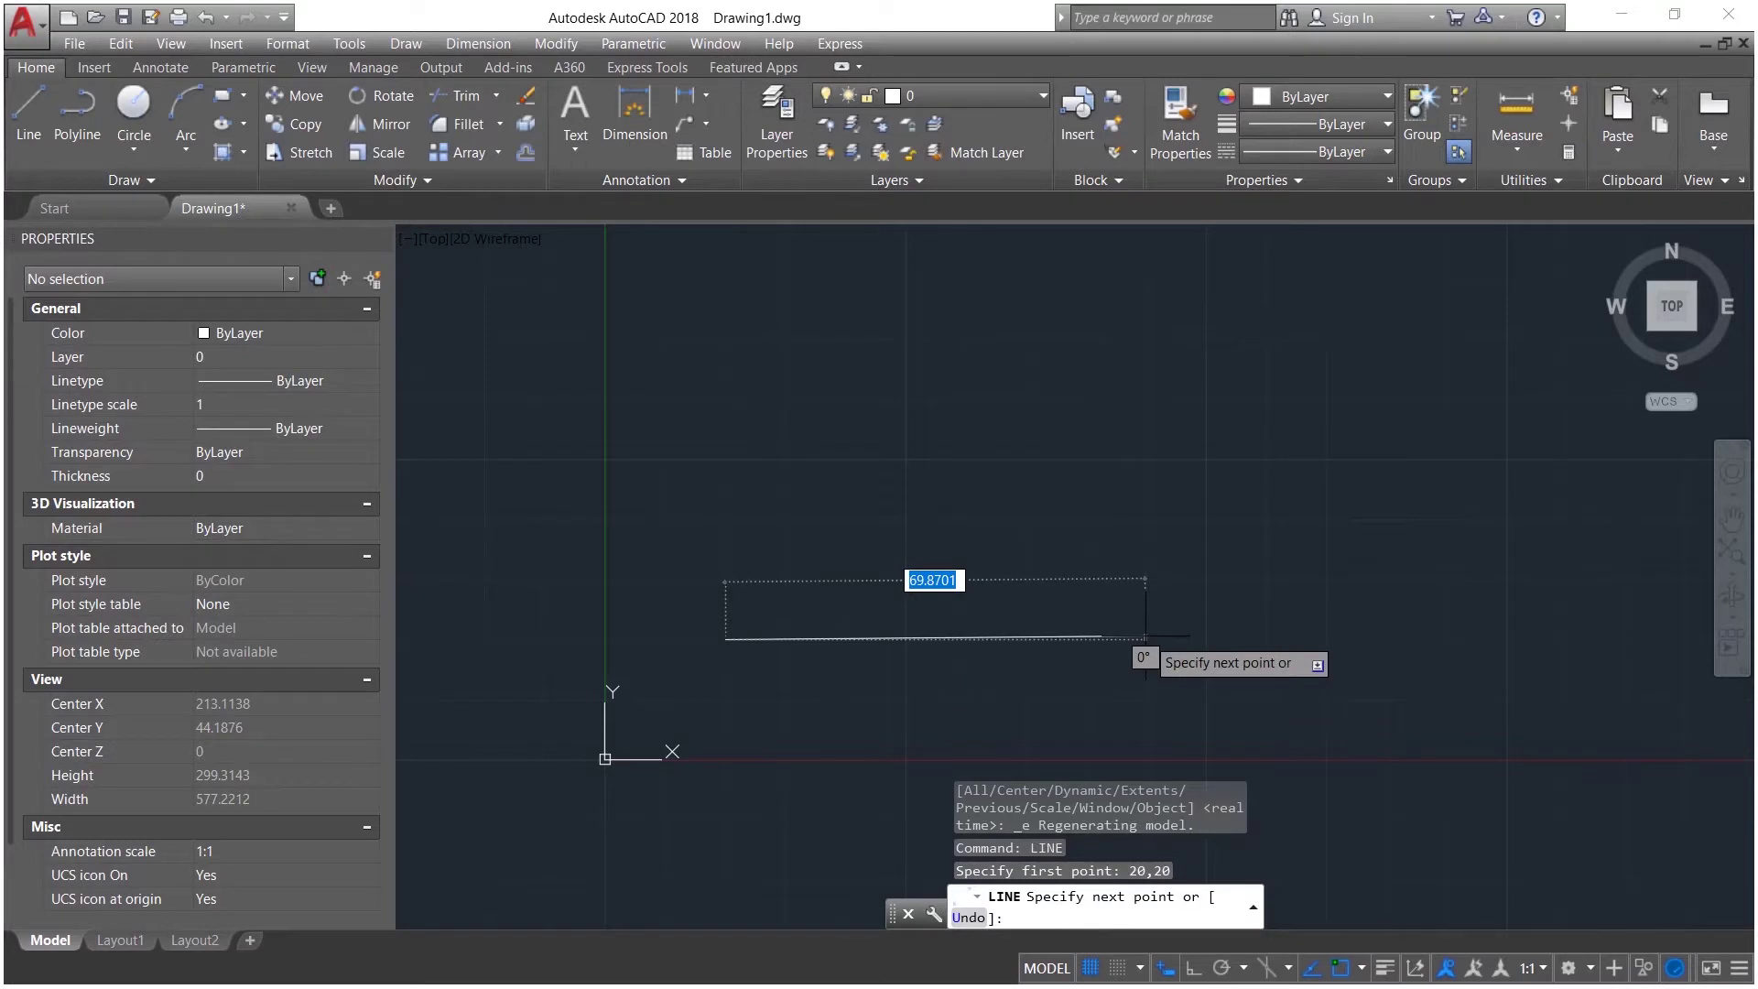
type("120,0")
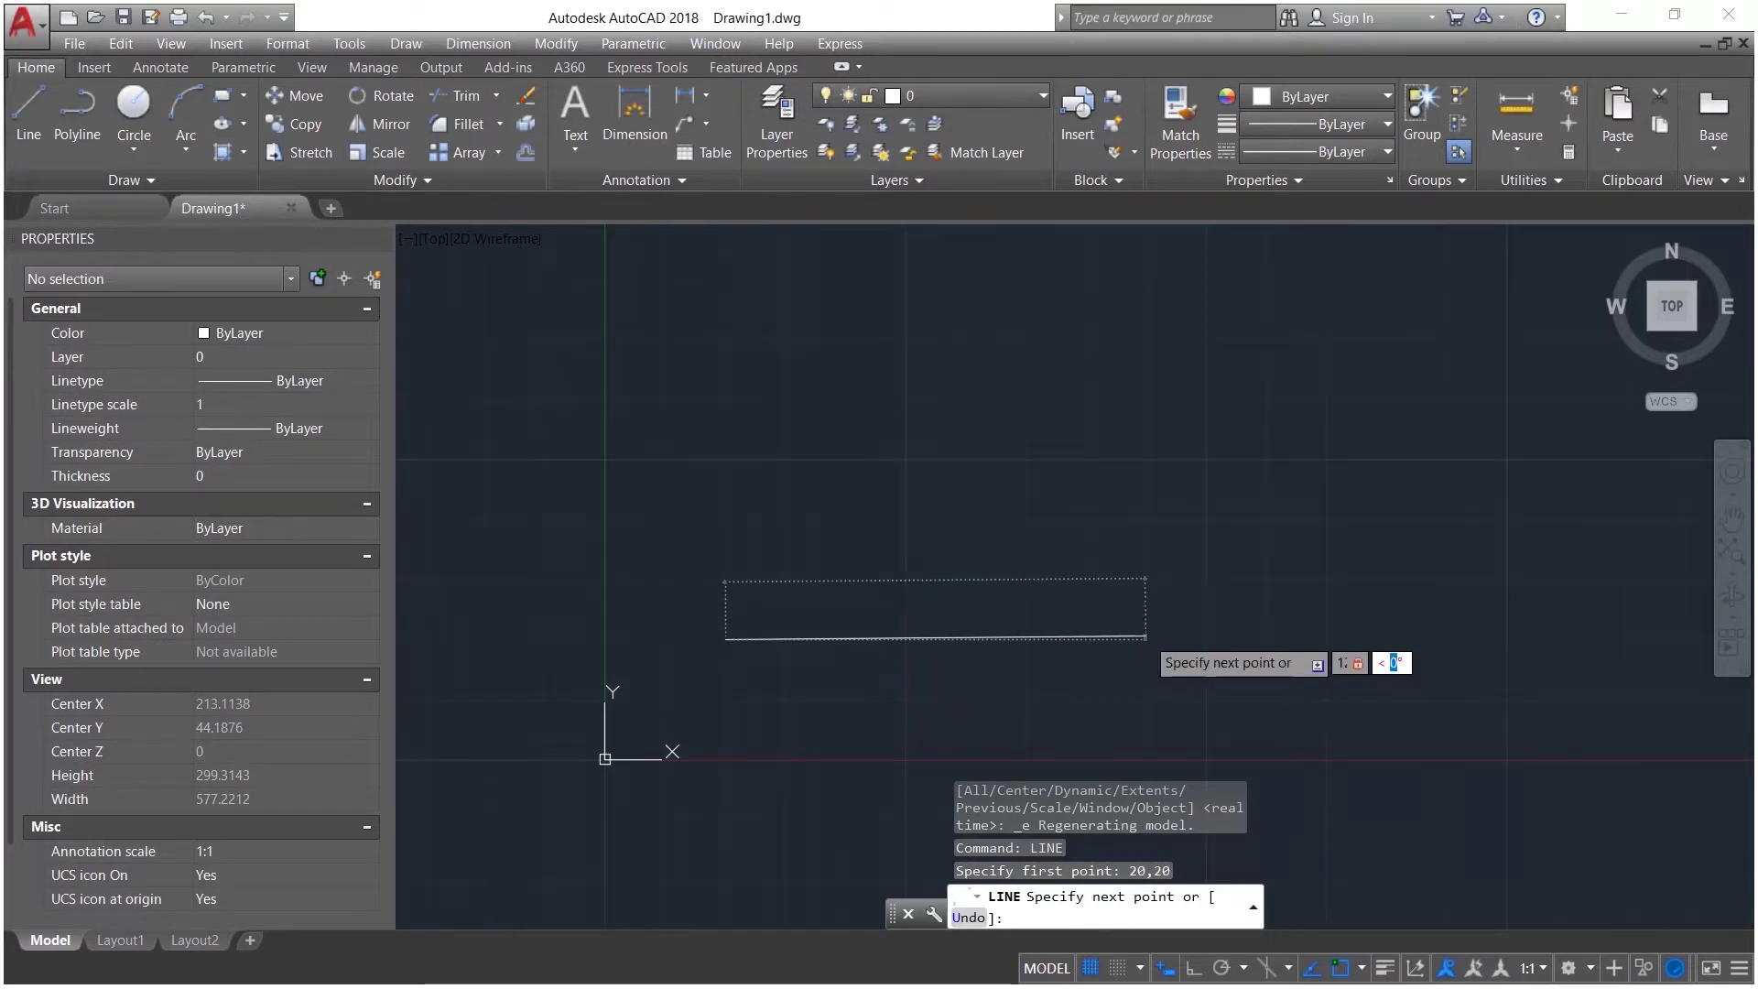
key("Return")
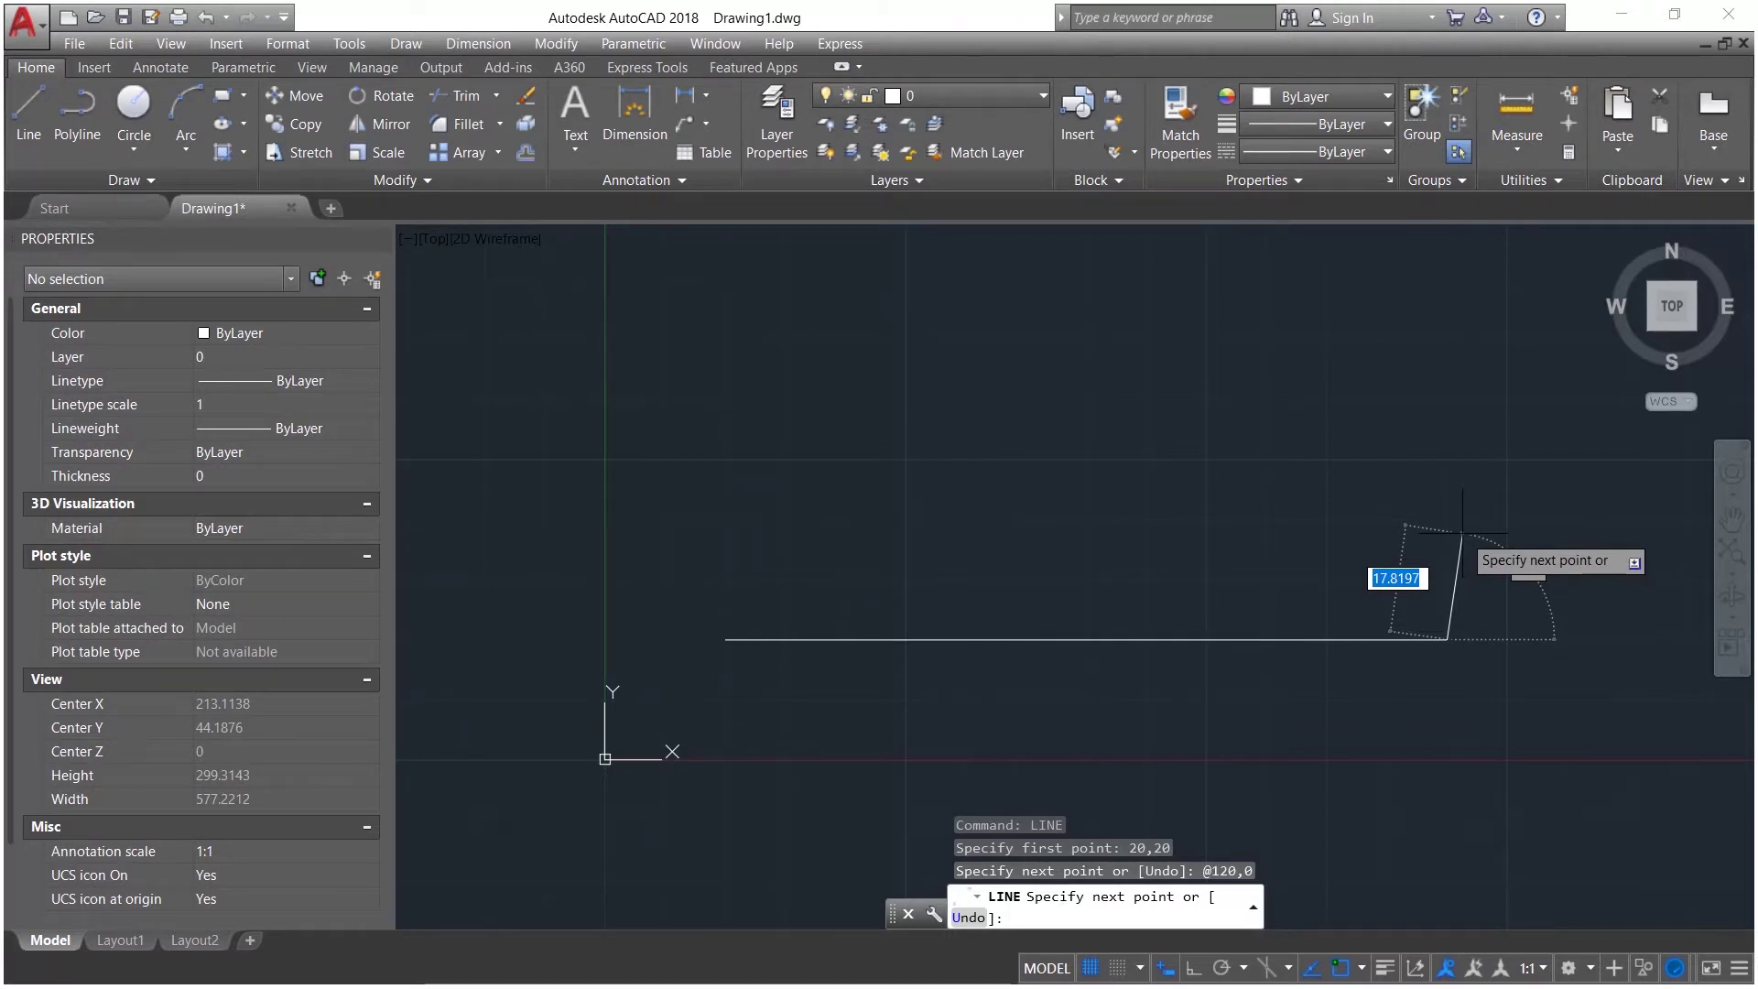
key("Return")
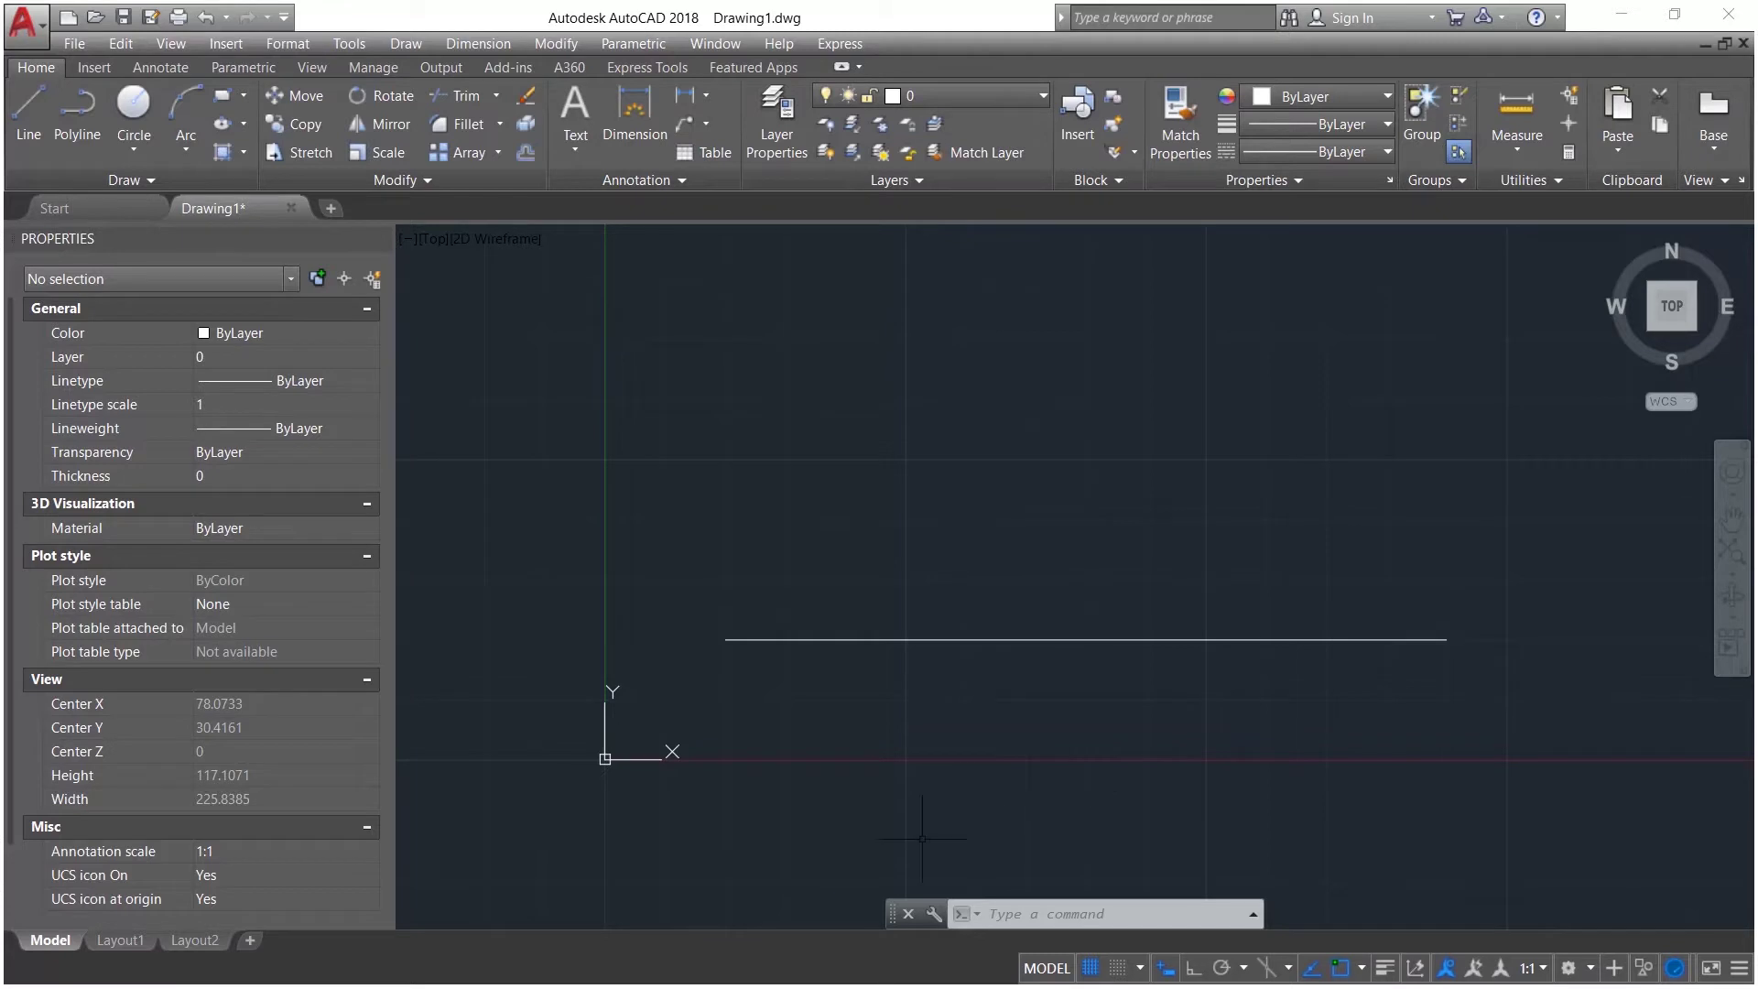
Step: Examine the start and end coordinates, length and angle of the line that starts at 20,20
left_click(1142, 571)
left_click(1054, 682)
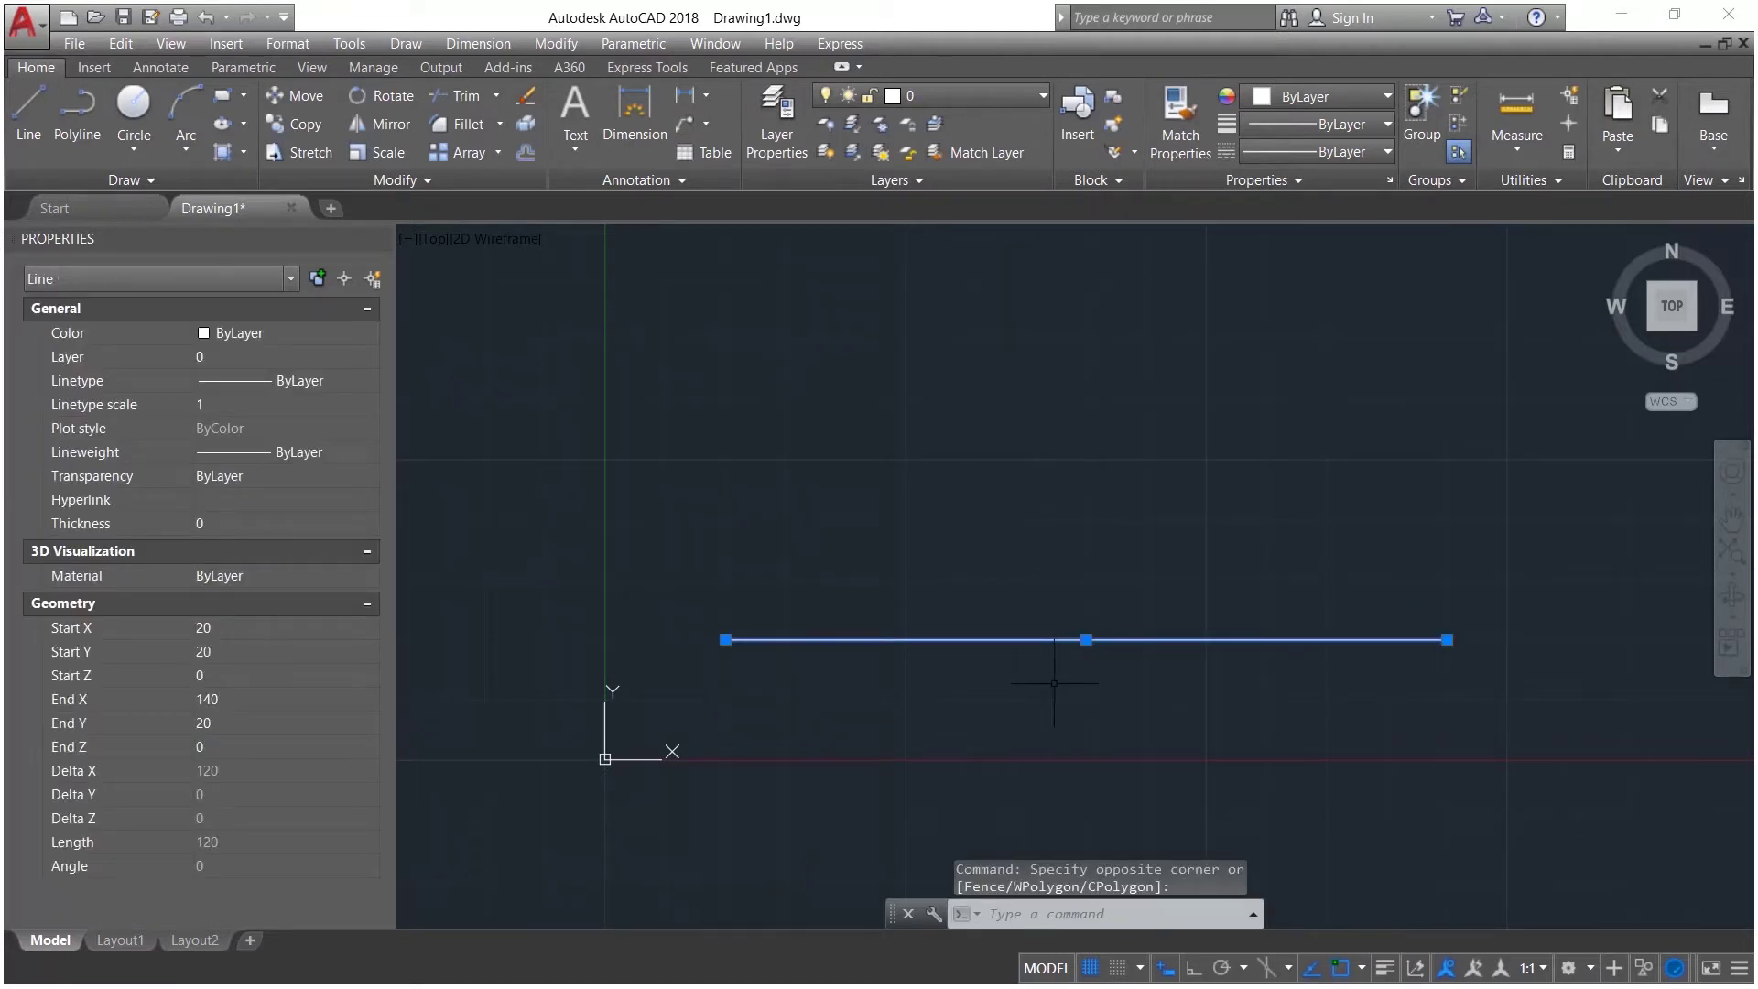
key("Escape")
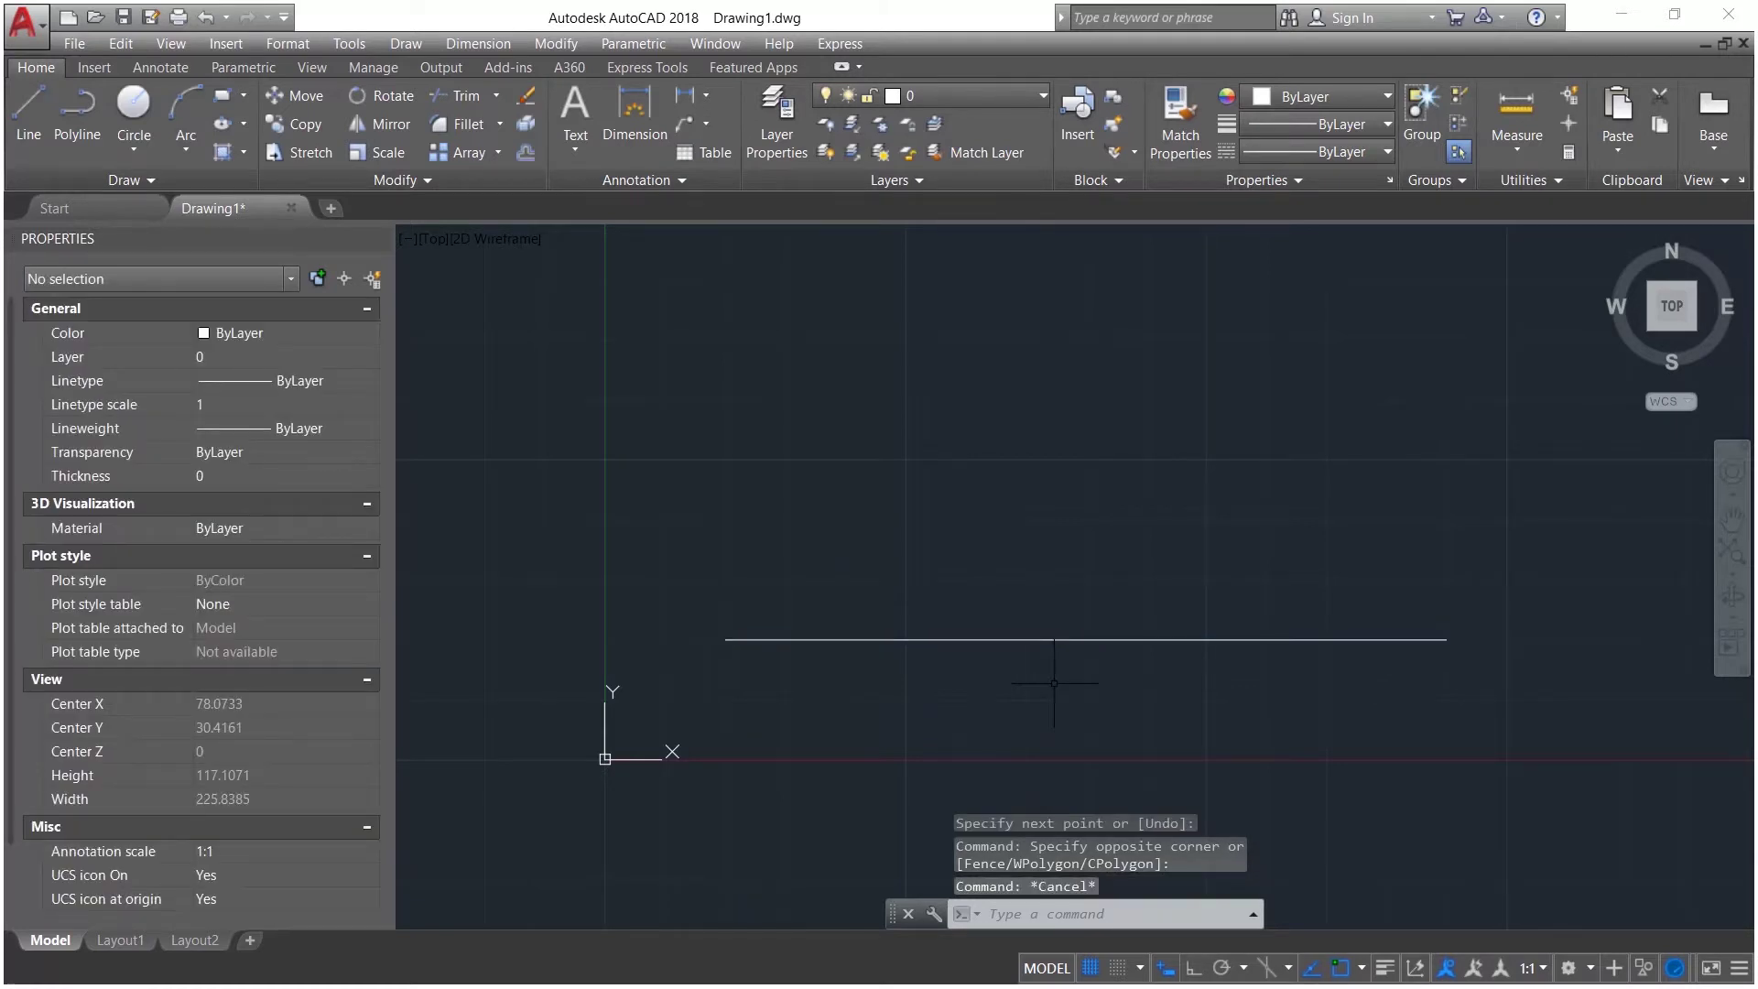
left_click(959, 502)
type("L")
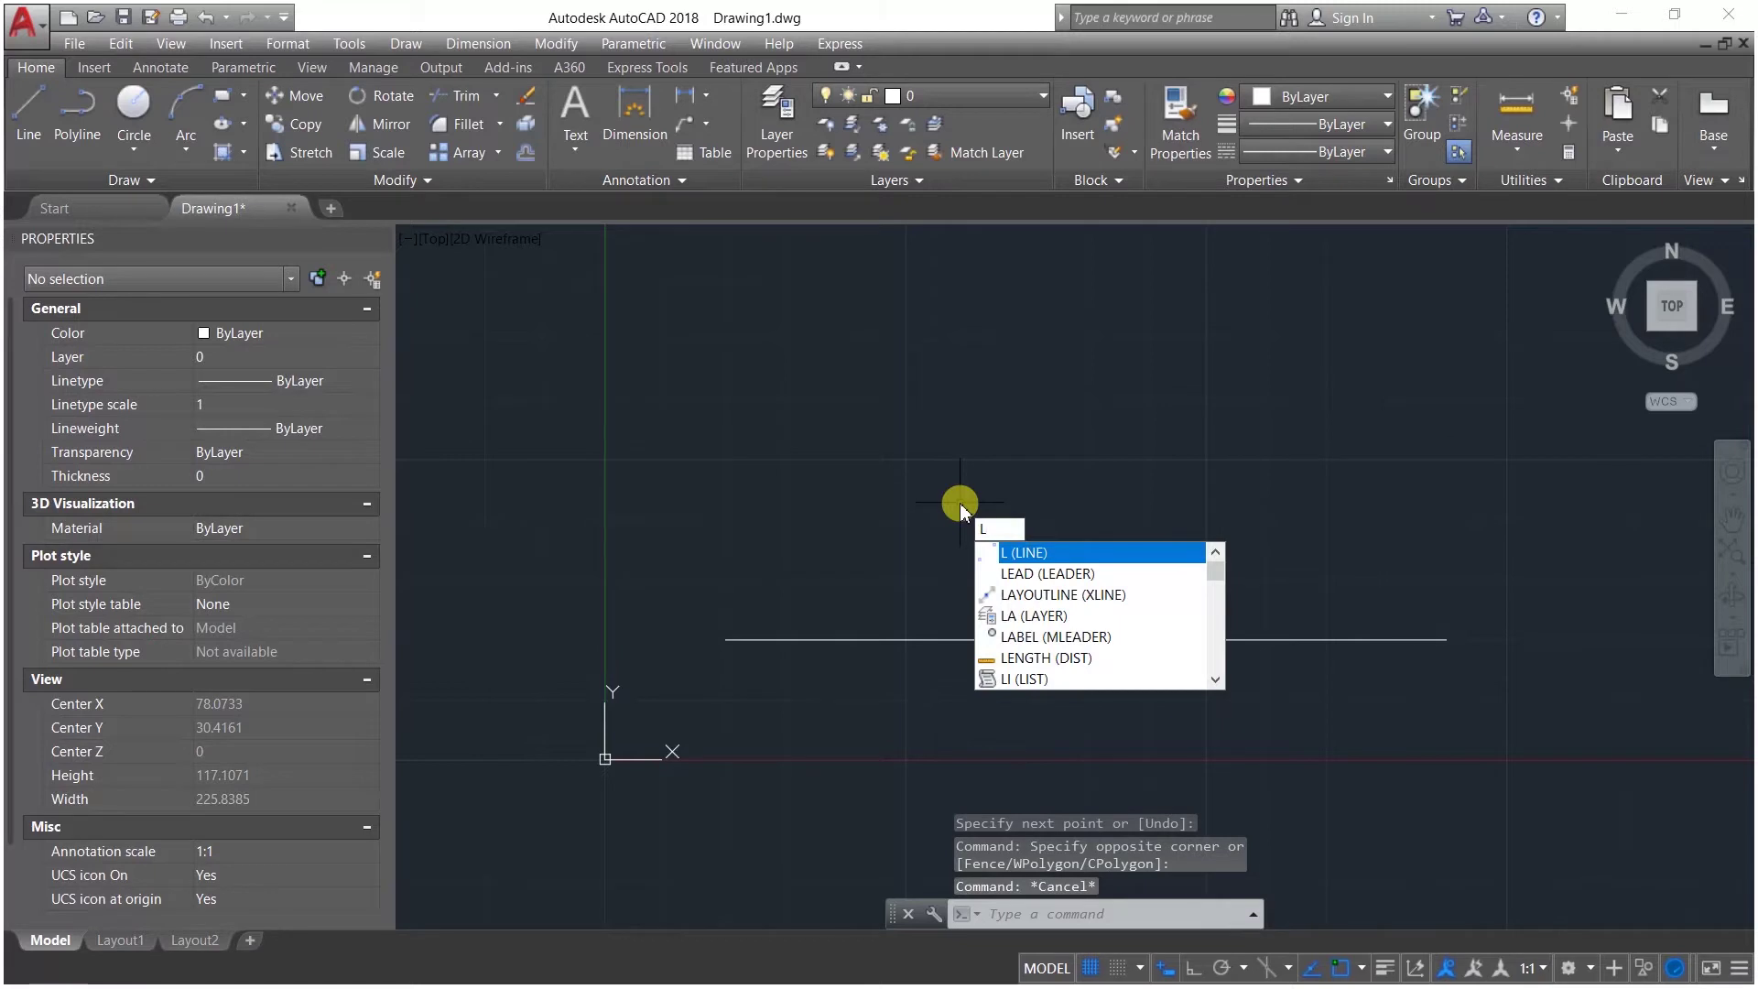
type("INE")
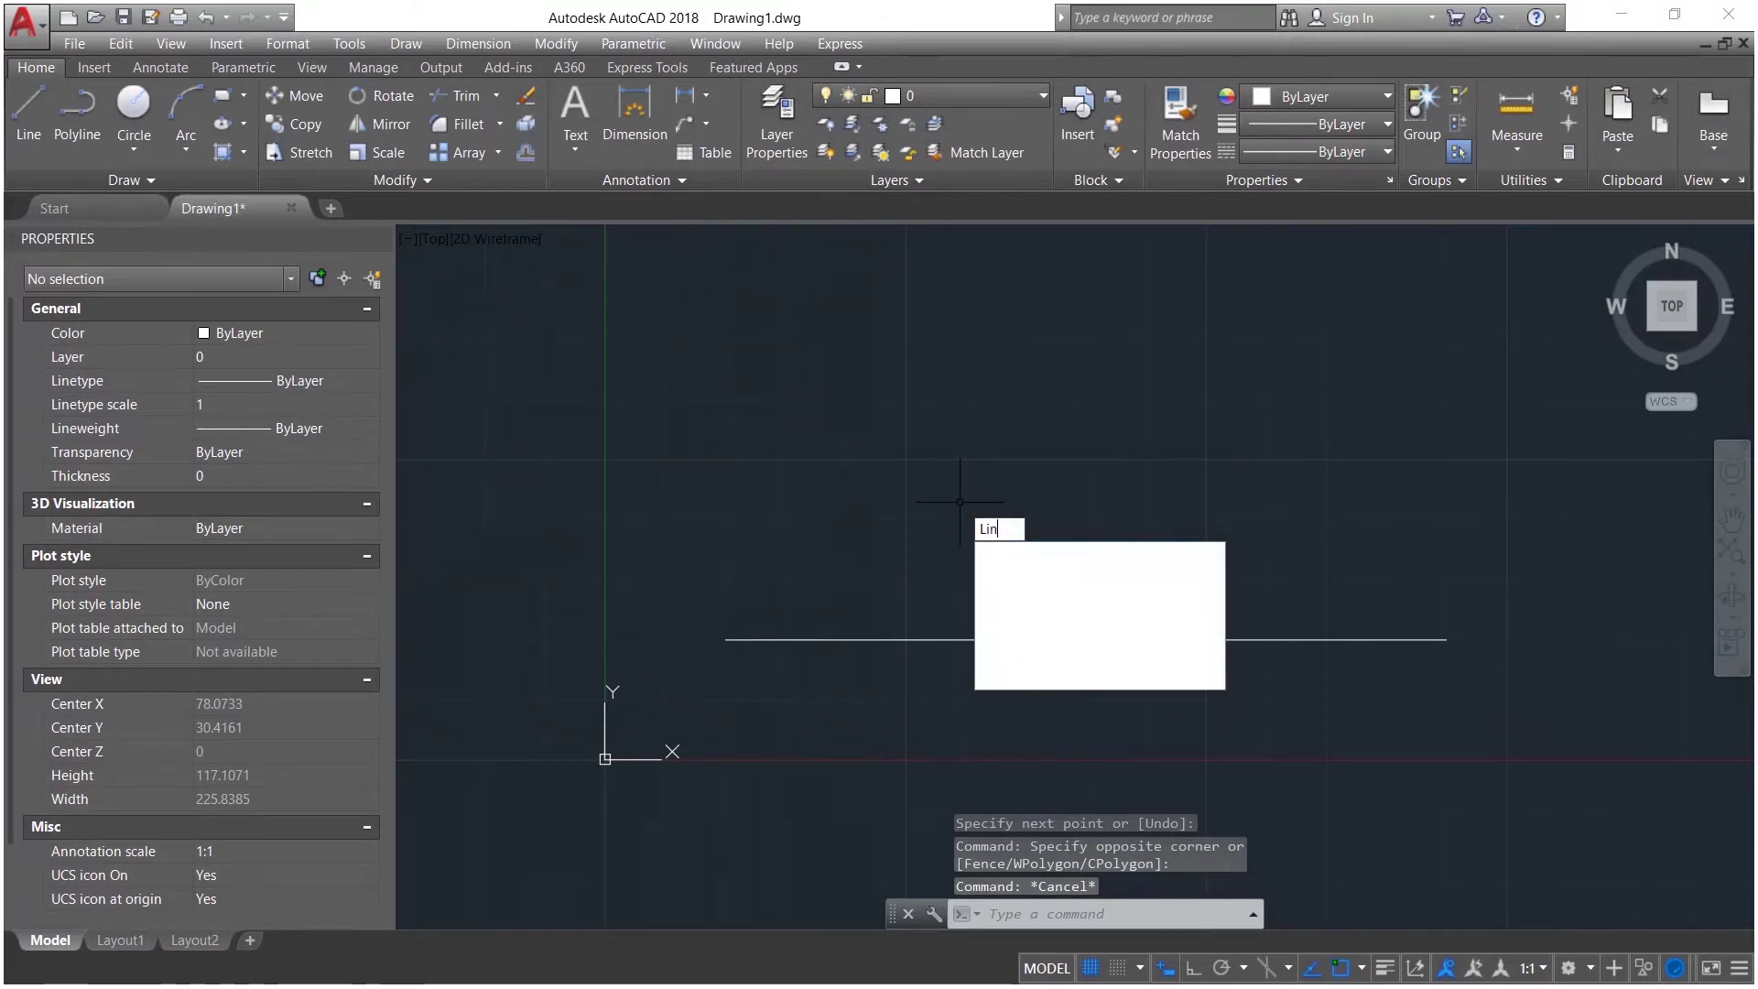
key("Return")
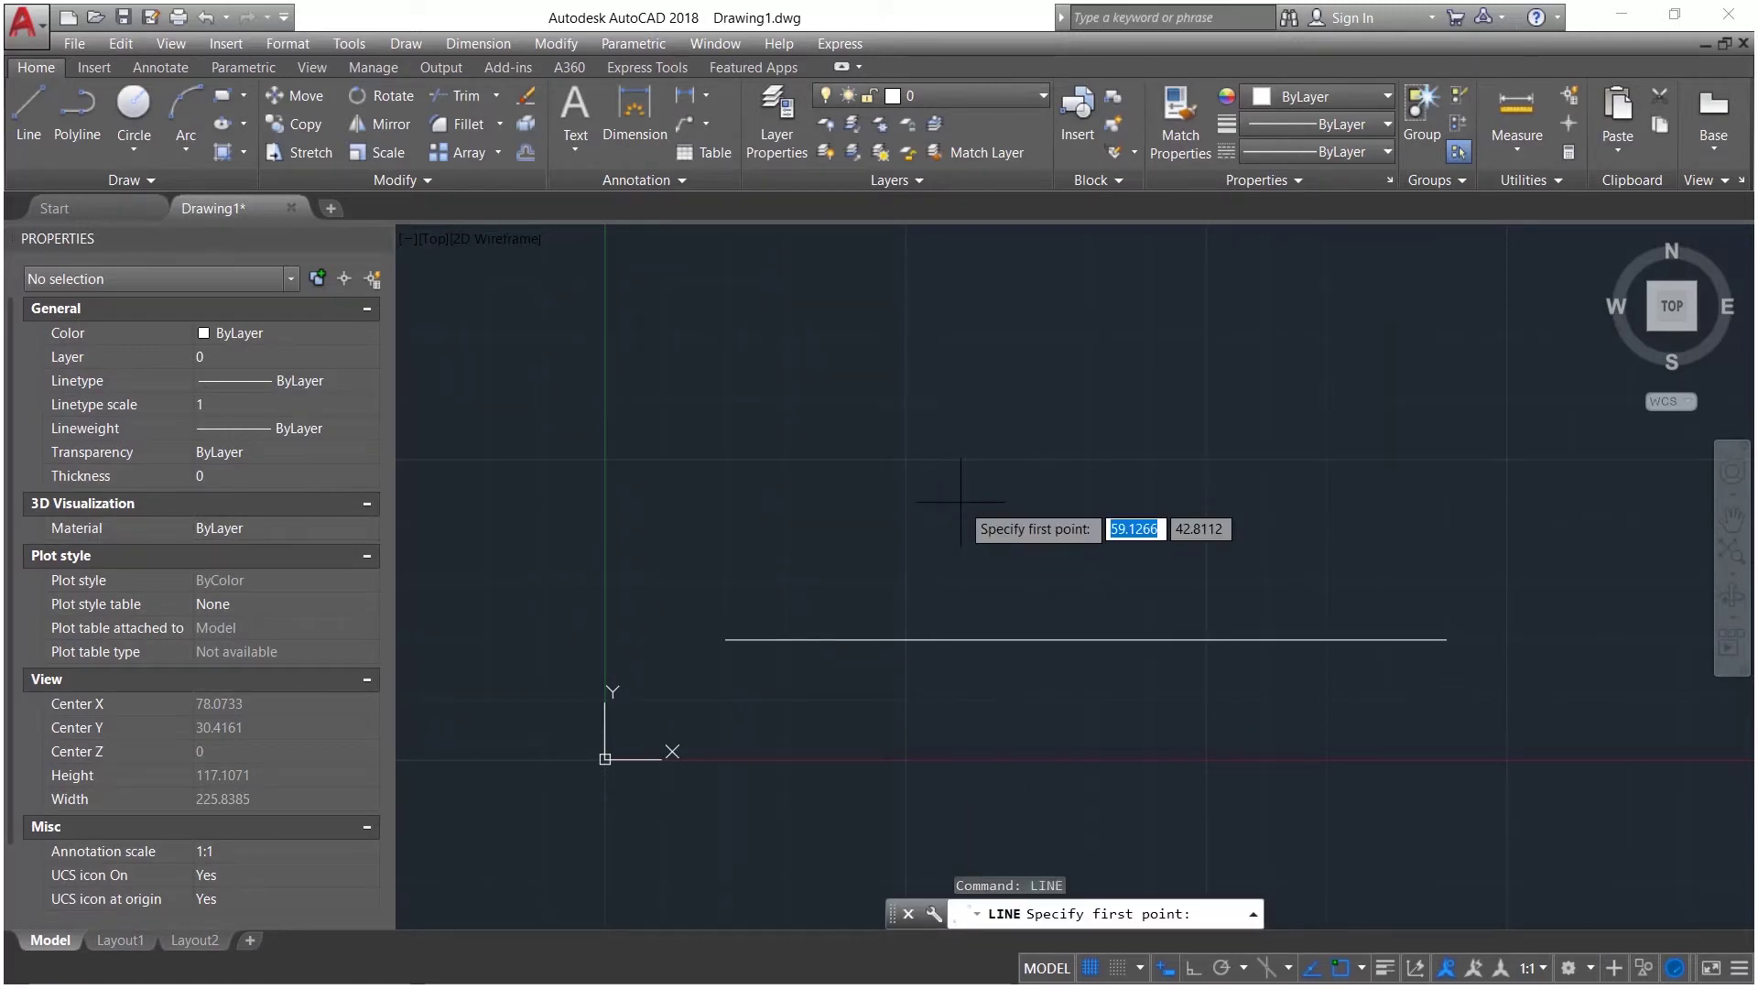
type("30")
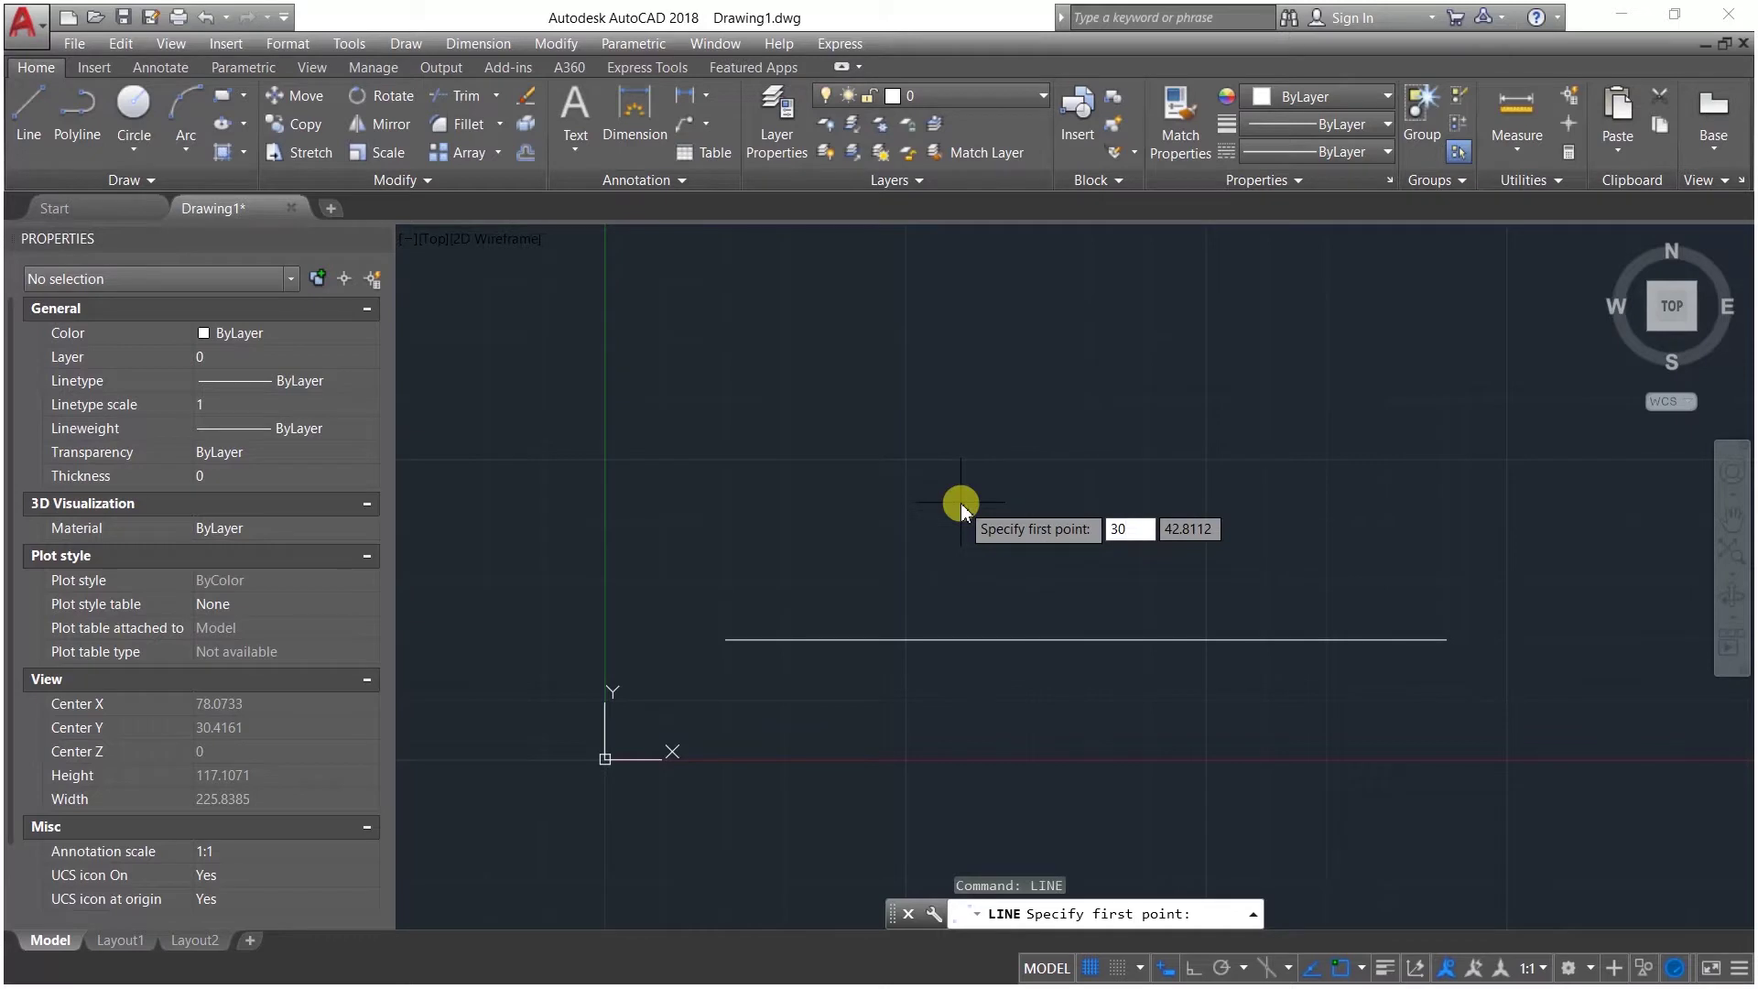
key("Tab")
type("30")
key("Return")
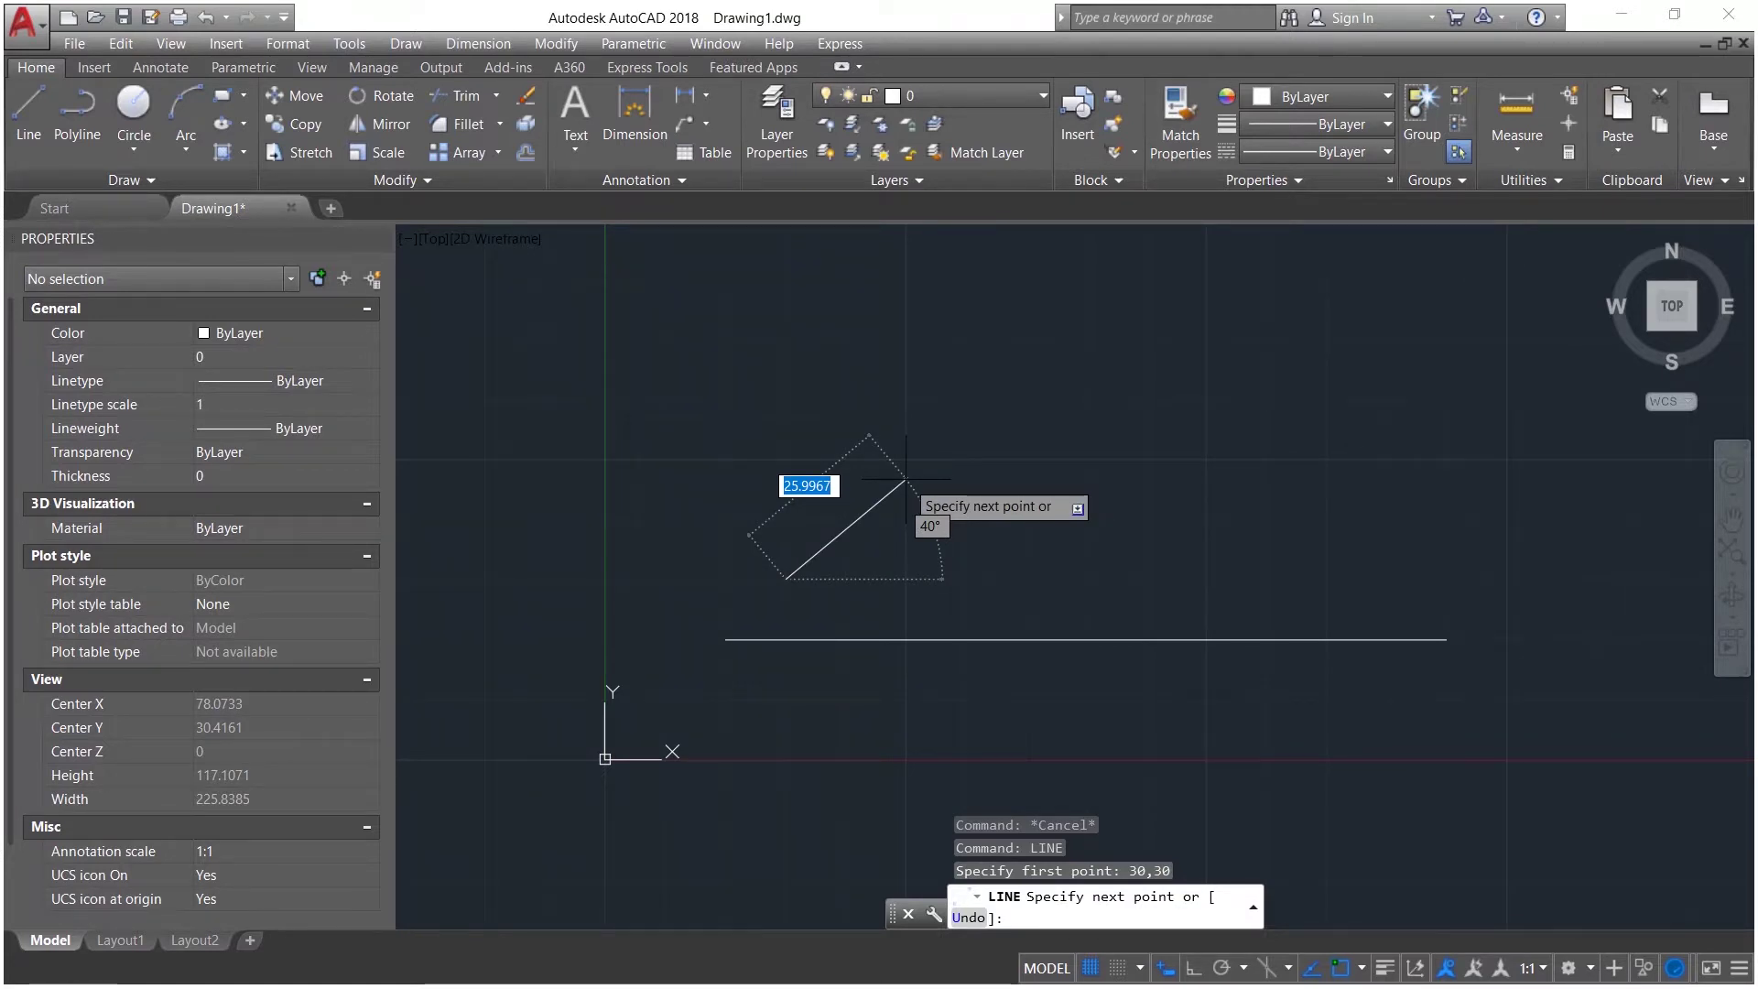
type("@10")
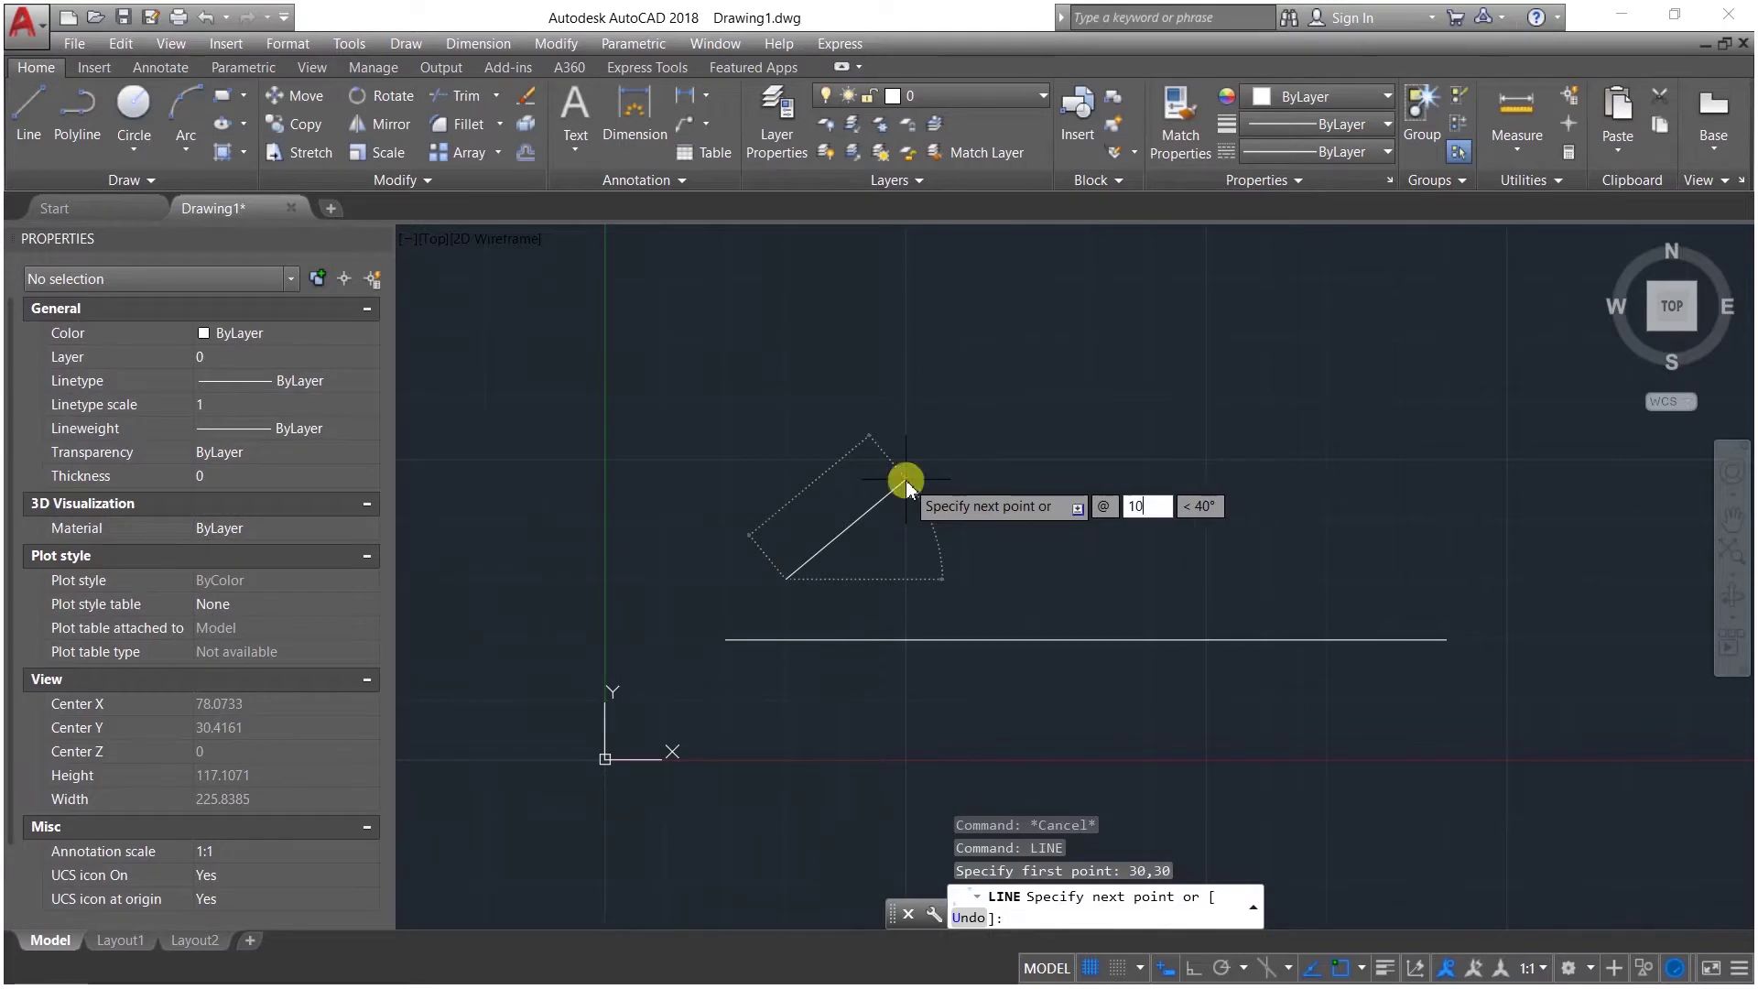
type("0")
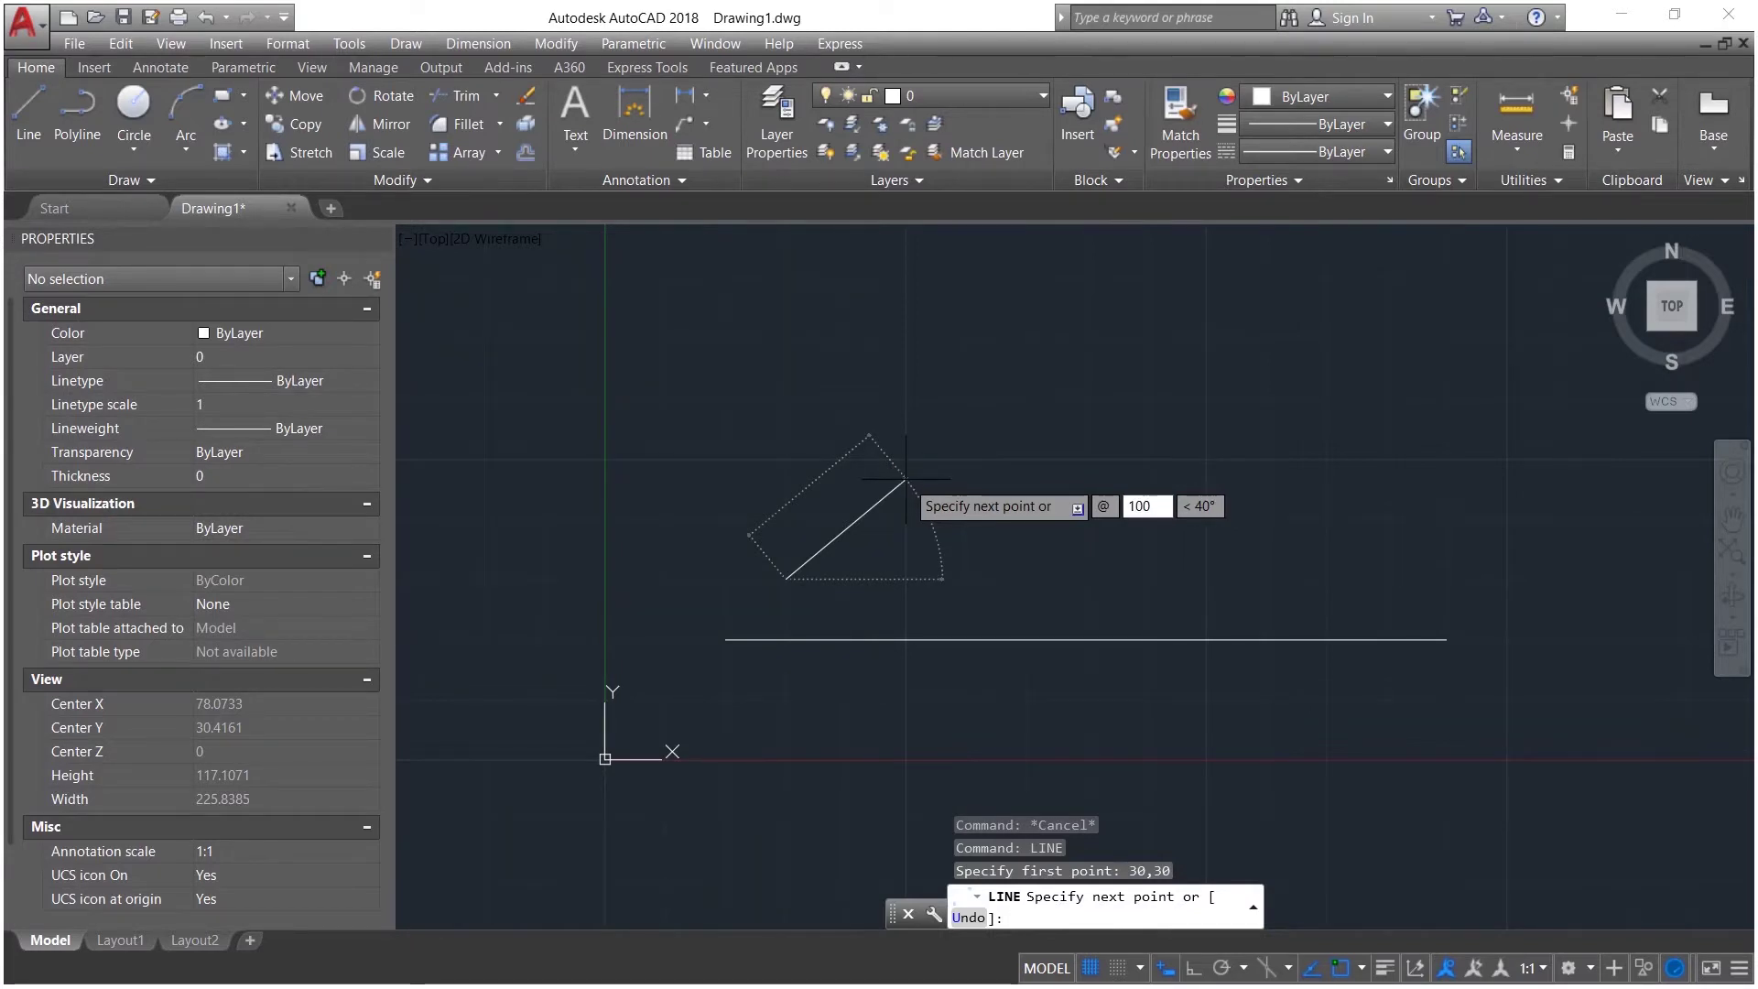
key("Tab")
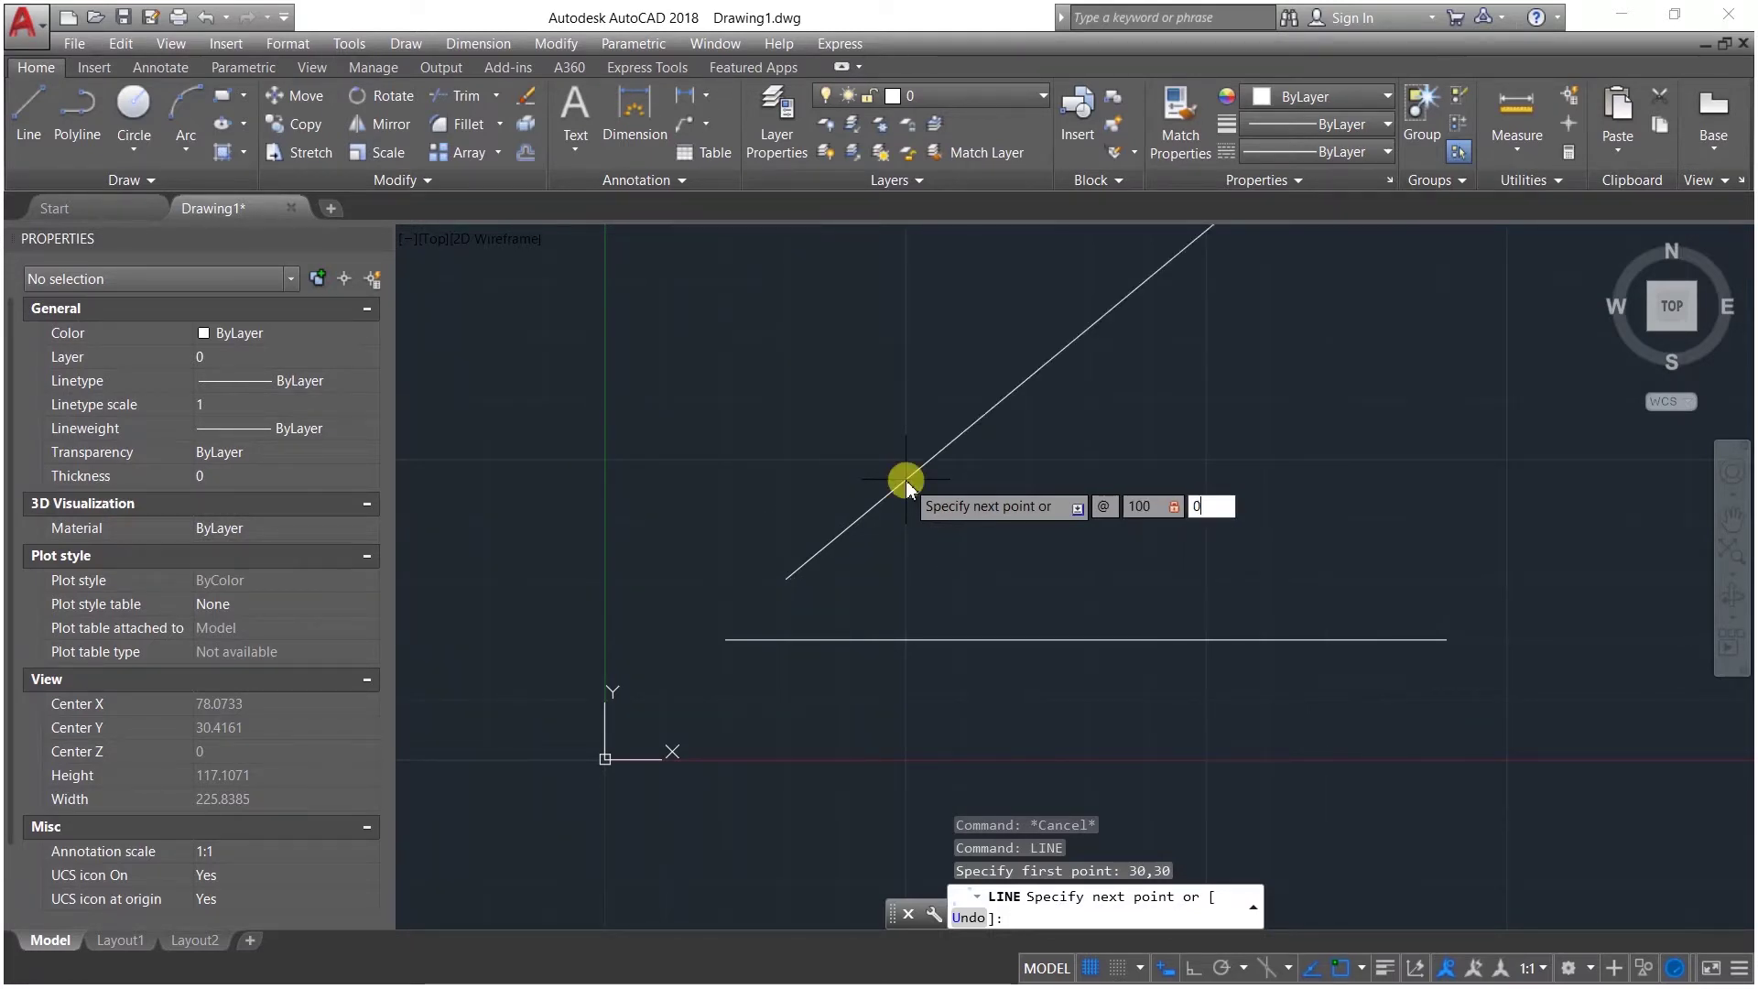
type("0")
key("Return")
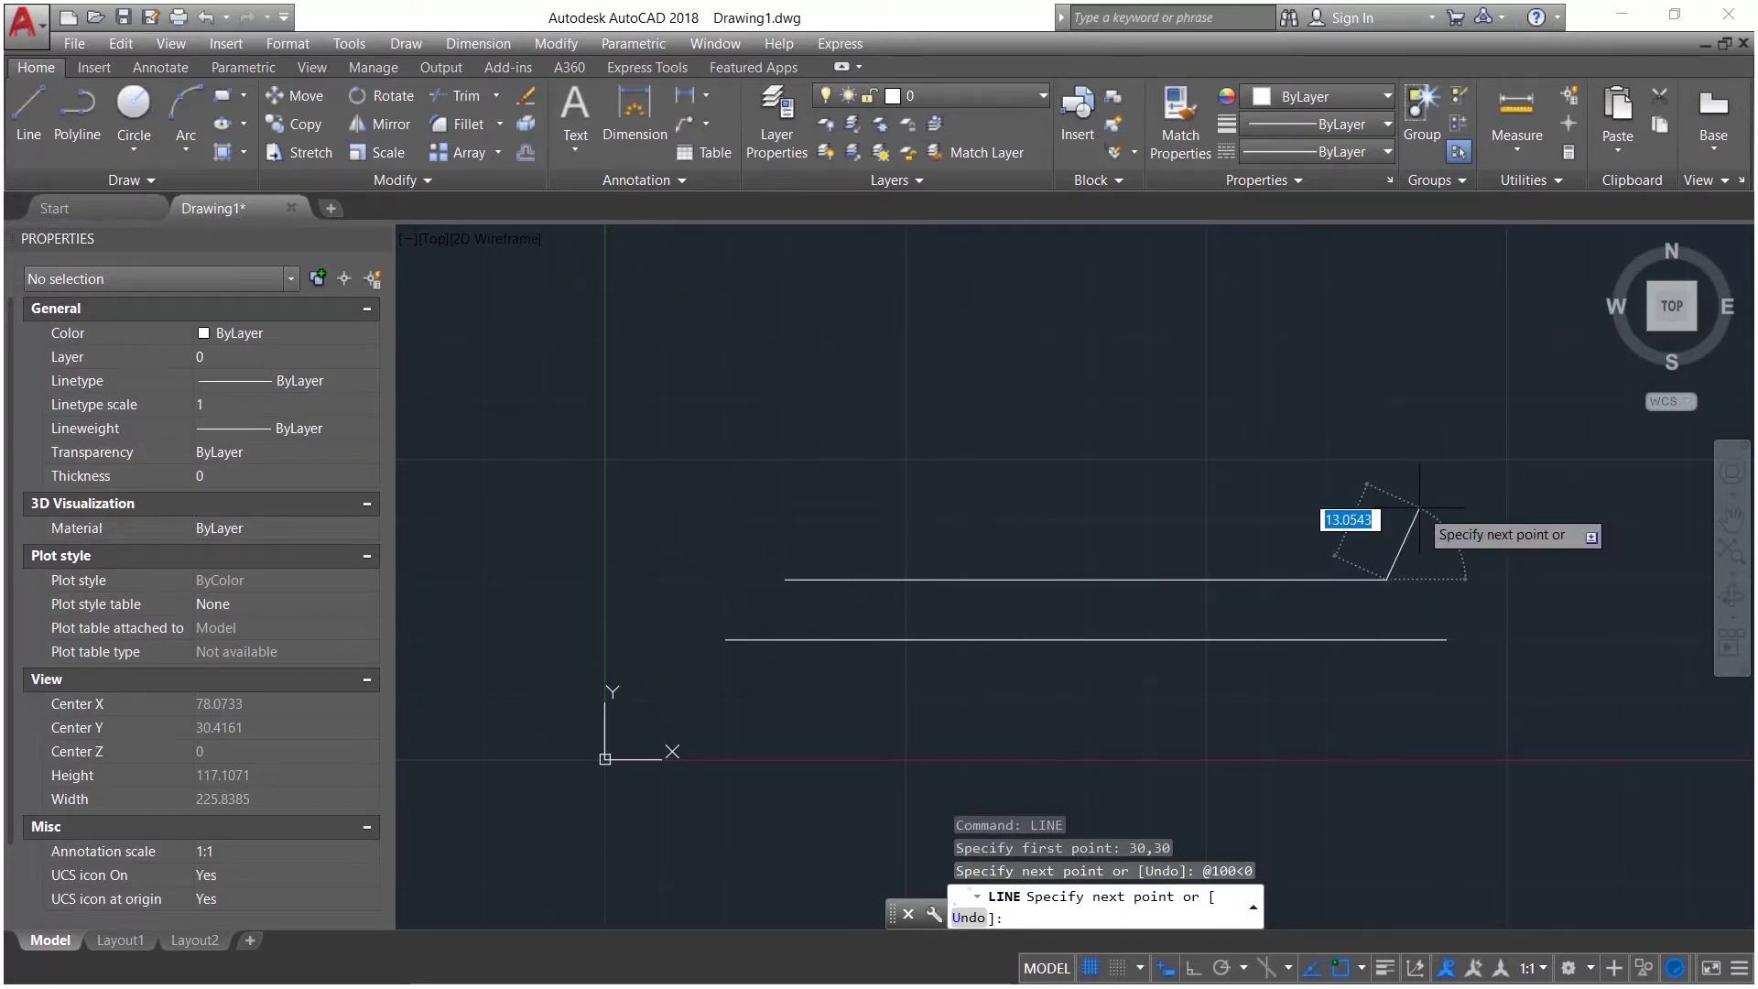
key("Return")
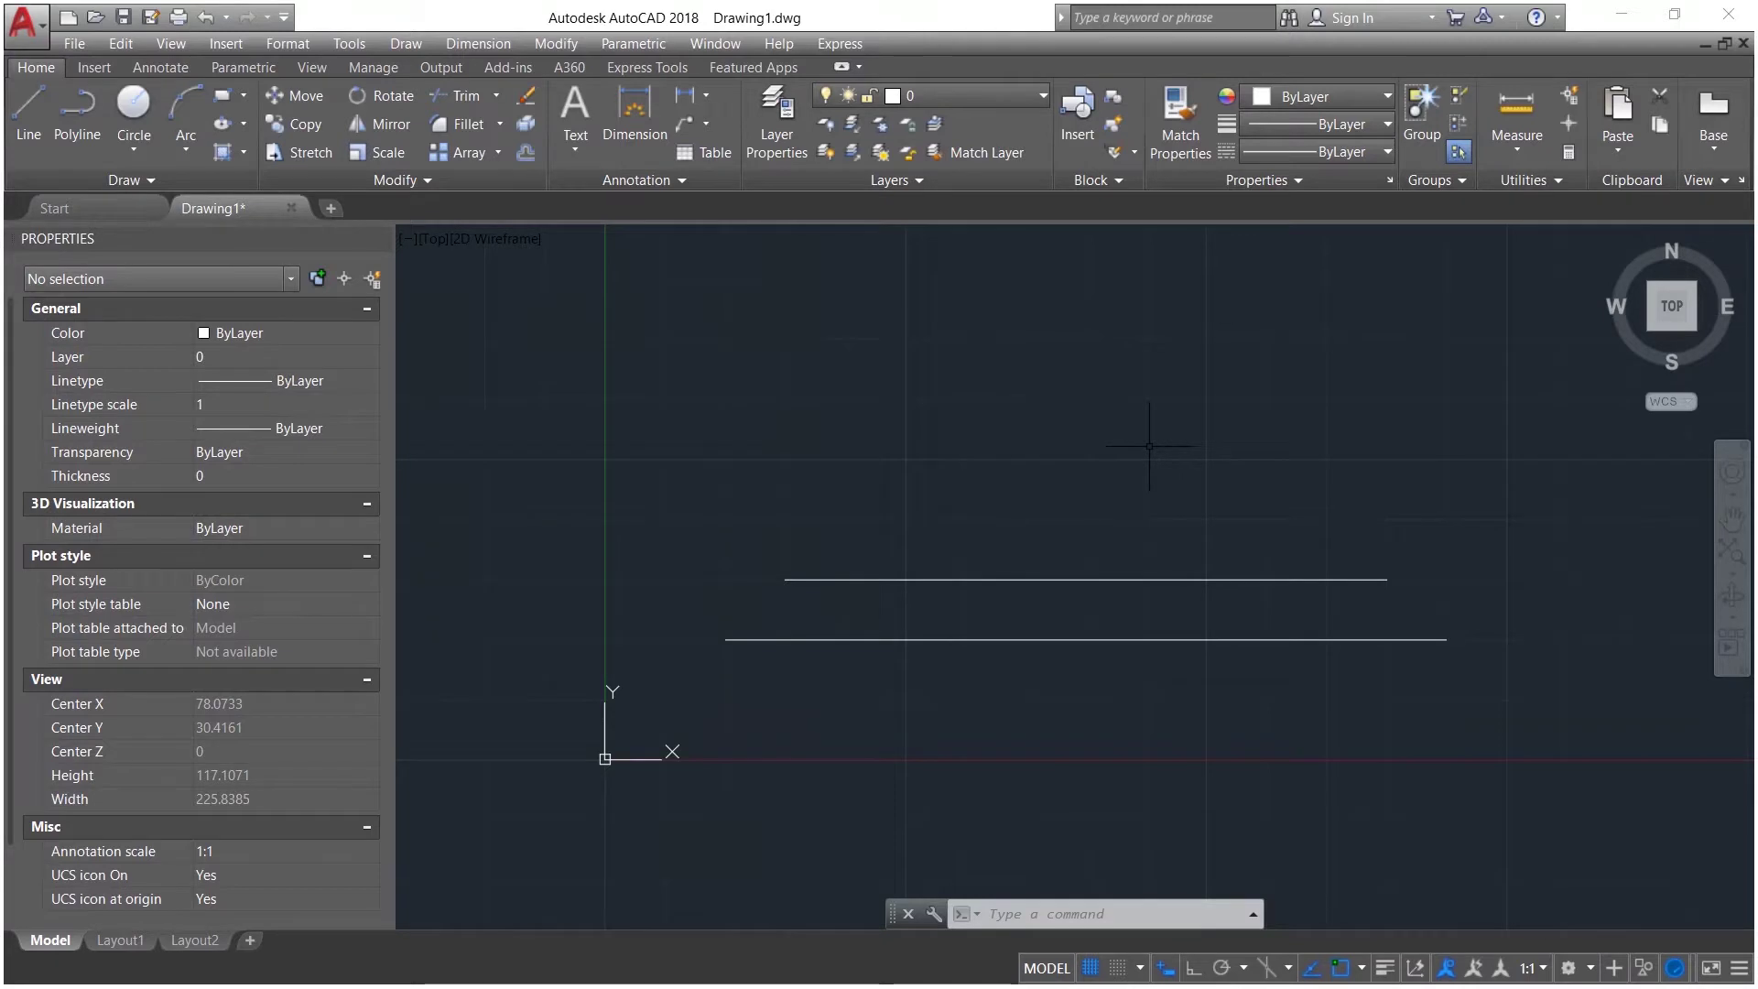
Step: Draw a third line starting at point 10,10, 160 units long at an angle of 0 degrees
type("l")
key("Return")
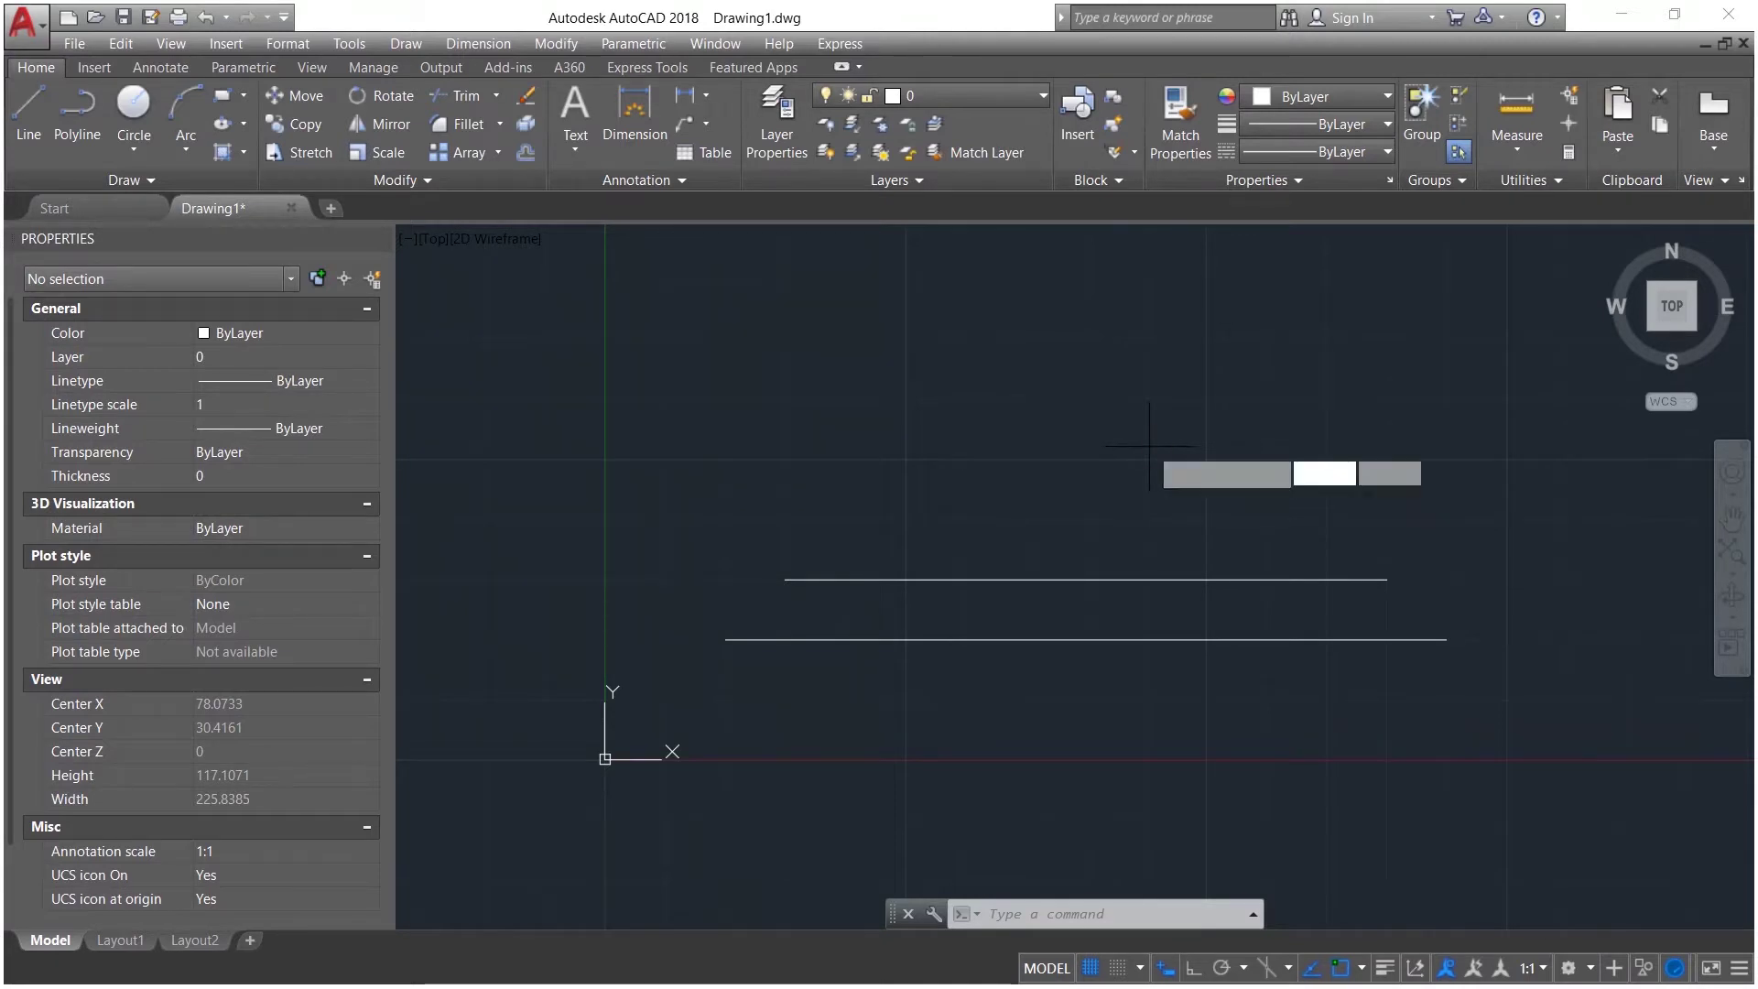
type("10")
key("Tab")
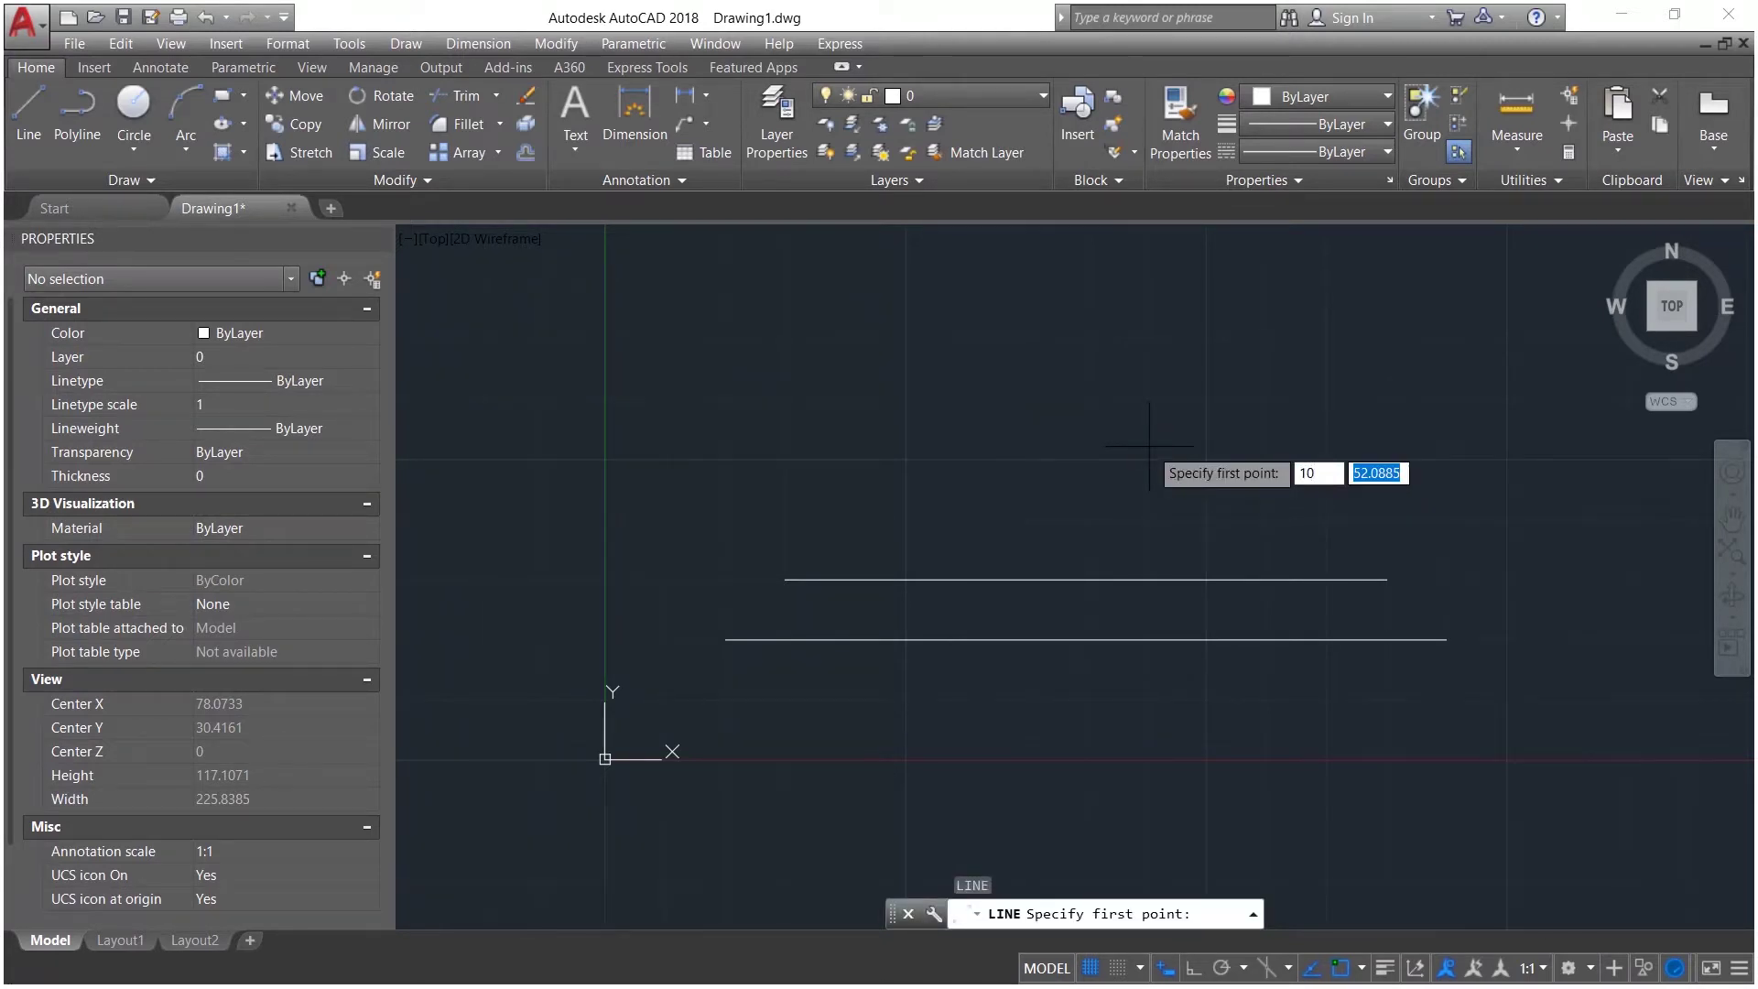
type("10")
key("Return")
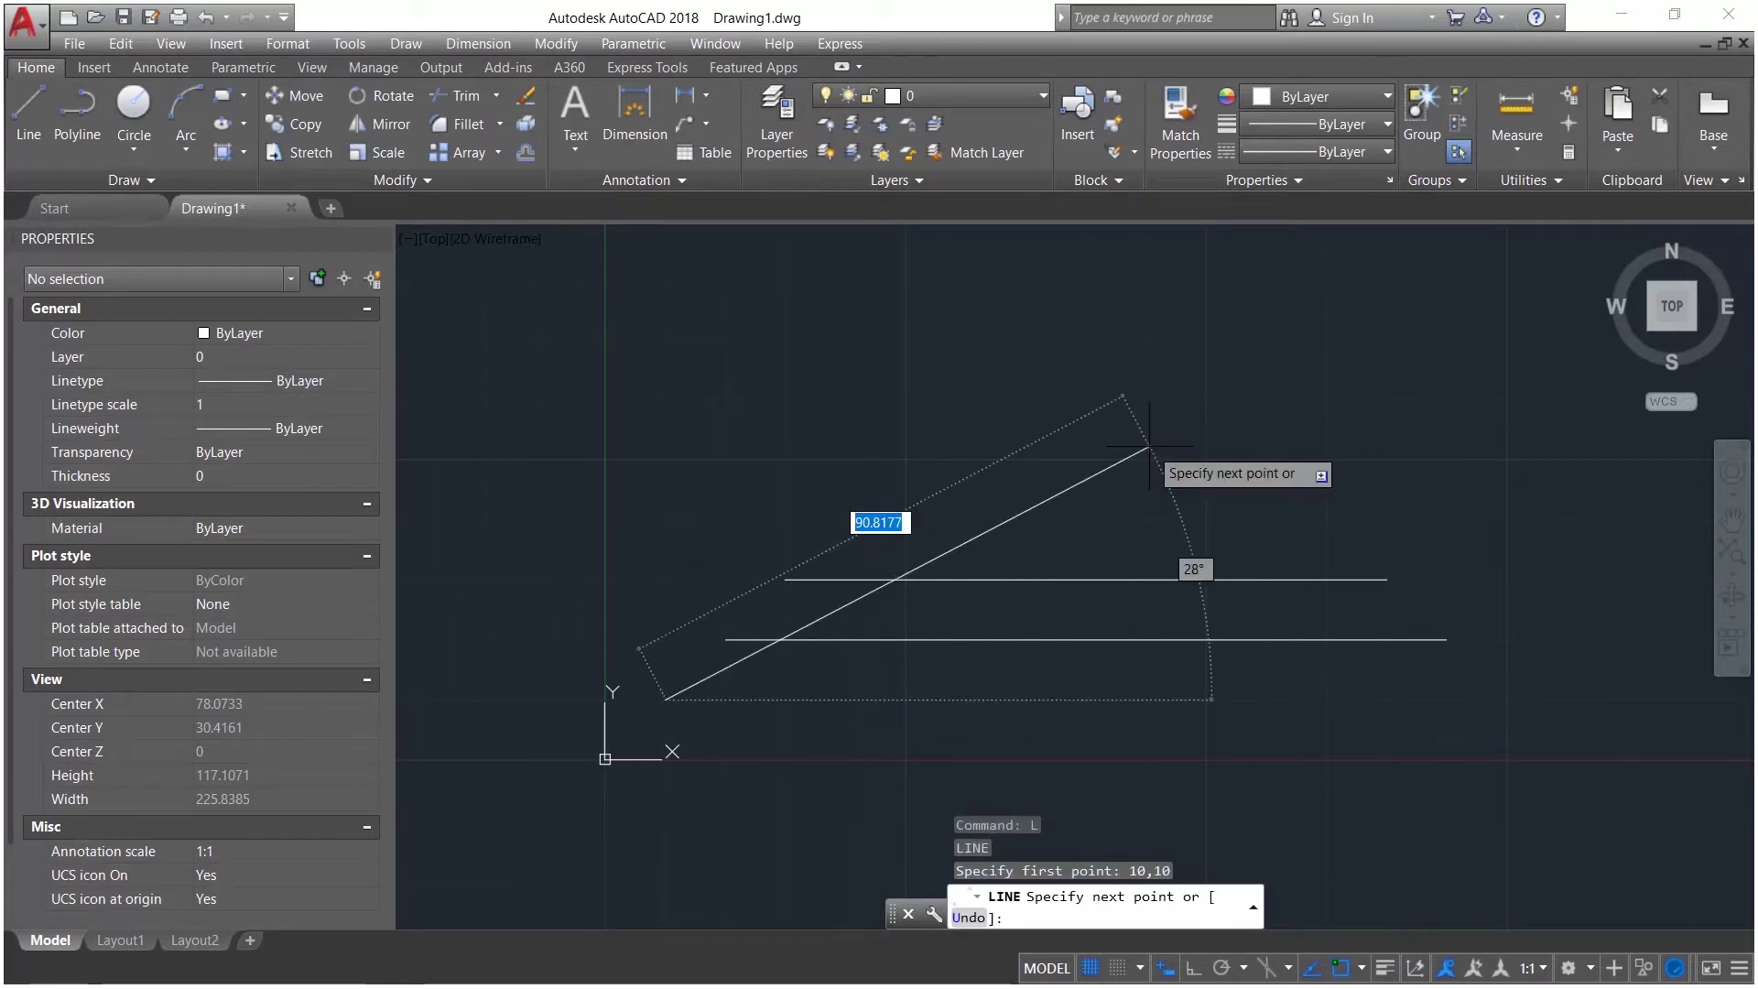
type("@")
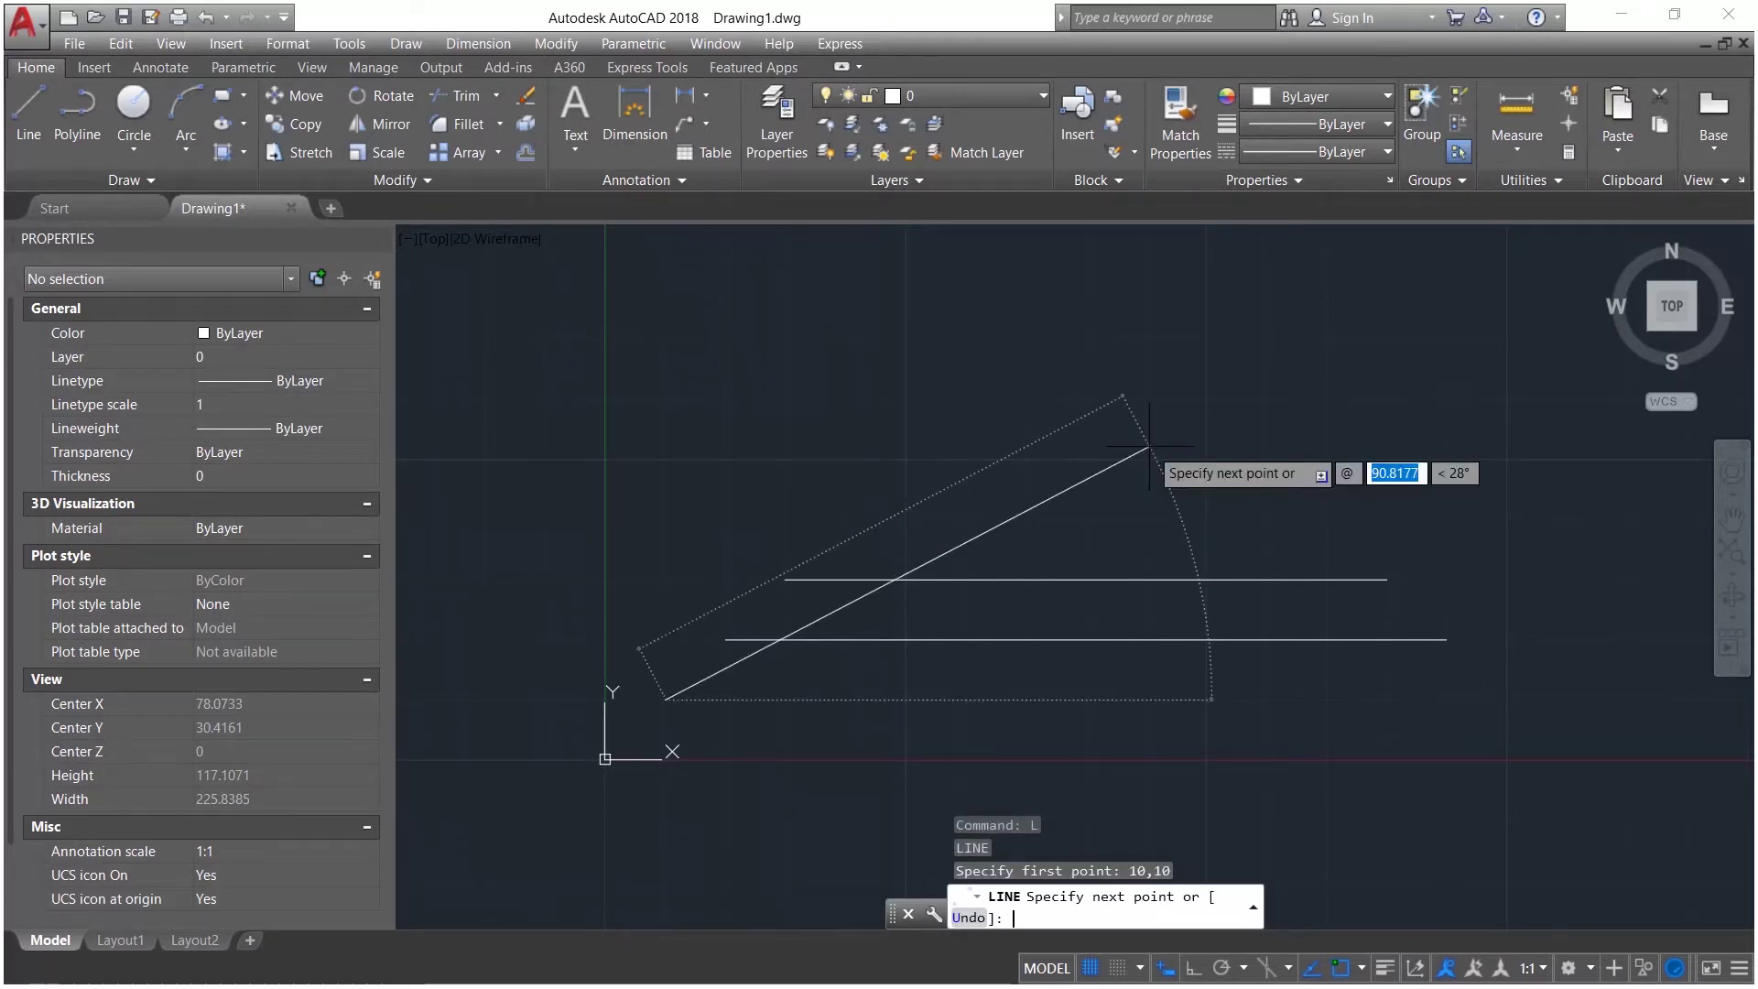
type("160")
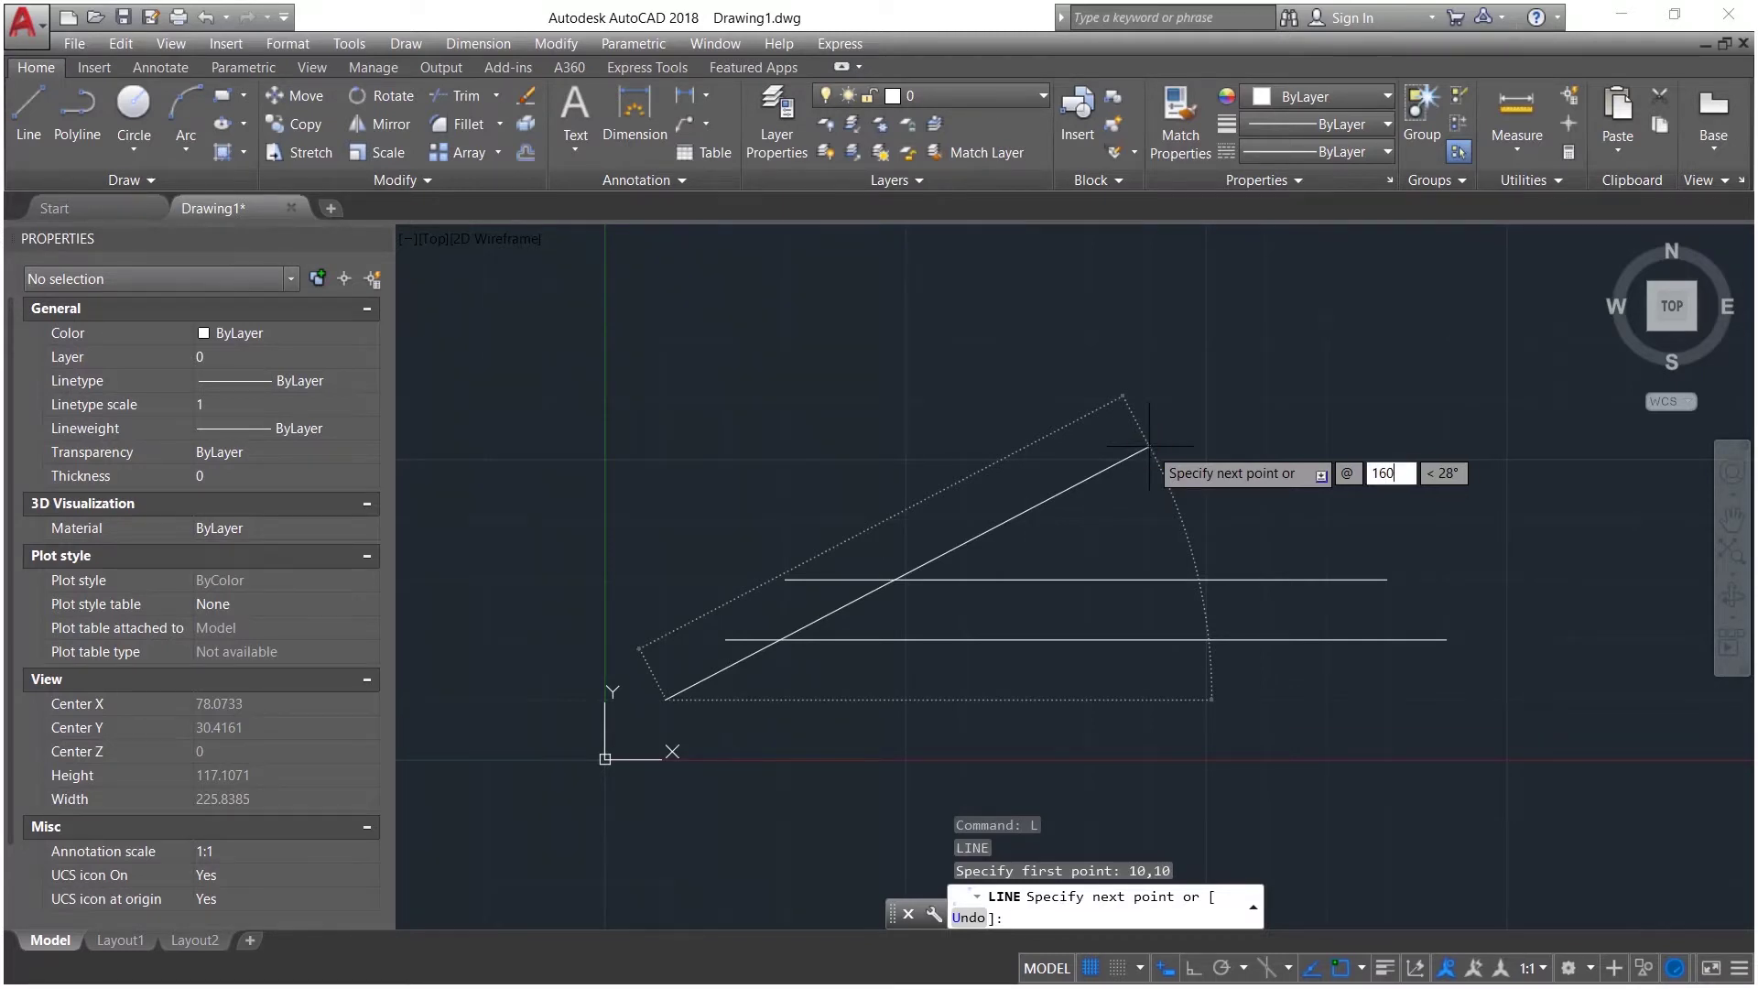
key("Tab")
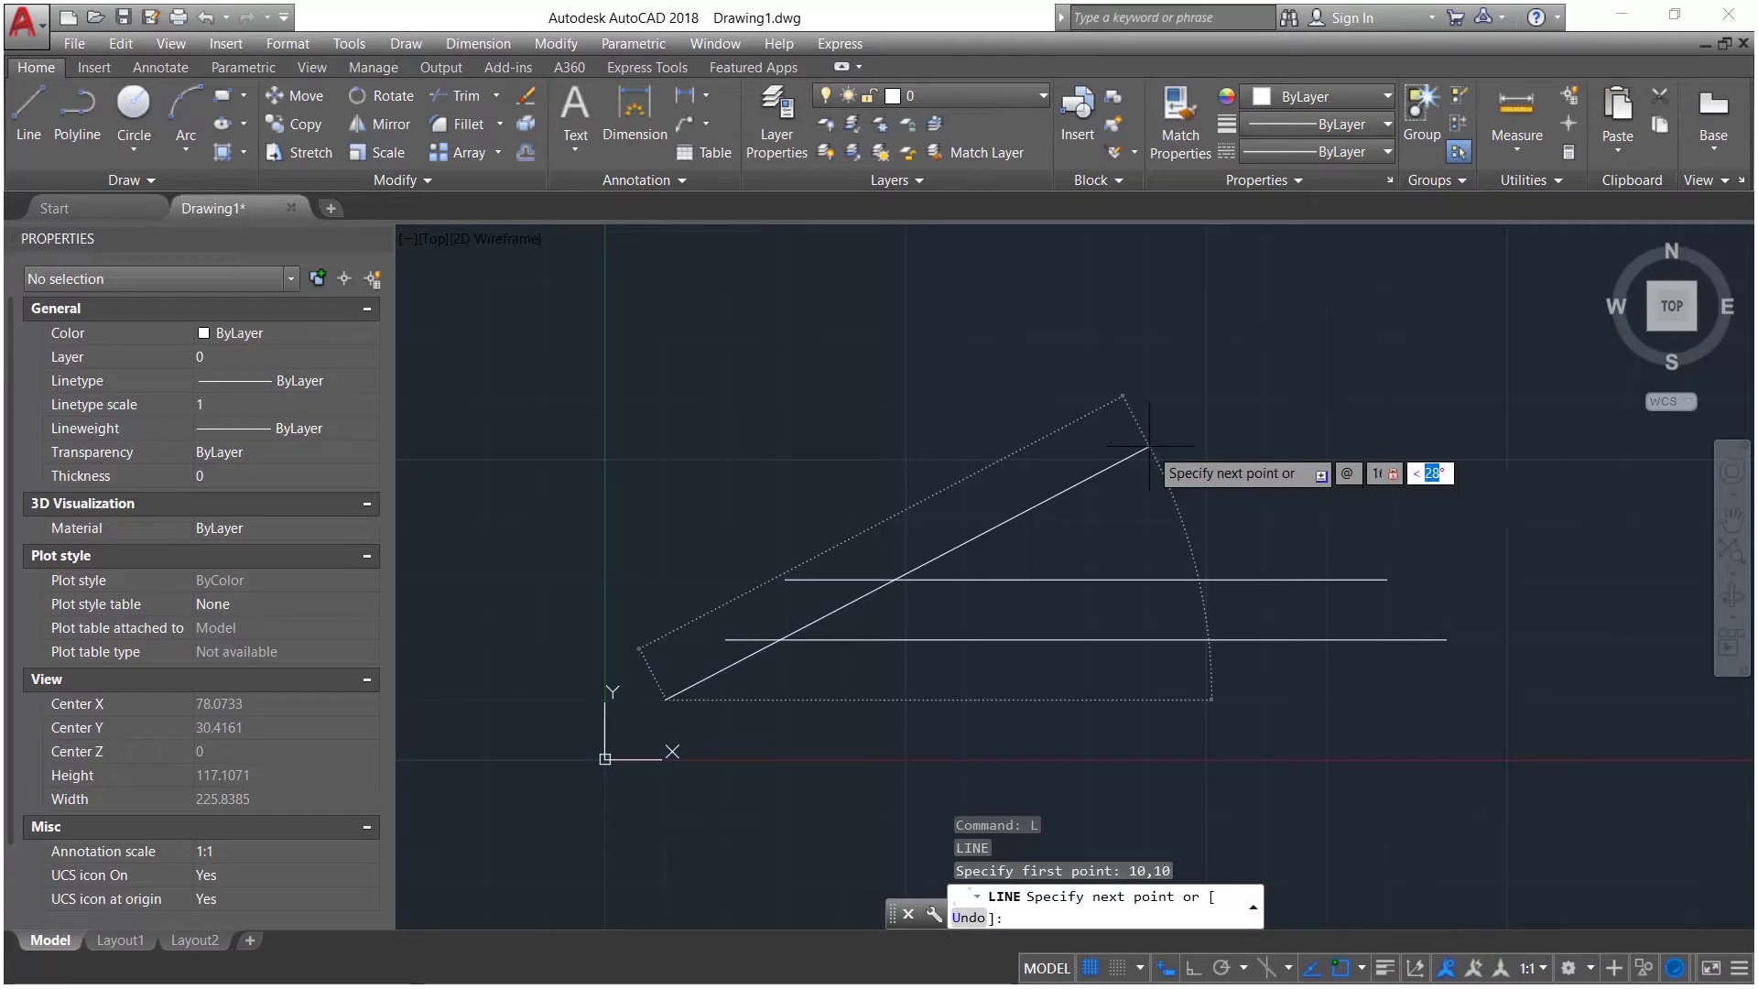
type("0")
key("Return")
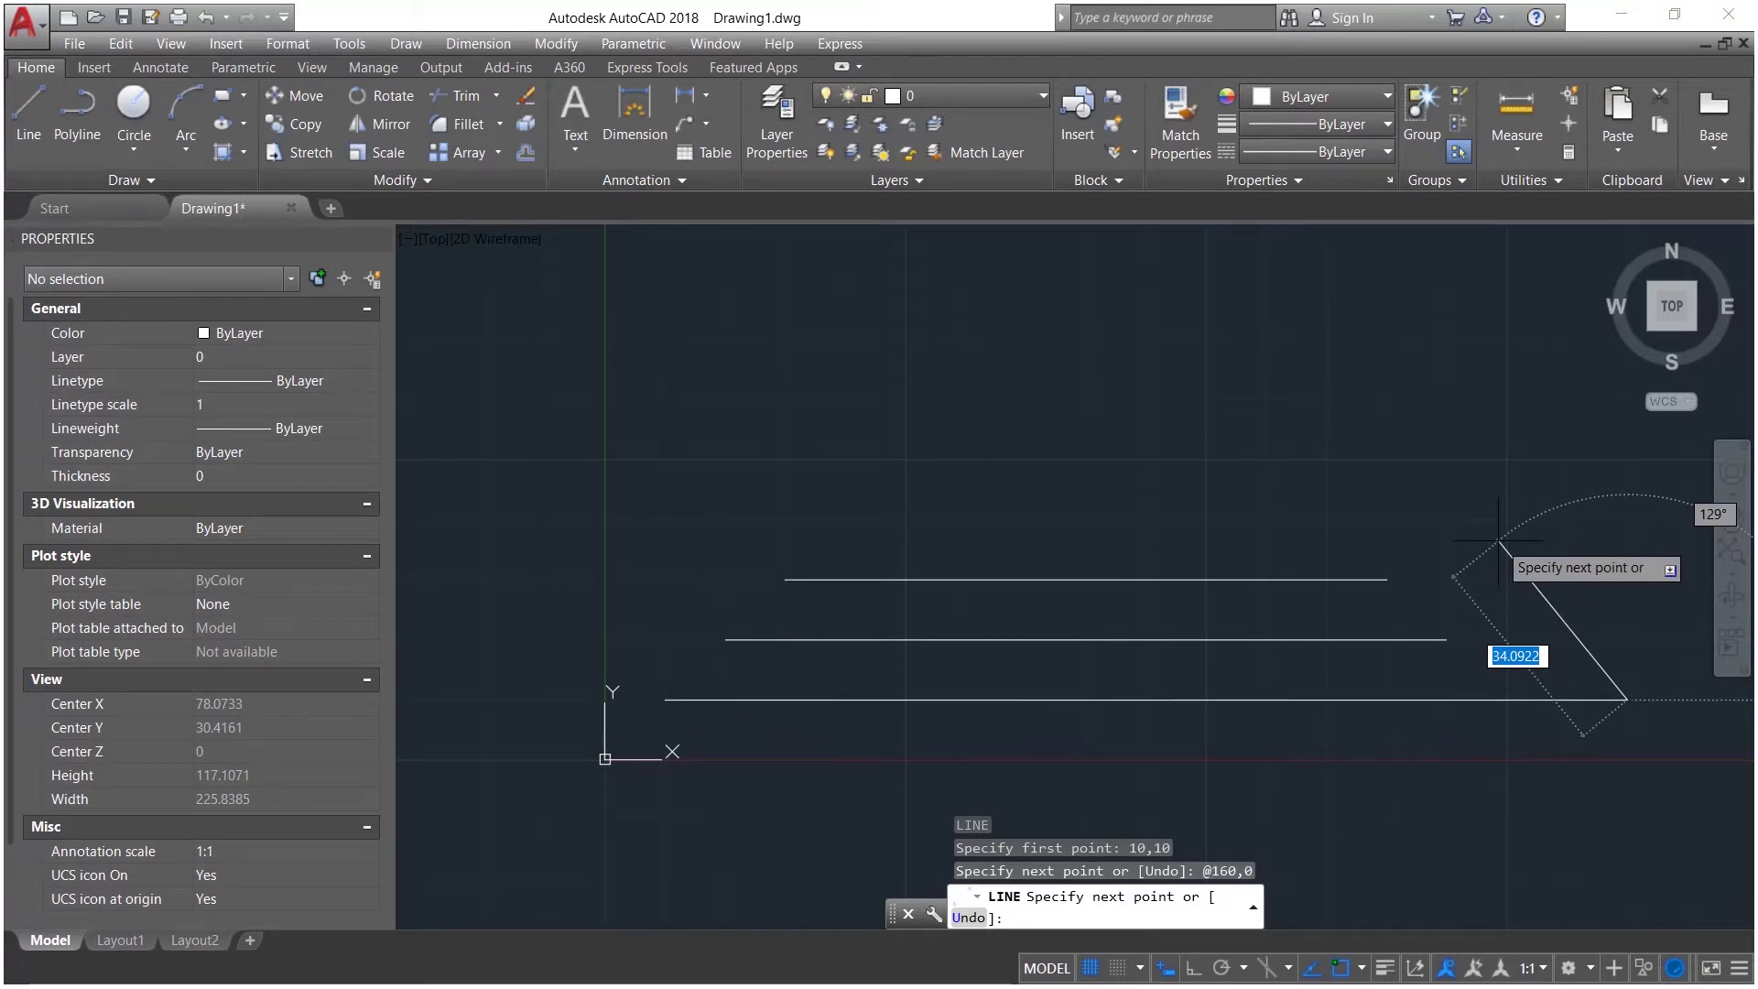
key("Return")
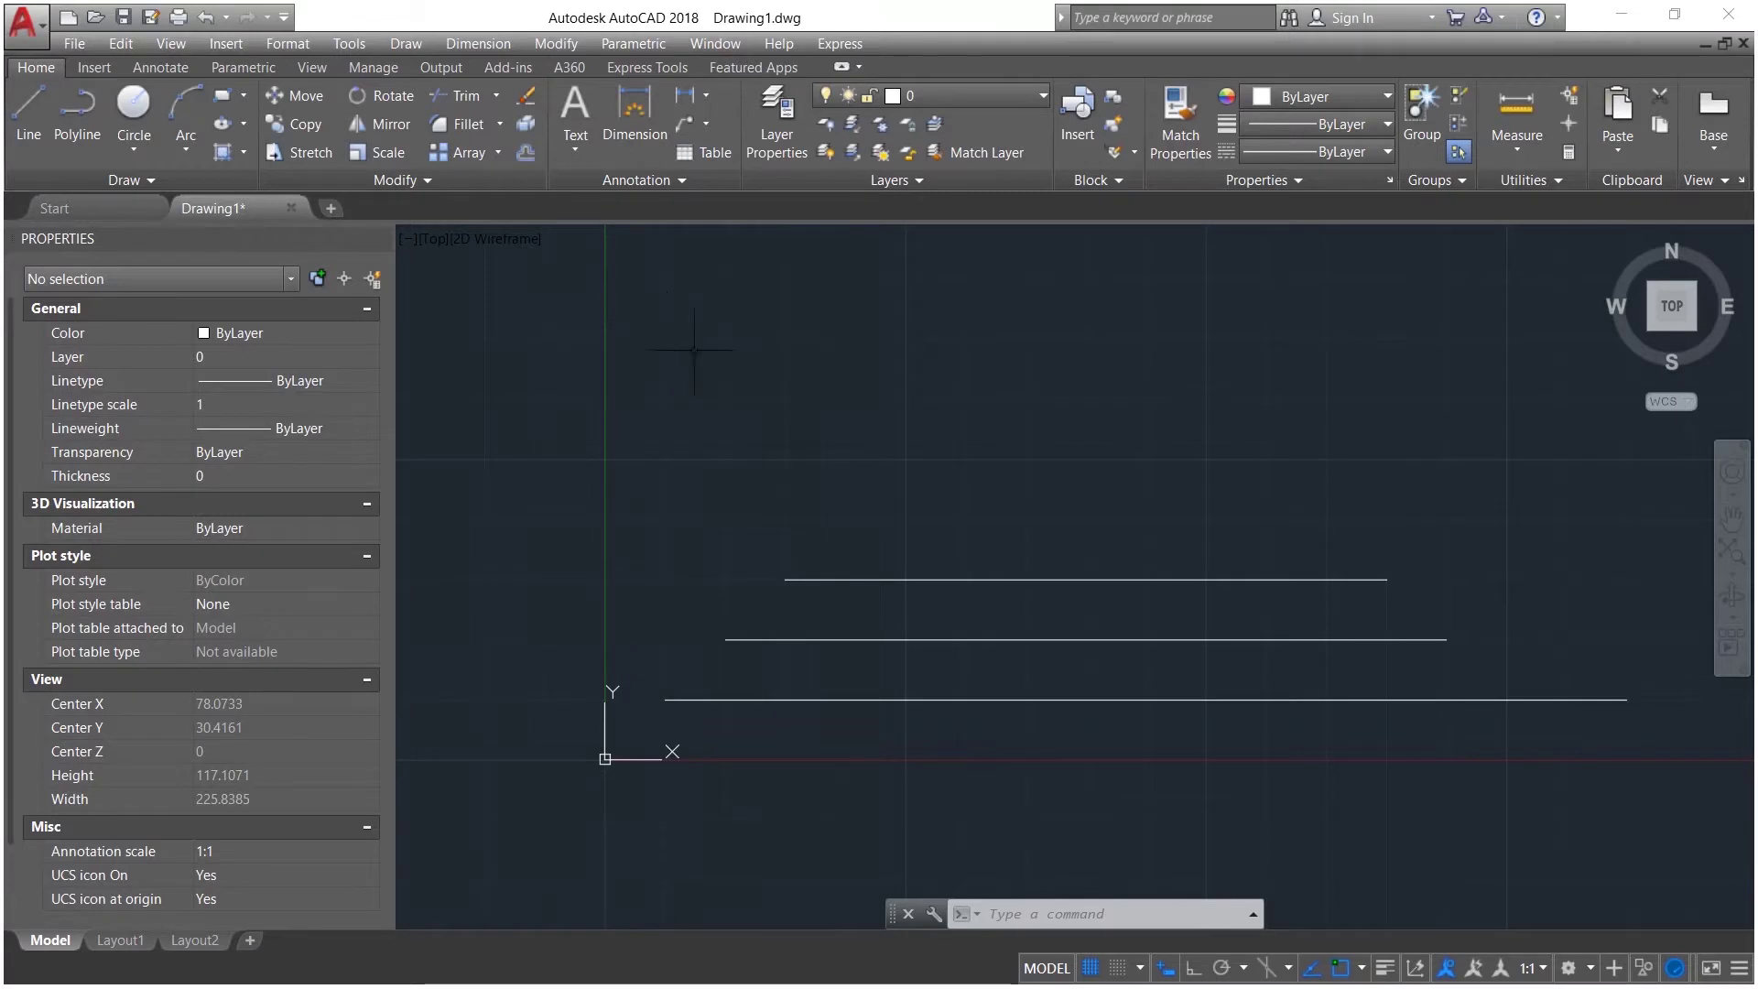
Step: Delete all three horizontal lines from the drawing
left_click(1177, 478)
left_click(896, 767)
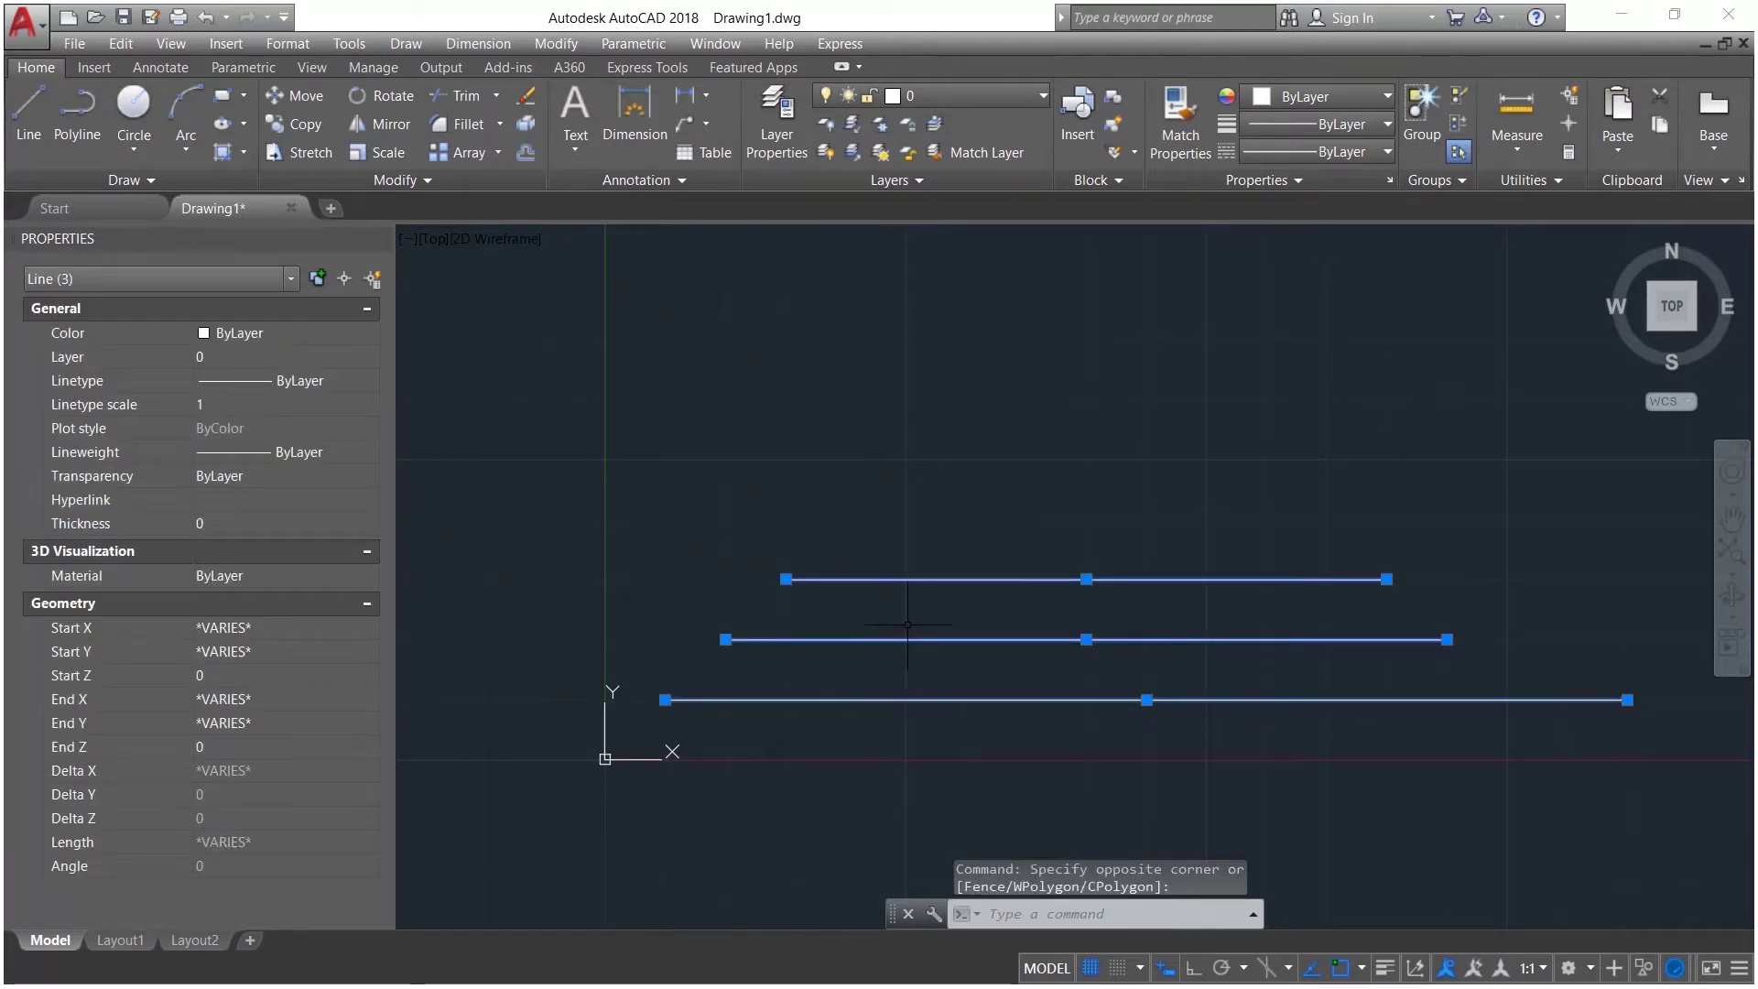
left_click(902, 440)
left_click(856, 440)
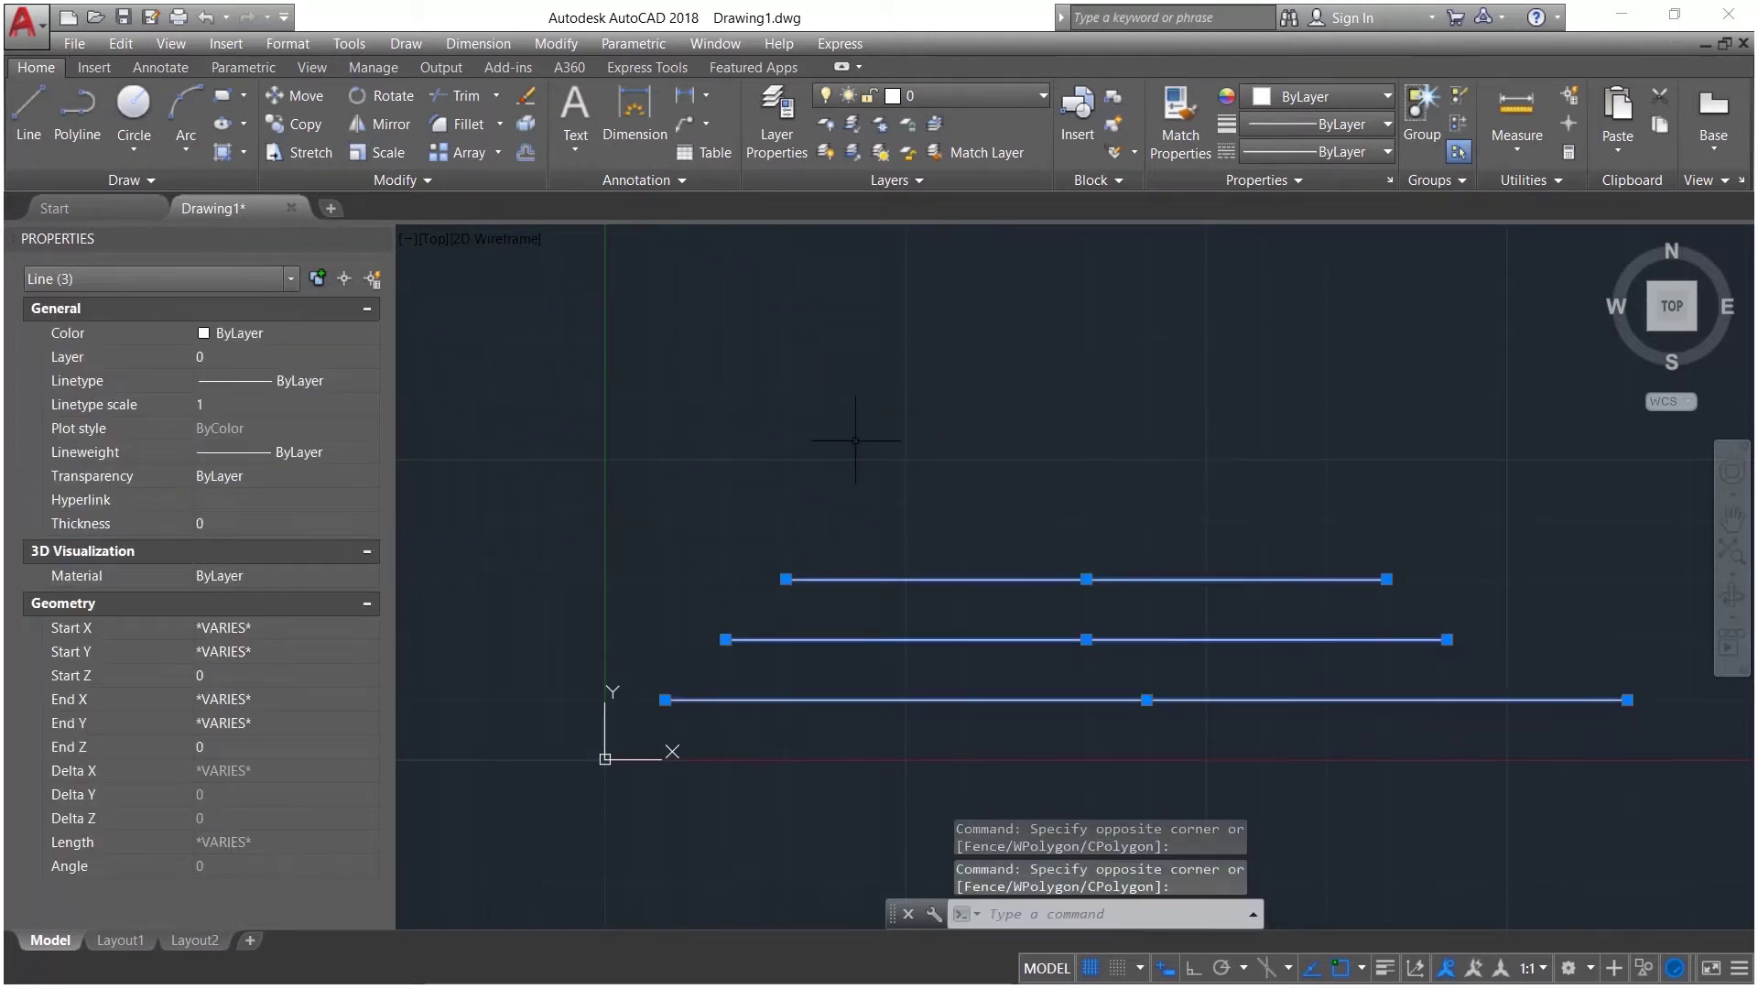
key("Delete")
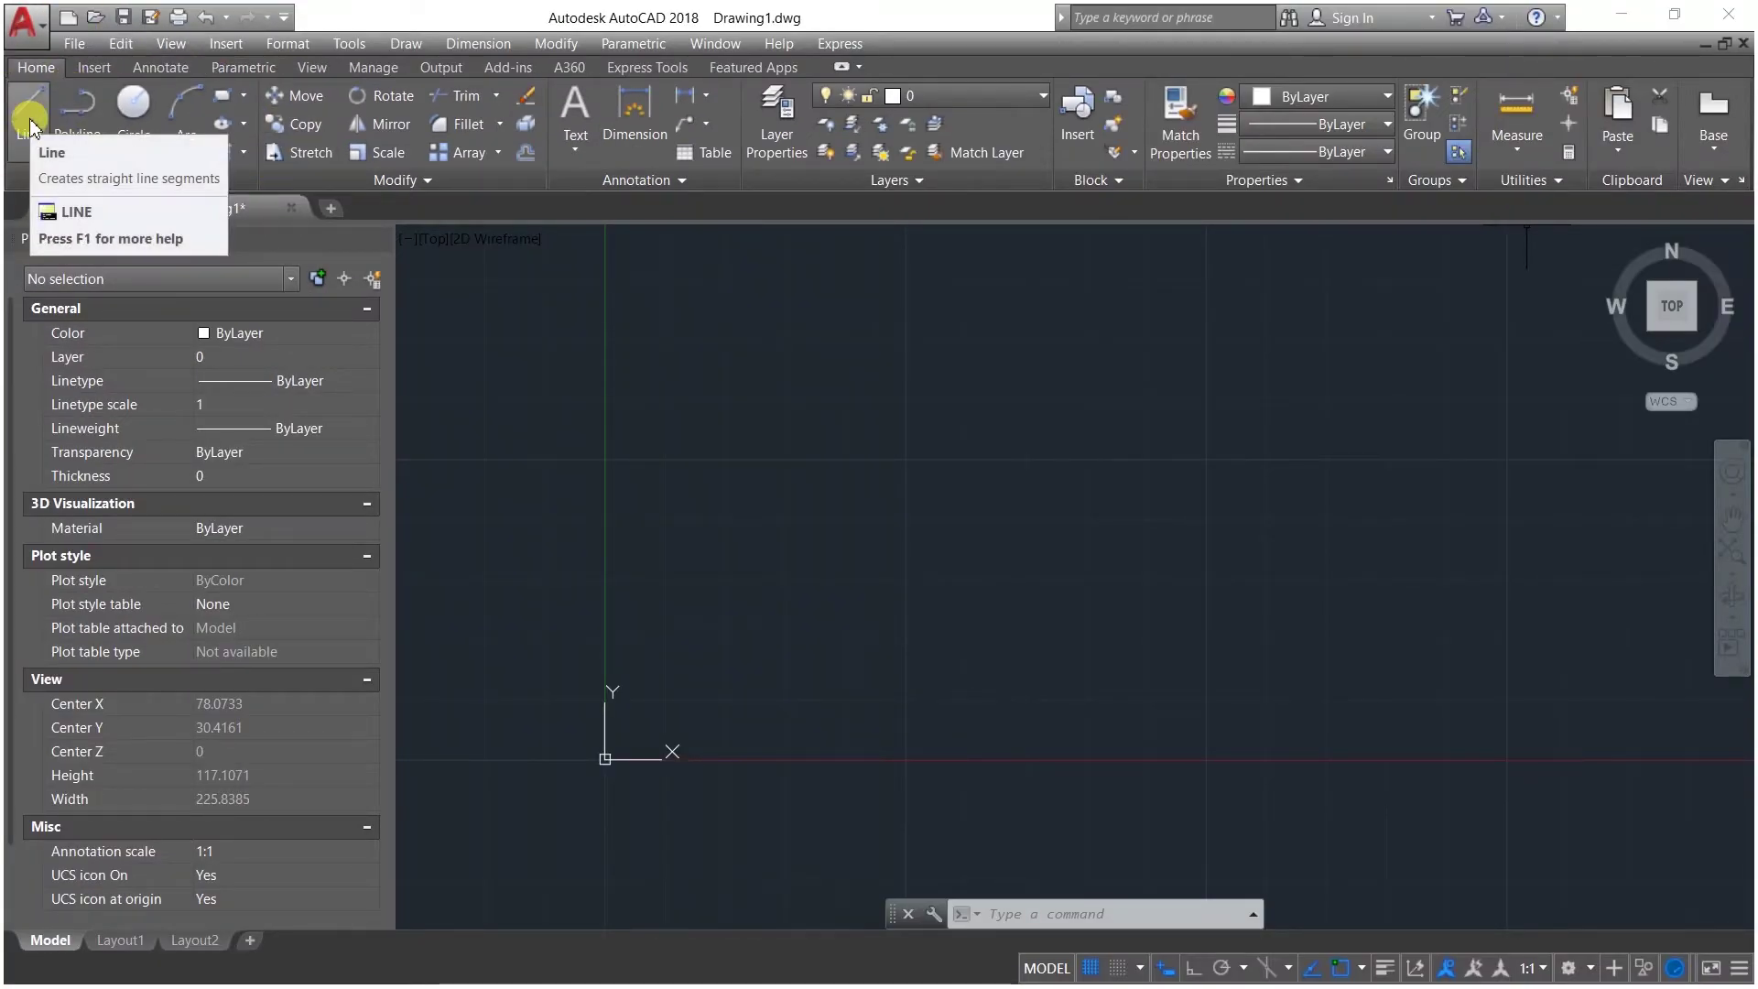
Step: Draw two connected freehand line segments above the origin with the Line command, about 35 and 18 units long
left_click(30, 127)
left_click(810, 496)
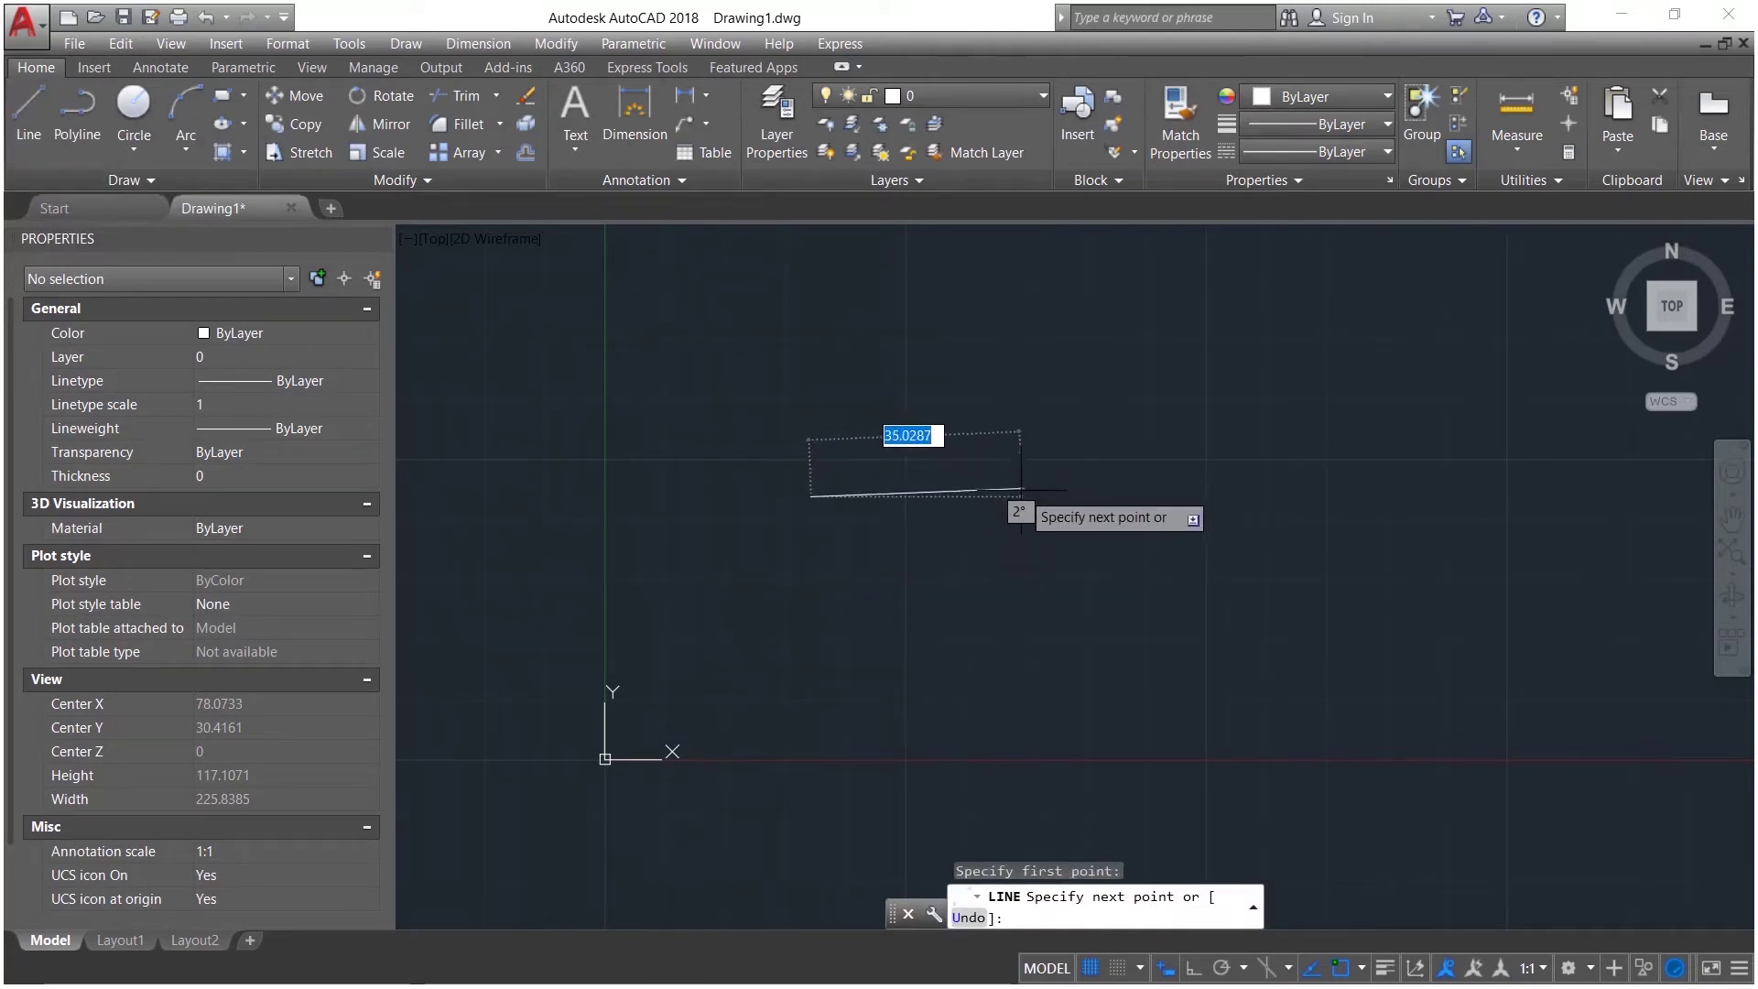
left_click(1024, 488)
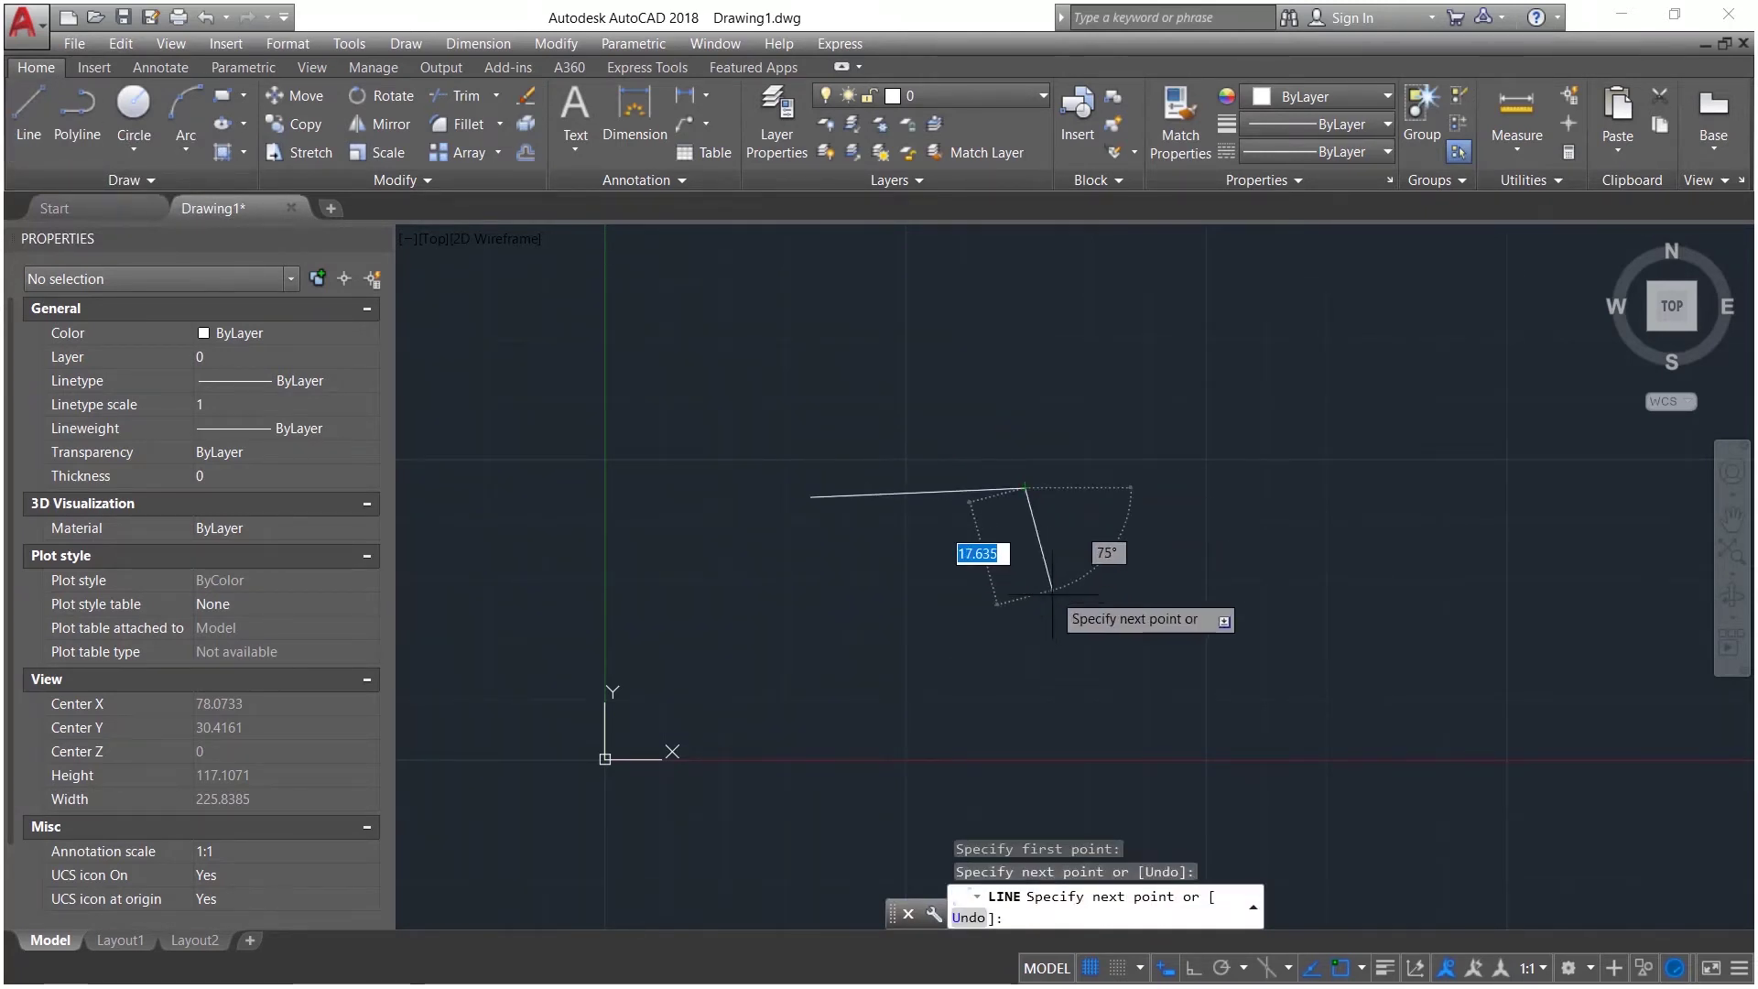
left_click(1050, 596)
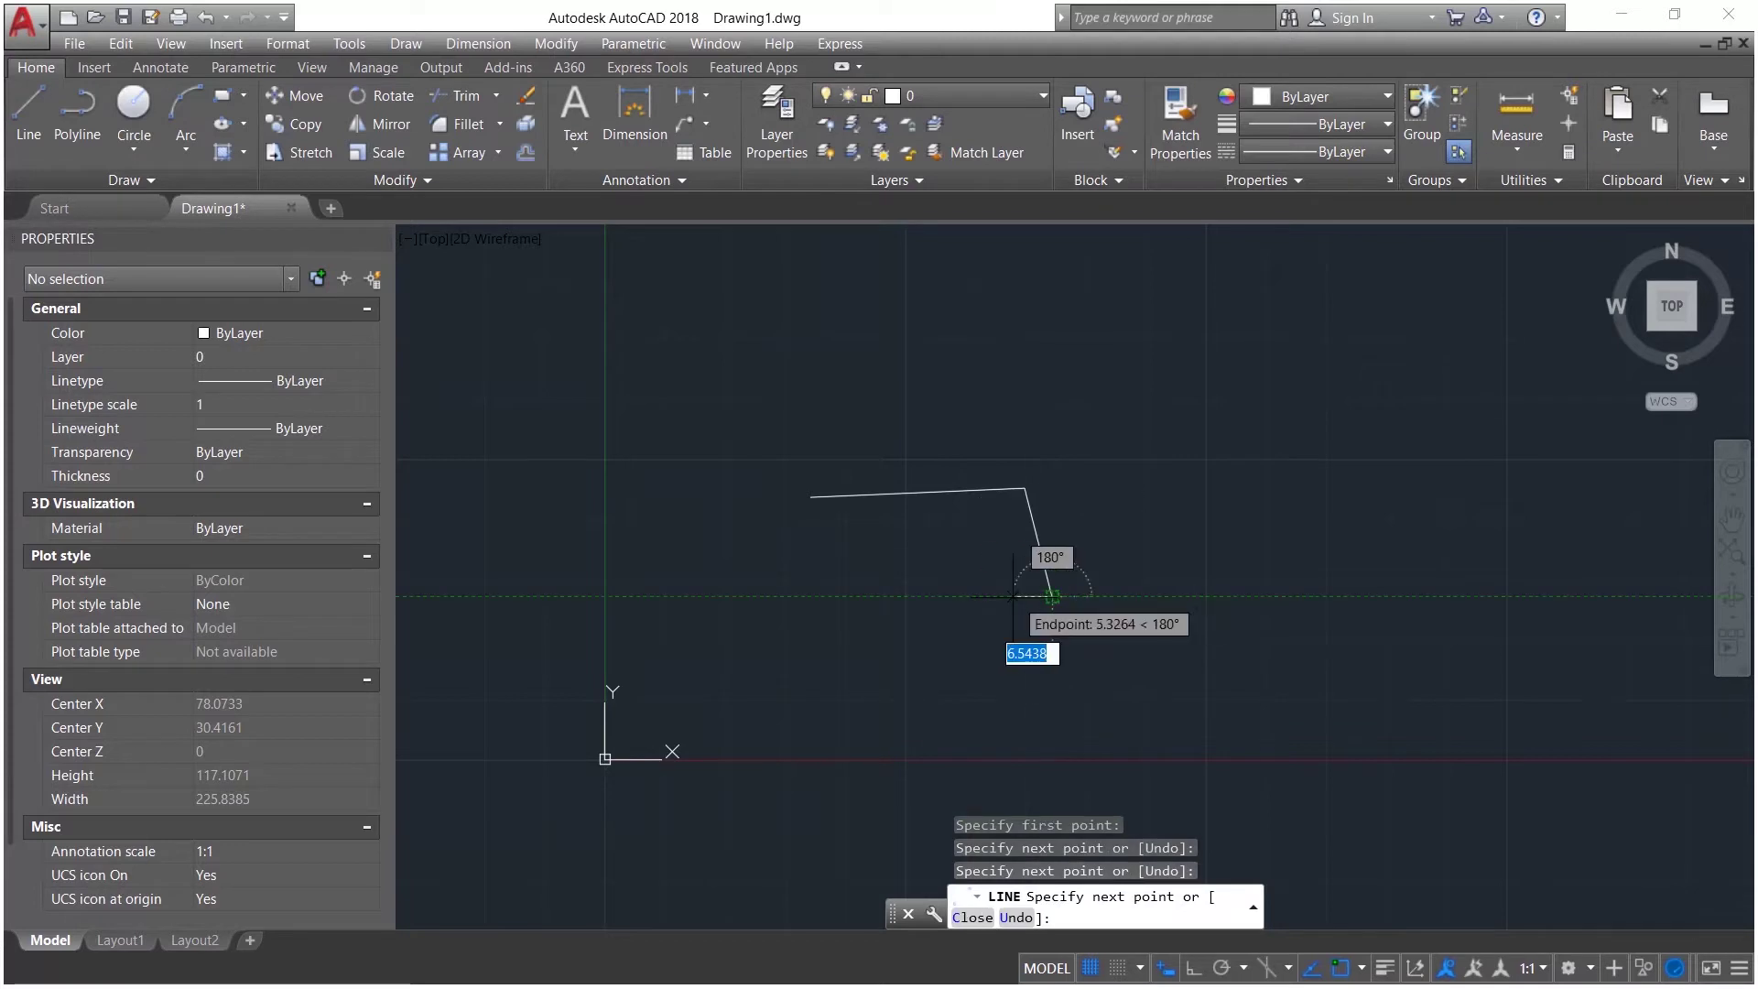
key("Return")
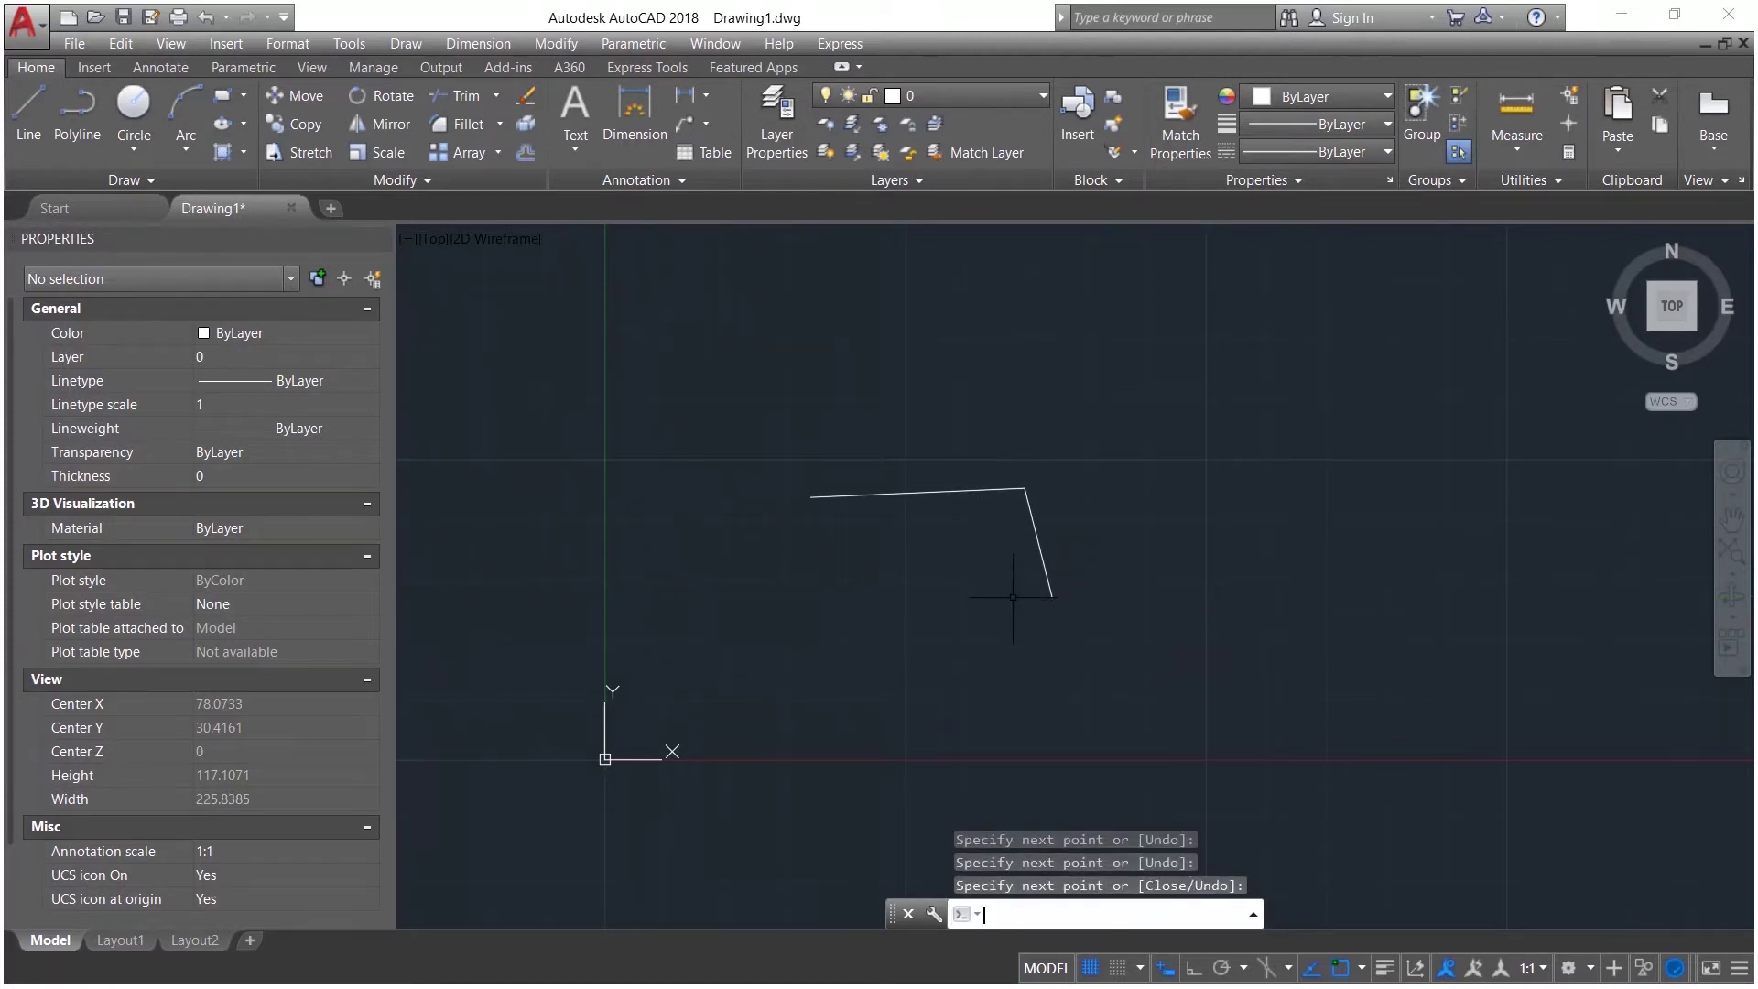
Step: Erase the two connected line segments
left_click(776, 376)
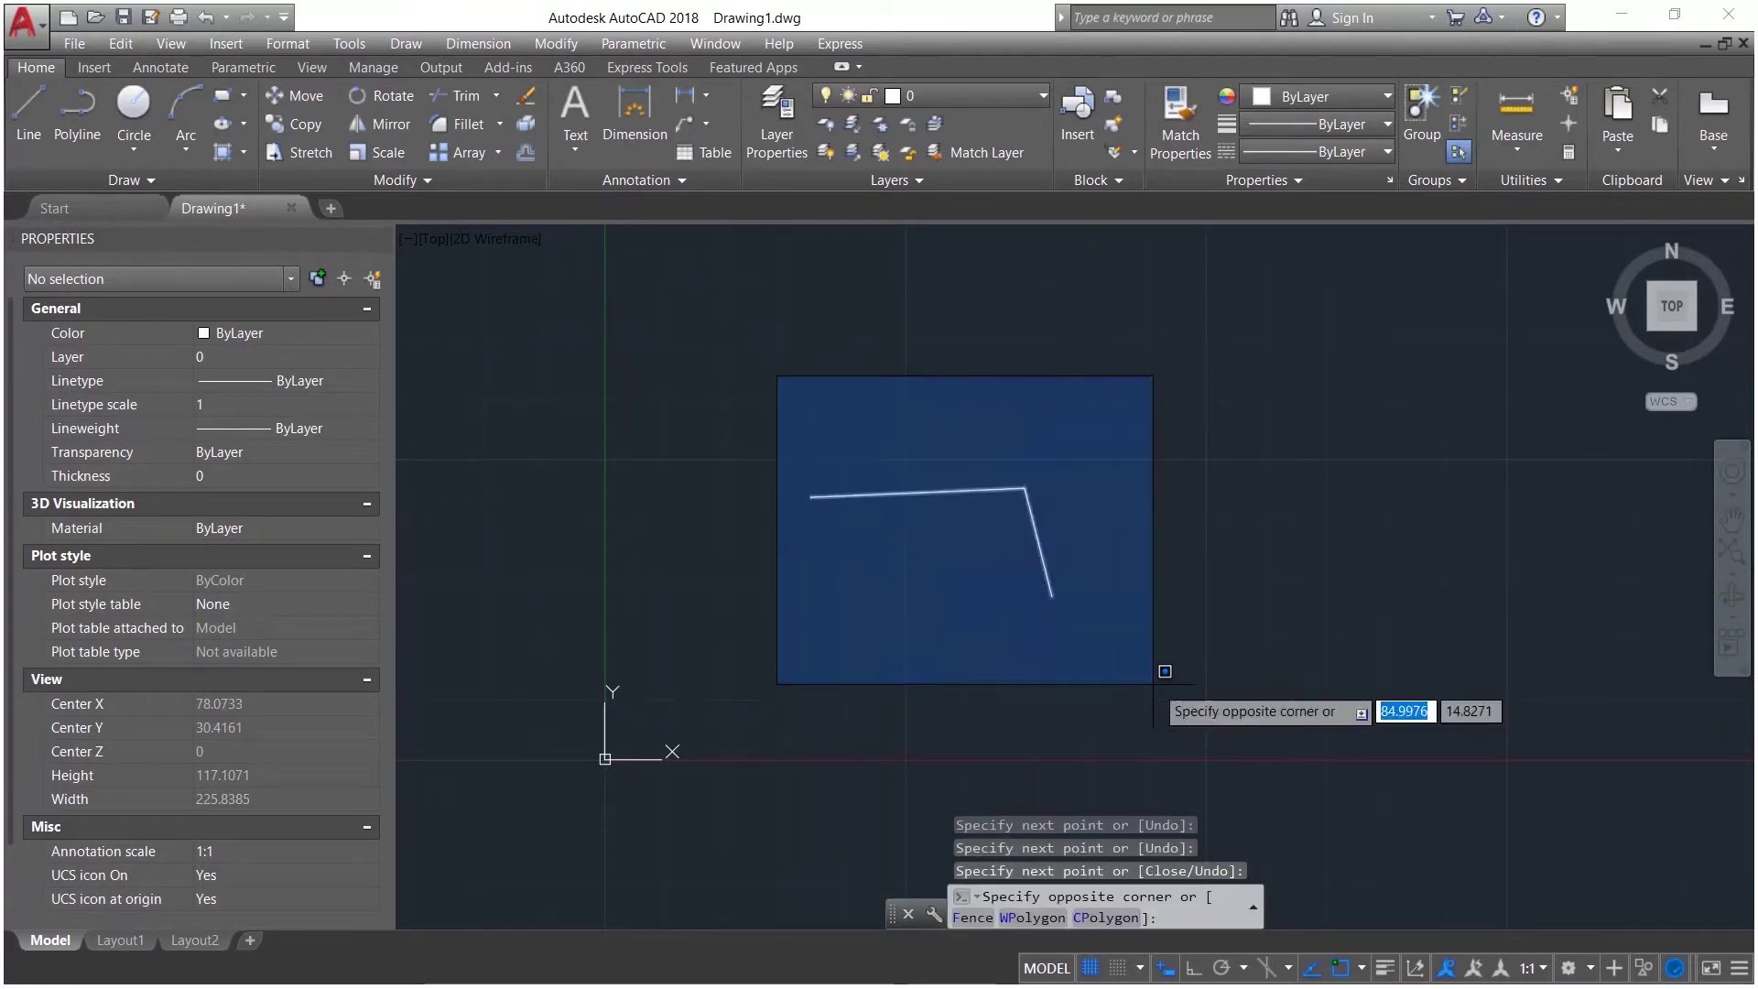
left_click(1186, 696)
key("Delete")
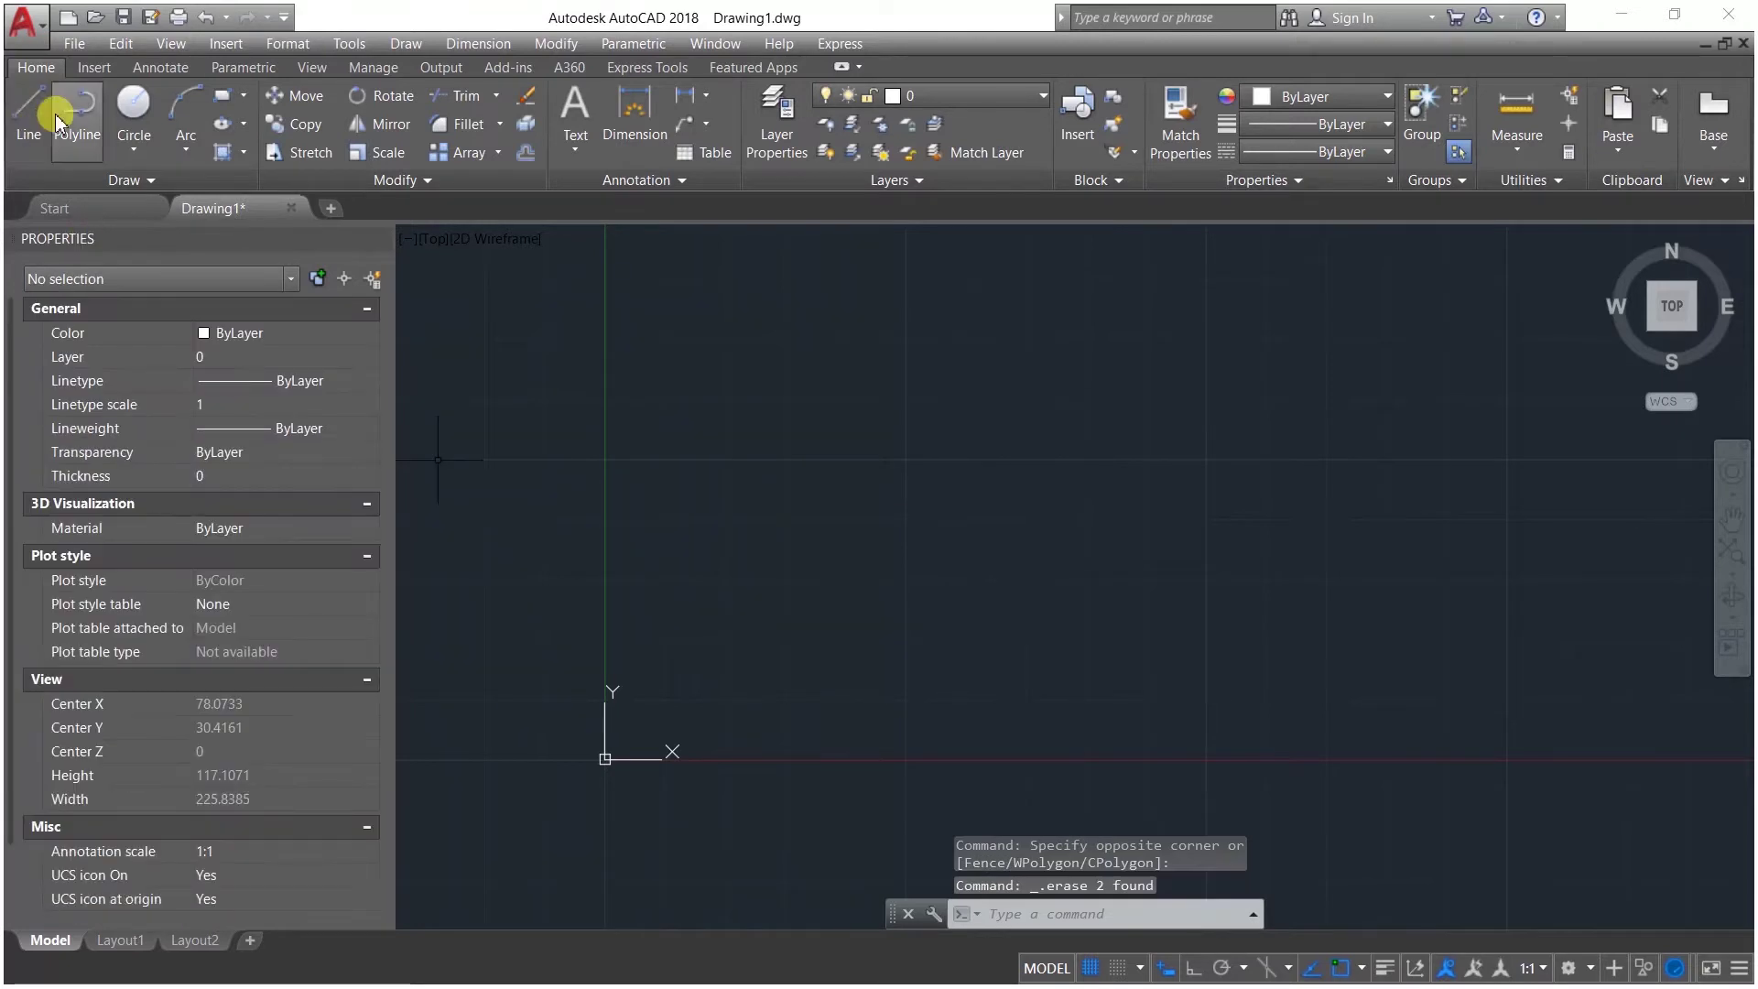
Step: Draw an open five-segment polyline freehand above the origin, running clockwise and ending near its start point
left_click(57, 122)
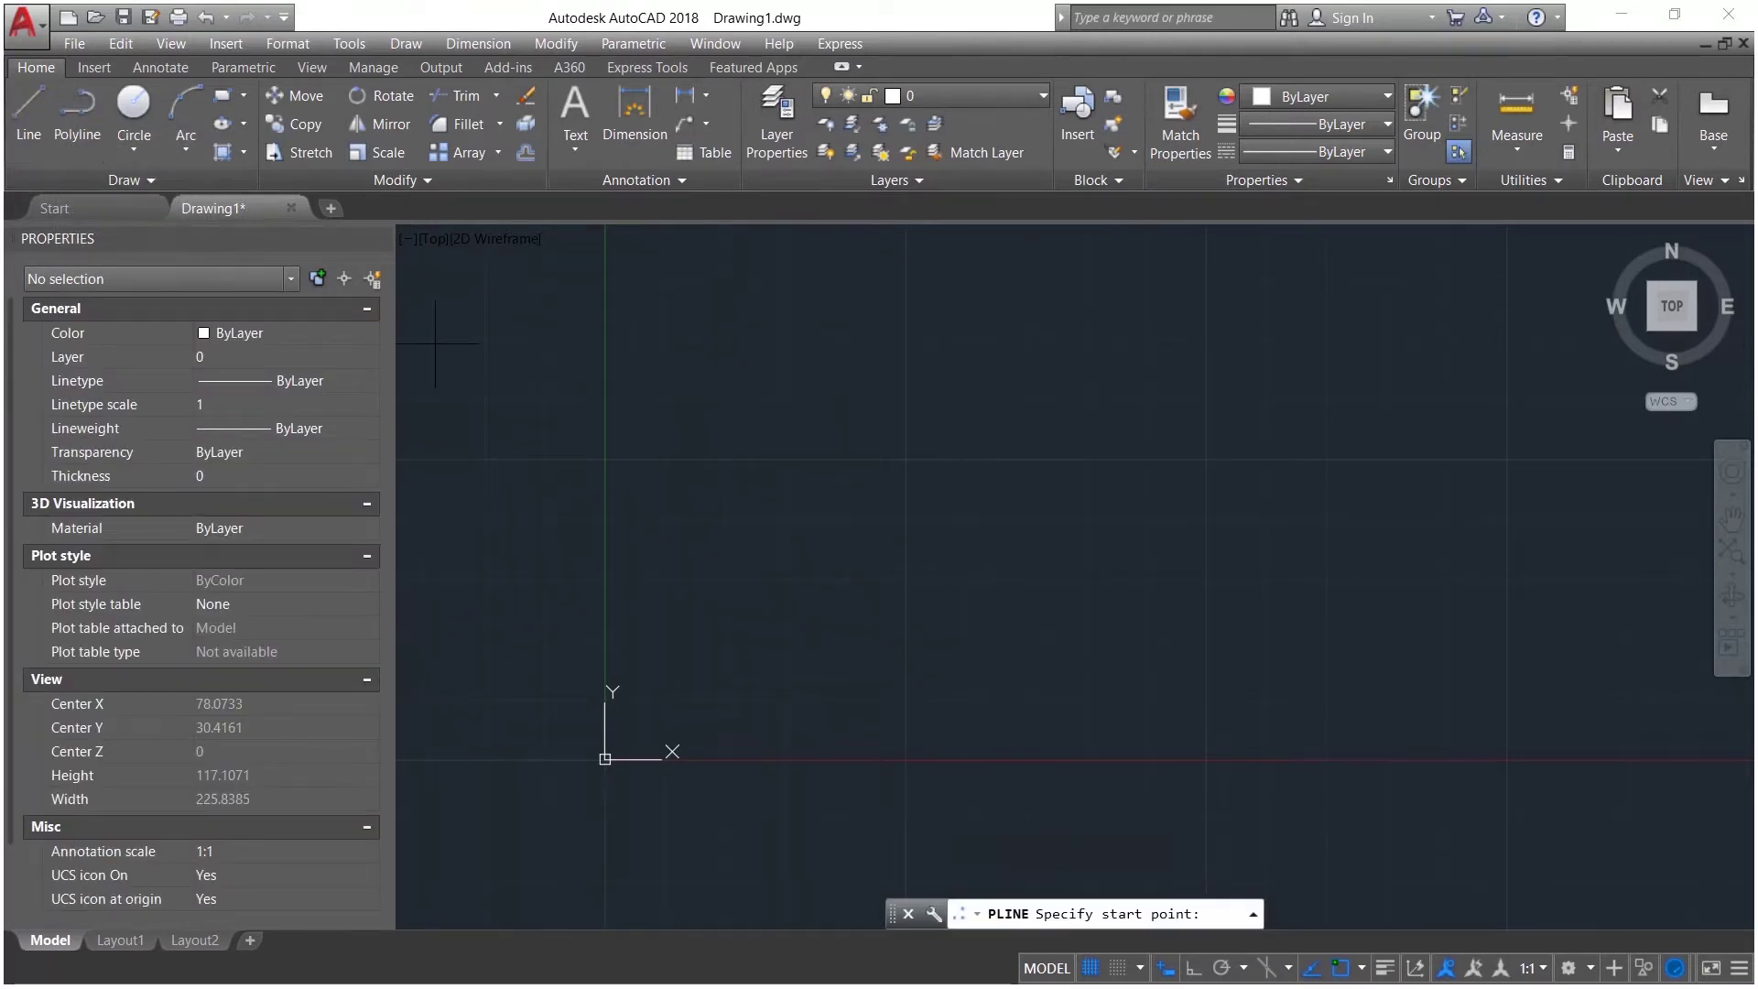
left_click(684, 474)
left_click(961, 454)
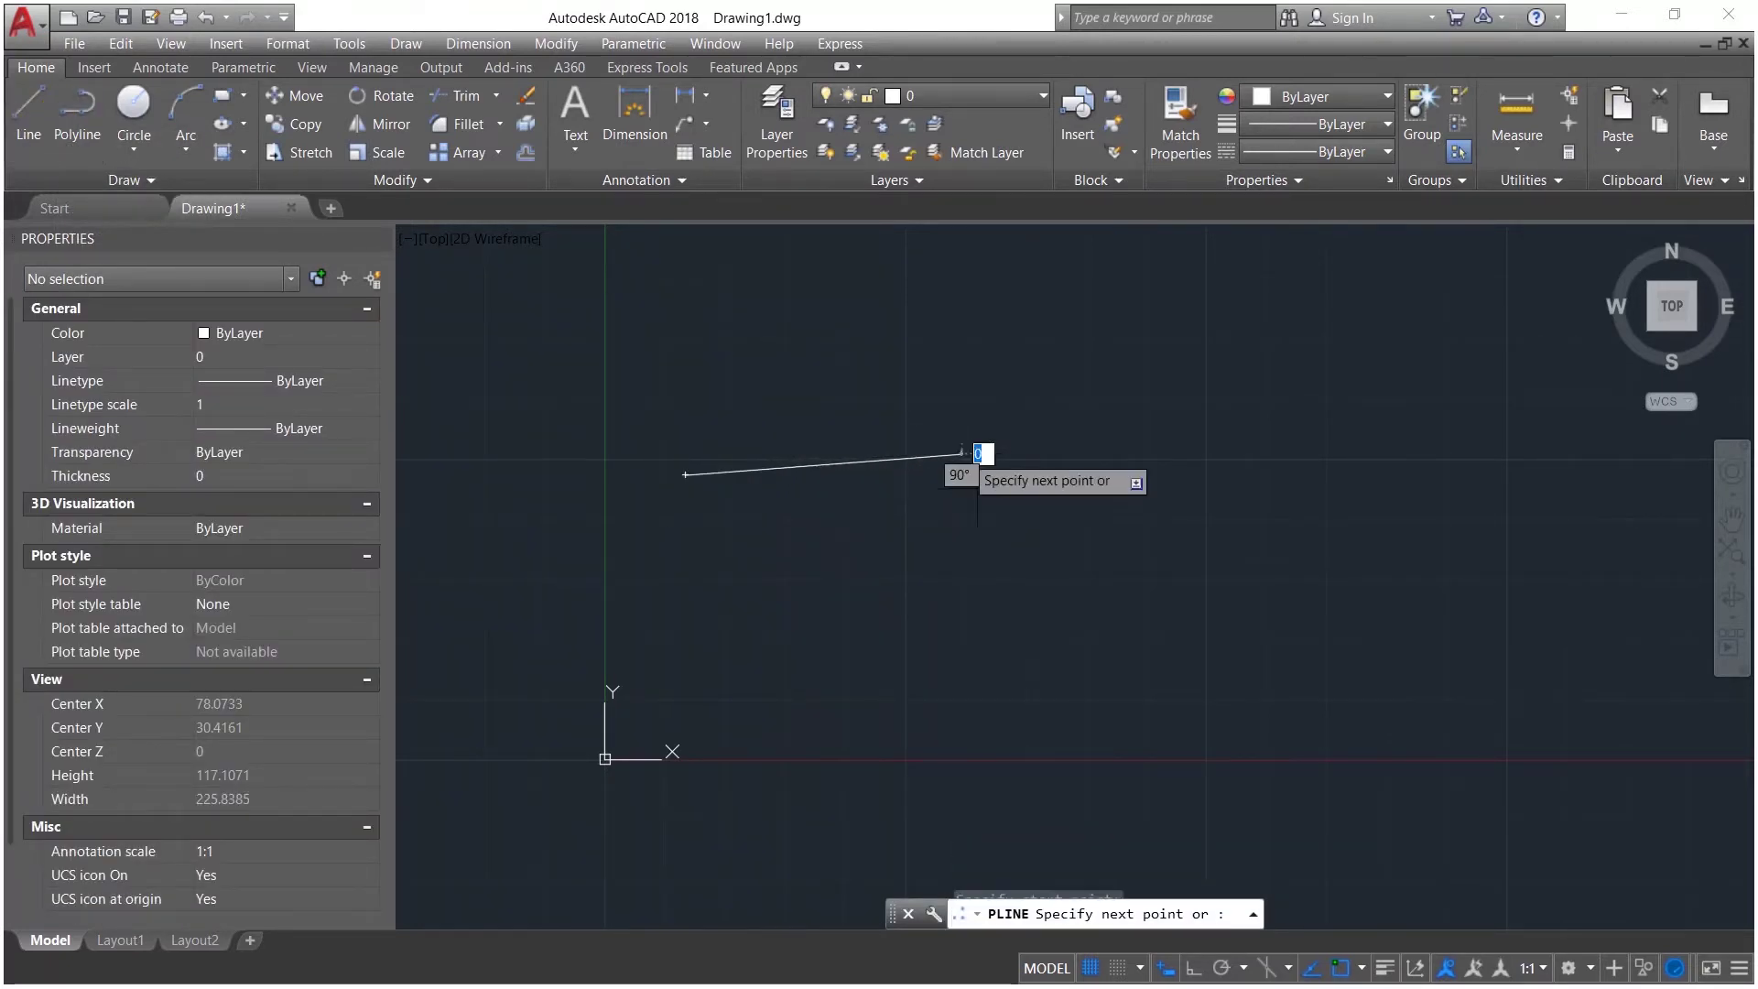
left_click(969, 595)
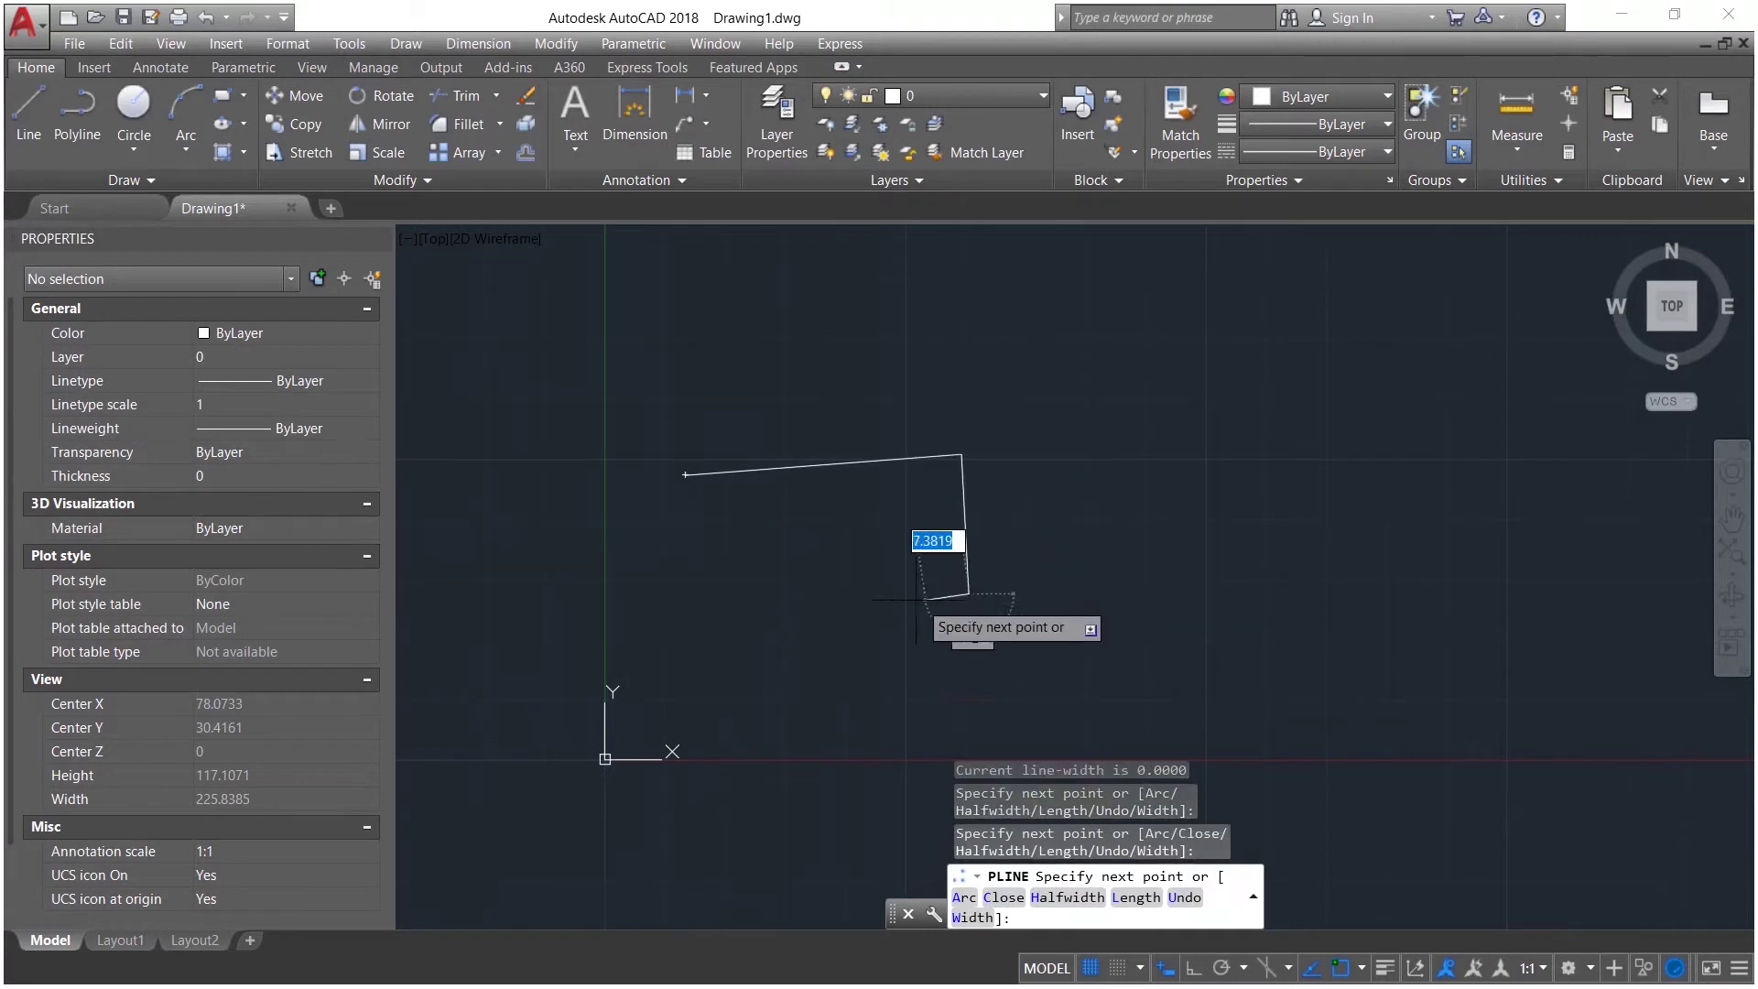
left_click(780, 609)
left_click(697, 645)
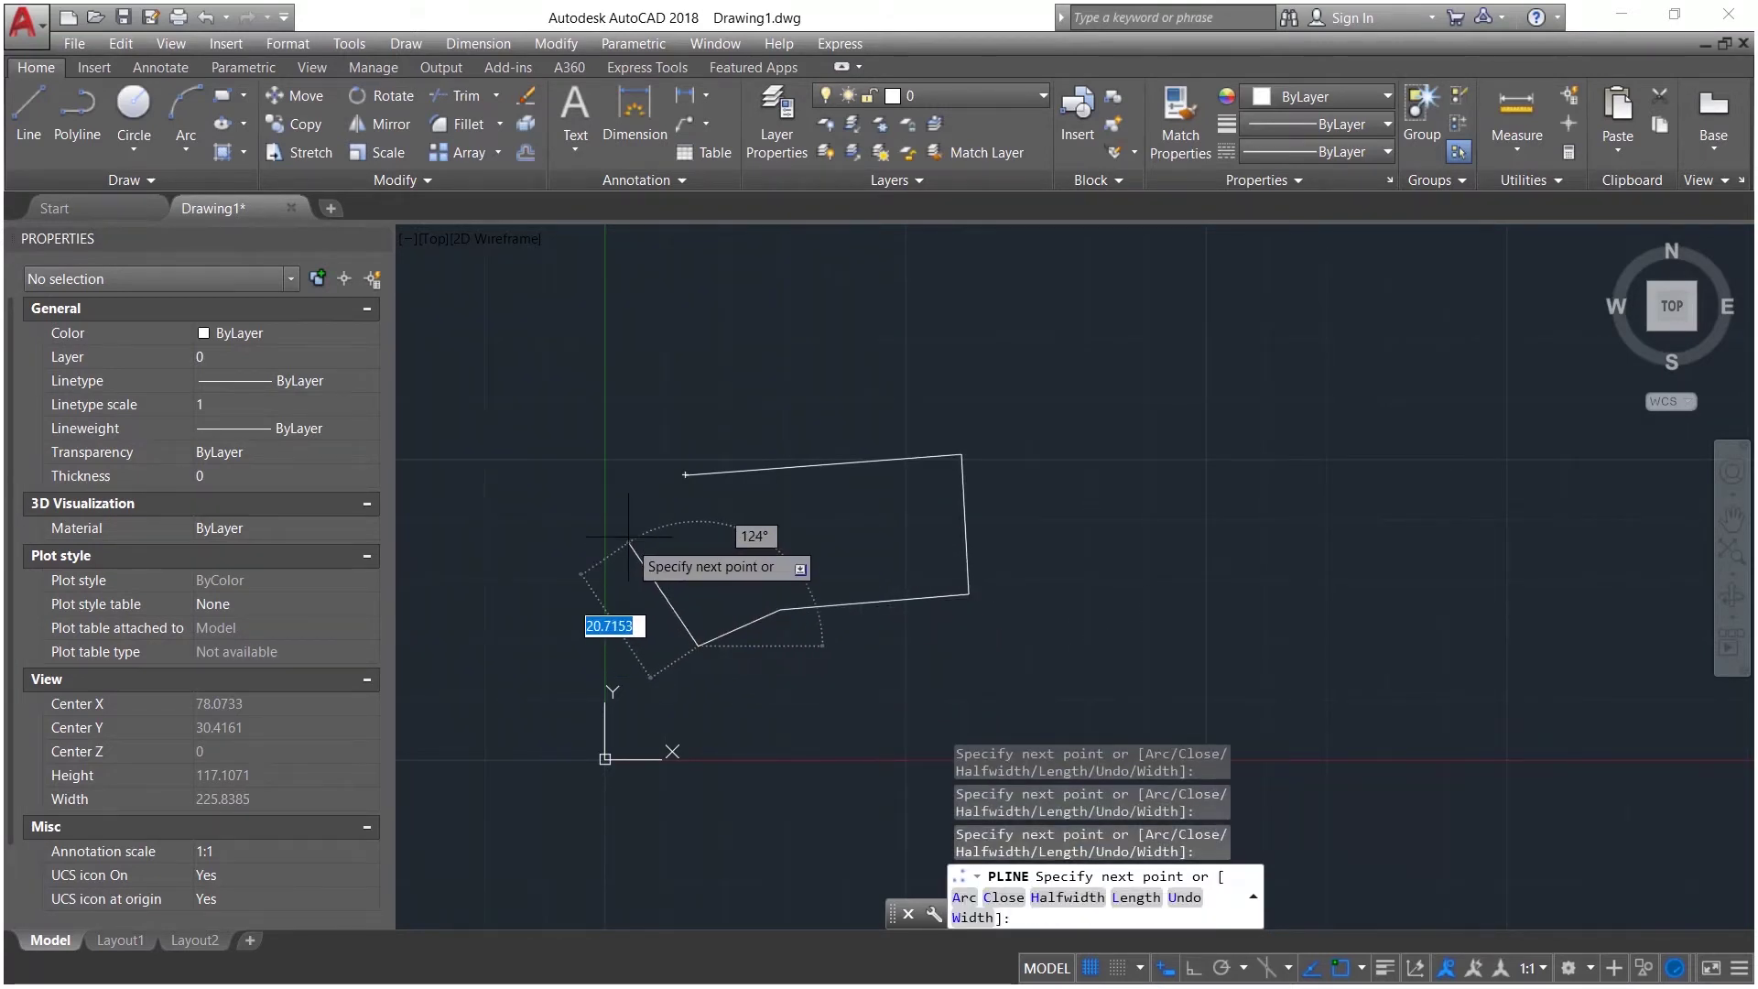
left_click(627, 531)
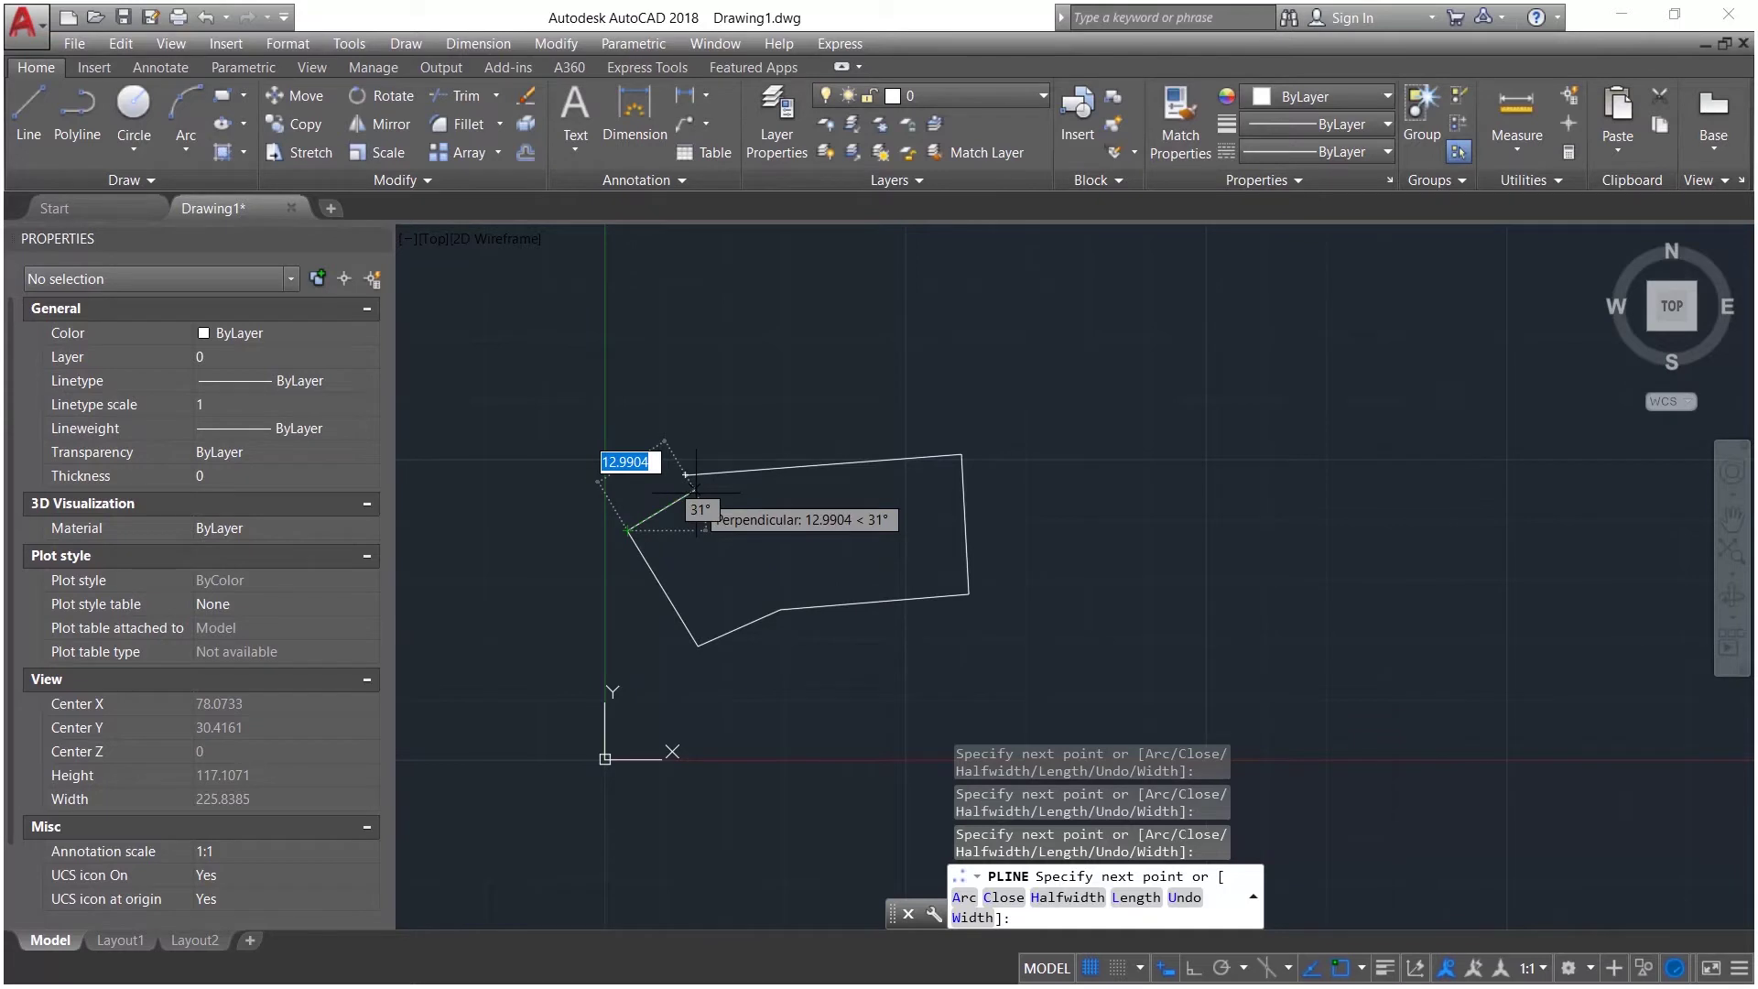
key("Return")
Step: Erase the open five-segment polyline
left_click(541, 393)
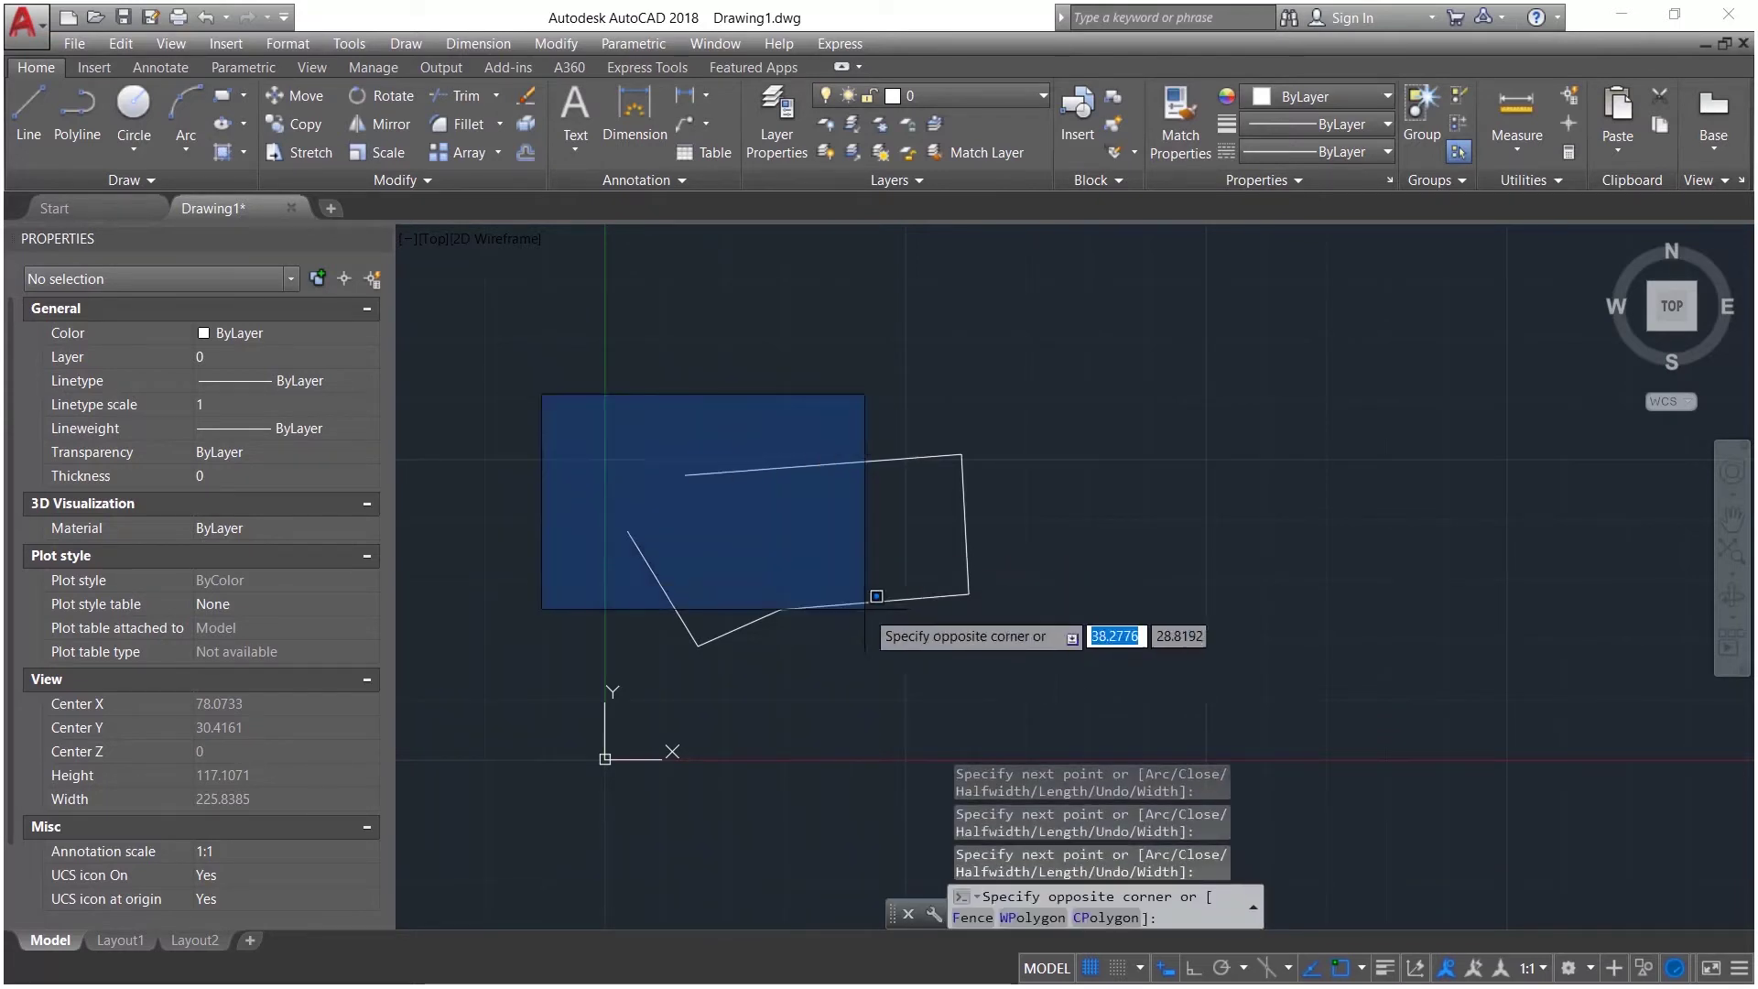
left_click(1147, 700)
key("Delete")
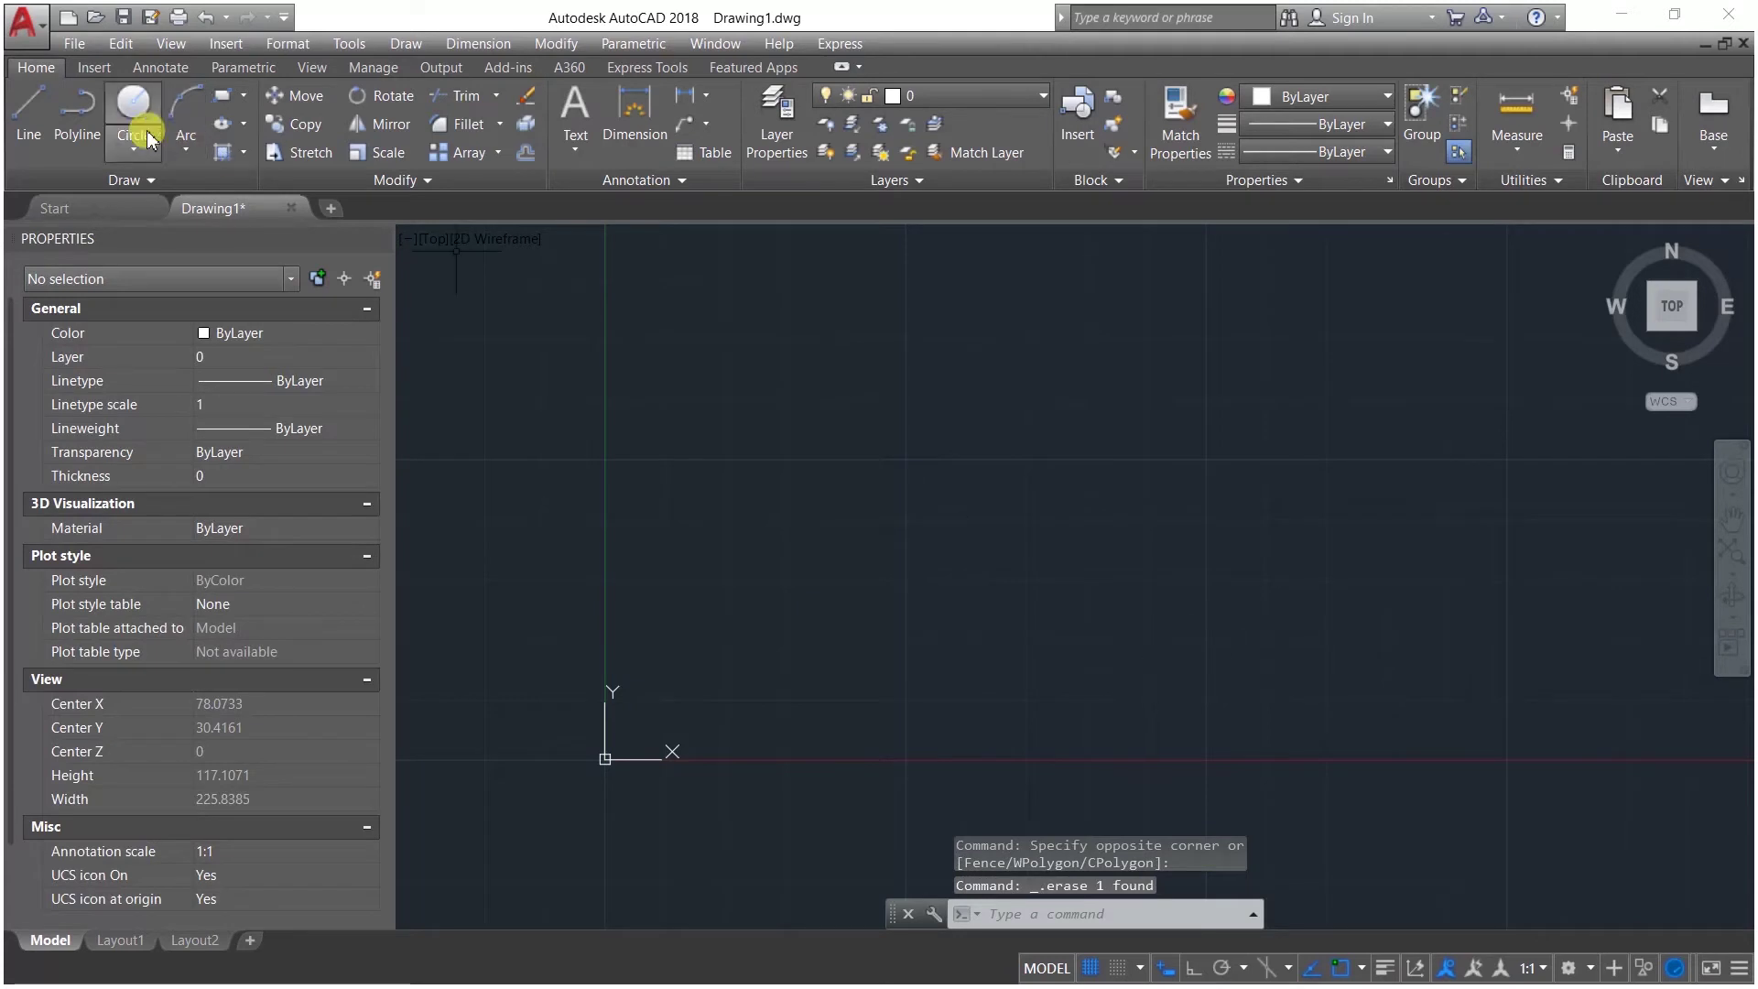
Step: Draw a circle freehand by centre and radius in the upper drawing area, and erase it
left_click(133, 103)
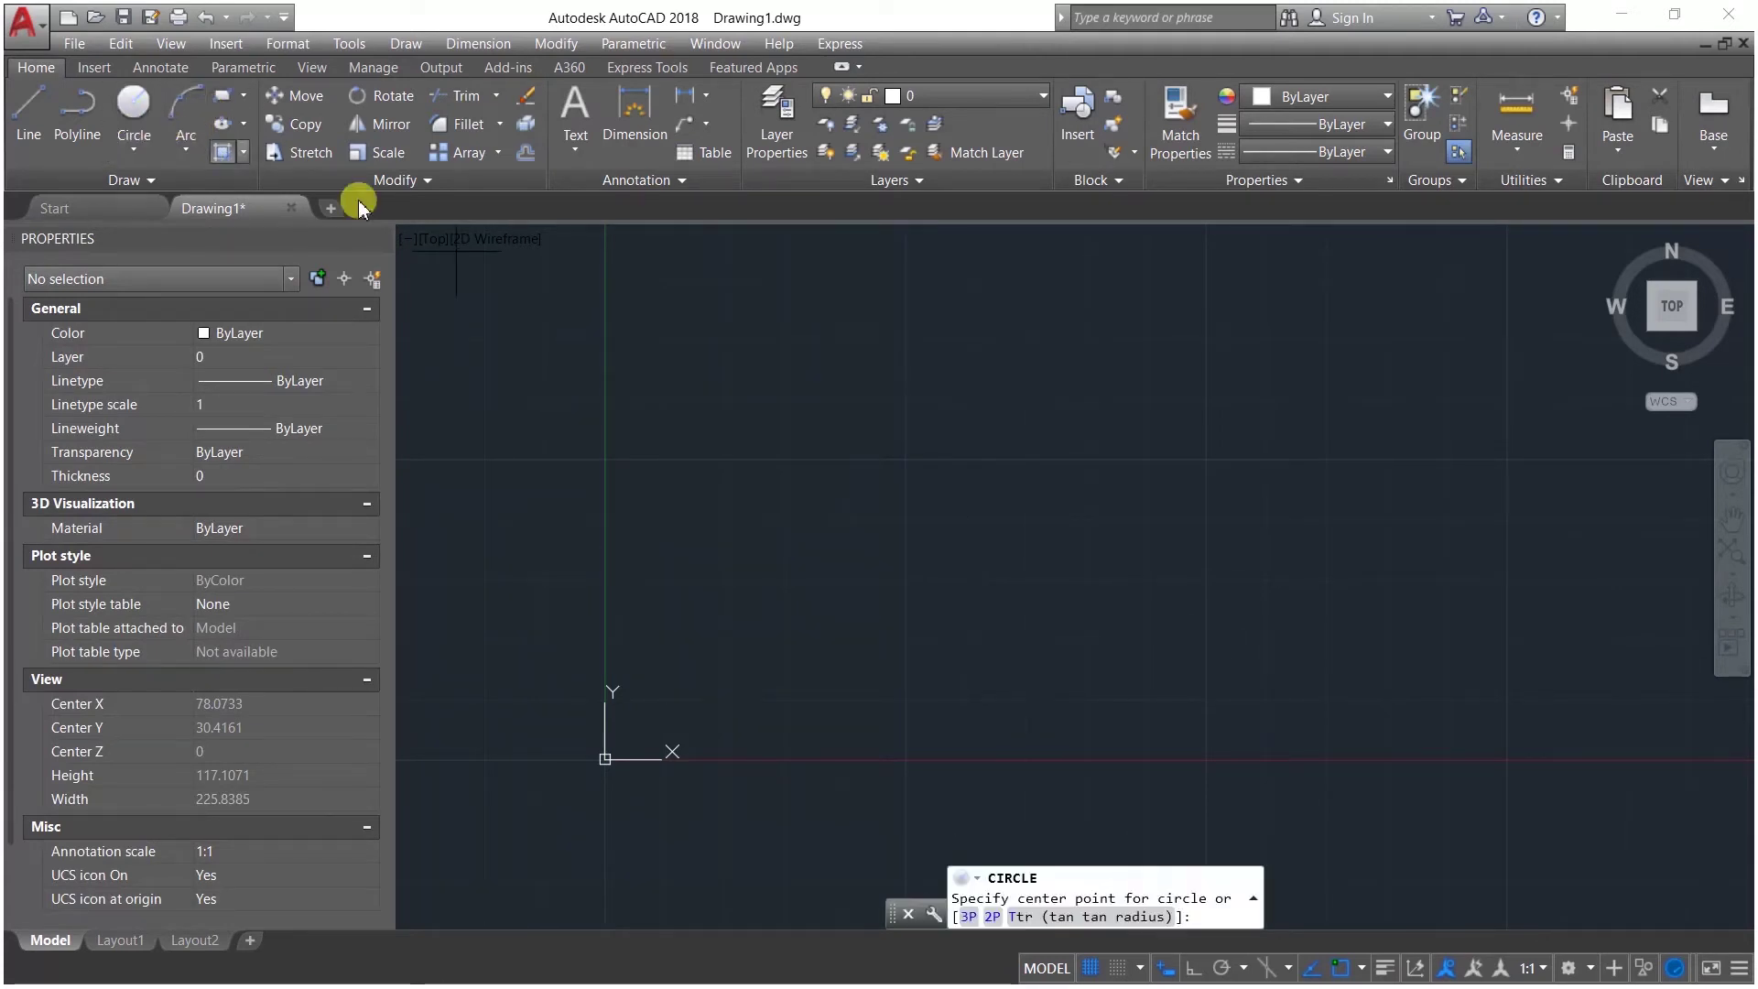
left_click(880, 414)
left_click(930, 509)
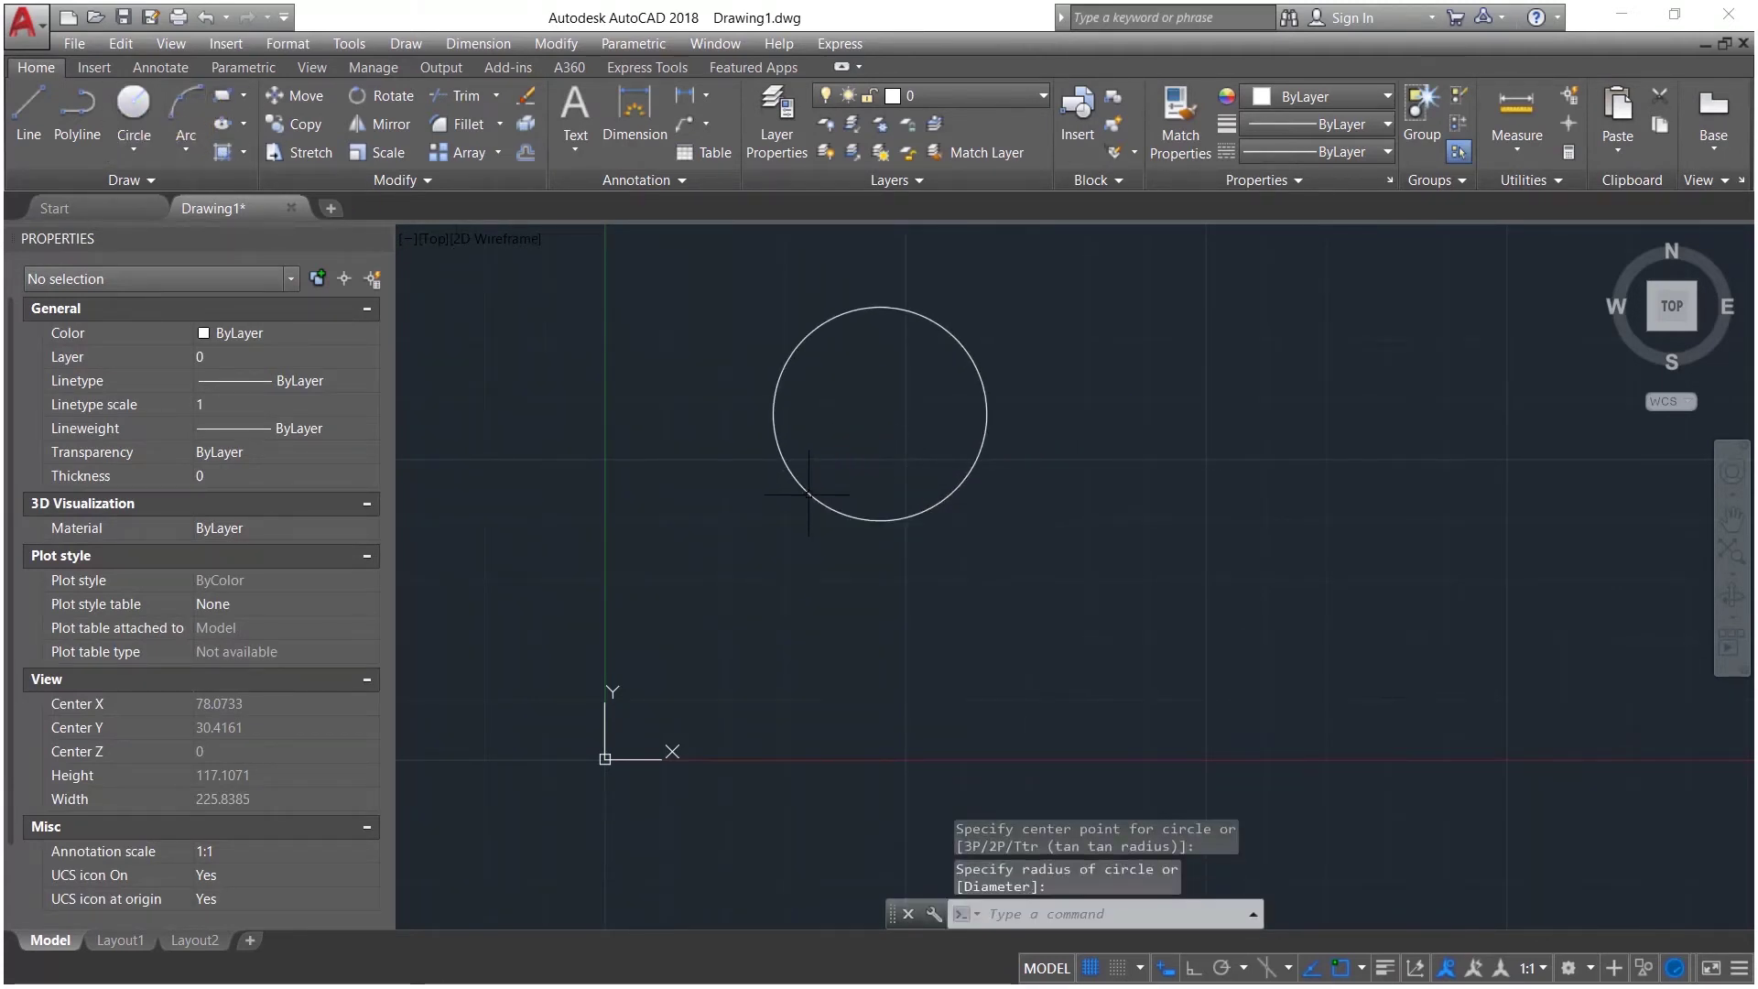
left_click(963, 547)
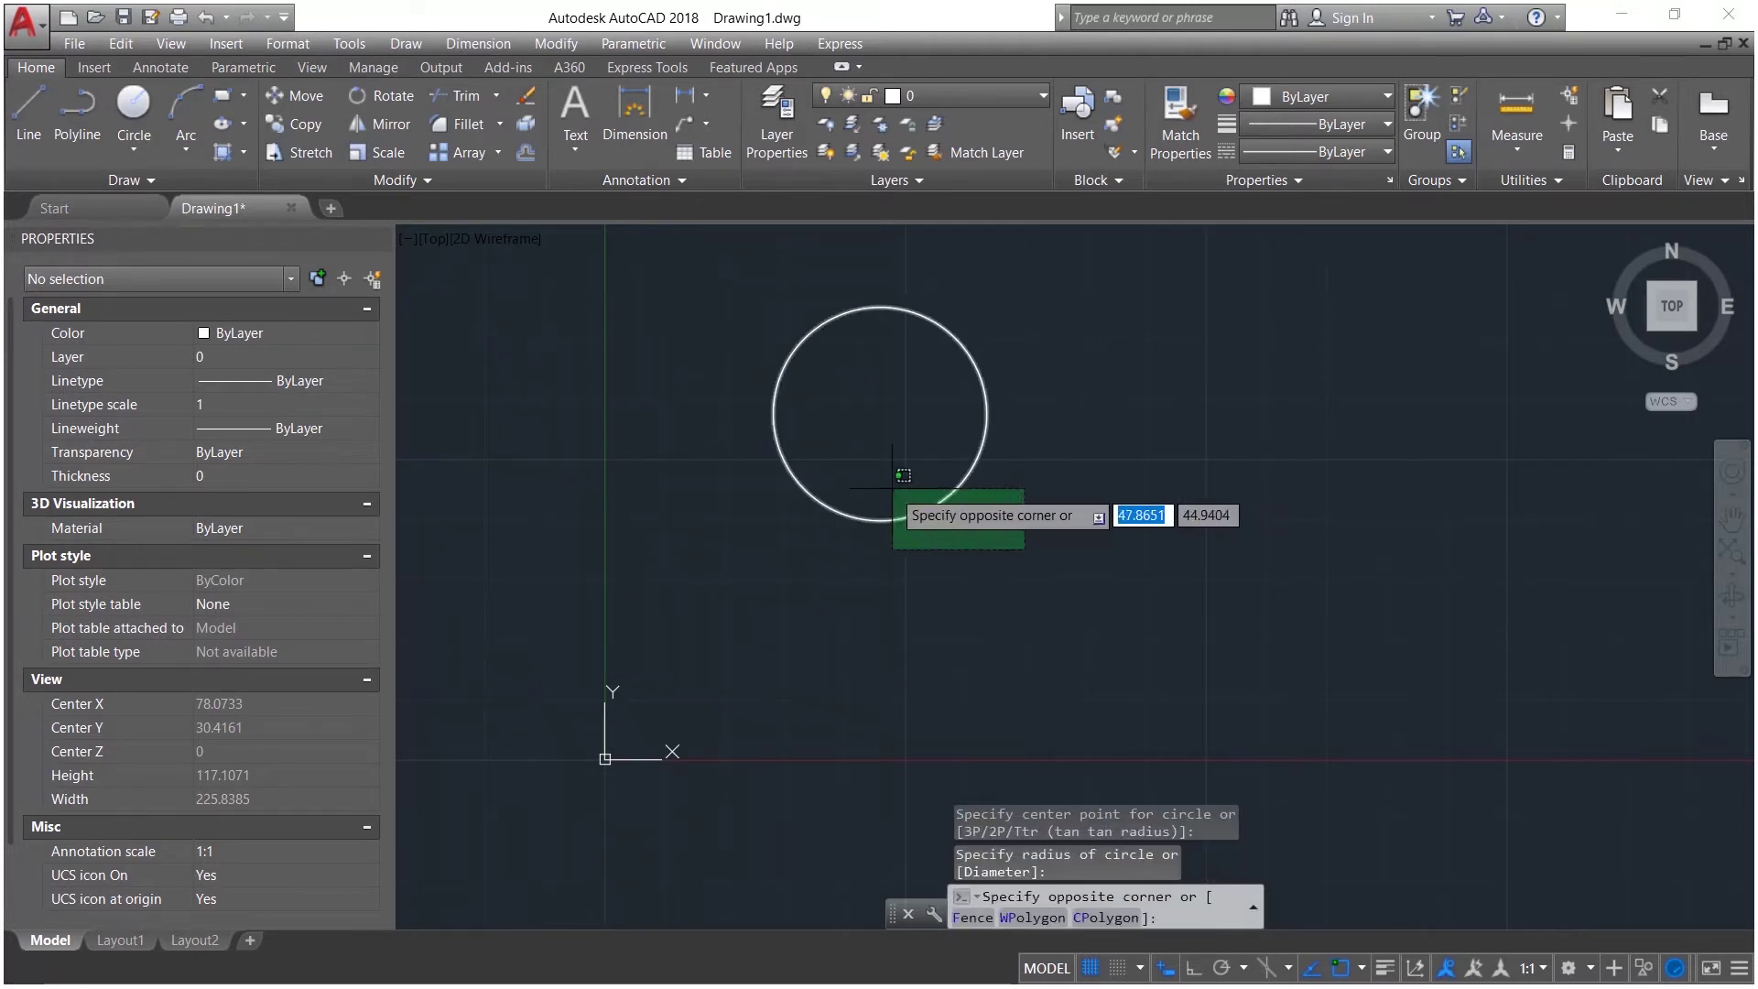
left_click(894, 483)
key("Delete")
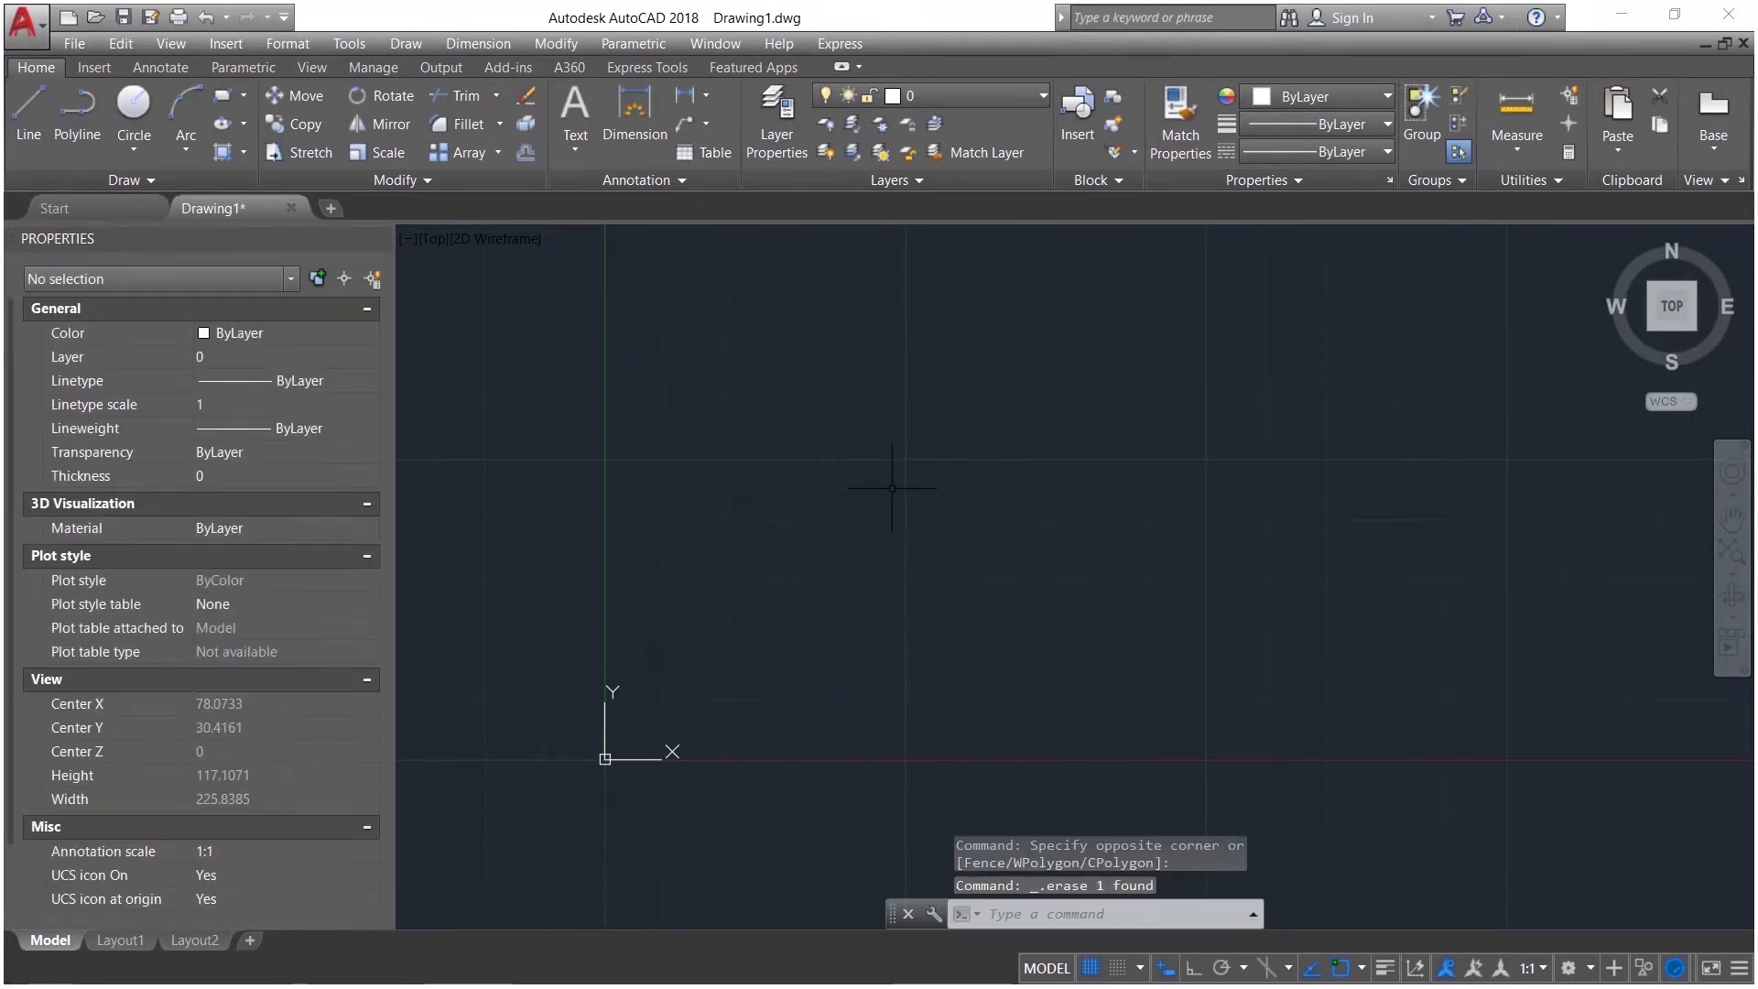
Step: Draw a shallow upward-curving arc through three freehand points above the origin, and erase it
left_click(186, 105)
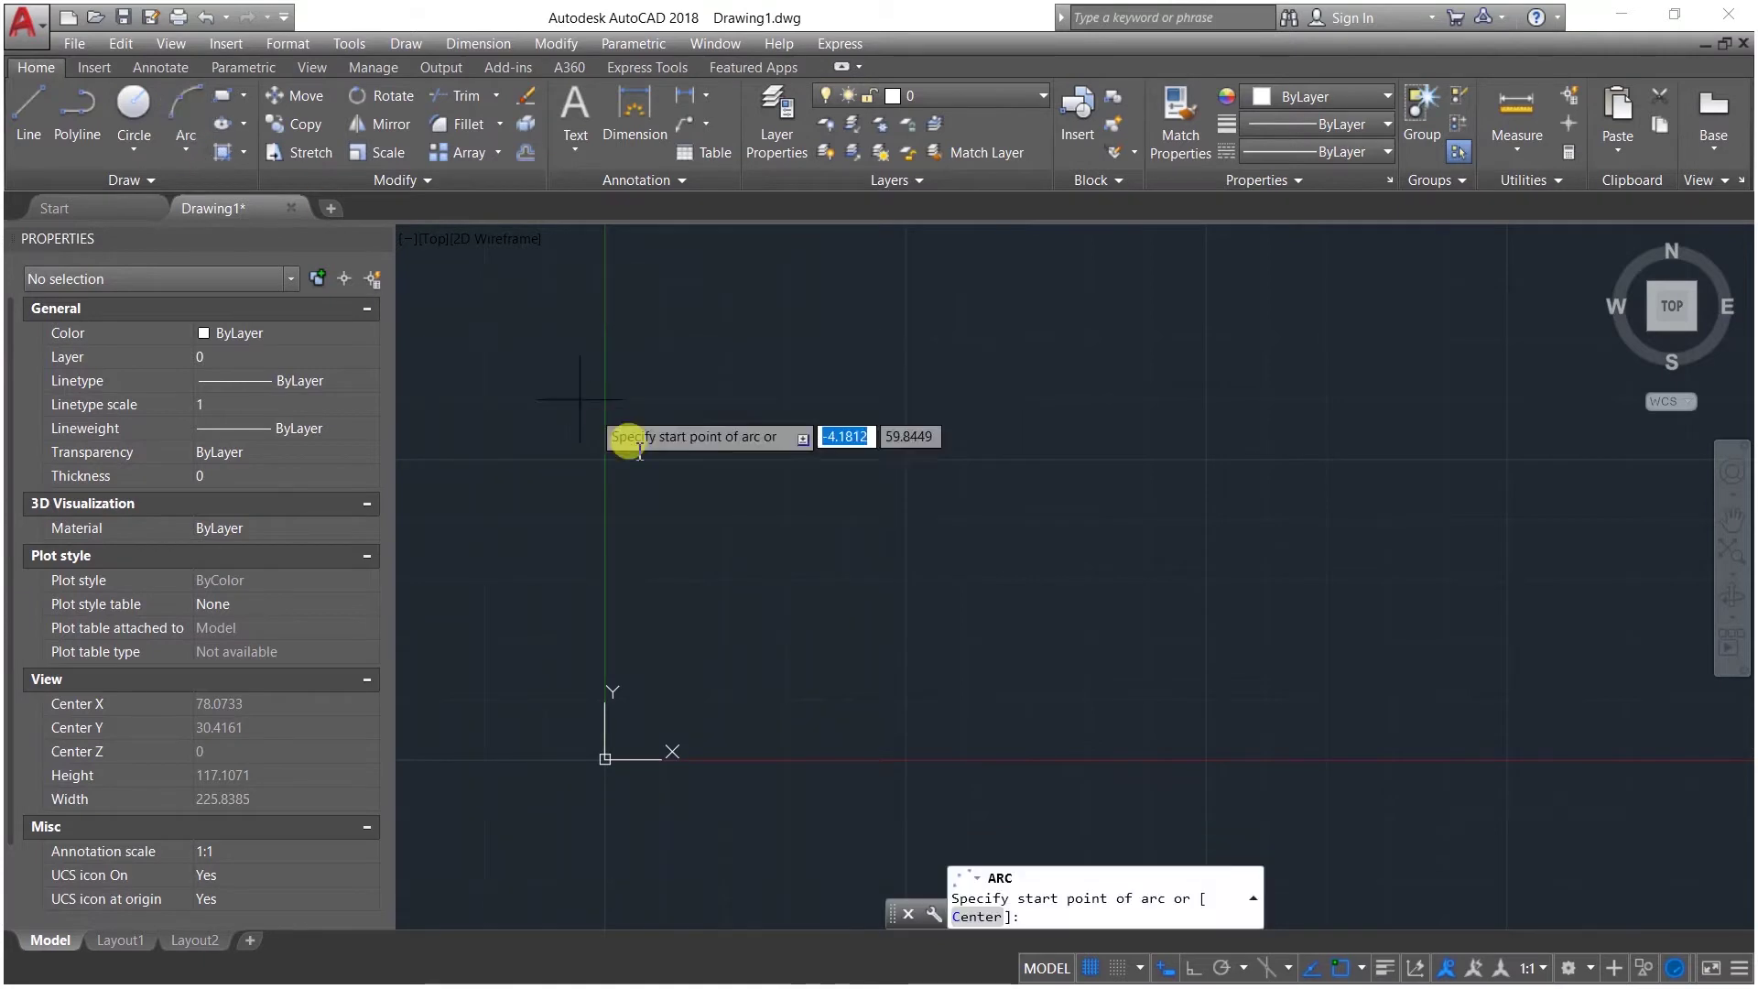
left_click(668, 482)
left_click(925, 352)
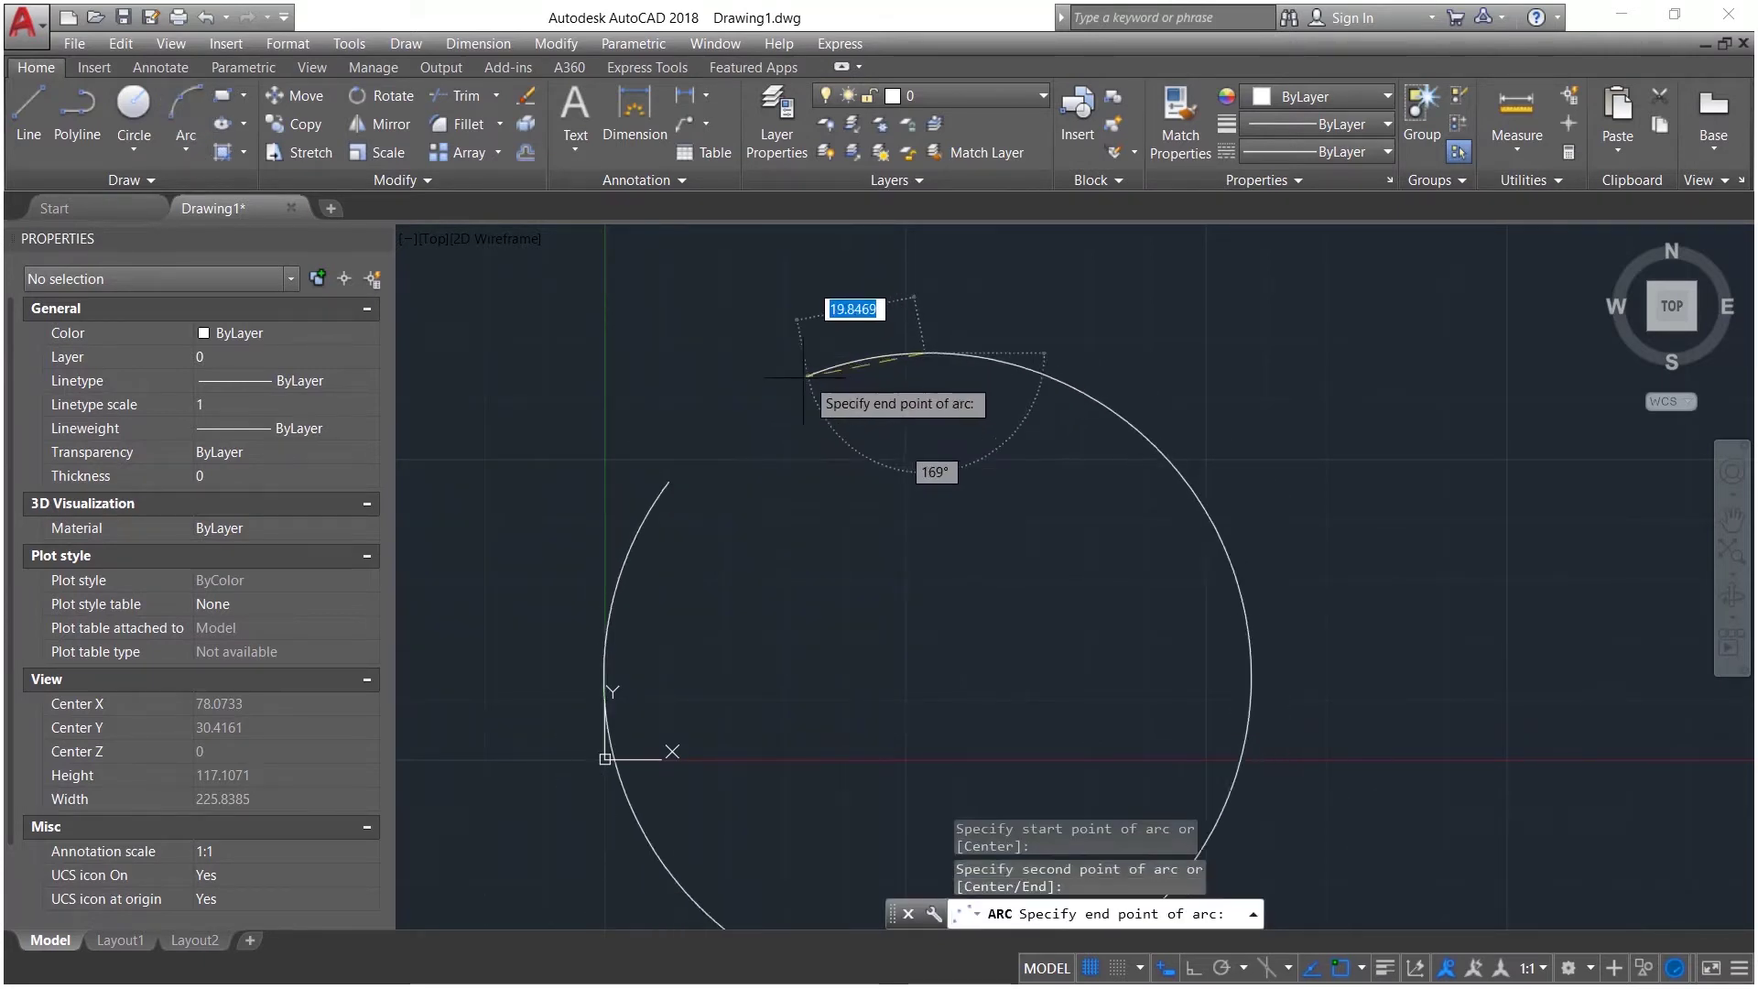
left_click(980, 371)
left_click(978, 394)
left_click(943, 364)
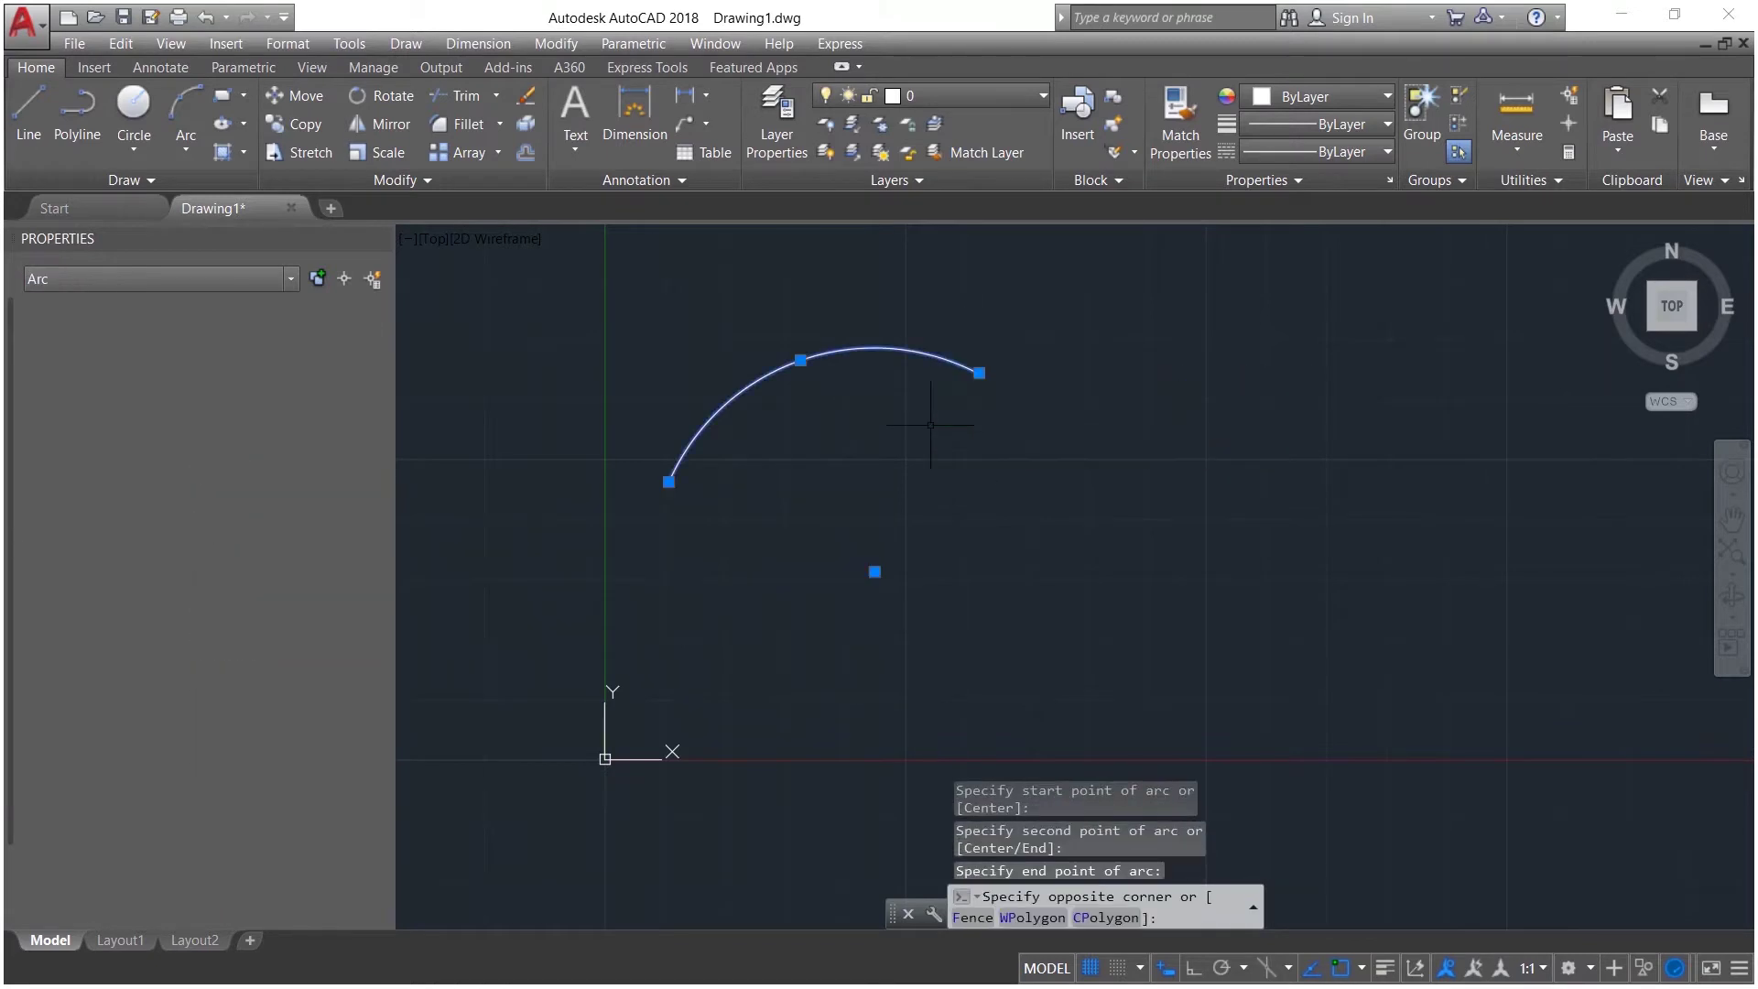
key("Delete")
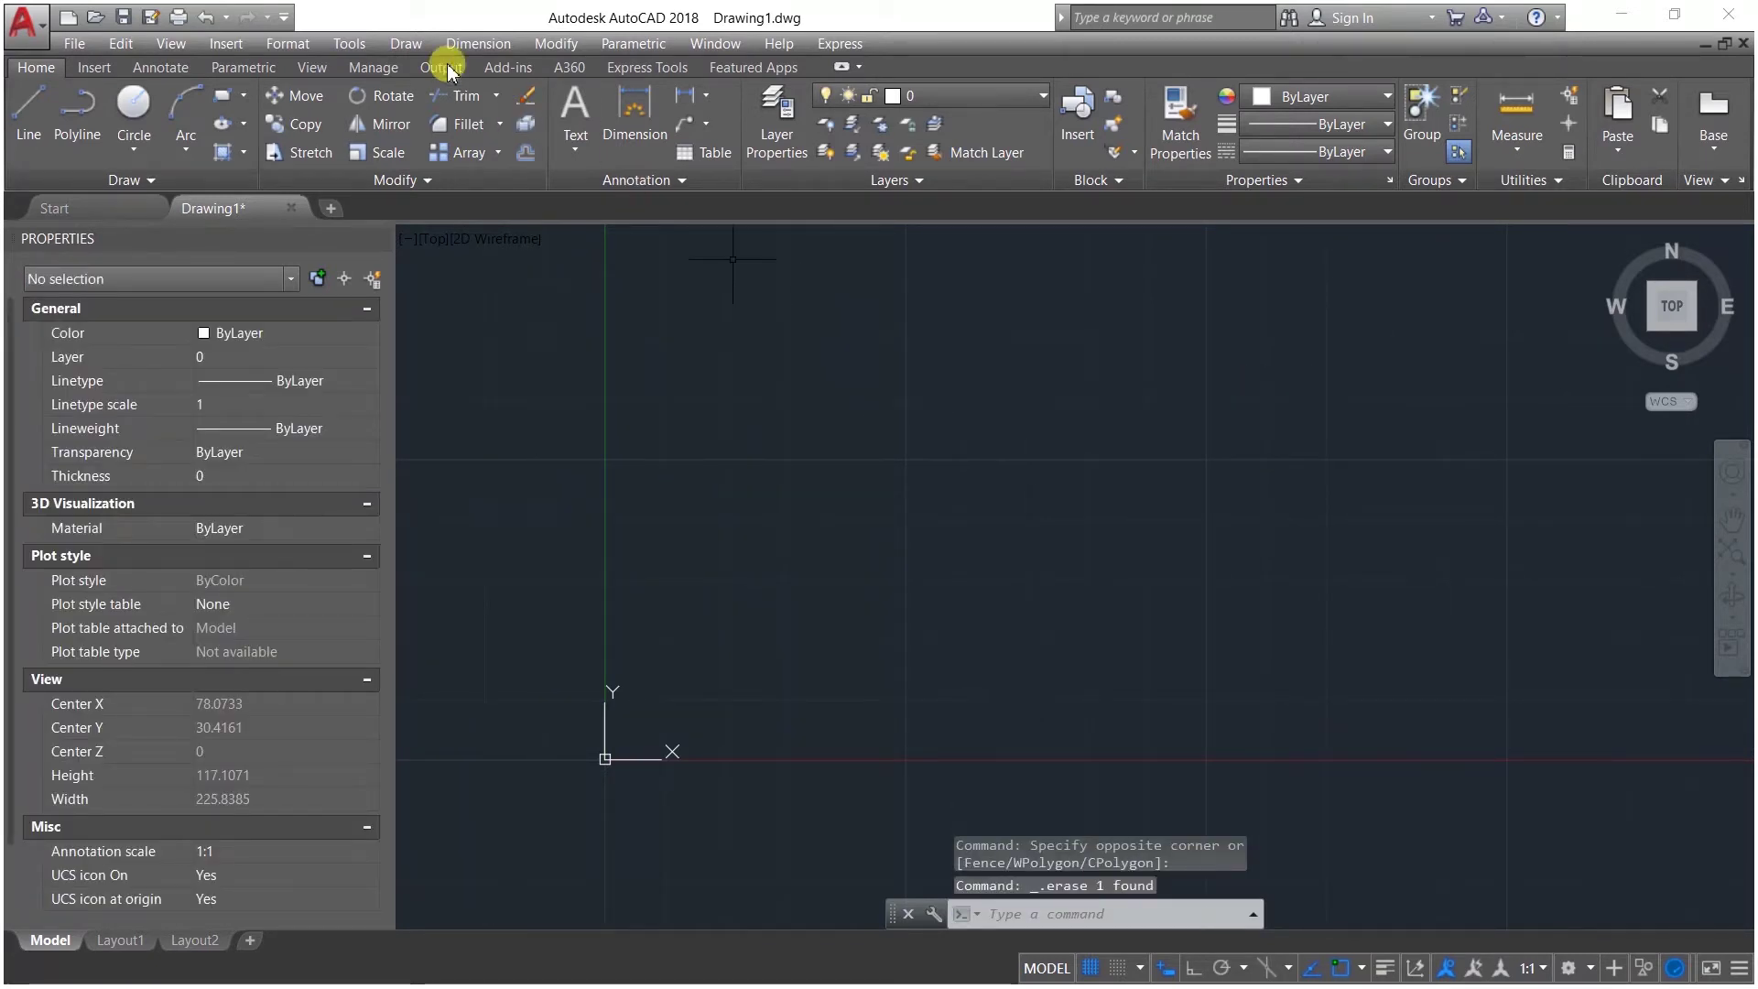
Step: Draw a wide rectangle freehand from two opposite corners above the X axis, and erase it
left_click(222, 95)
left_click(657, 418)
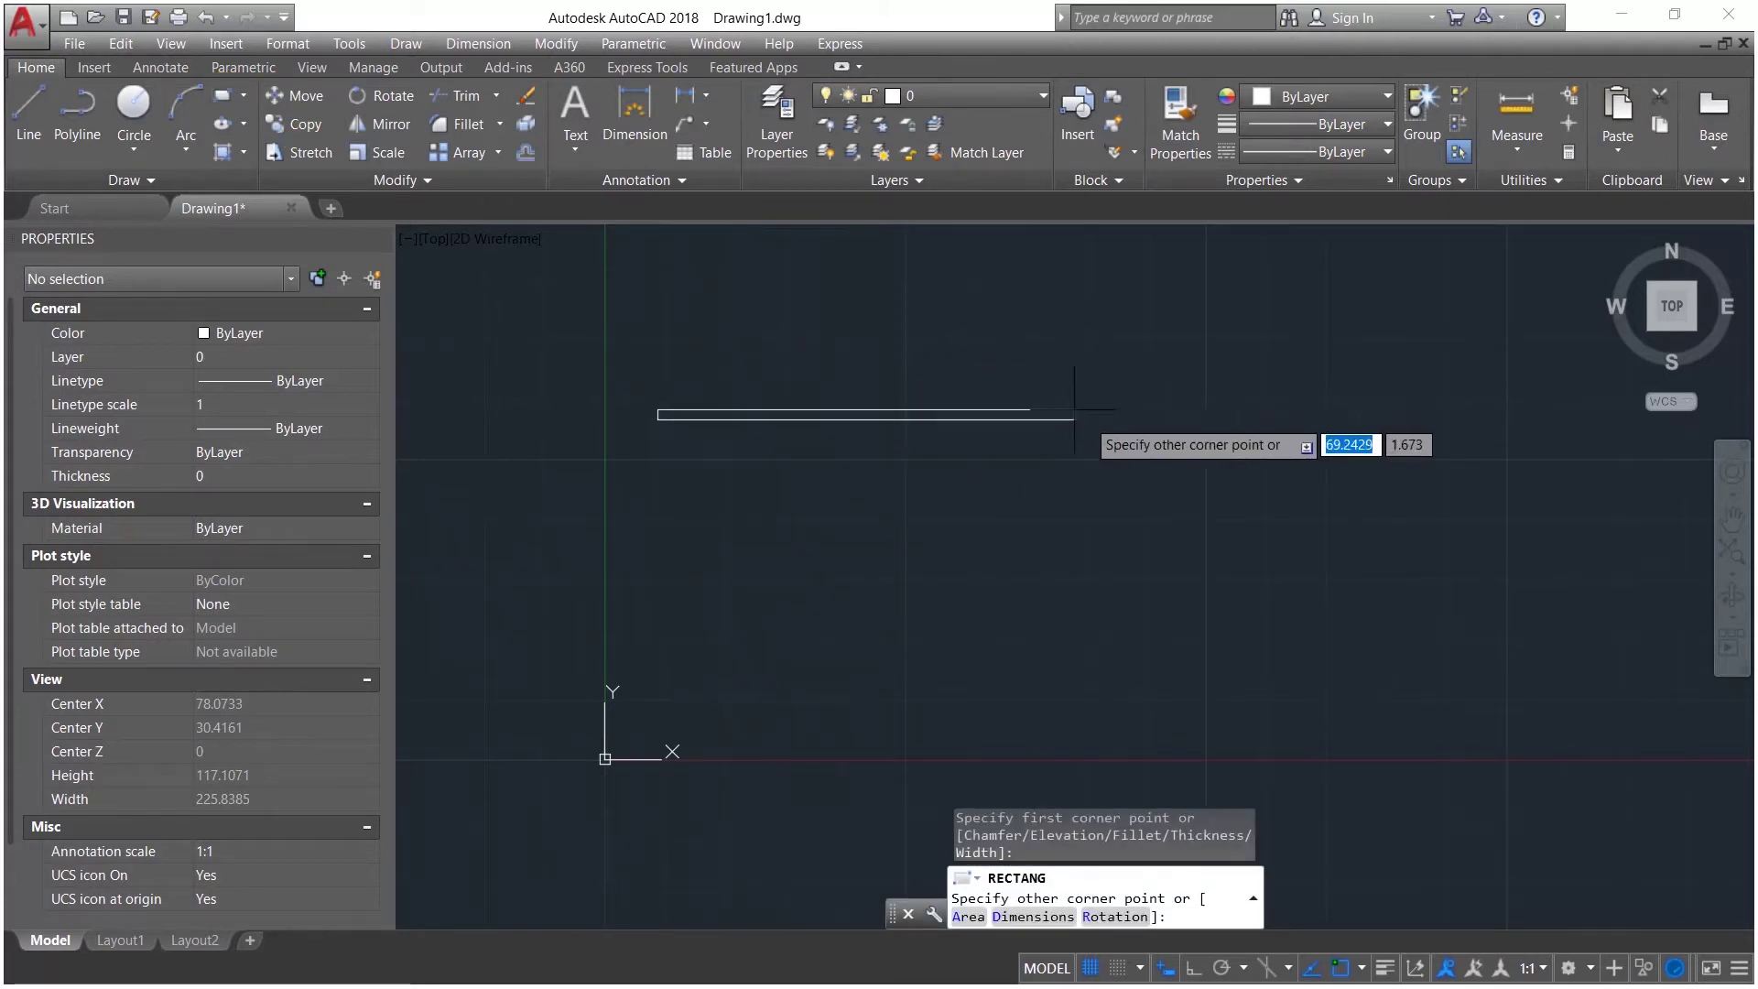
left_click(1146, 618)
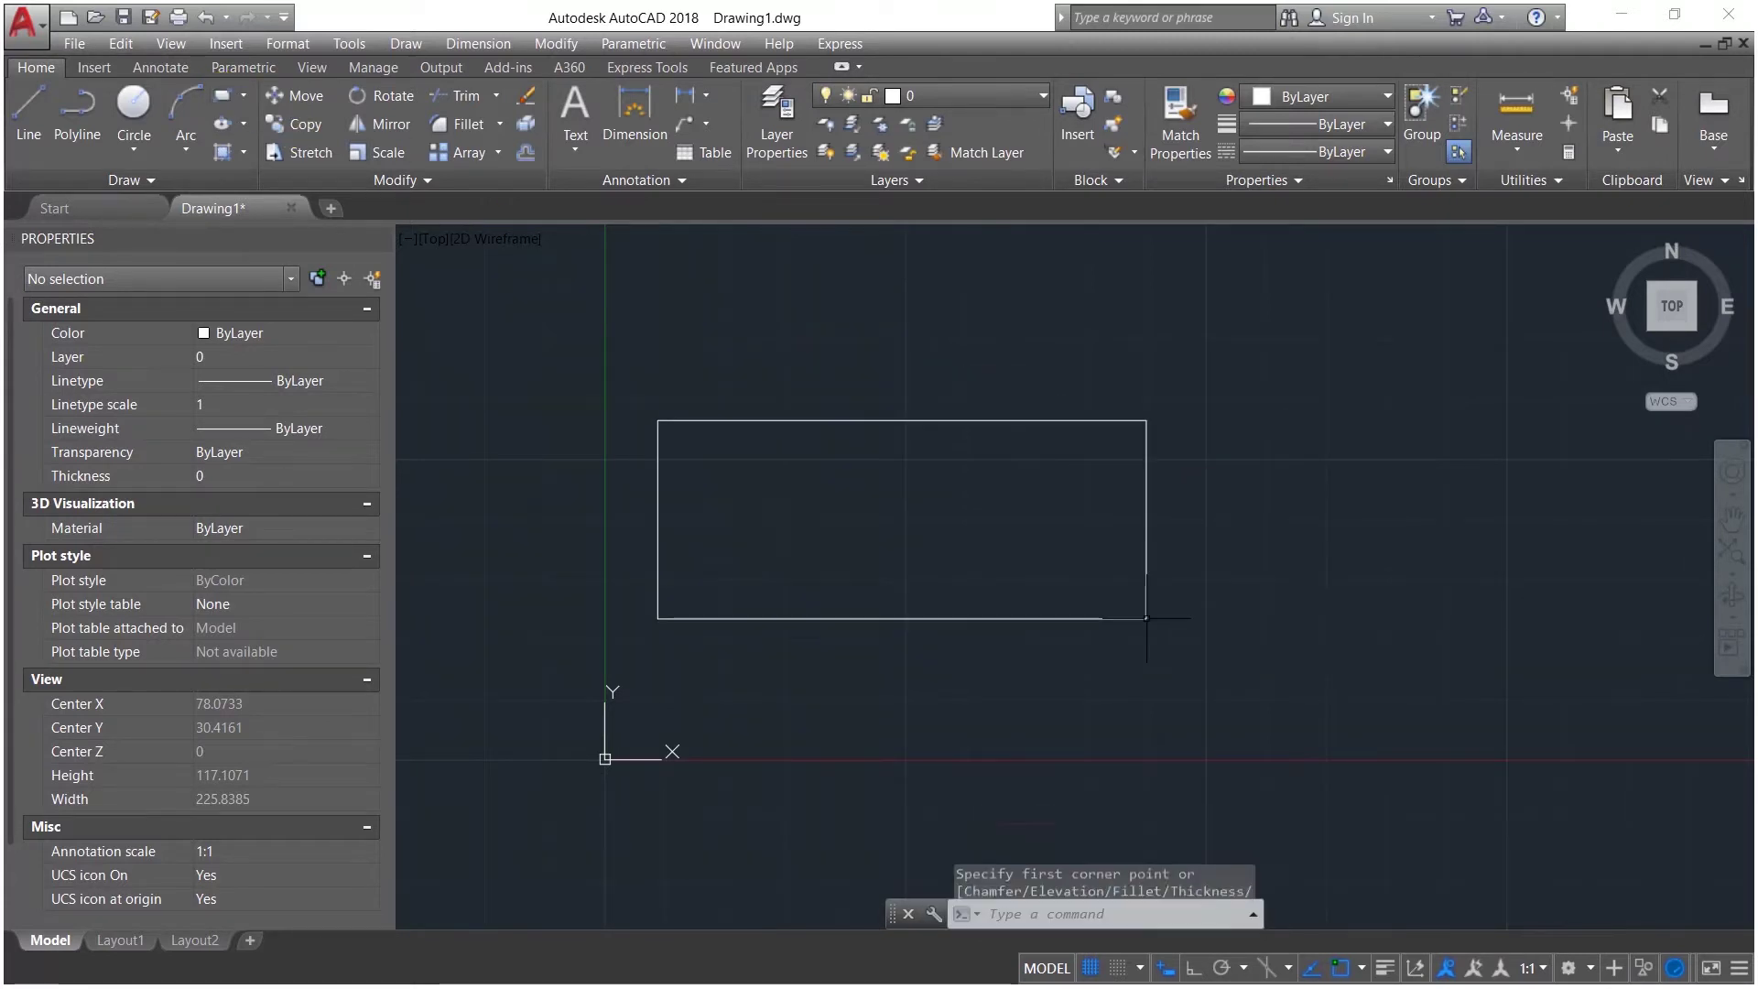
left_click(1245, 657)
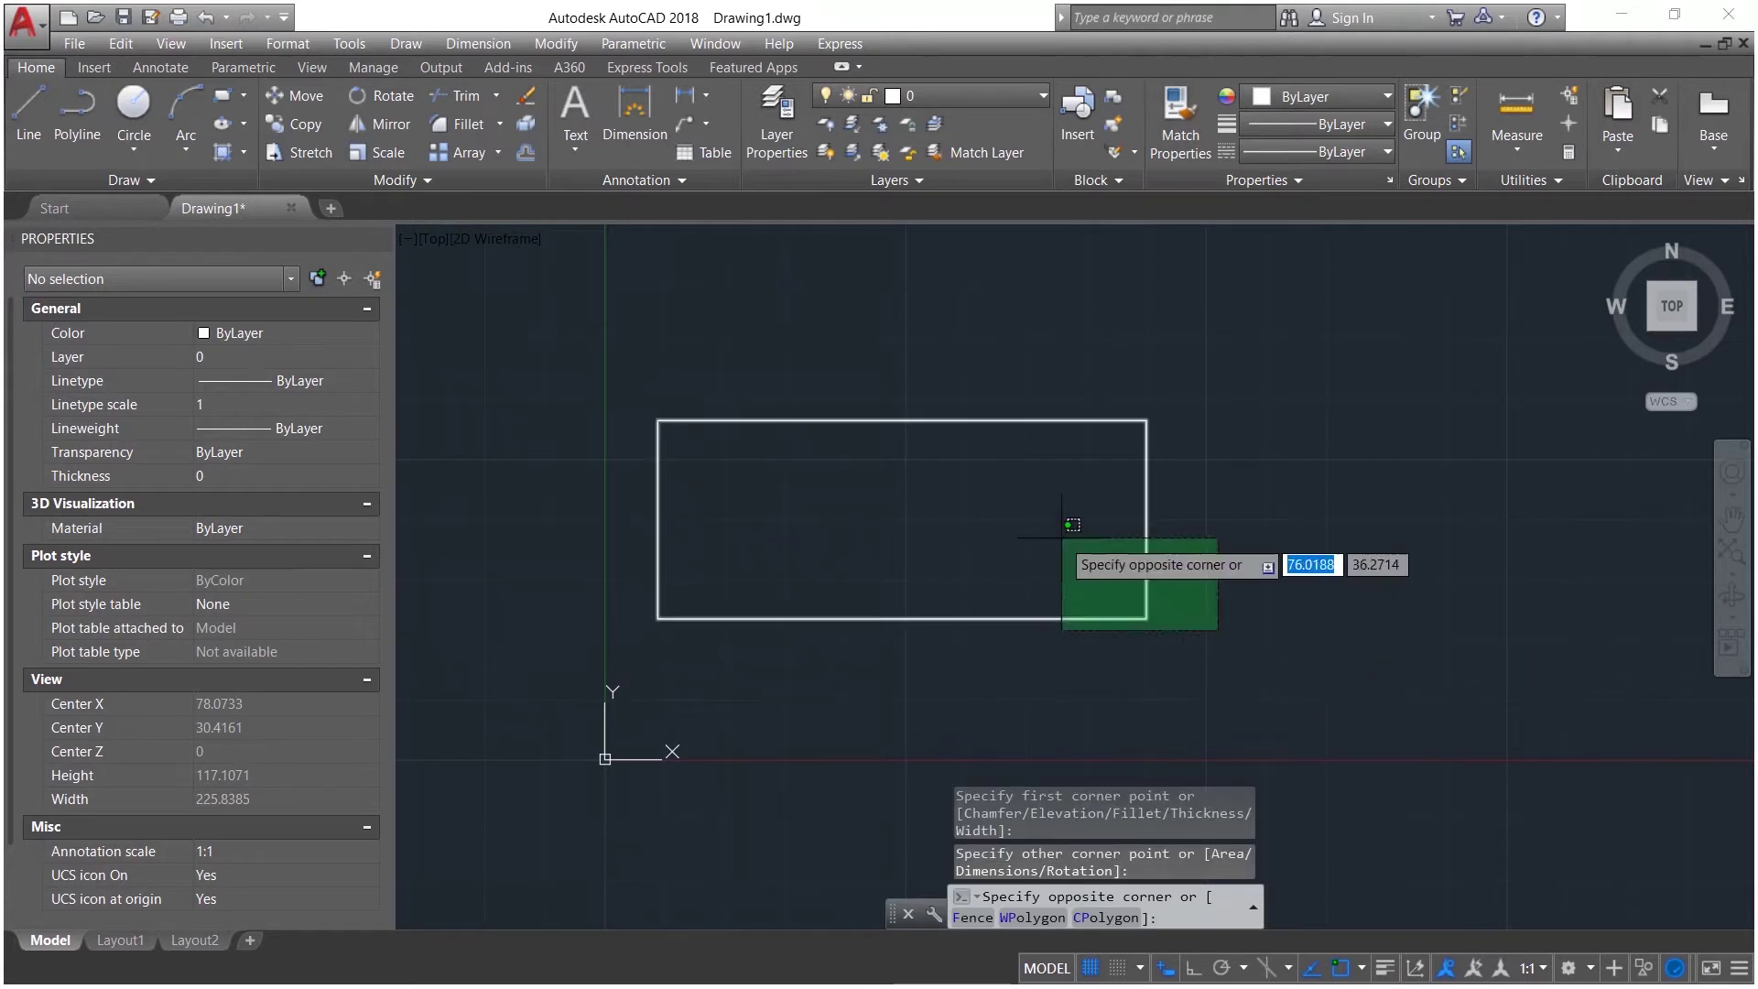
left_click(1061, 537)
key("Delete")
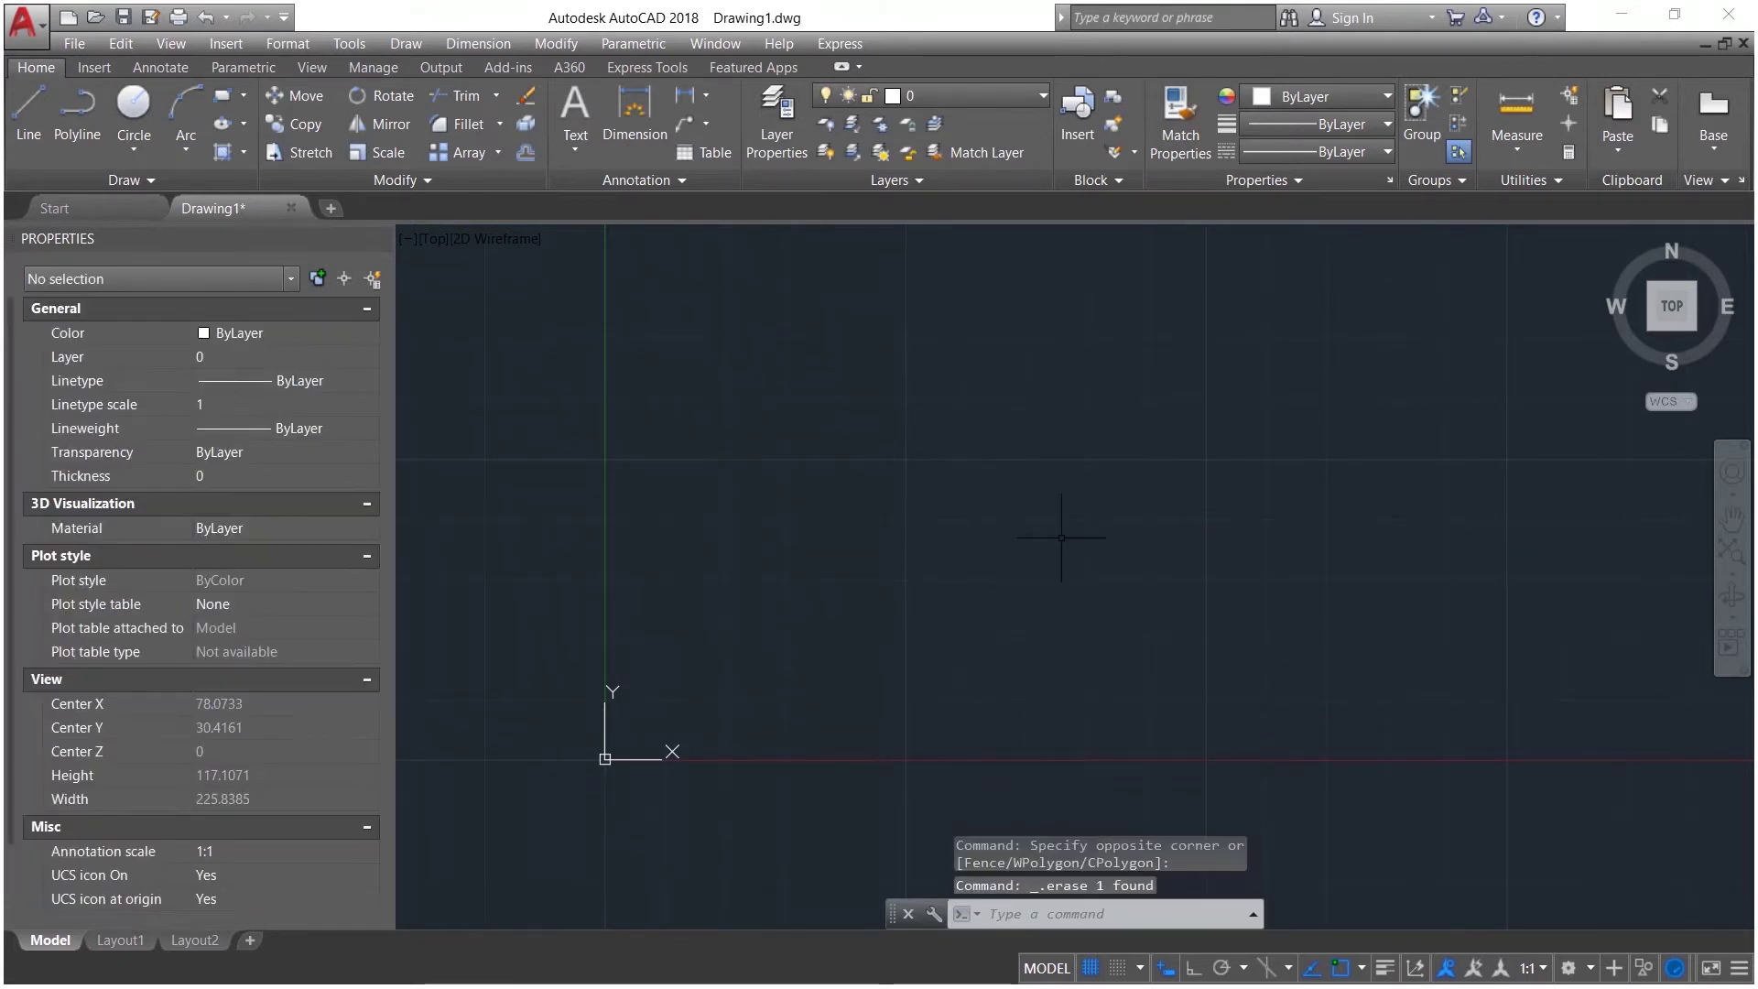
Step: Draw a four-sided polygon inscribed in a circle of about 30 units radius, with one vertex pointing toward the Y axis
left_click(242, 126)
left_click(242, 128)
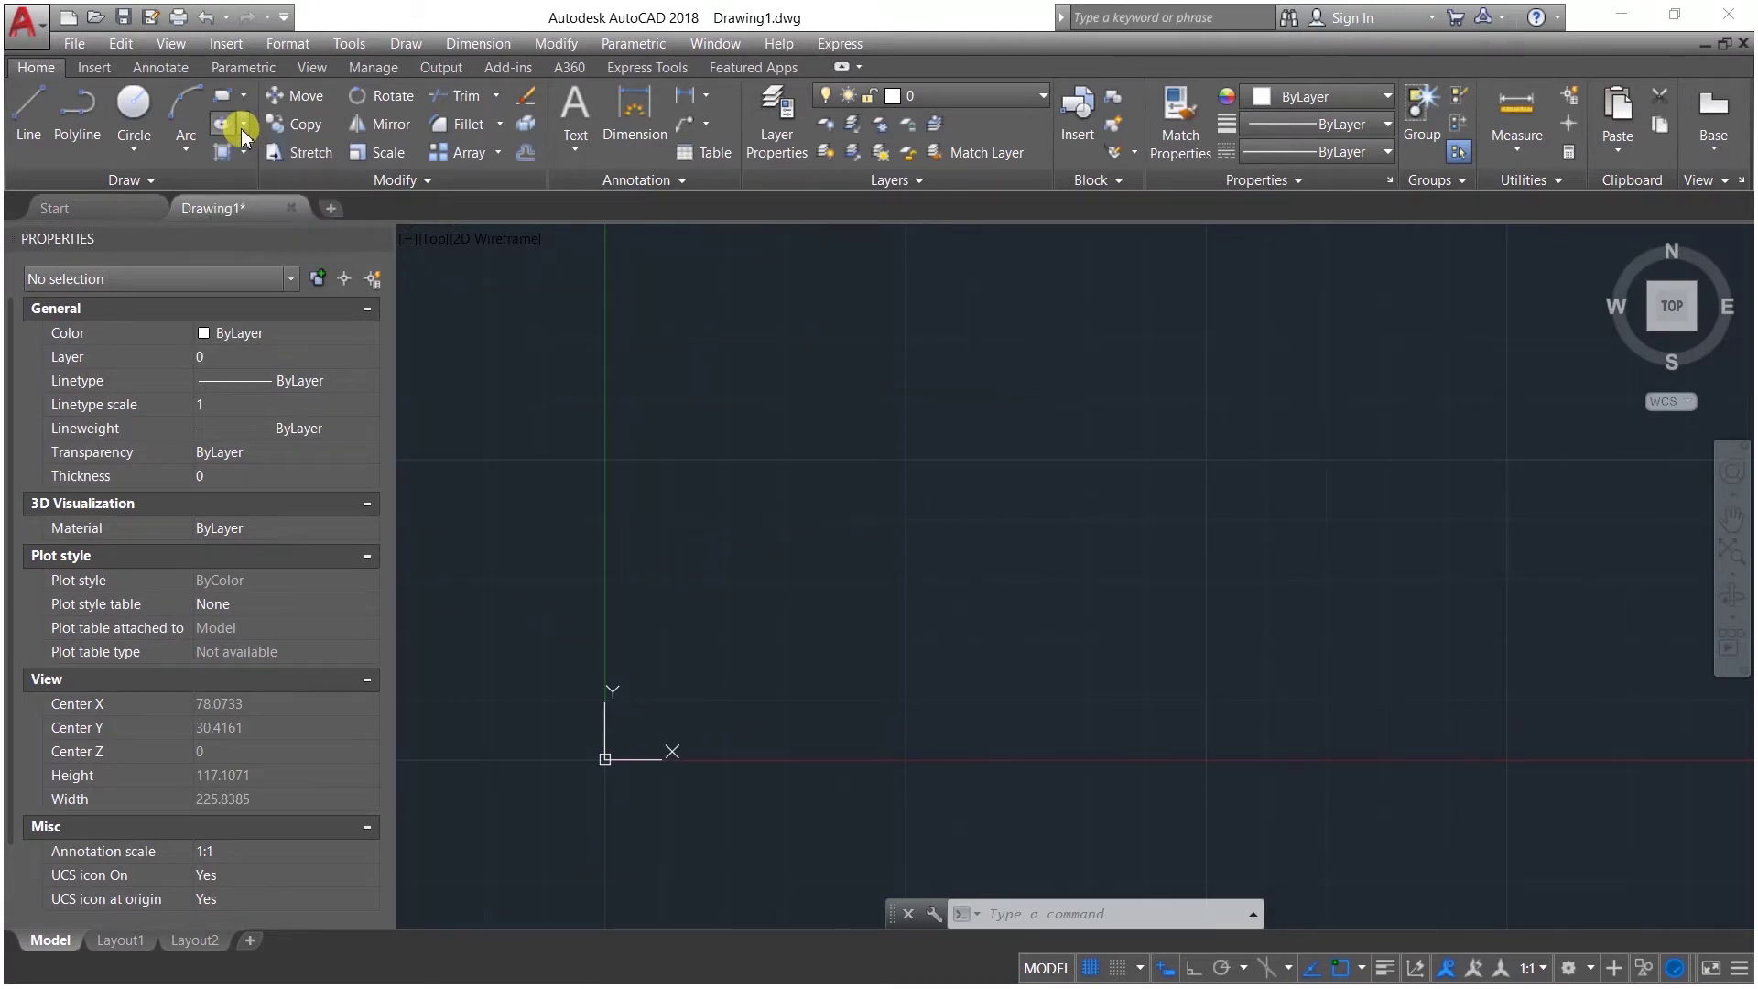
left_click(243, 100)
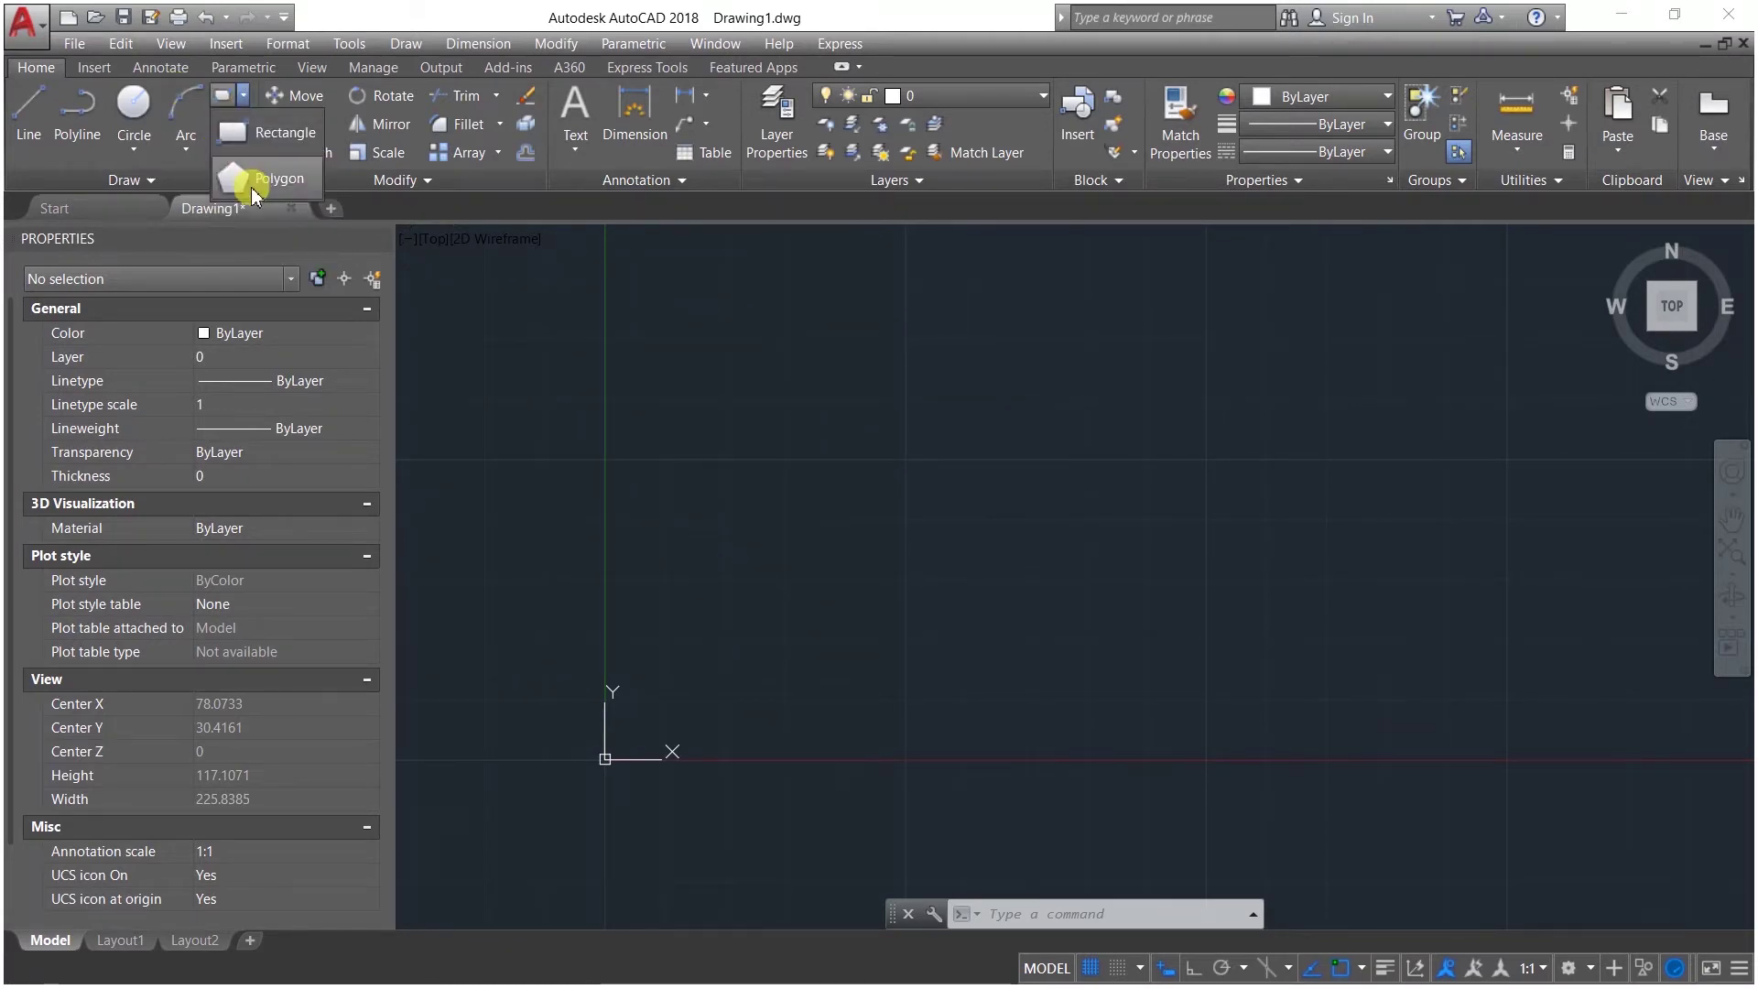
left_click(240, 174)
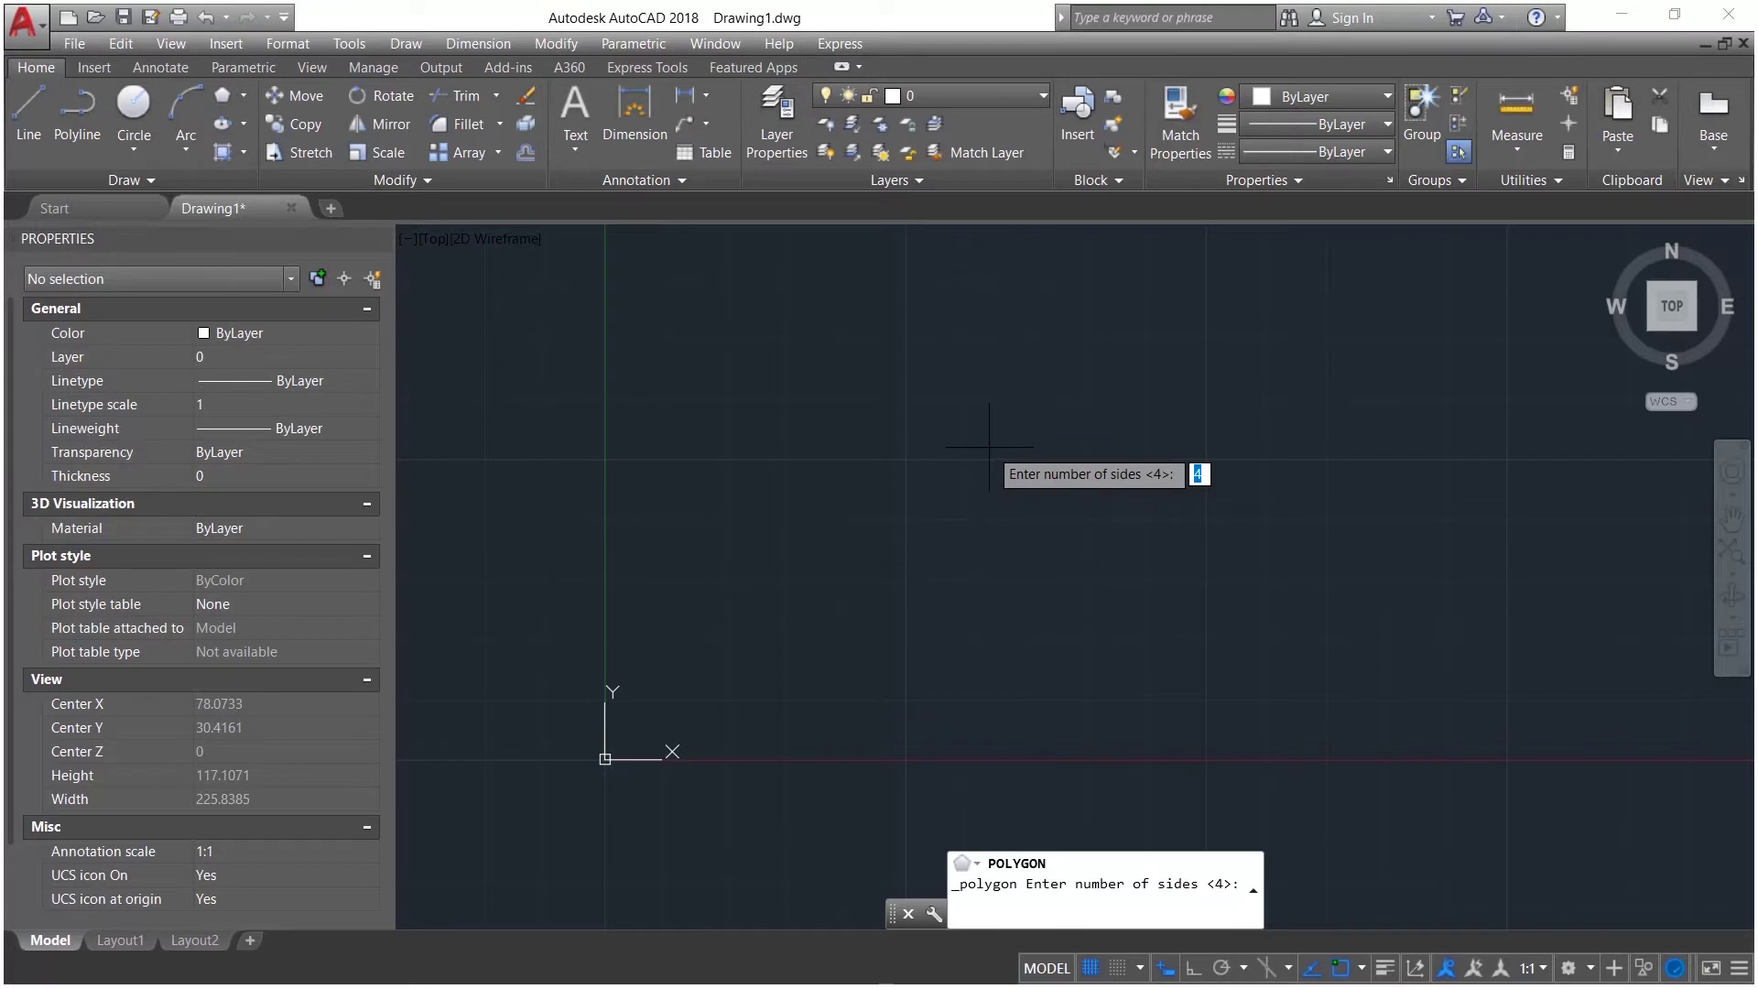
key("Return")
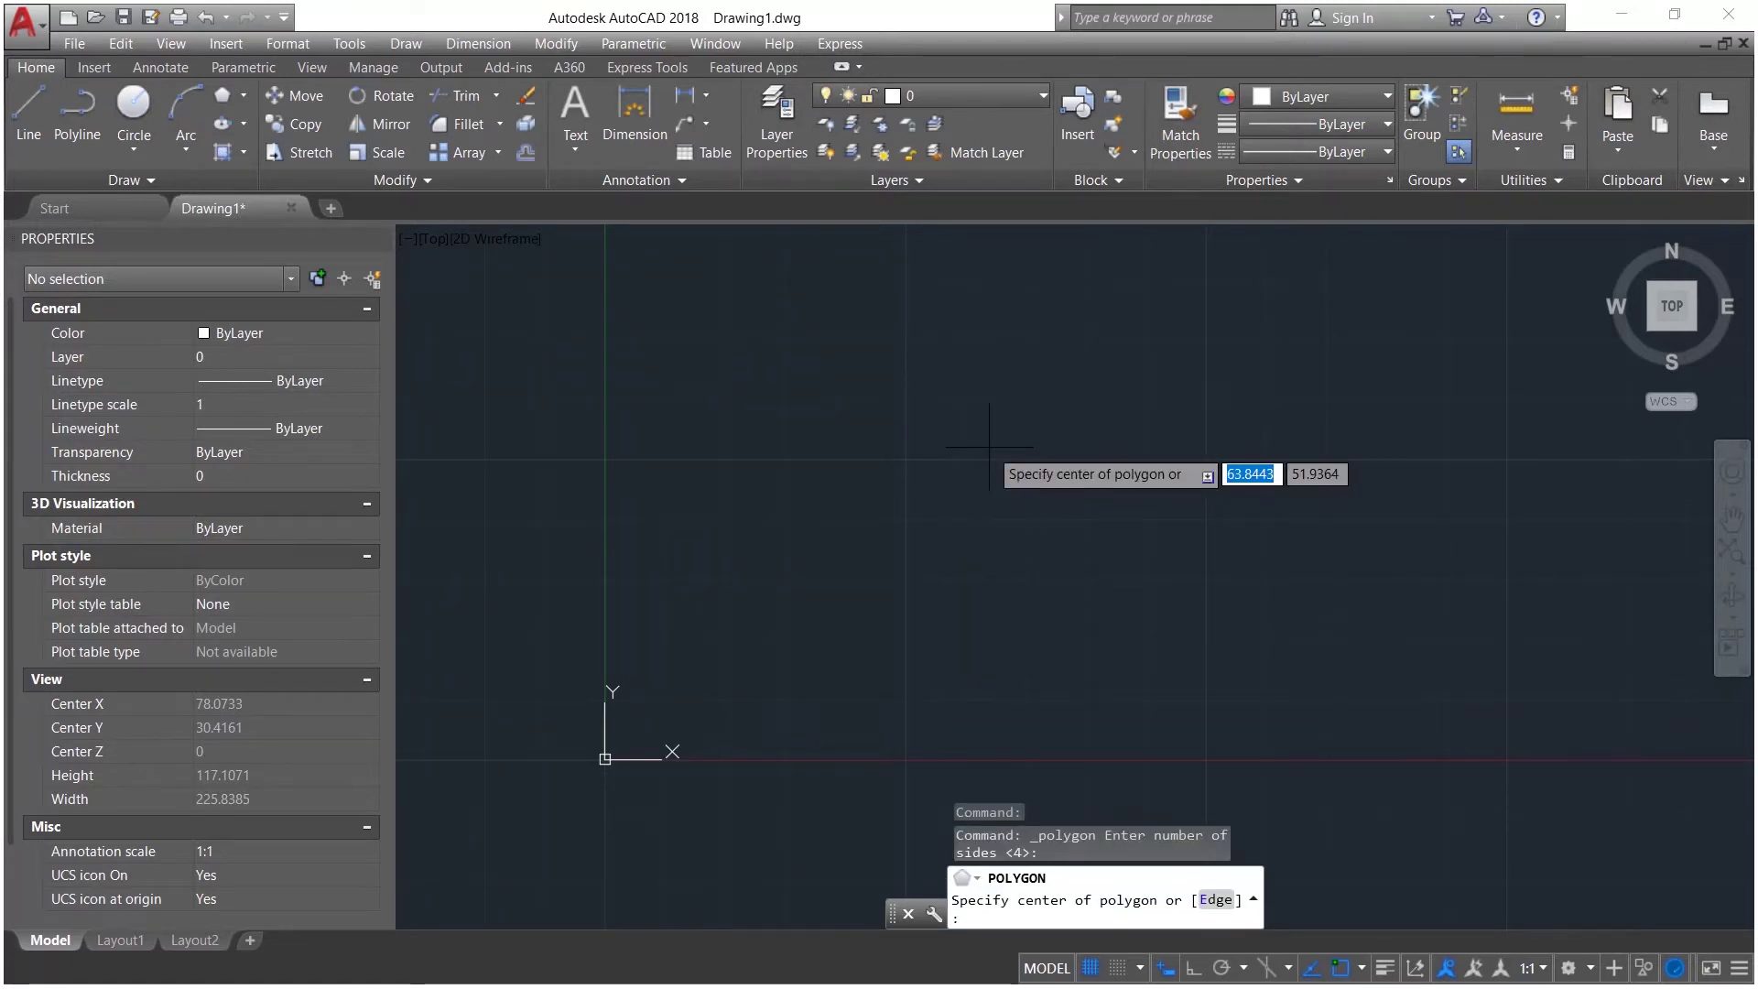
left_click(847, 470)
left_click(887, 529)
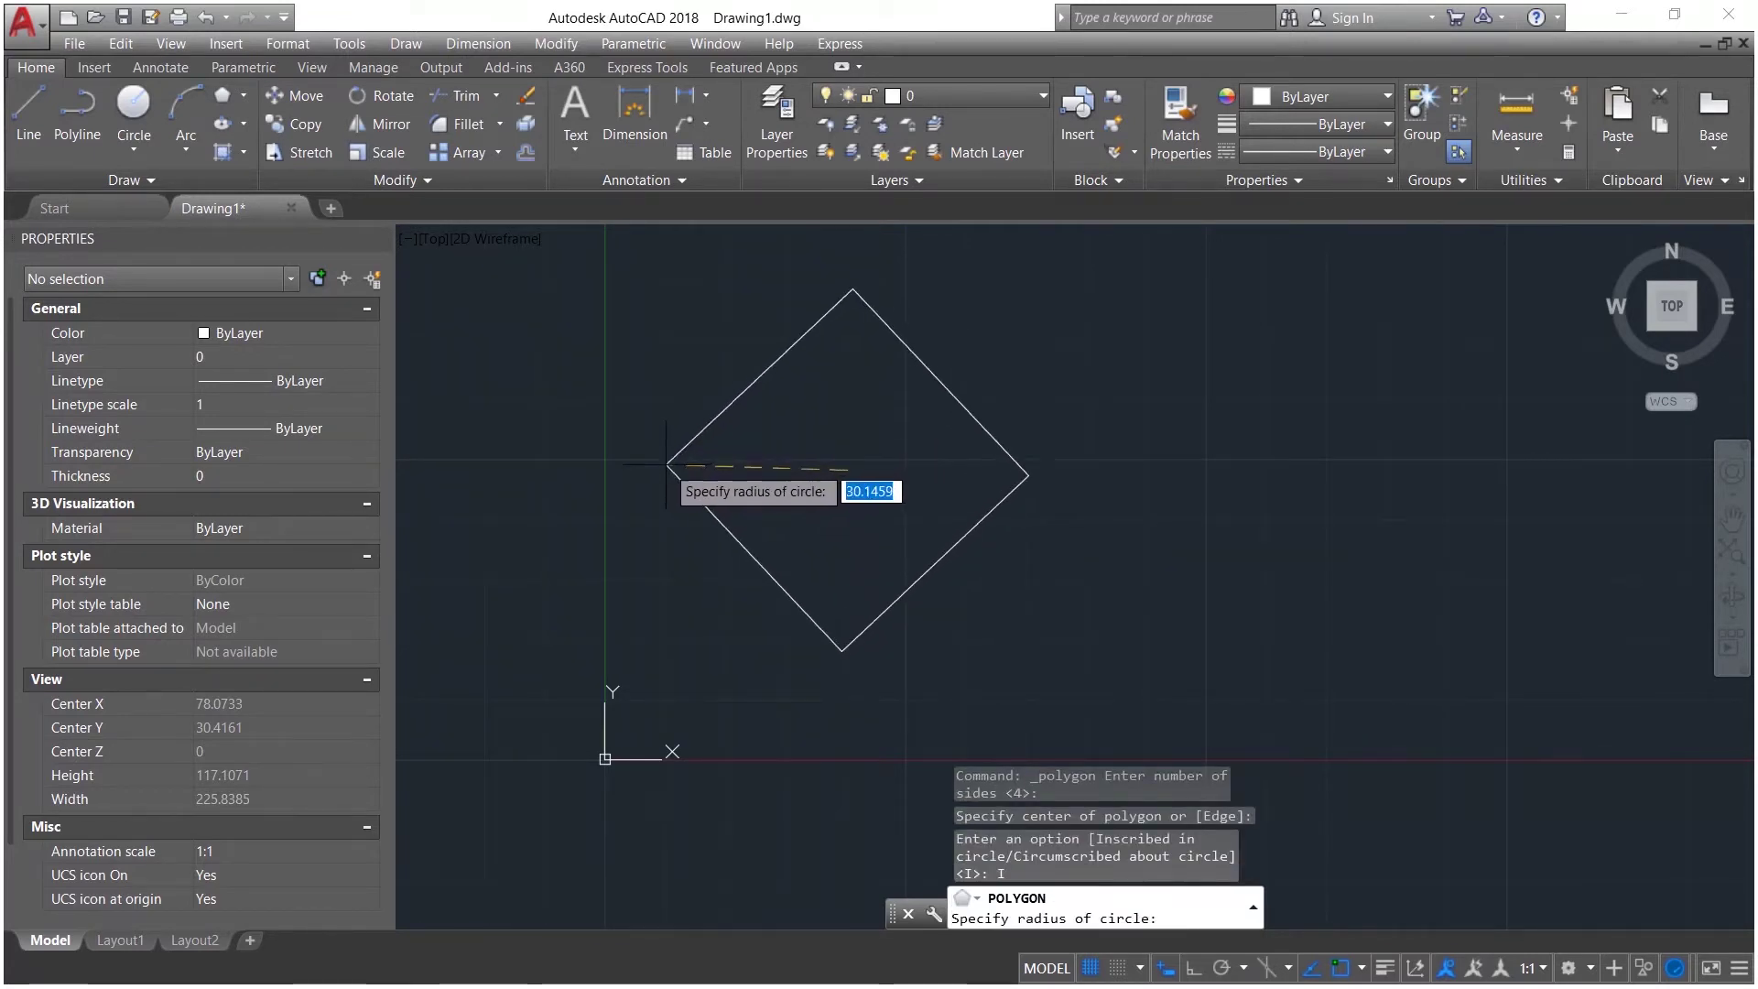
left_click(662, 472)
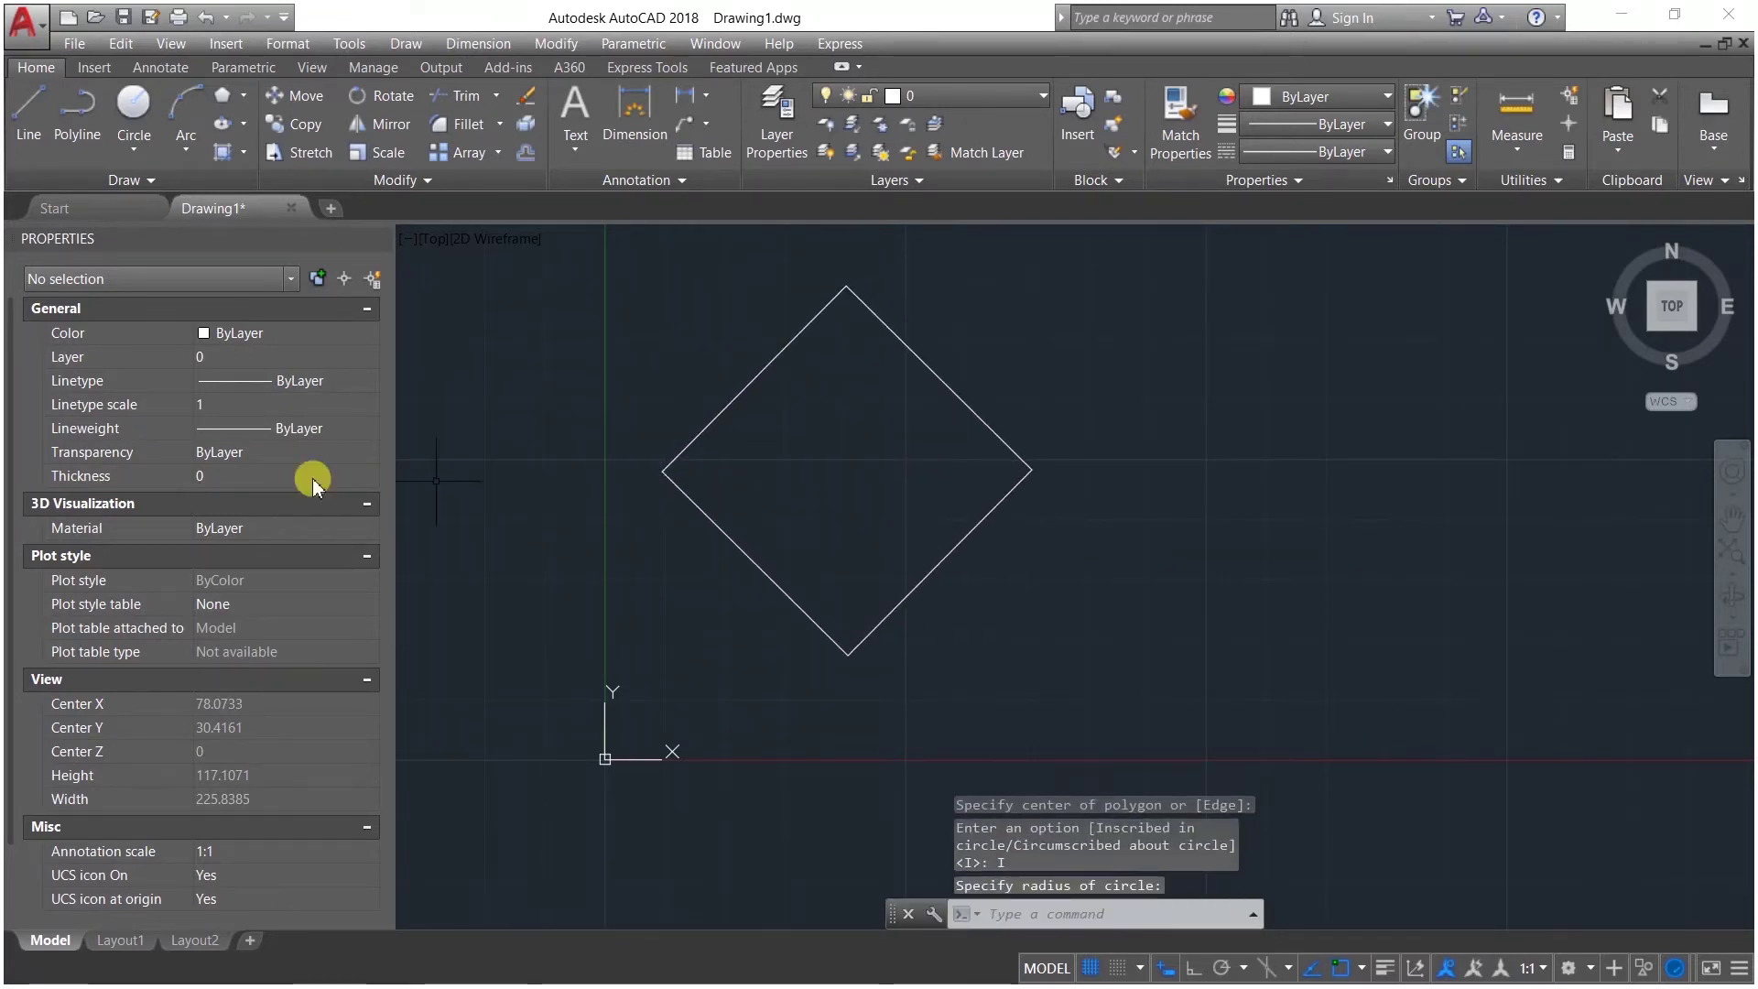
Step: Erase the four-sided polygon from the drawing
left_click(761, 475)
left_click(645, 530)
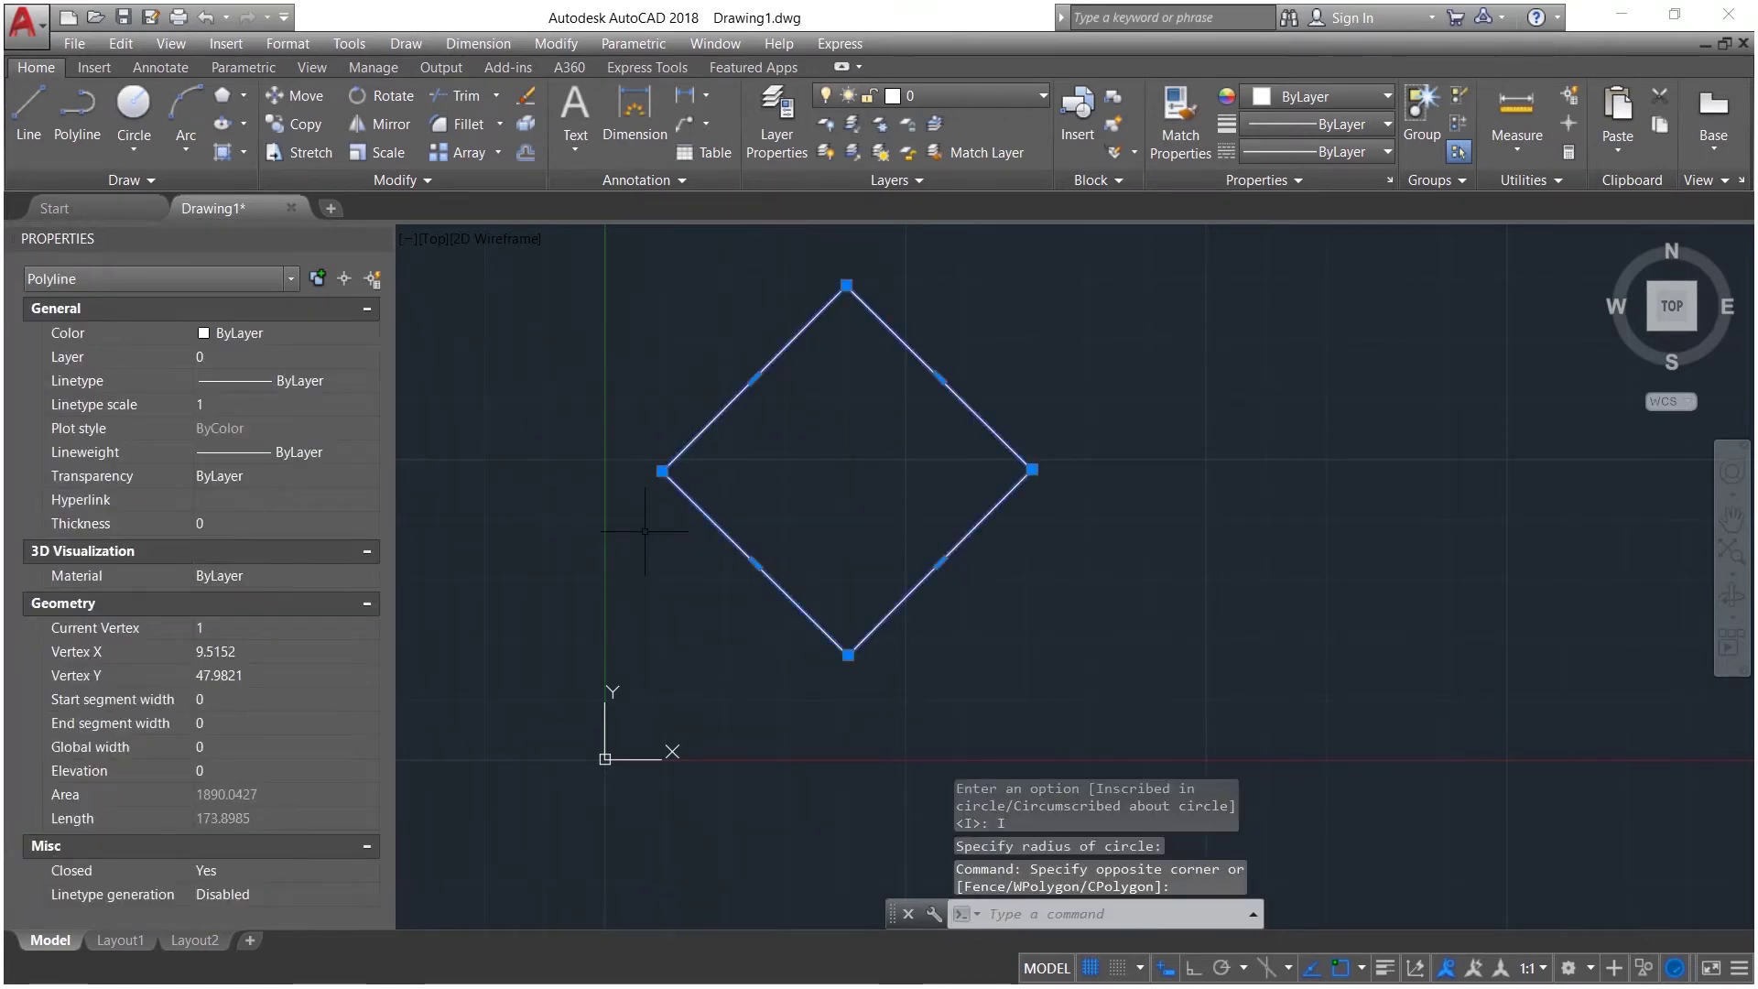
key("Delete")
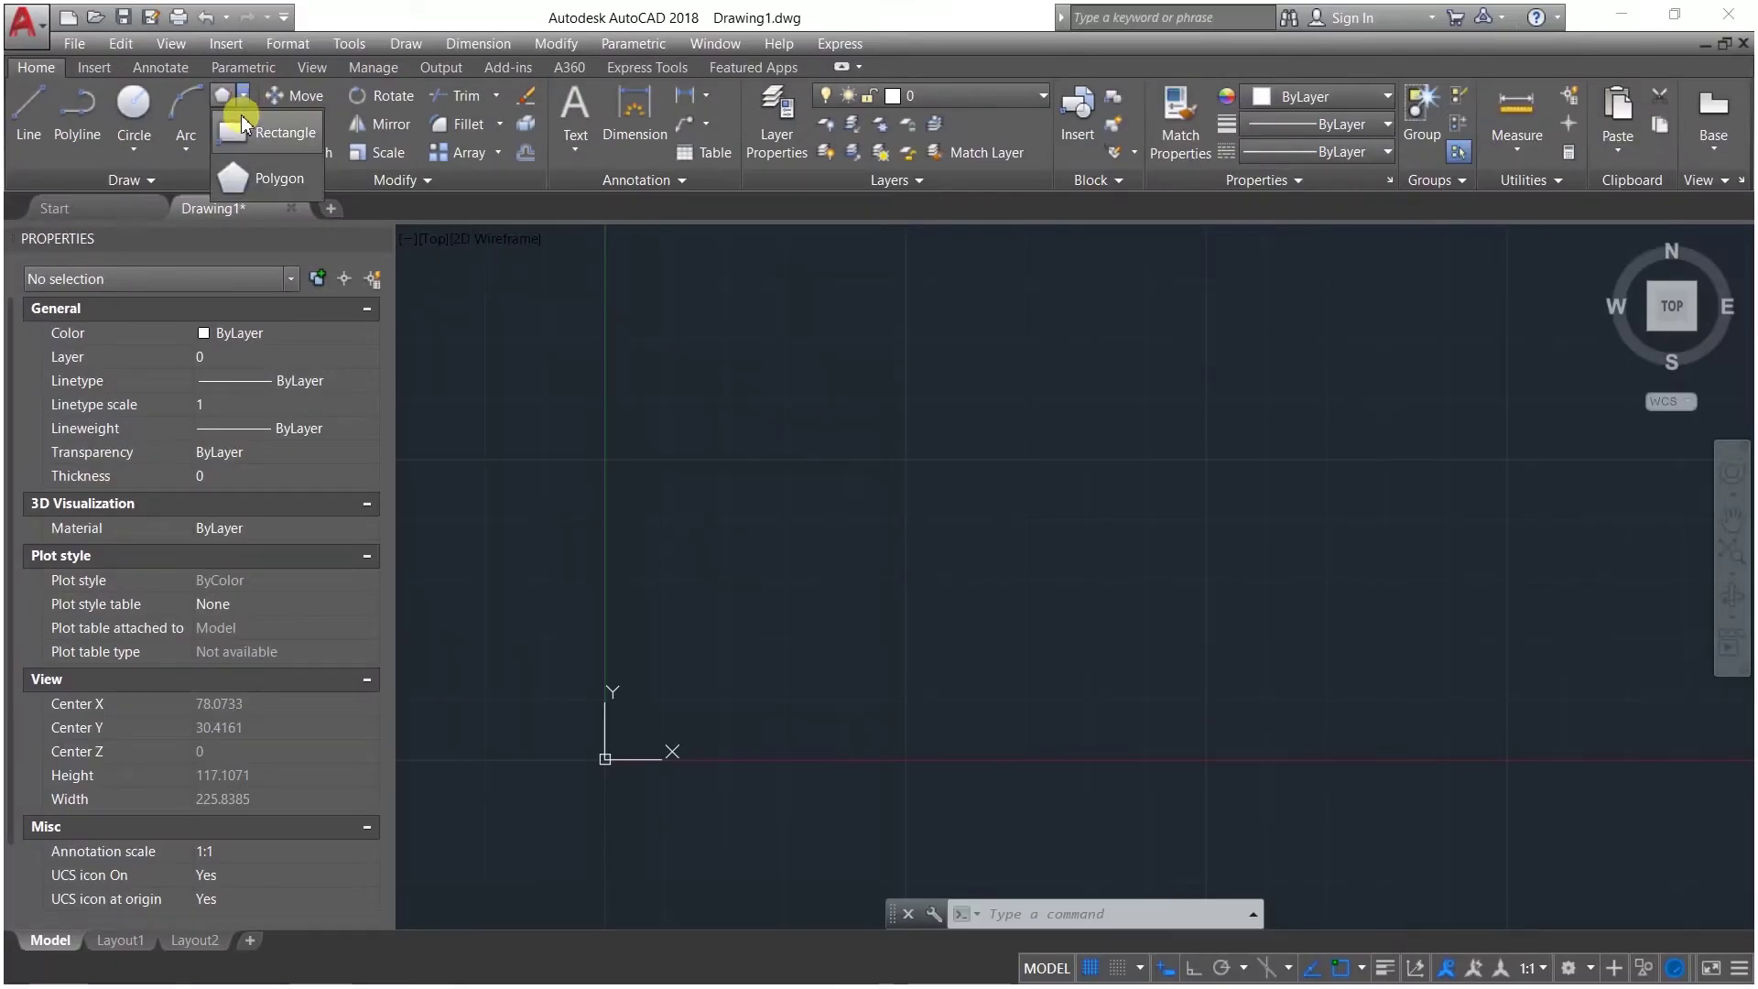
Step: Draw a wide rectangle freehand from two opposite corners, above the X axis and close to the Y axis
left_click(680, 295)
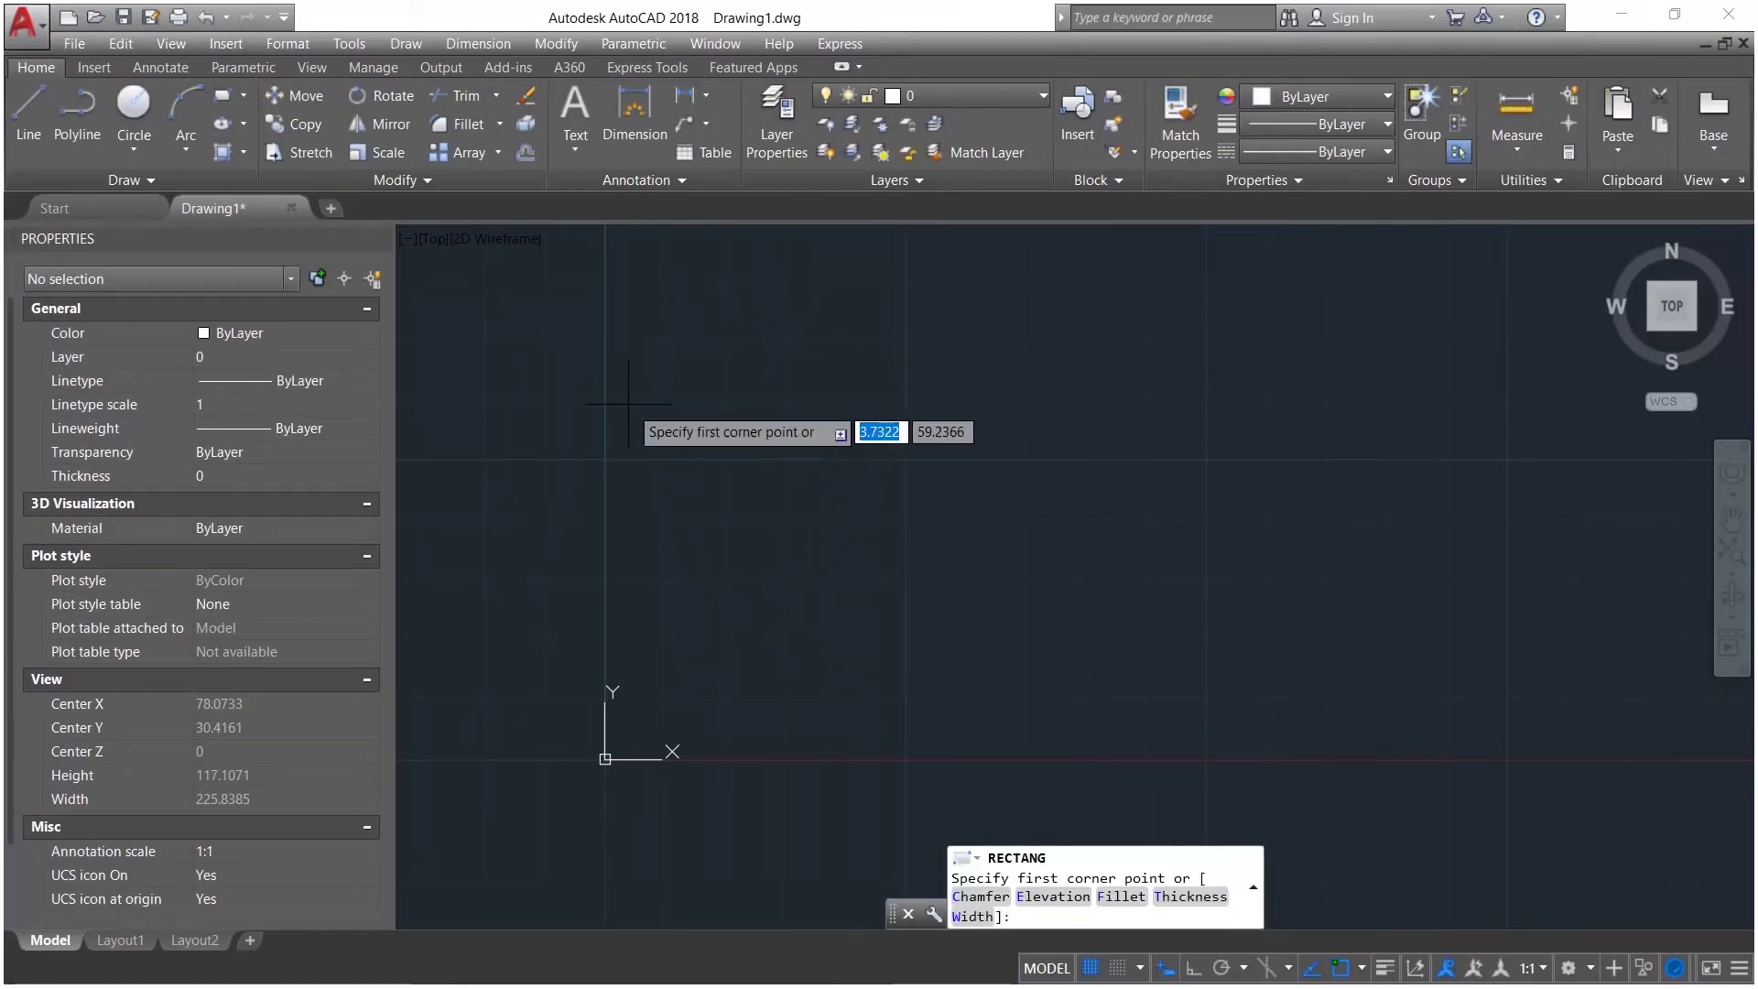
left_click(674, 428)
left_click(932, 605)
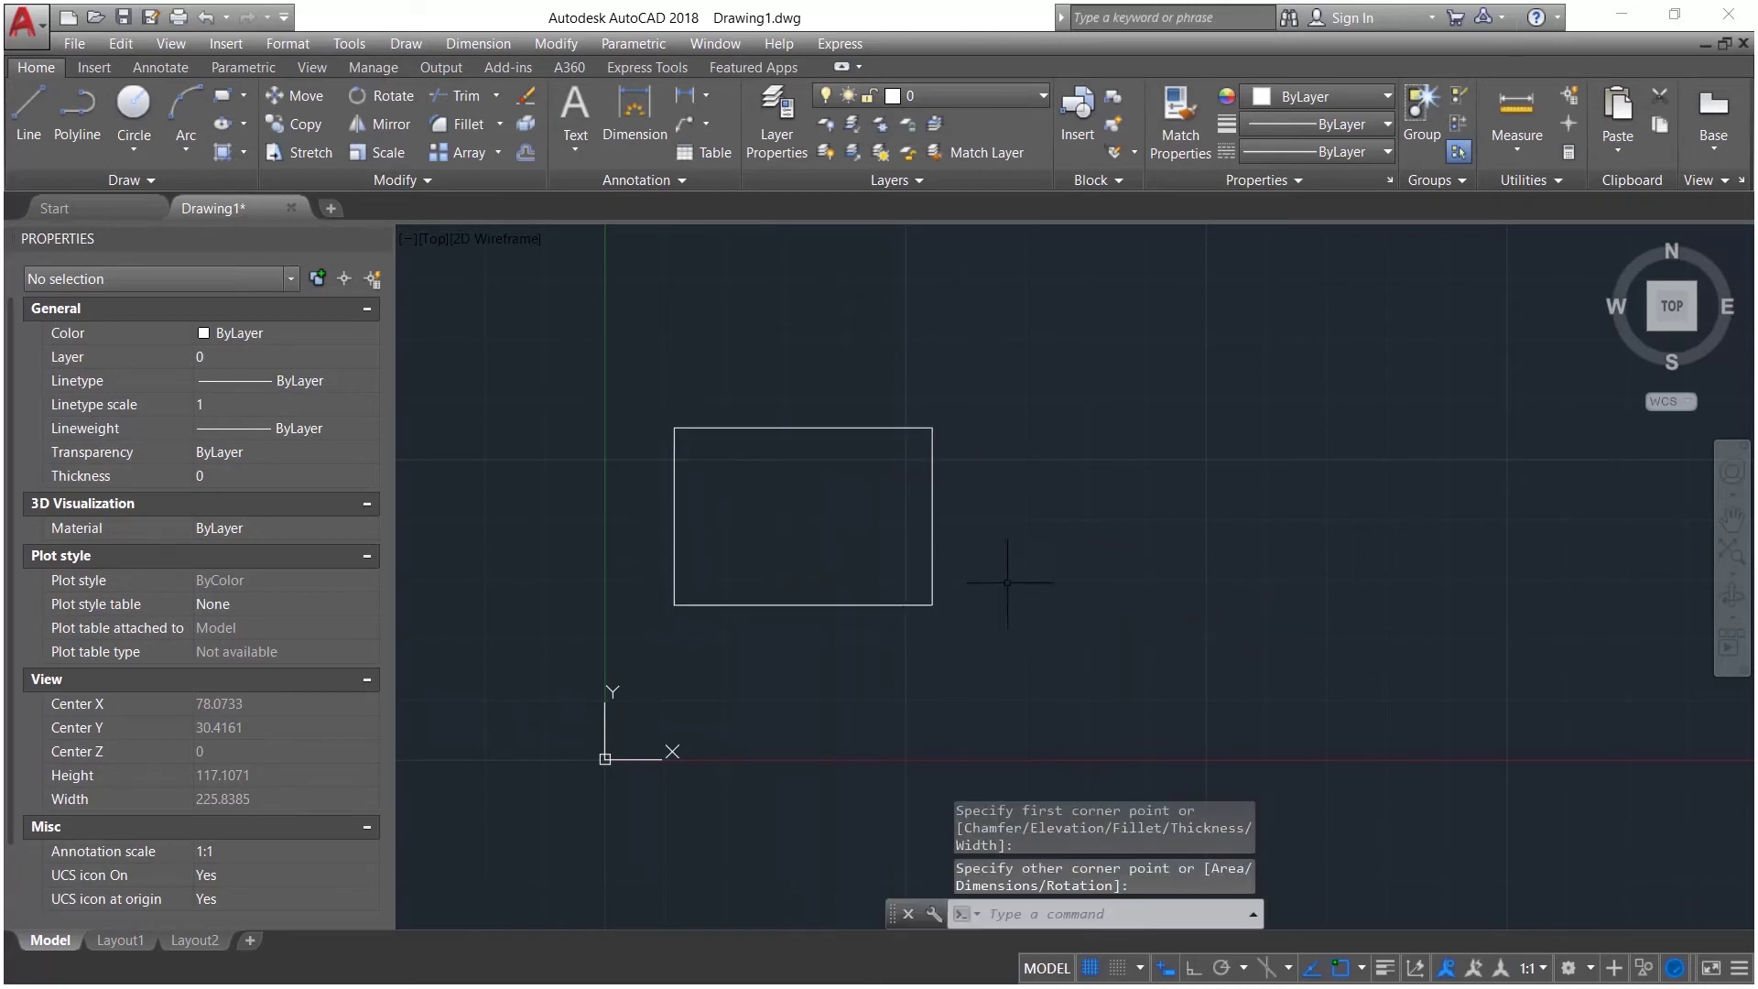
Step: Move the rectangle horizontally by its own width, from its lower-left corner to its original lower-right corner
left_click(307, 97)
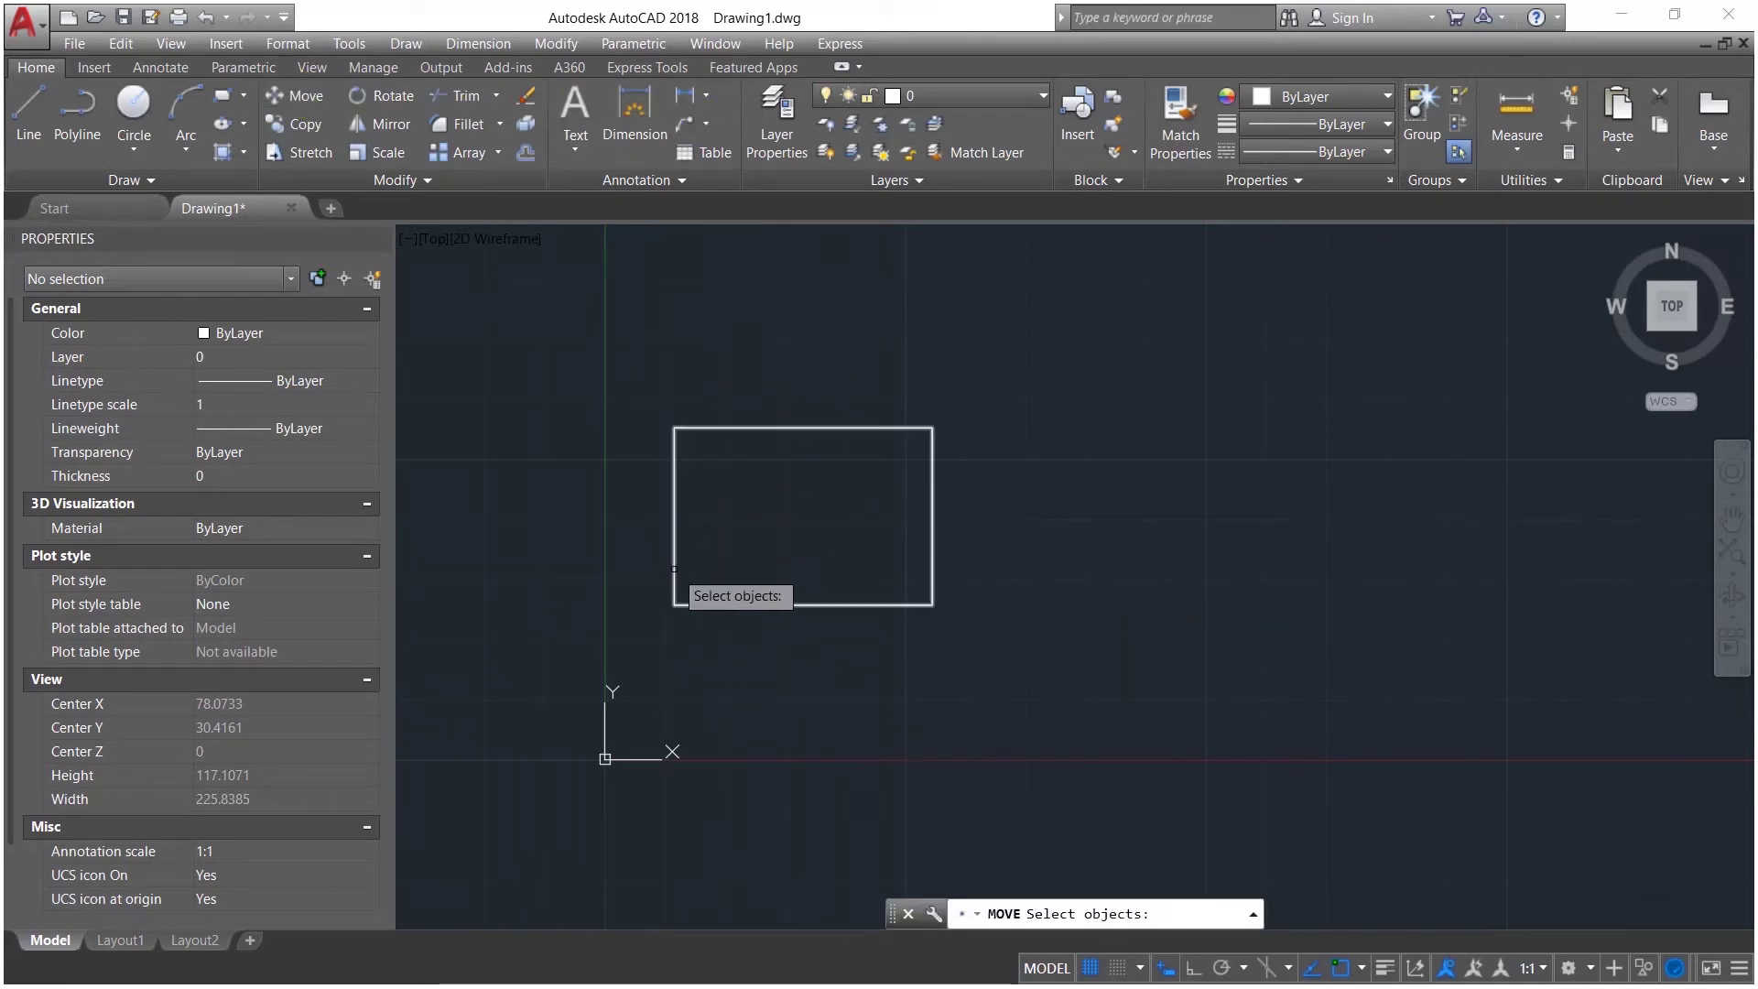
left_click(675, 568)
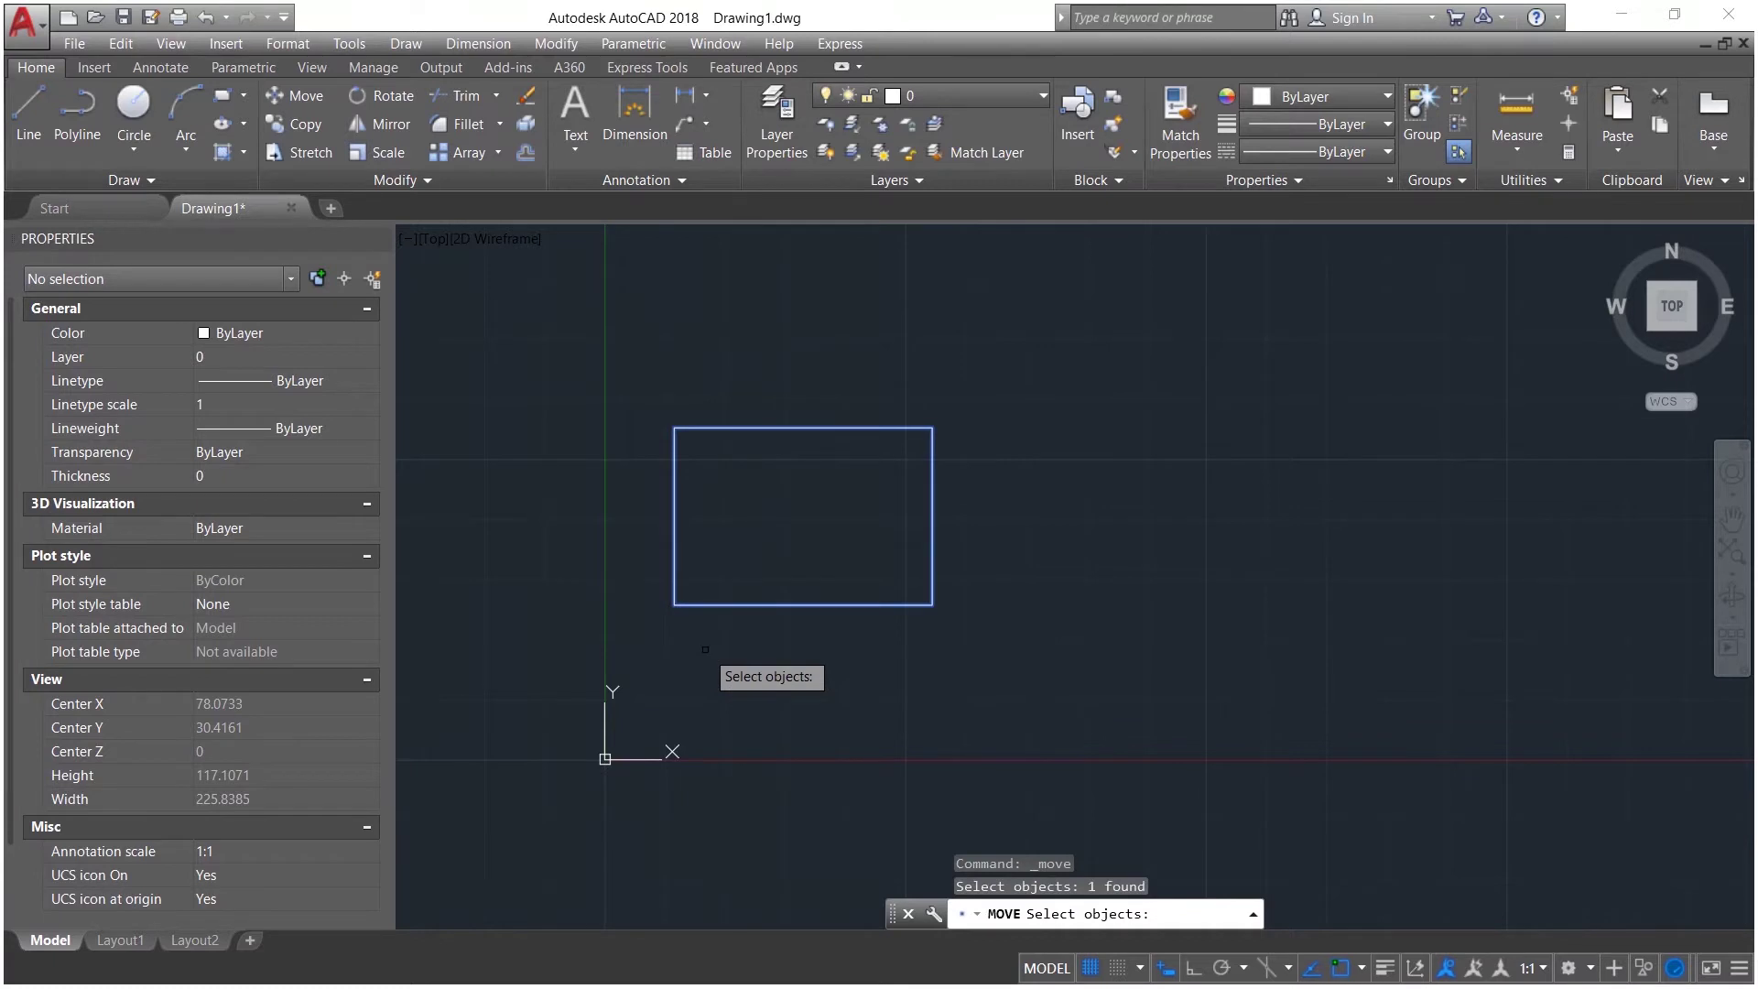
key("Return")
left_click(676, 606)
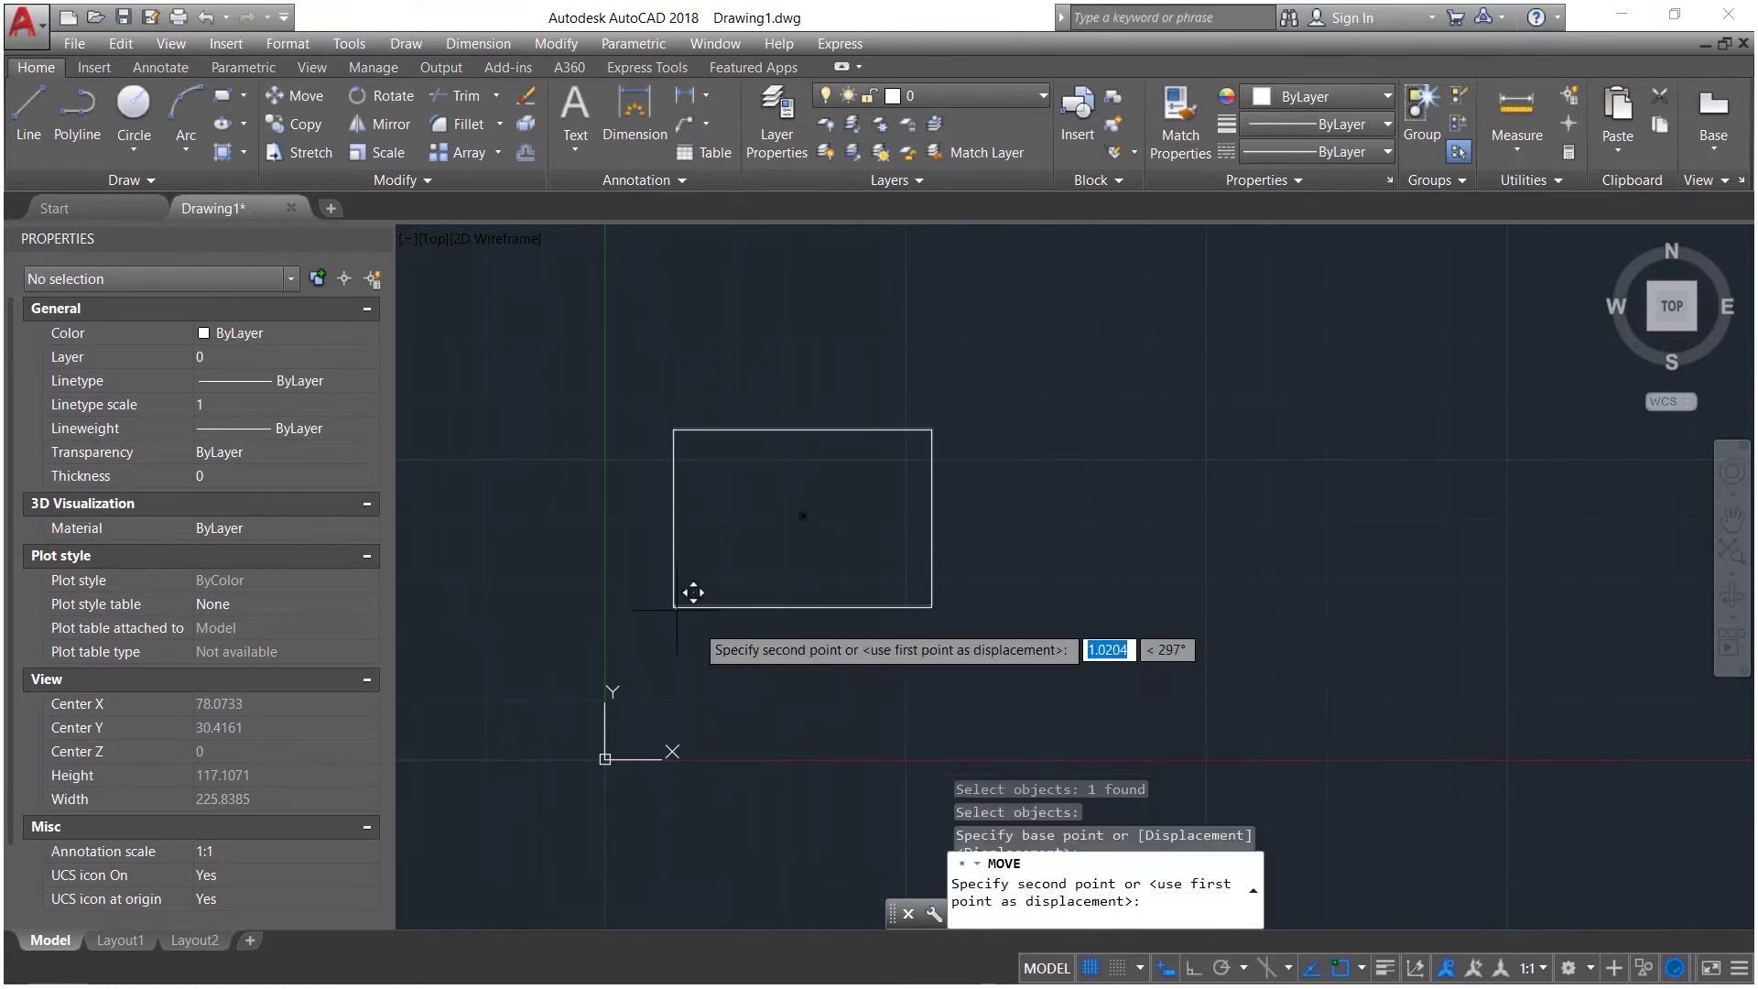
left_click(932, 606)
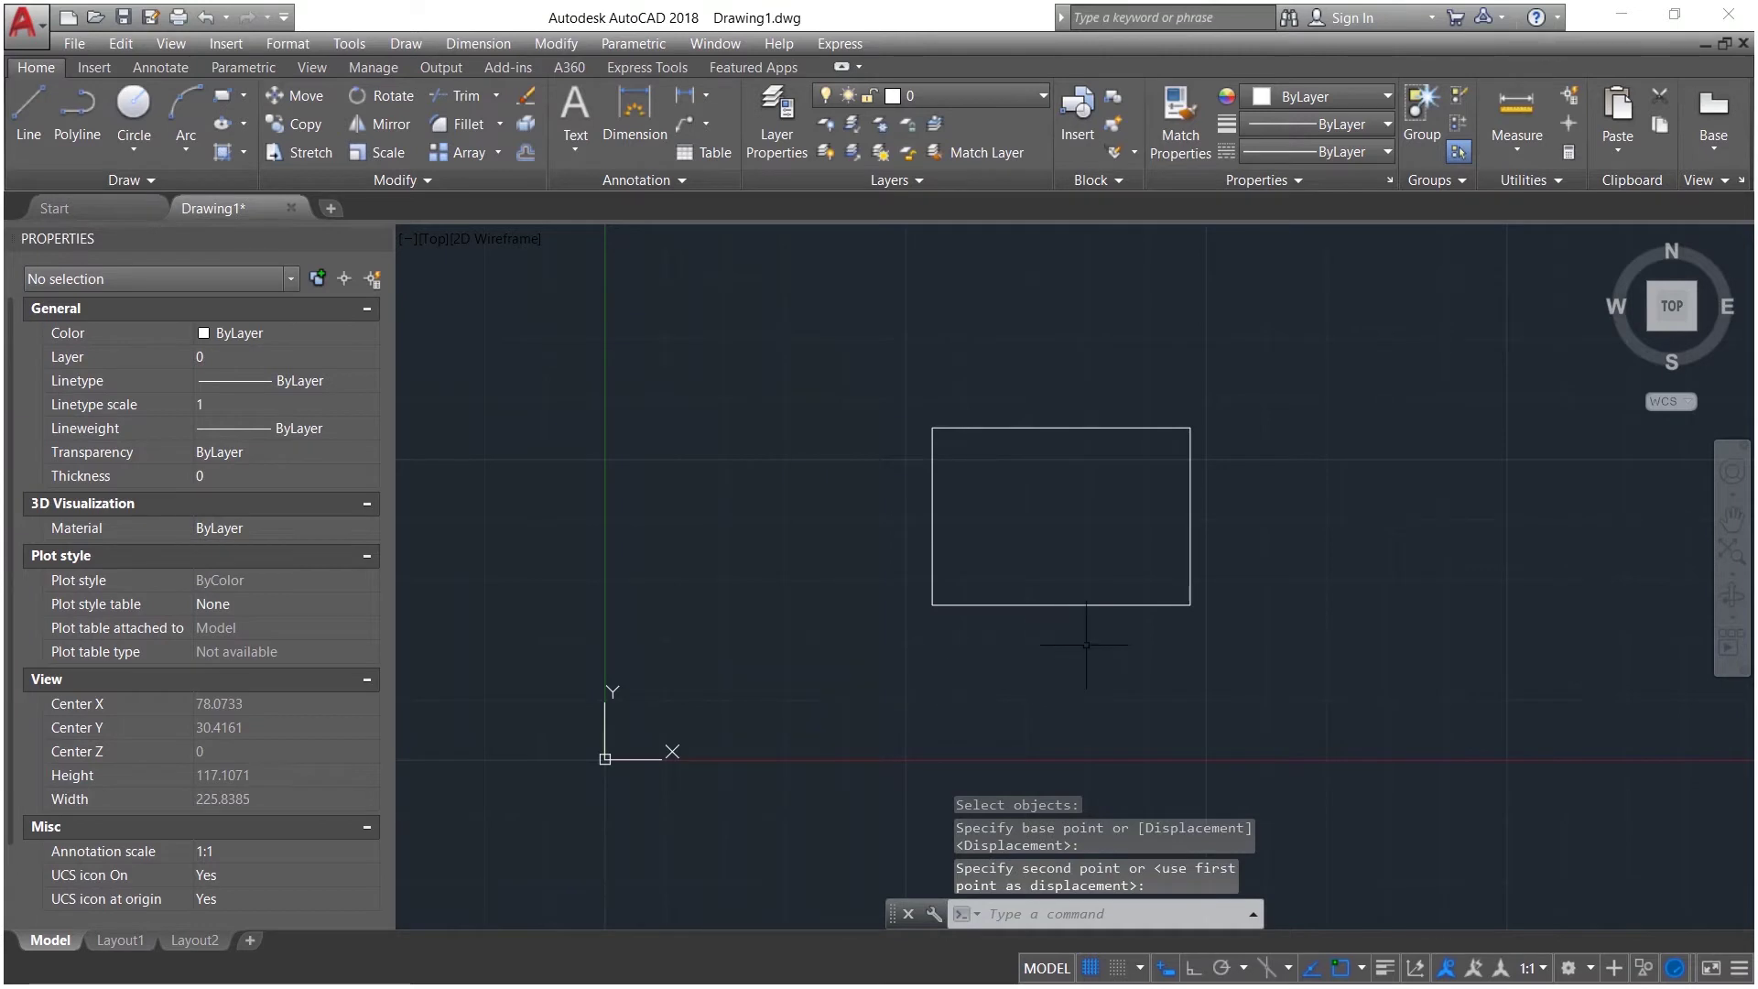
Step: Copy the rectangle from its lower-left corner to its lower-right corner so both rectangles share a side
middle_click_drag(1109, 644, 958, 640)
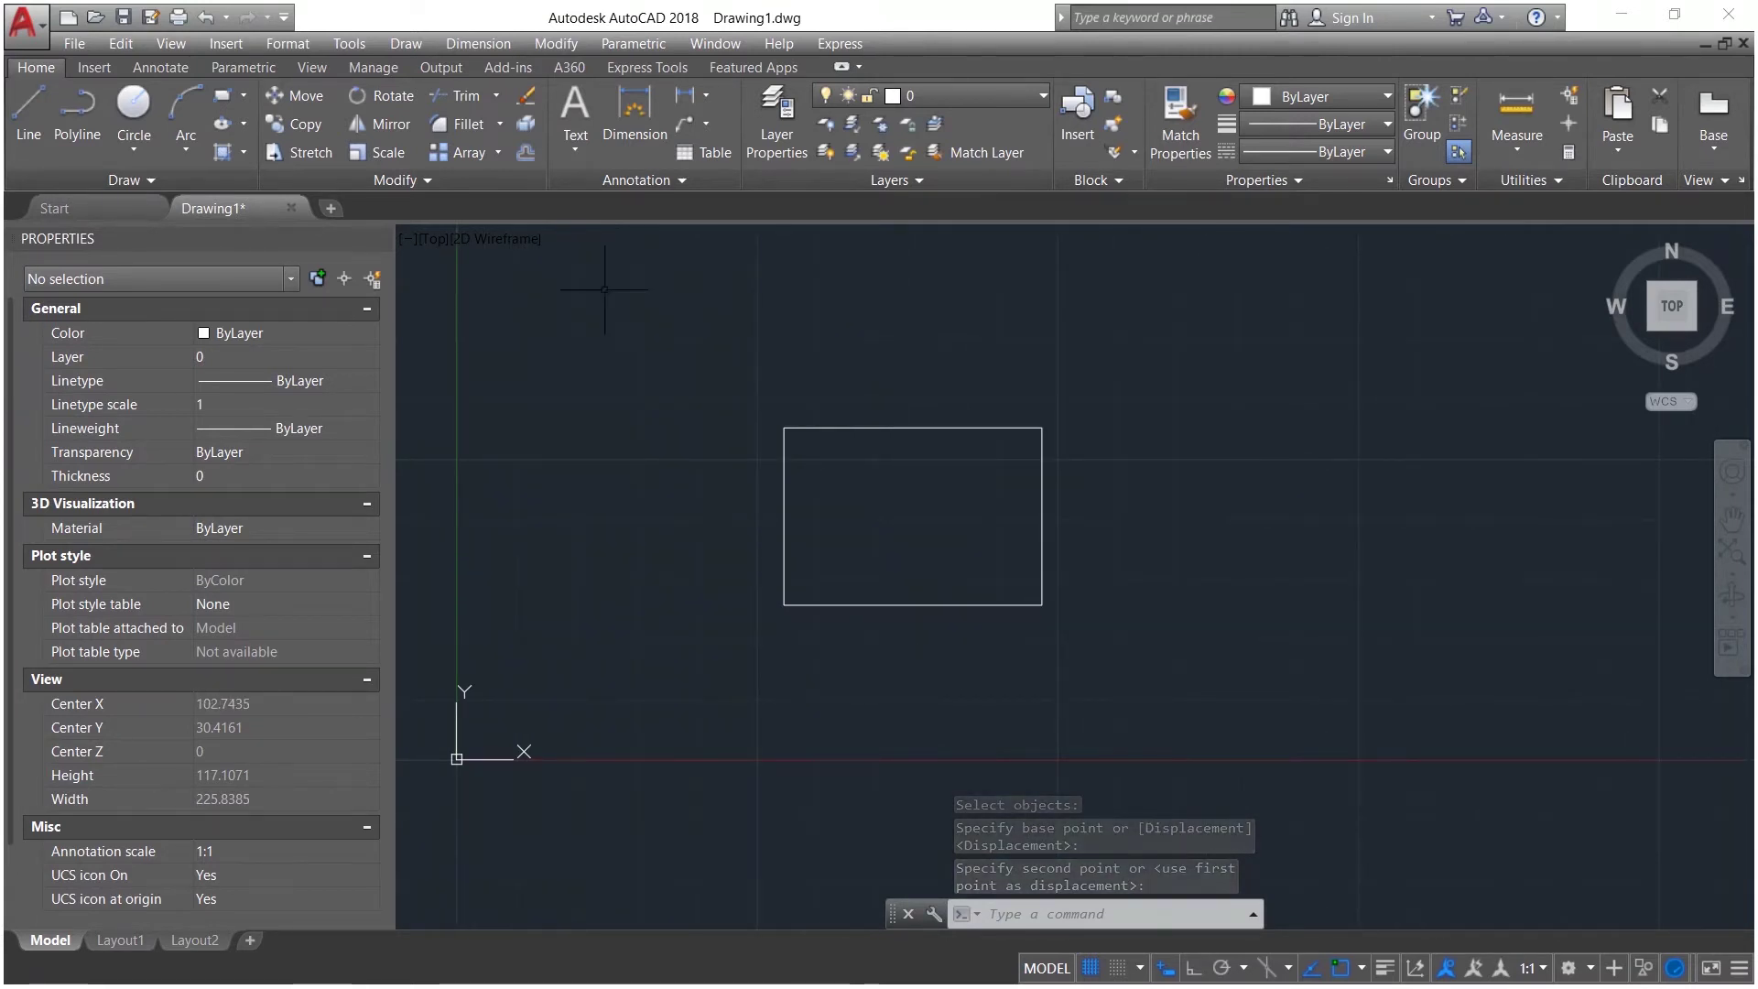
left_click(295, 124)
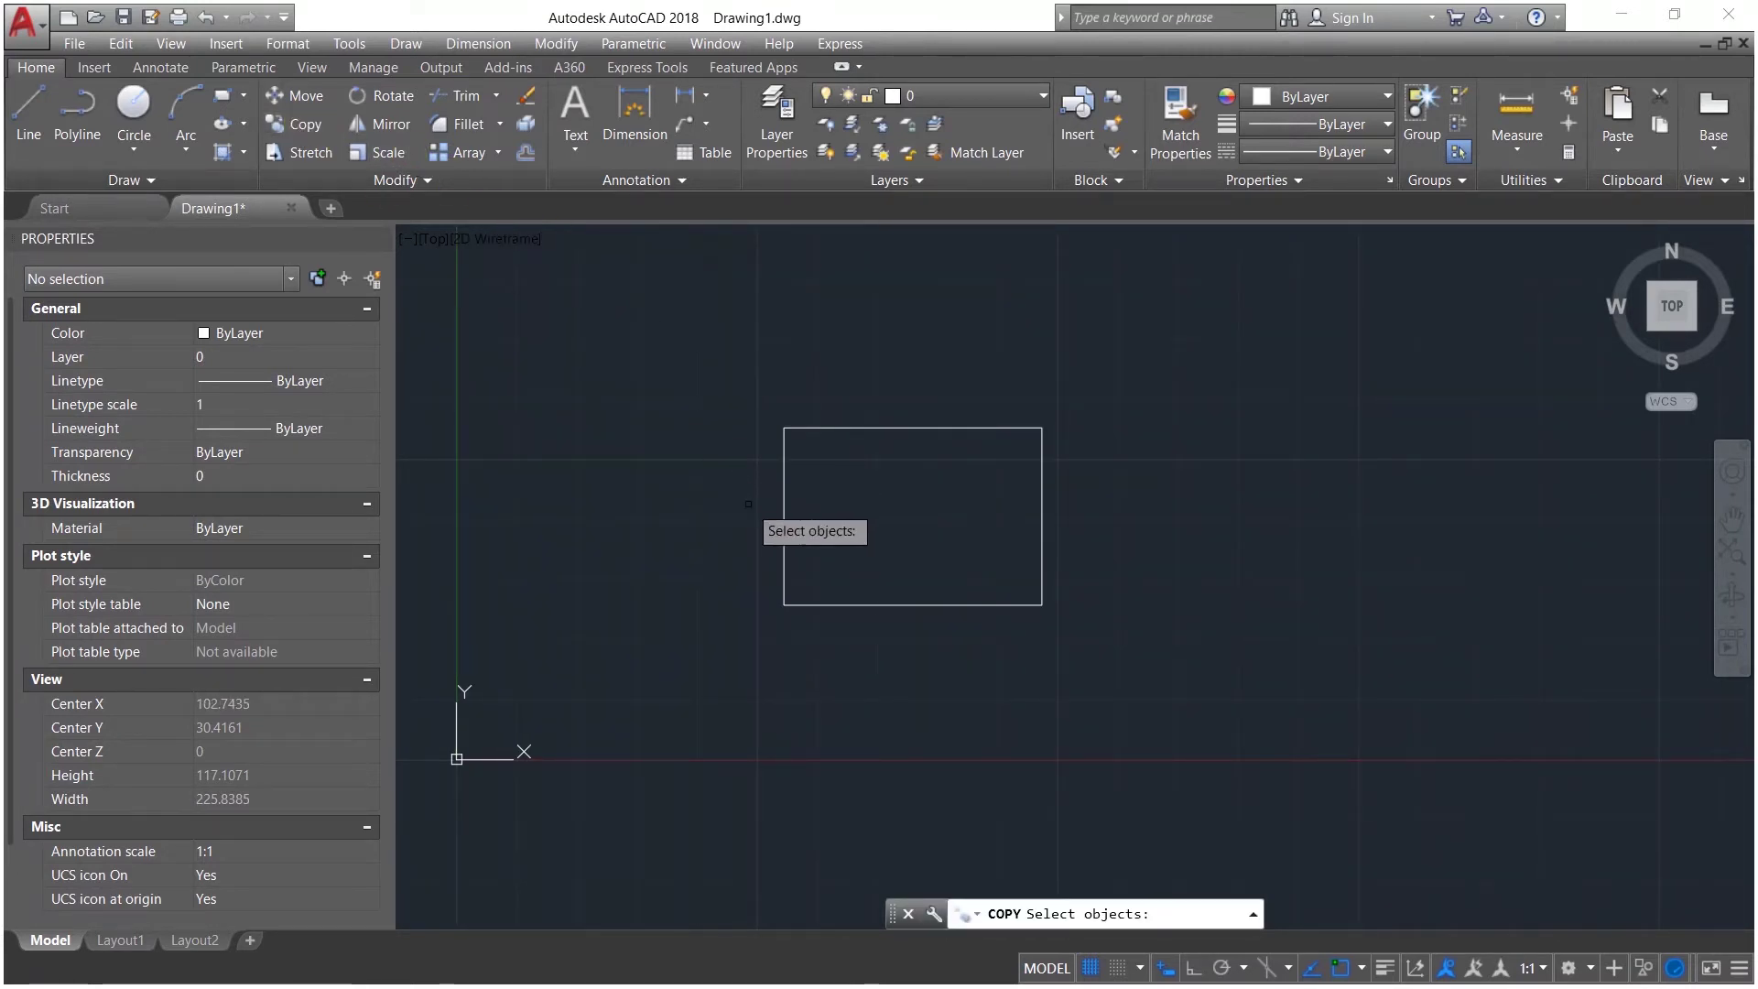
left_click(783, 513)
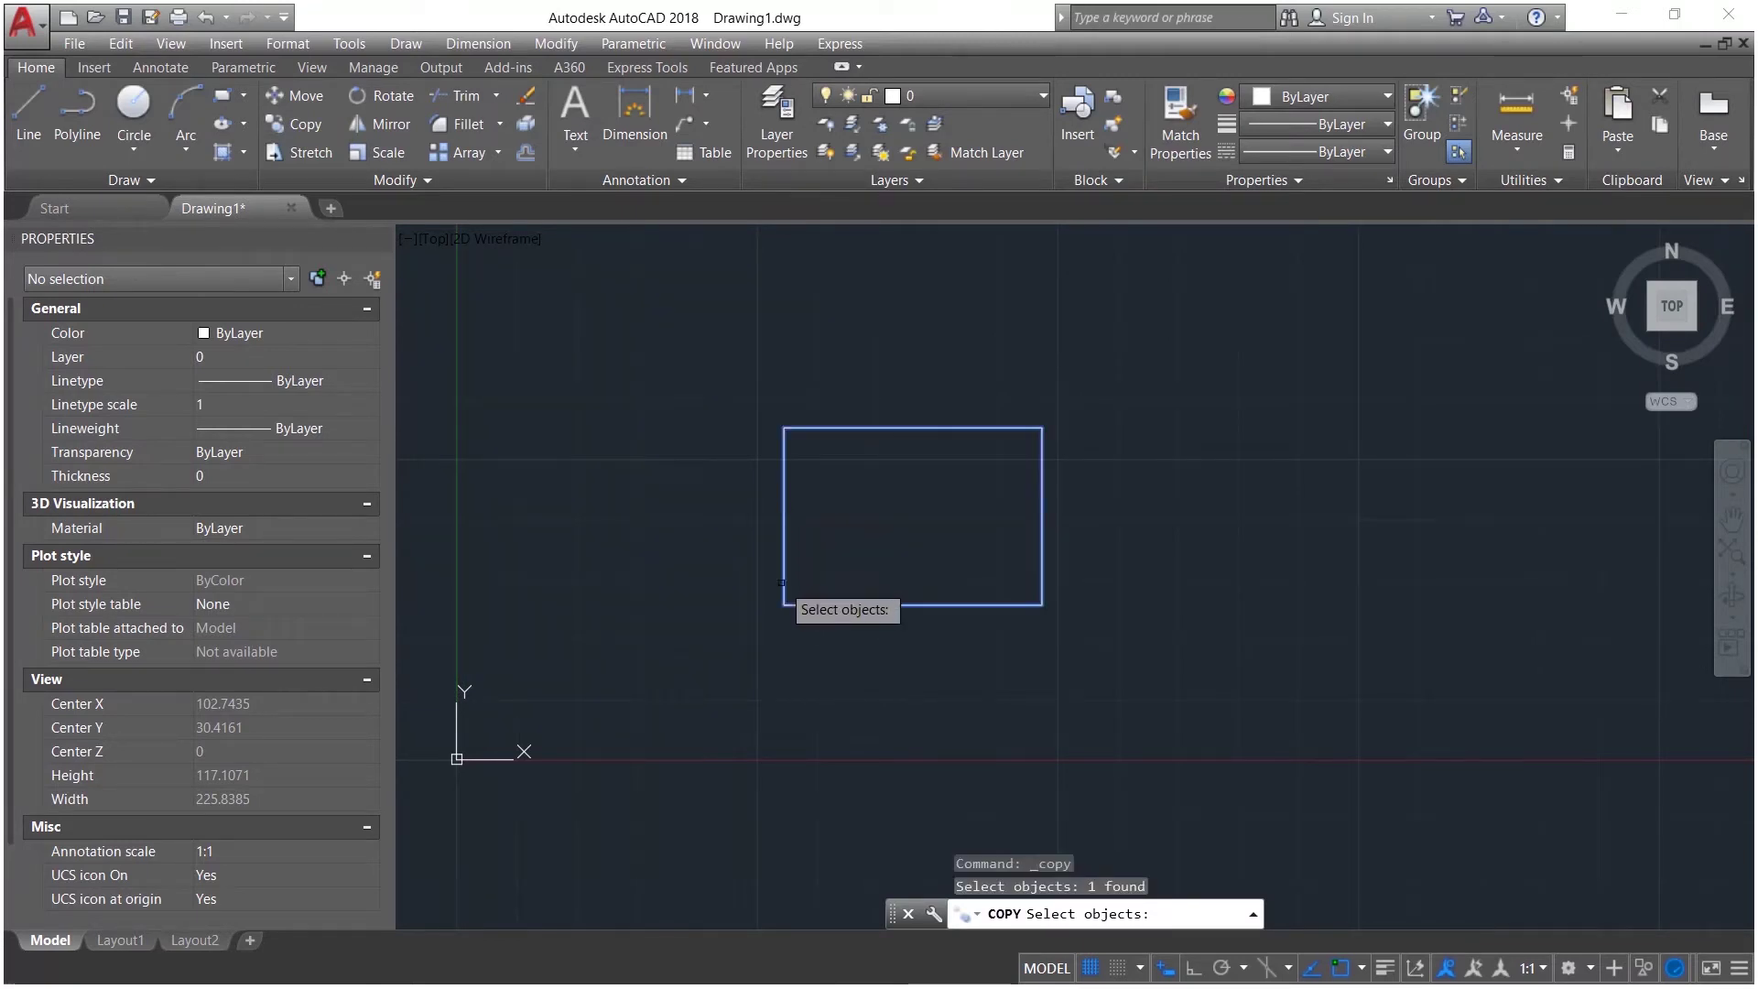
key("Return")
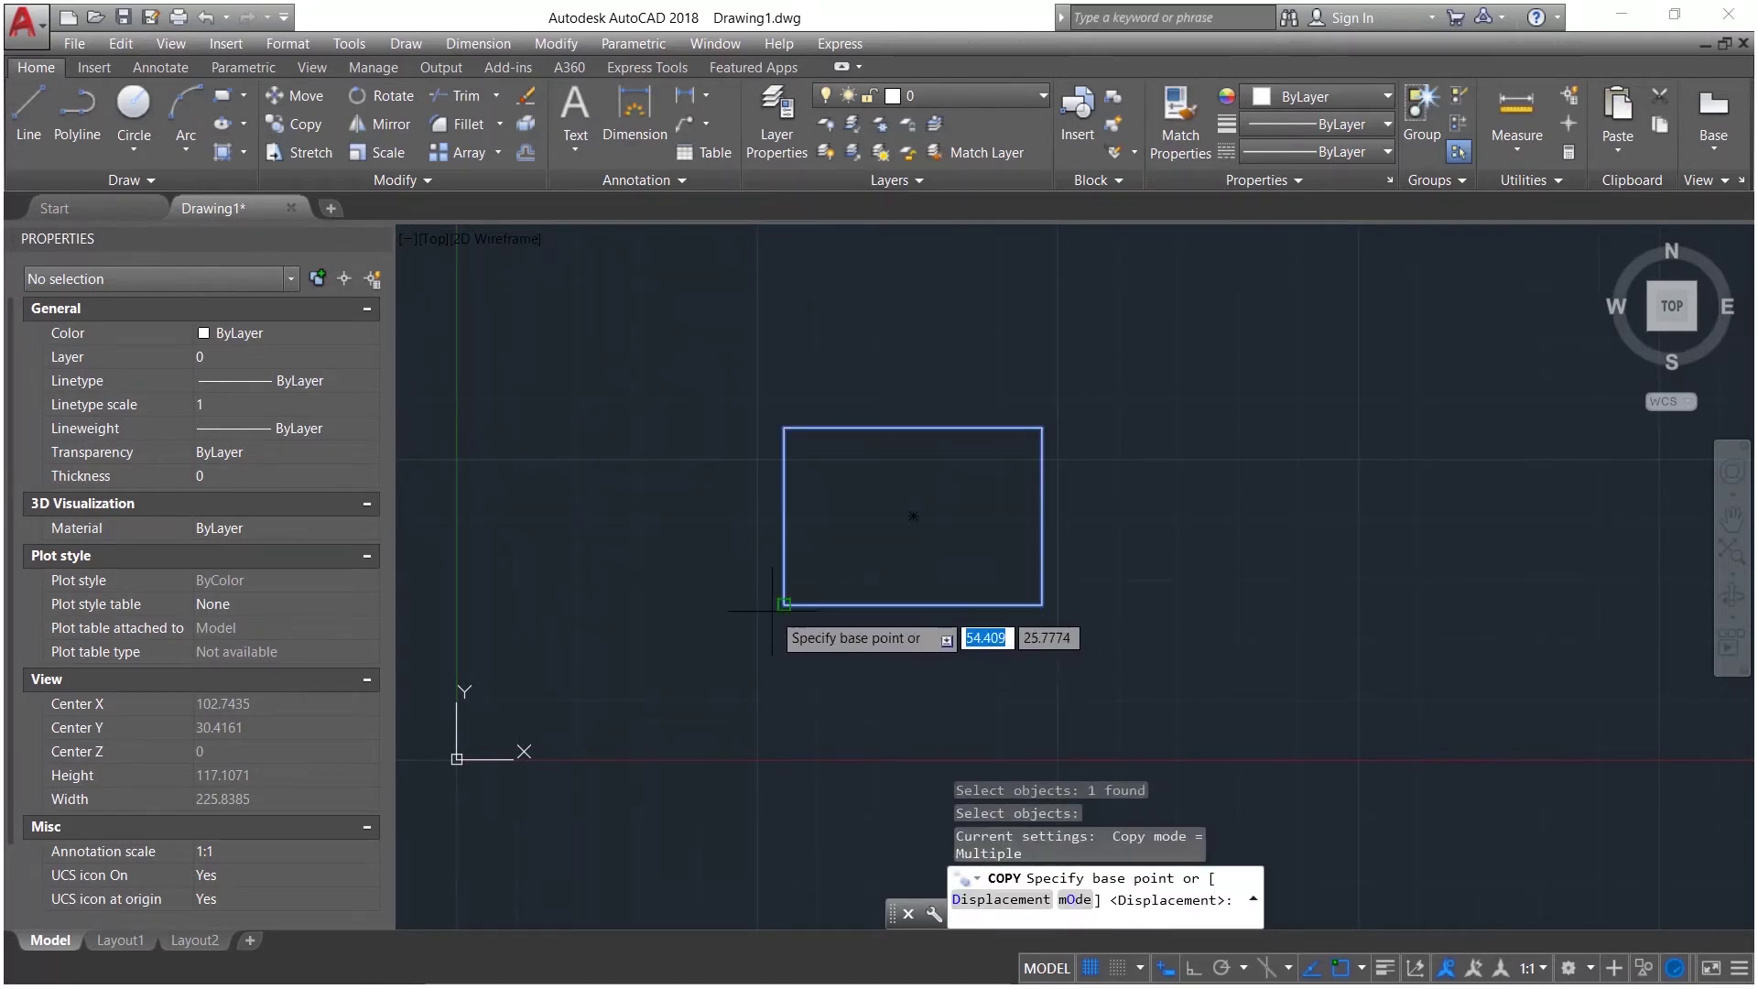
left_click(783, 604)
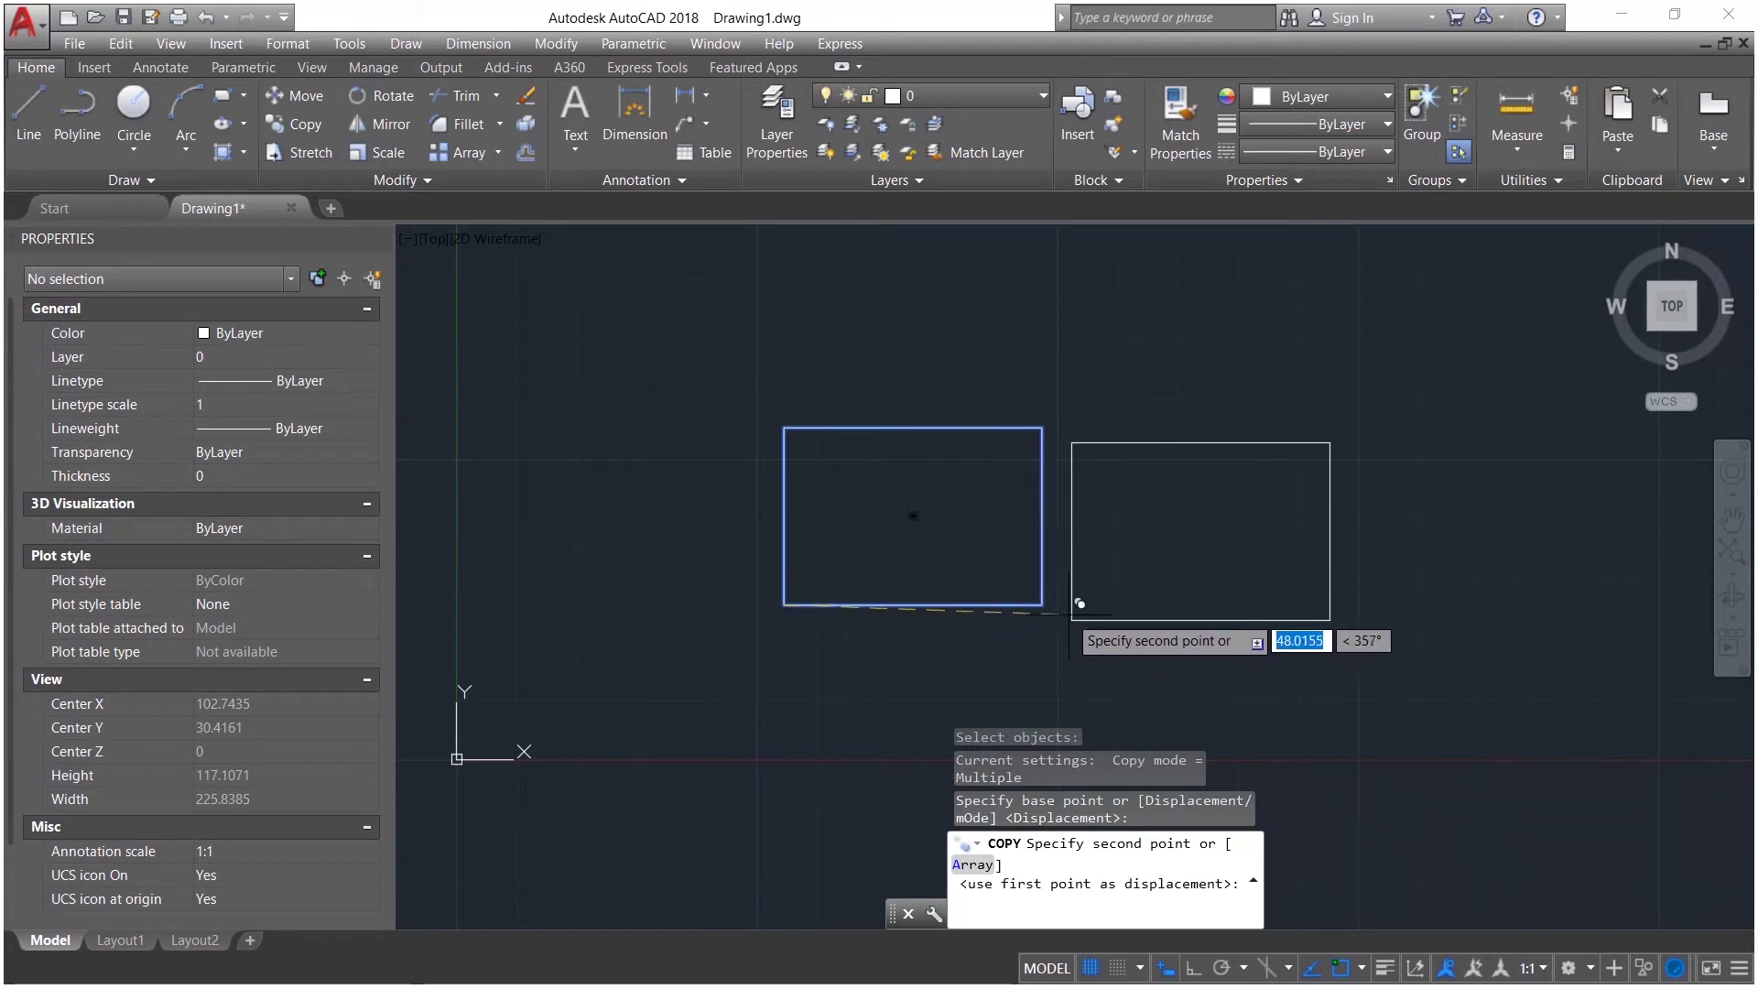
left_click(1042, 604)
key("Return")
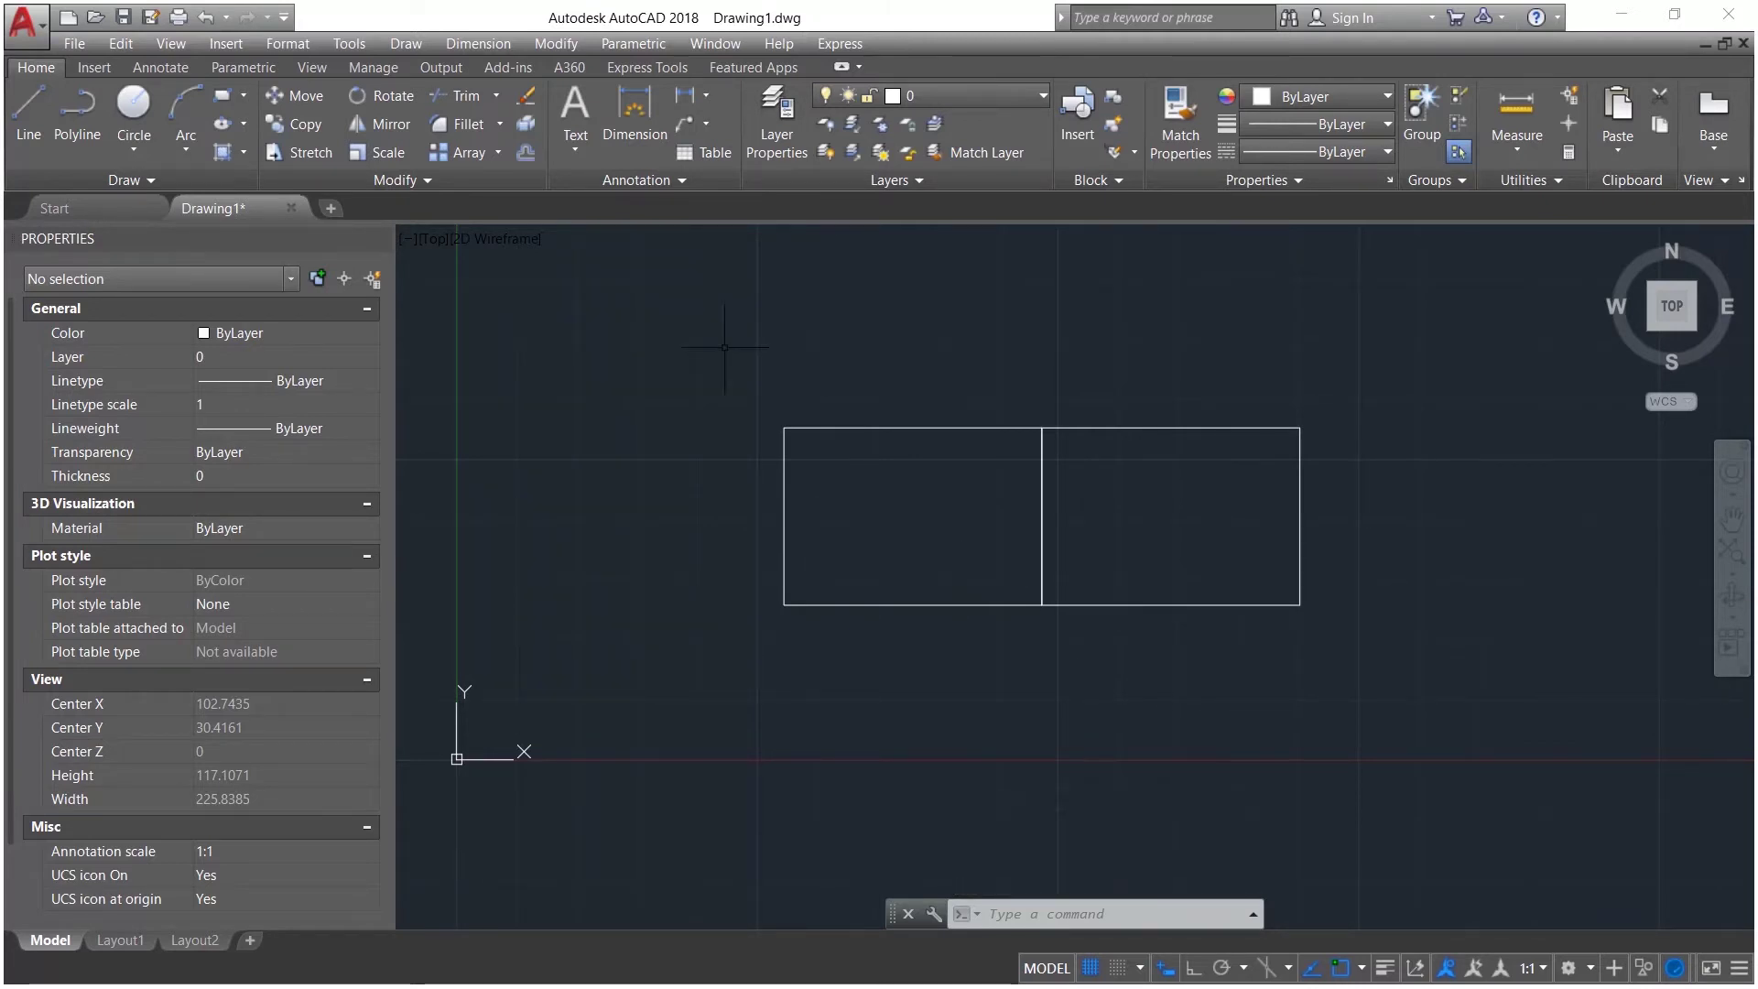
Step: Rotate the left rectangle a quarter turn about its centre so that it stands upright
left_click(383, 95)
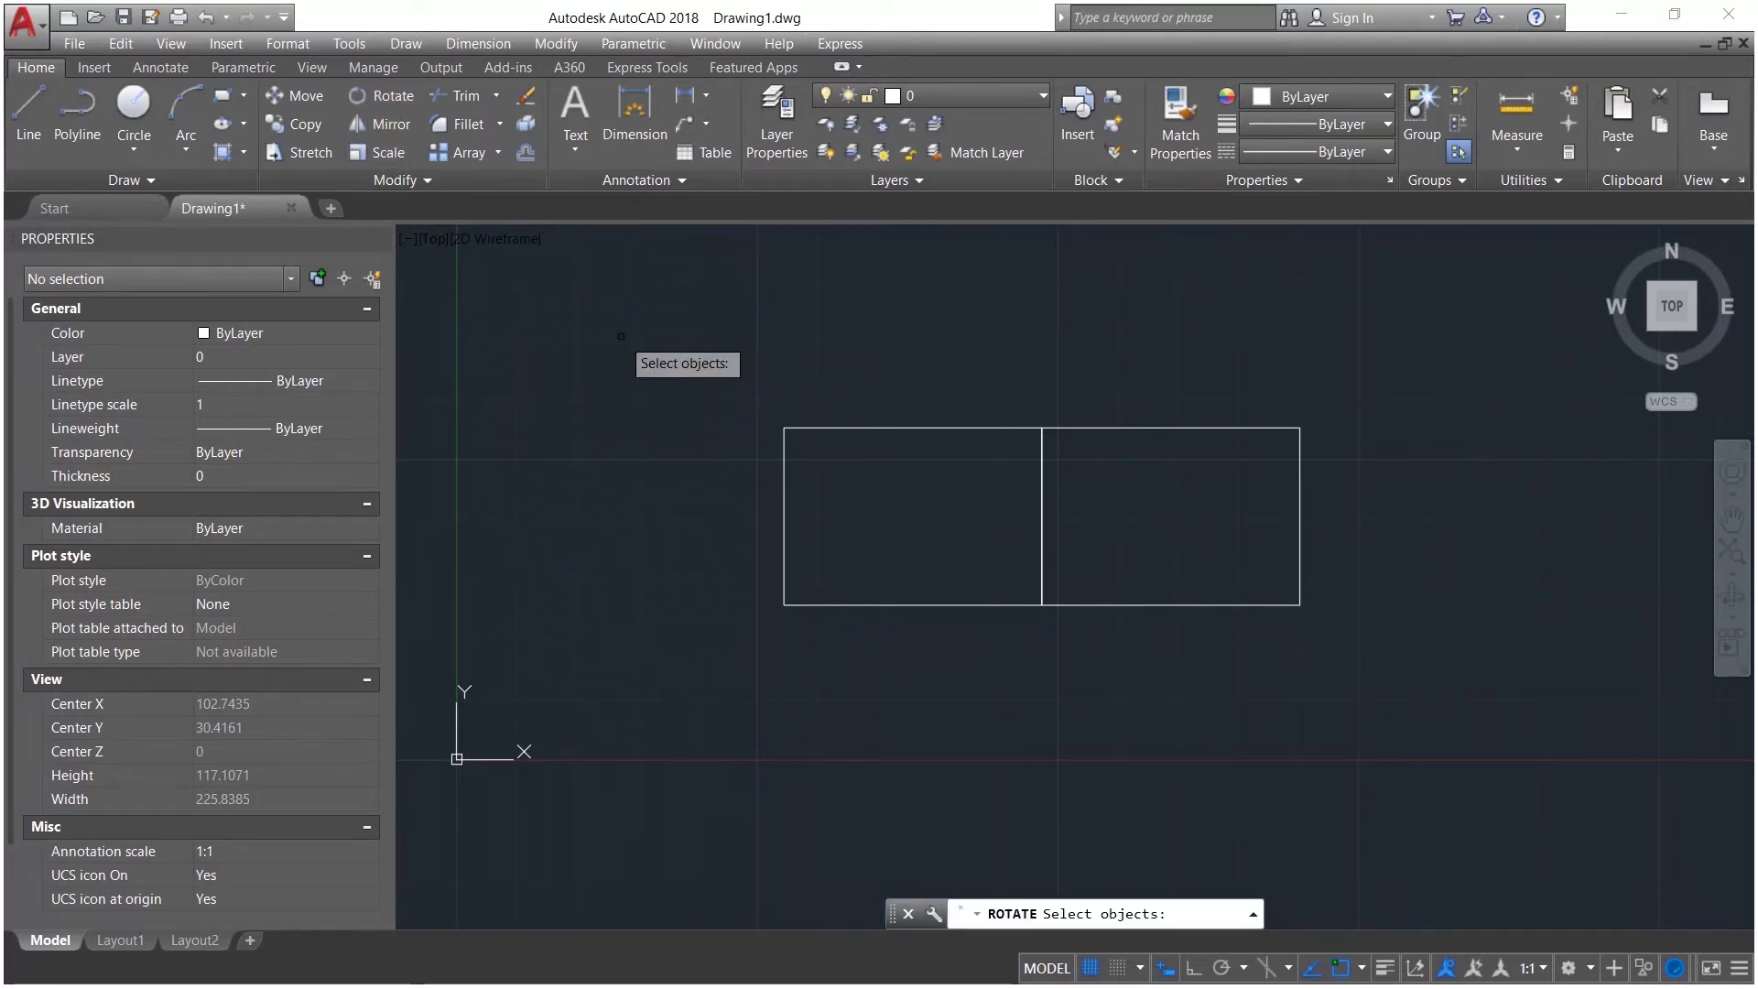
left_click(829, 429)
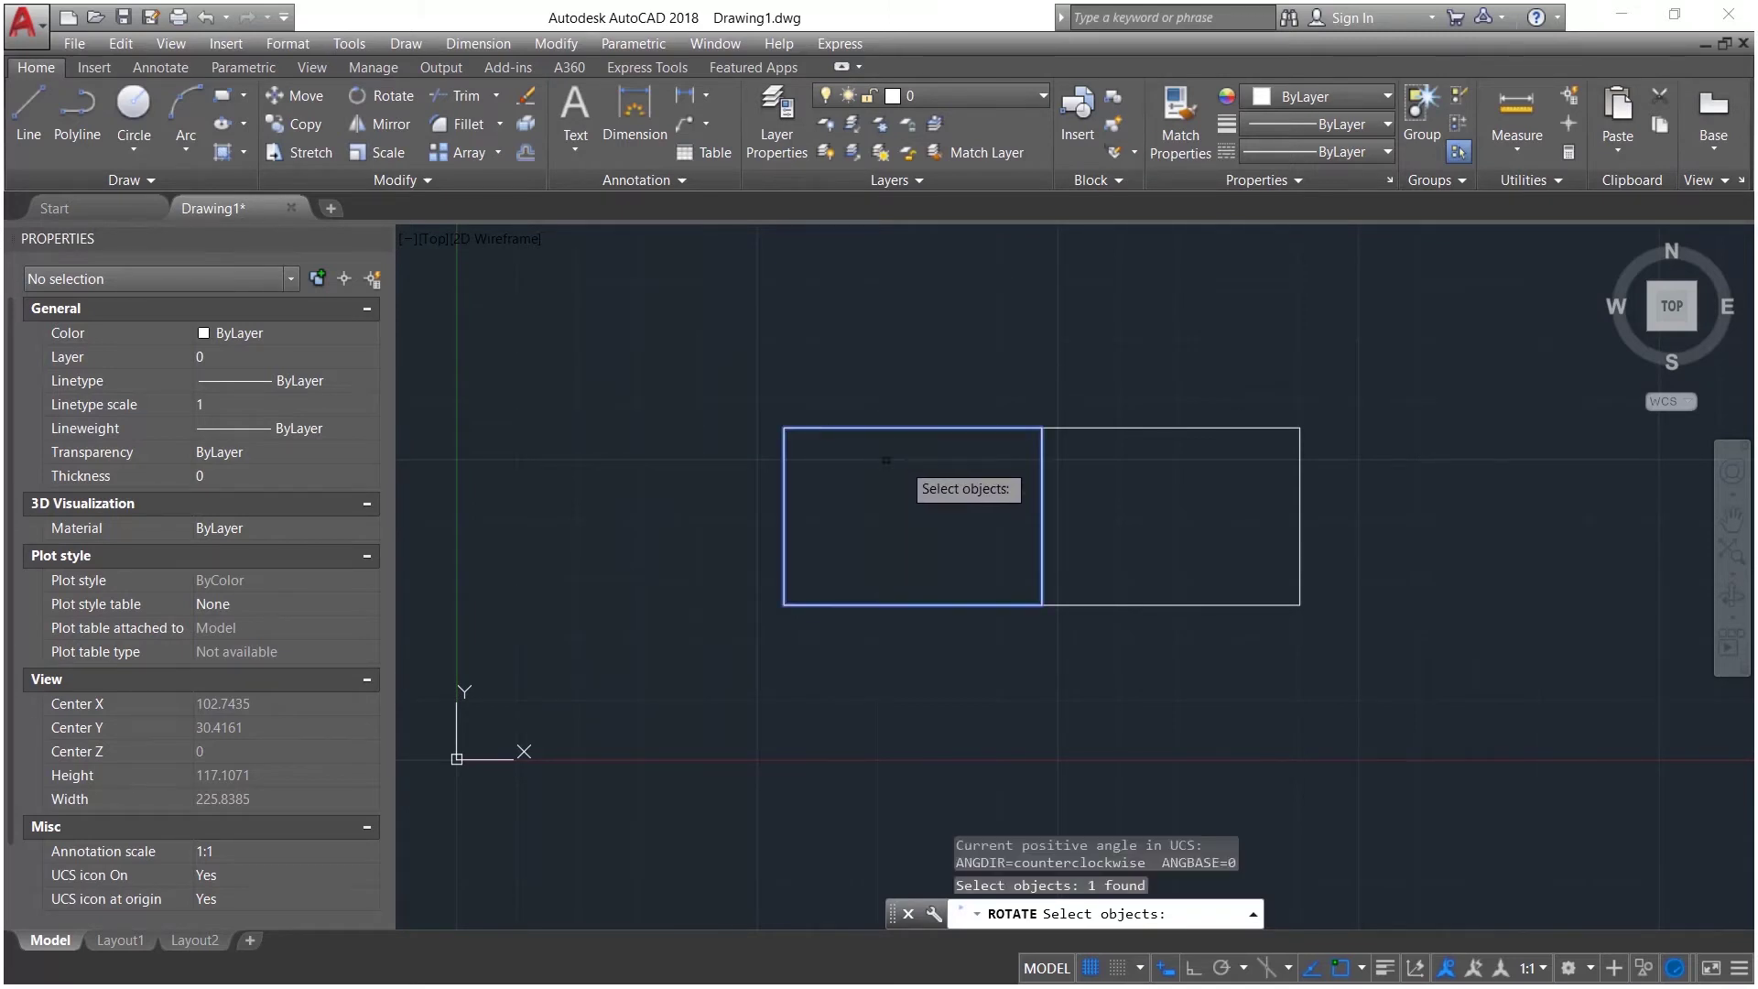
key("Return")
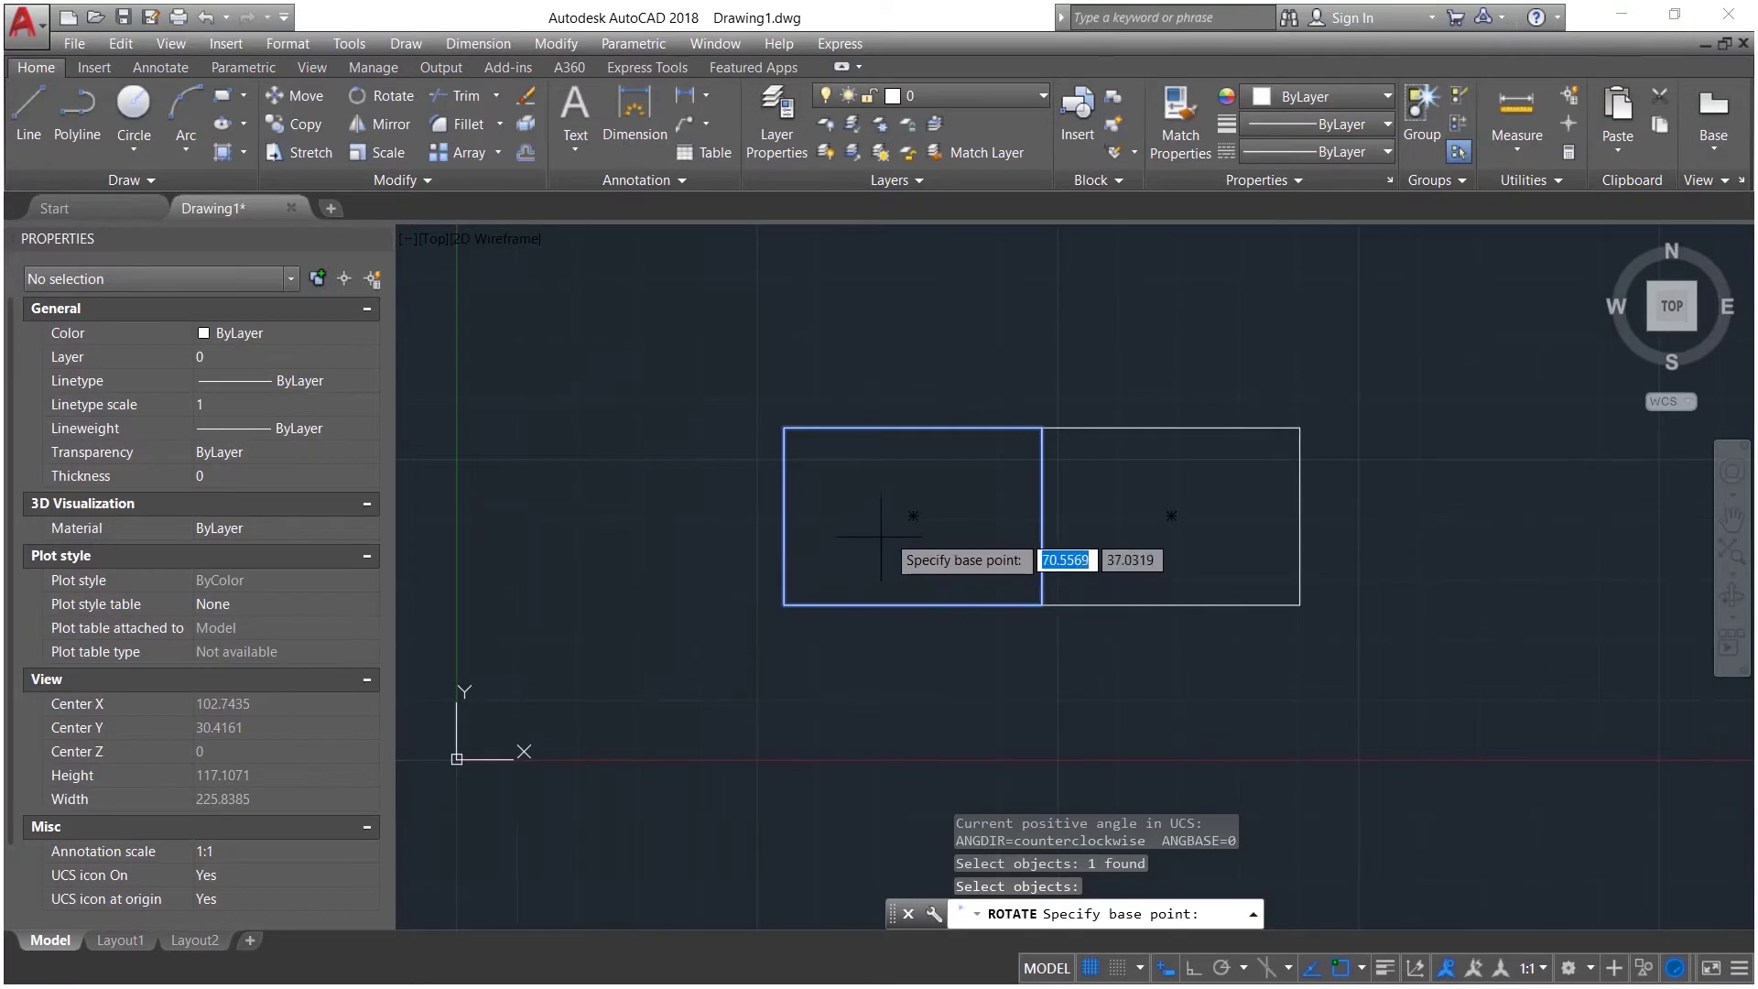
left_click(912, 515)
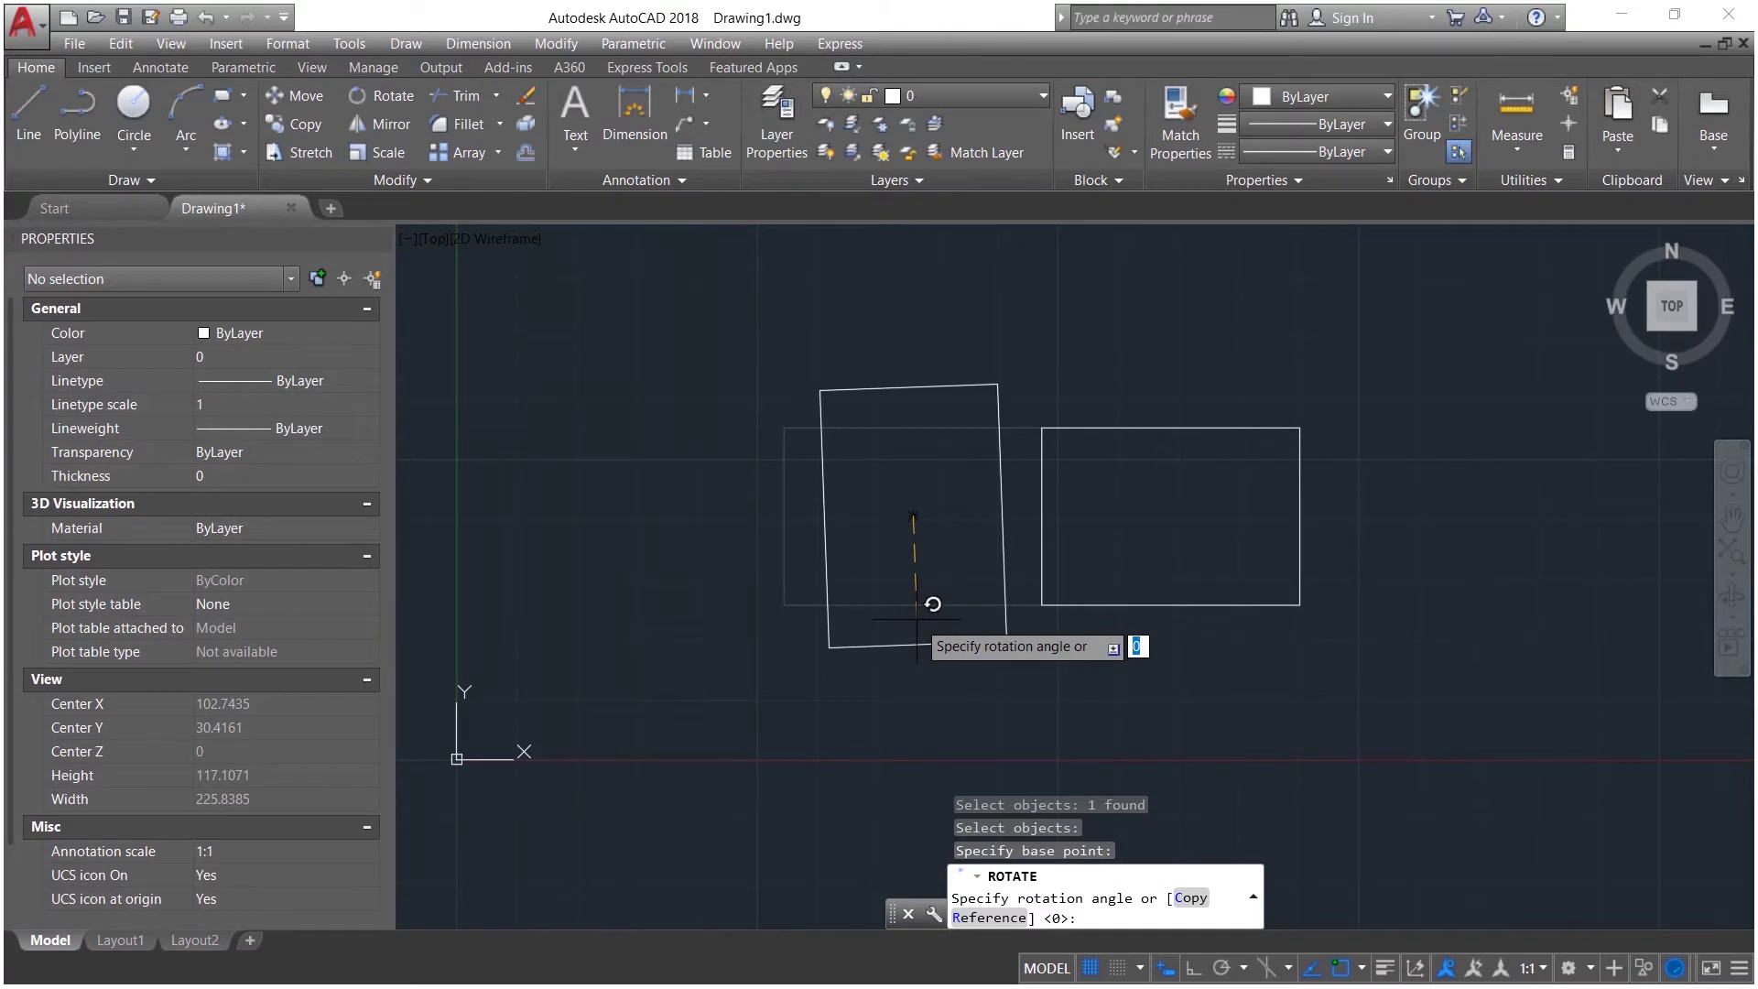
key("Return")
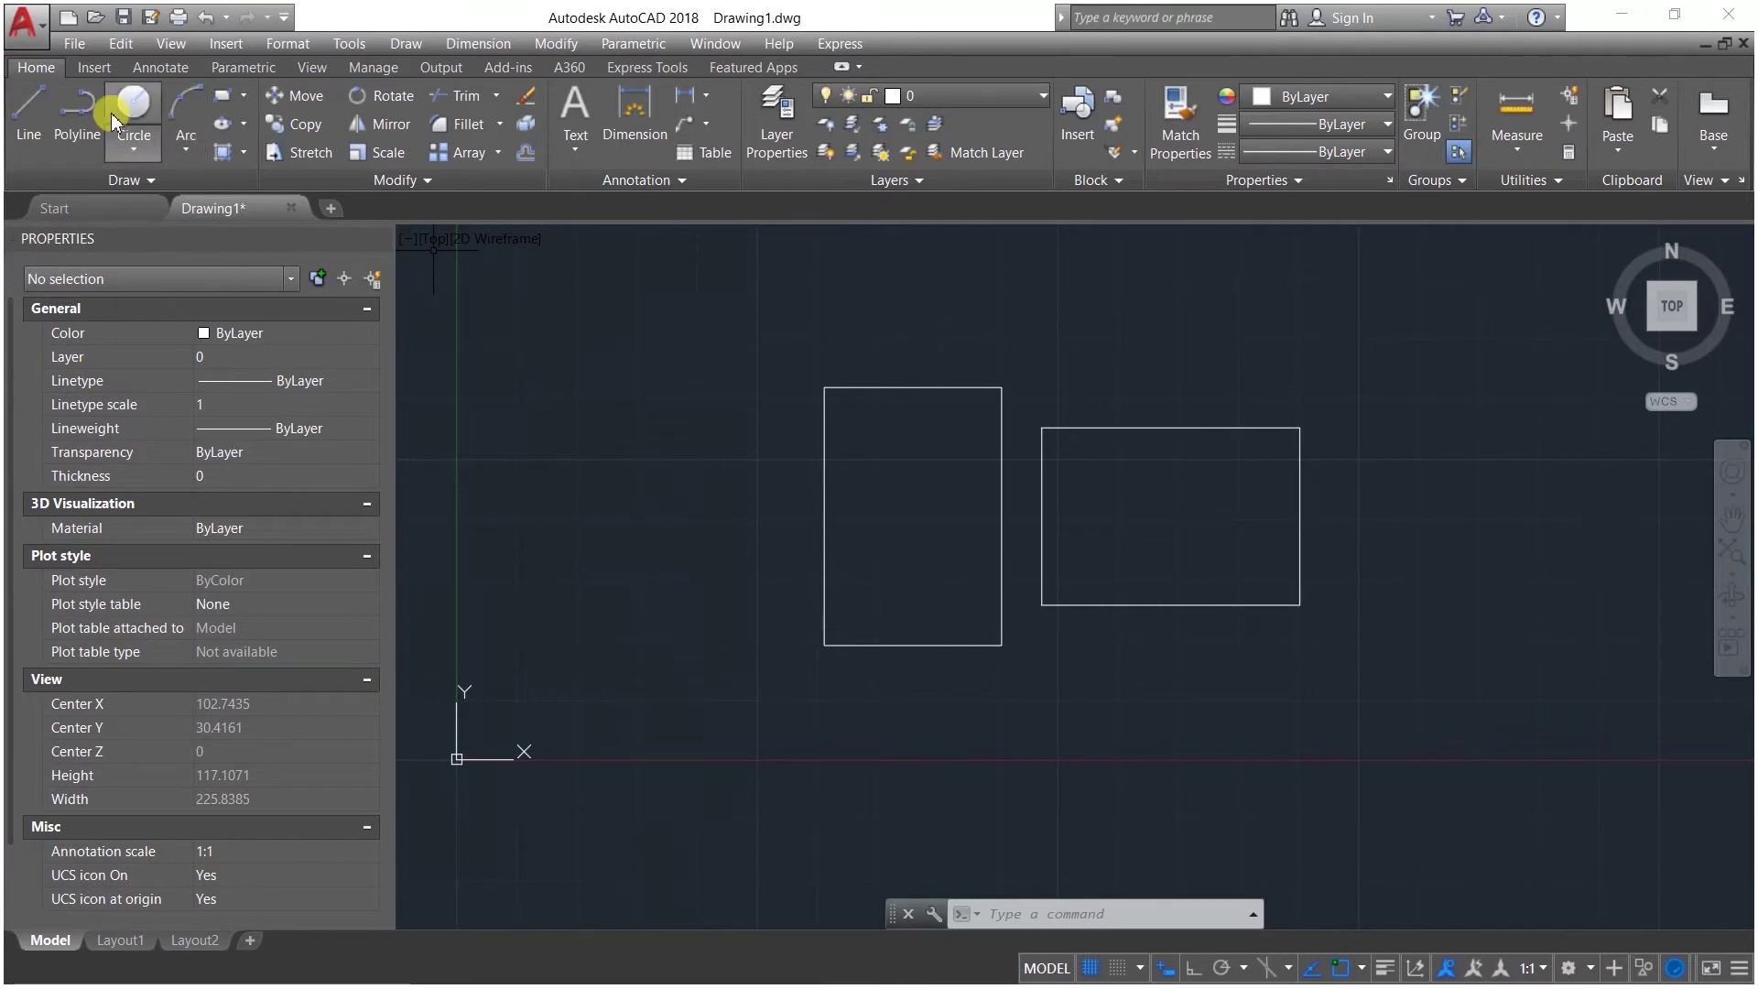
Step: Draw two connected lines freehand across the right rectangle, forming a V that points beyond its right side
left_click(28, 108)
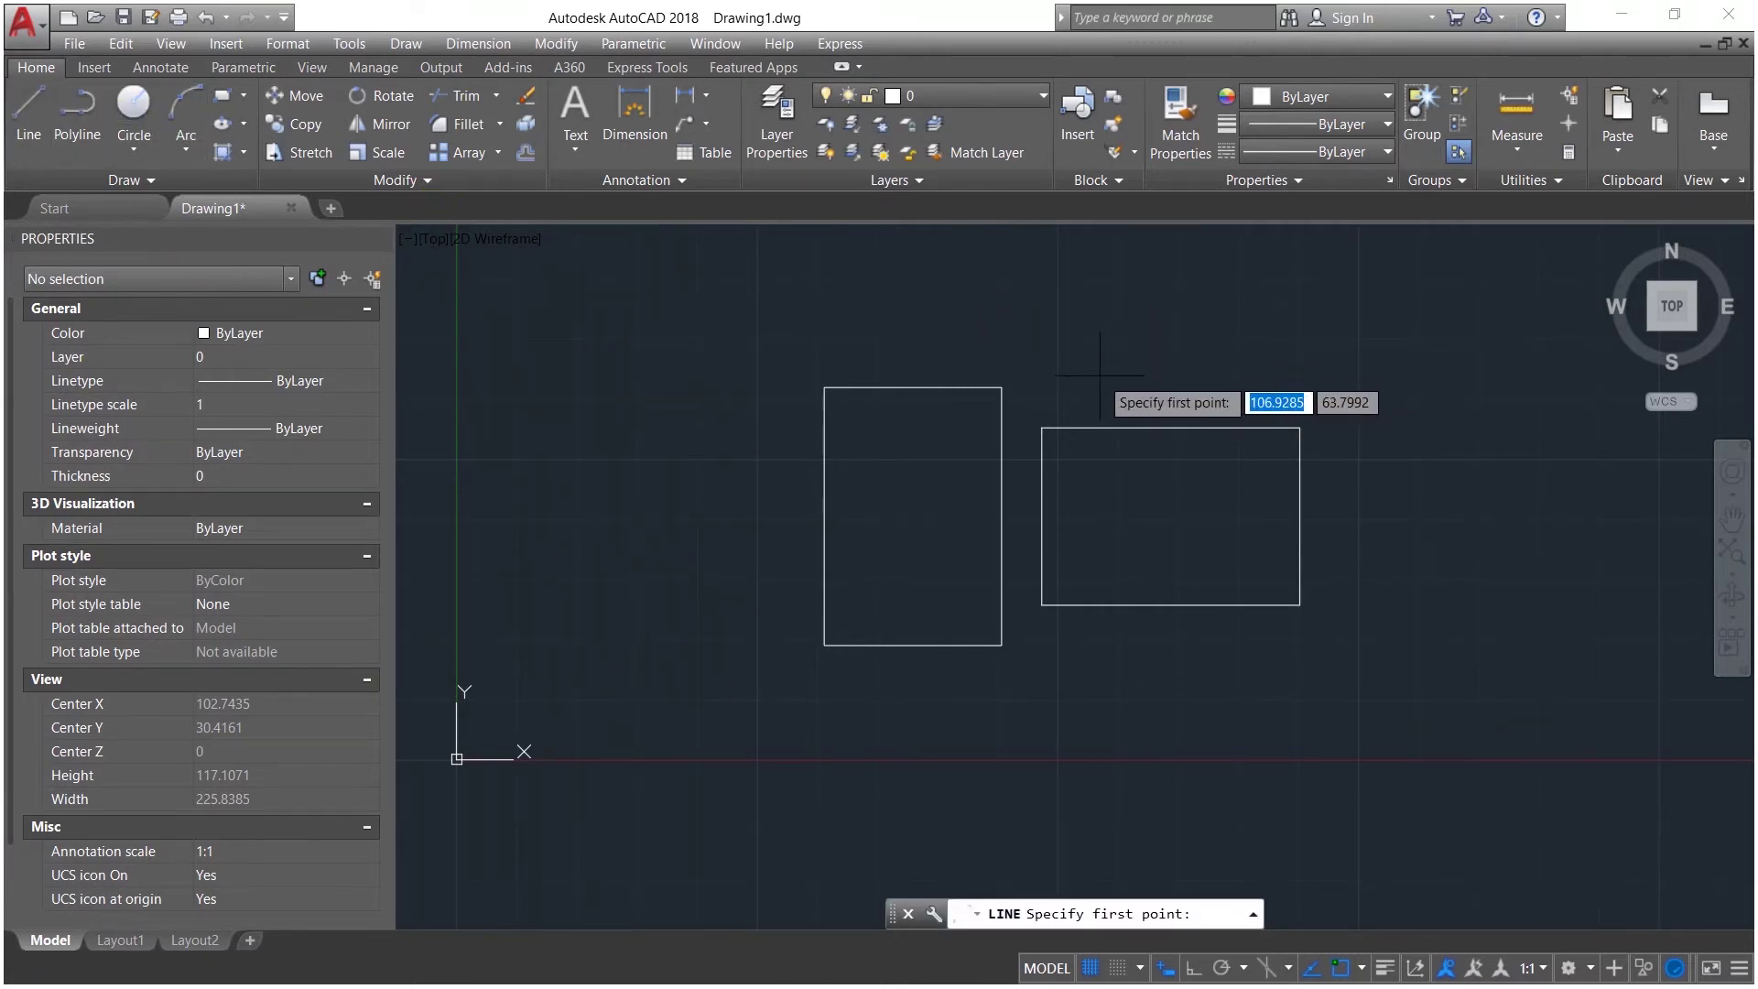
left_click(1100, 374)
left_click(1349, 526)
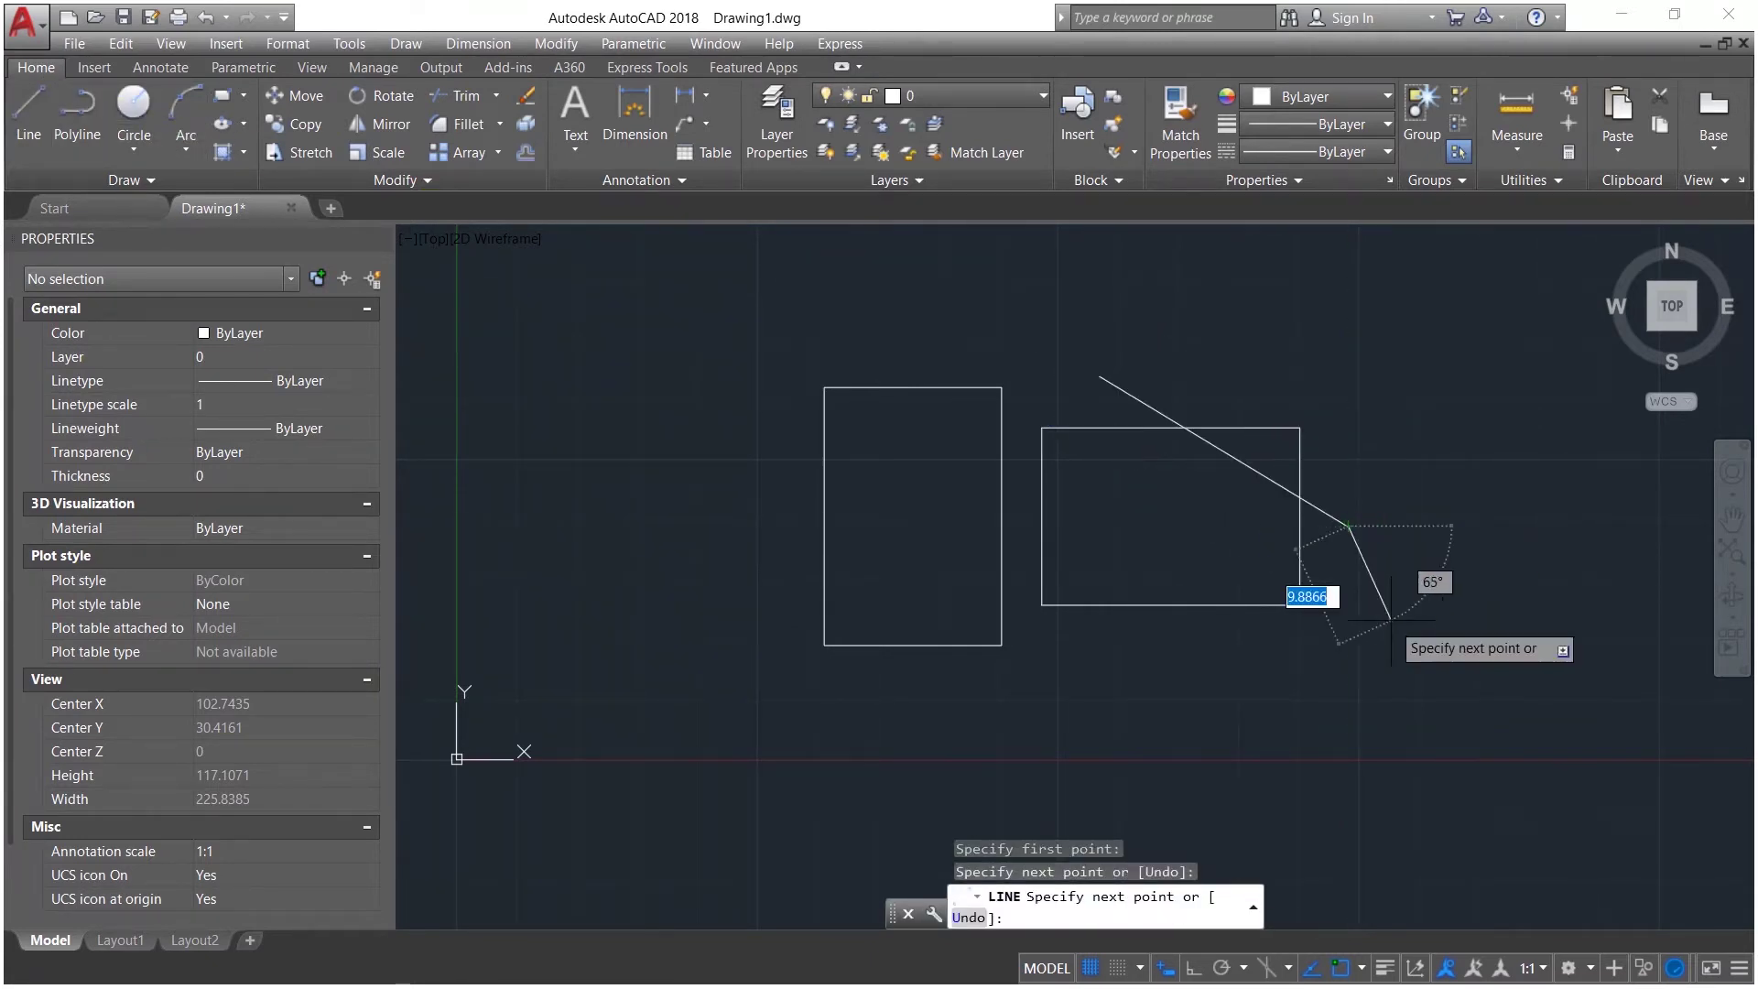
left_click(1118, 669)
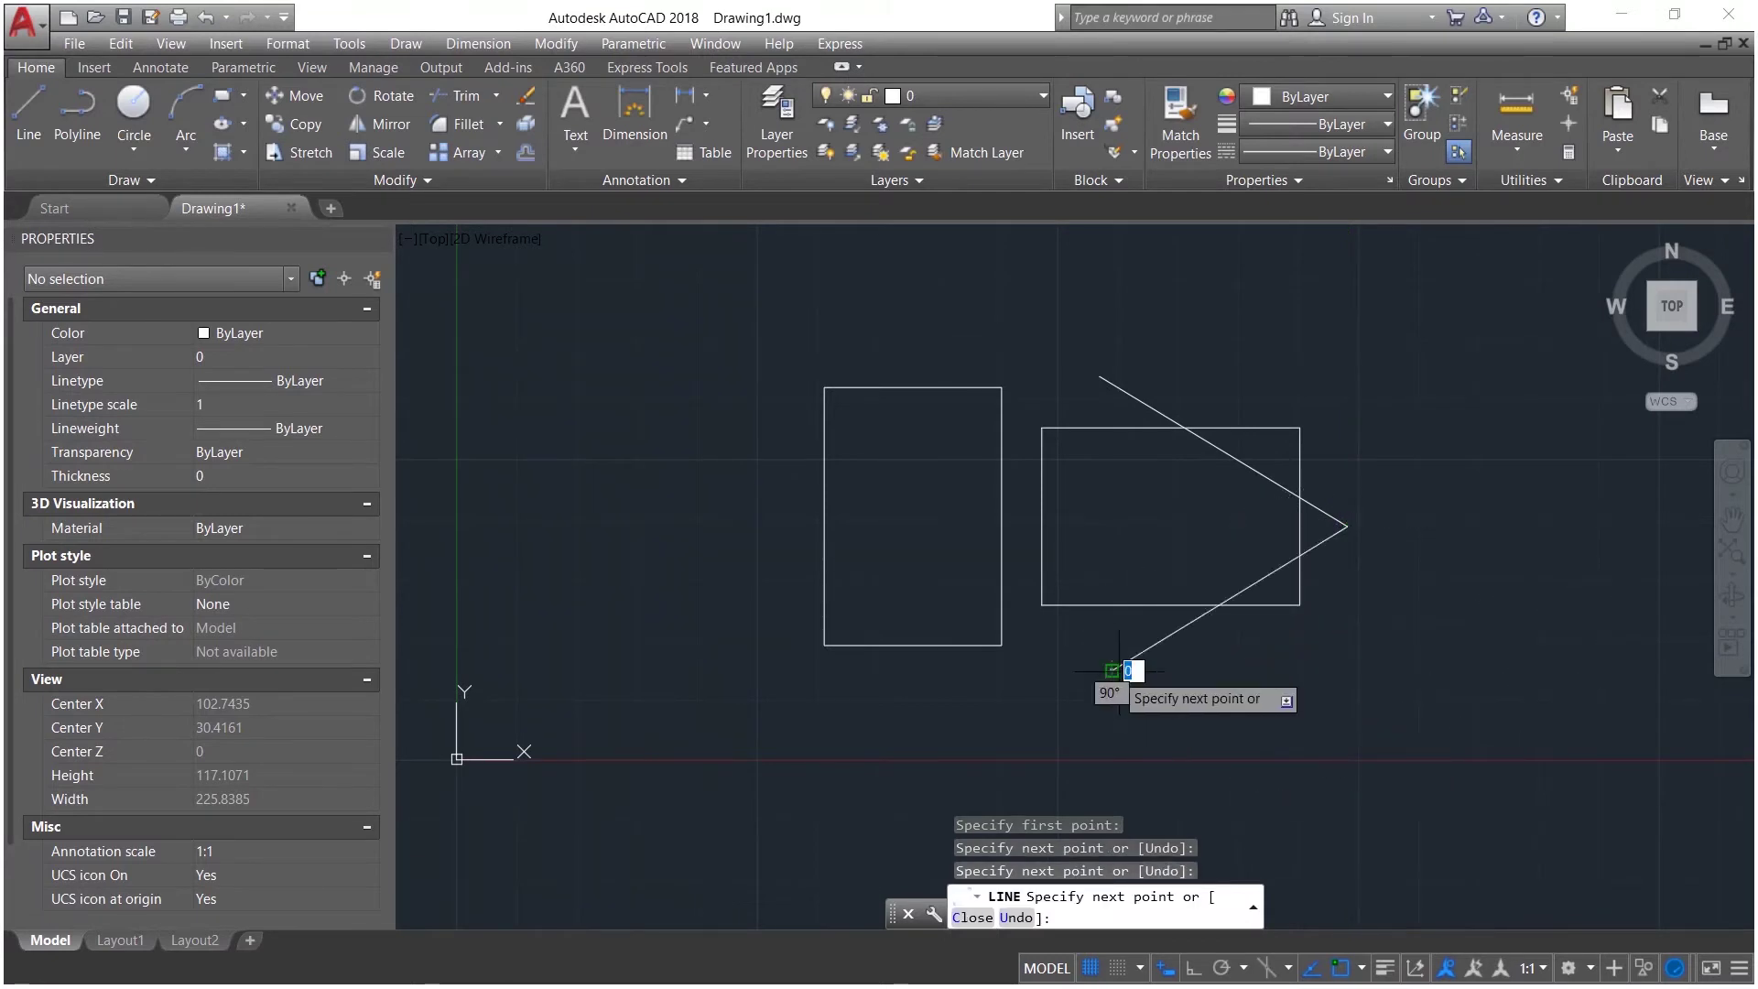
key("Return")
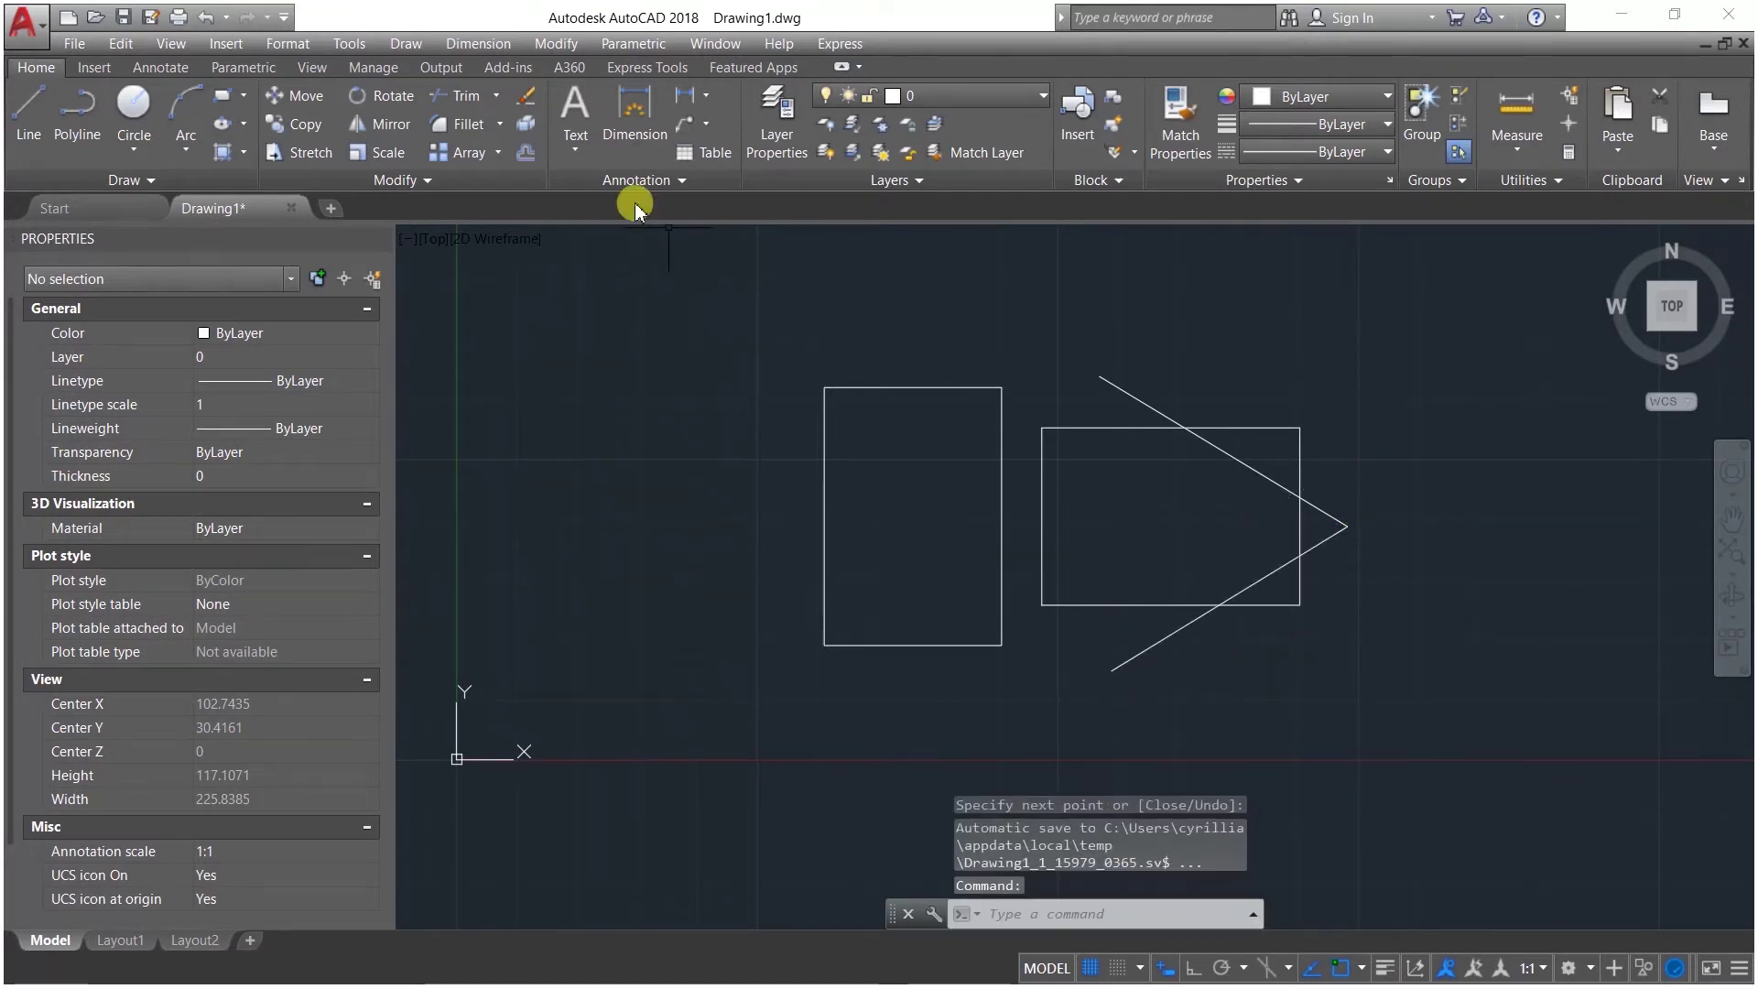
Step: Trim the right rectangle's two right corners and the projecting line ends, leaving one closed outline with angled corners
left_click(458, 95)
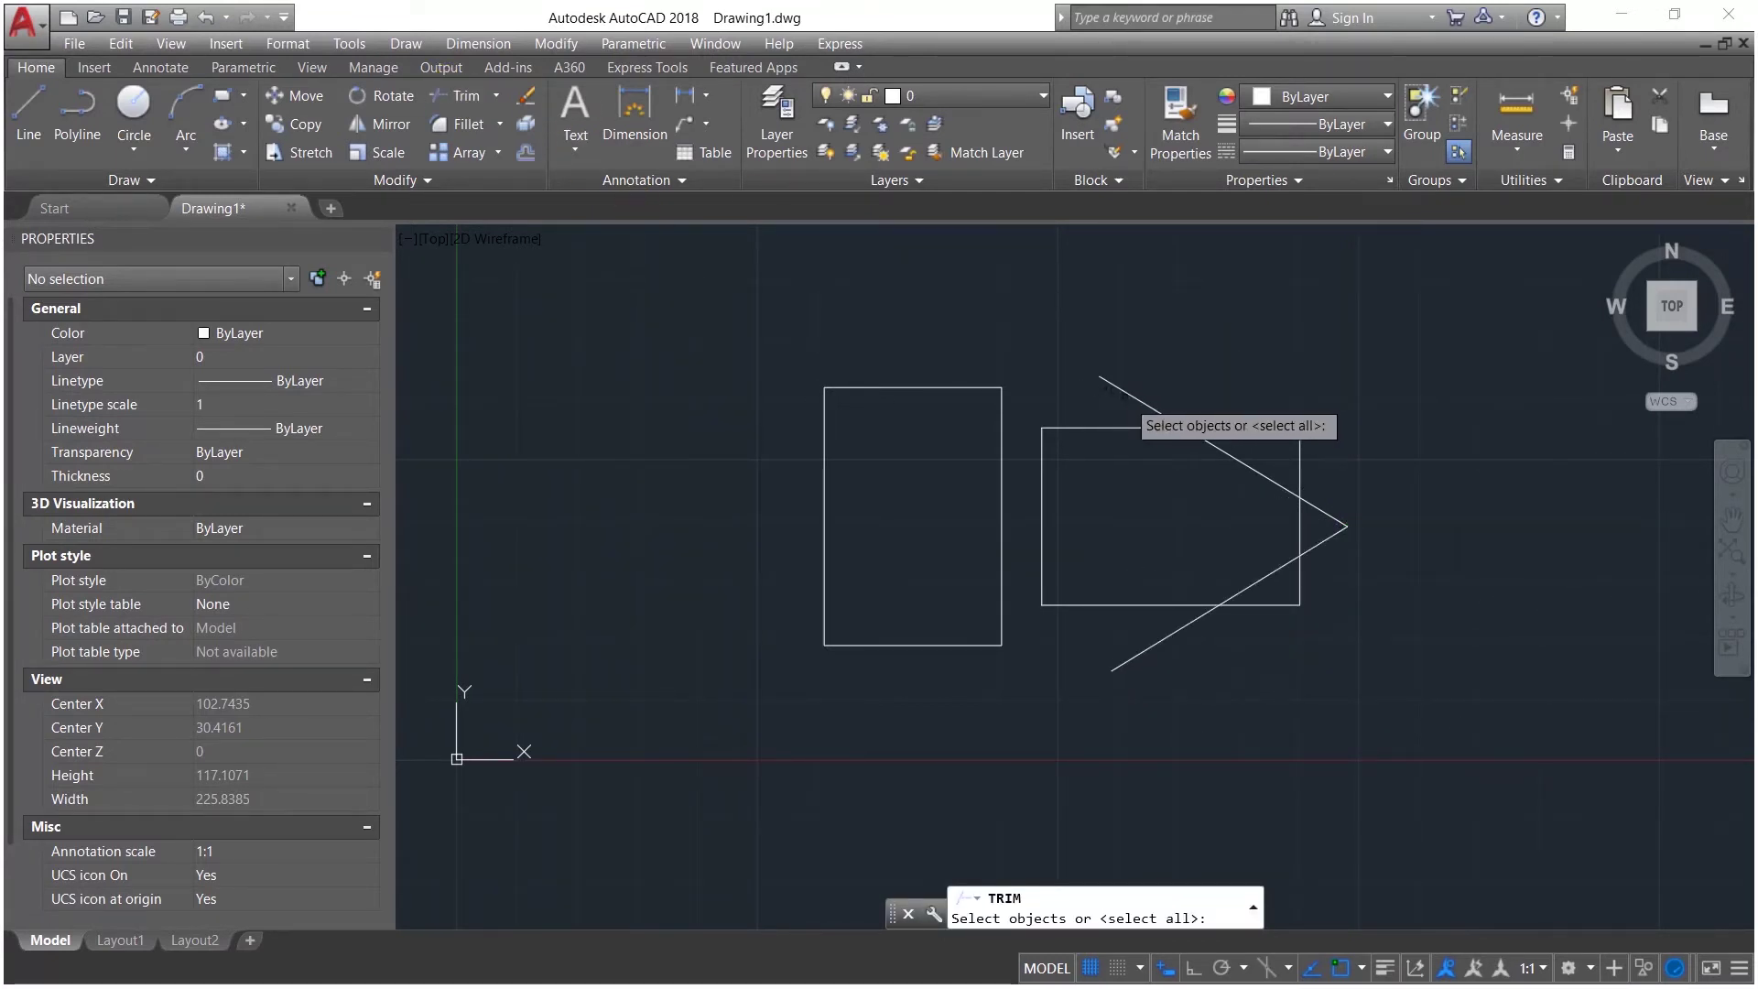
key("Return")
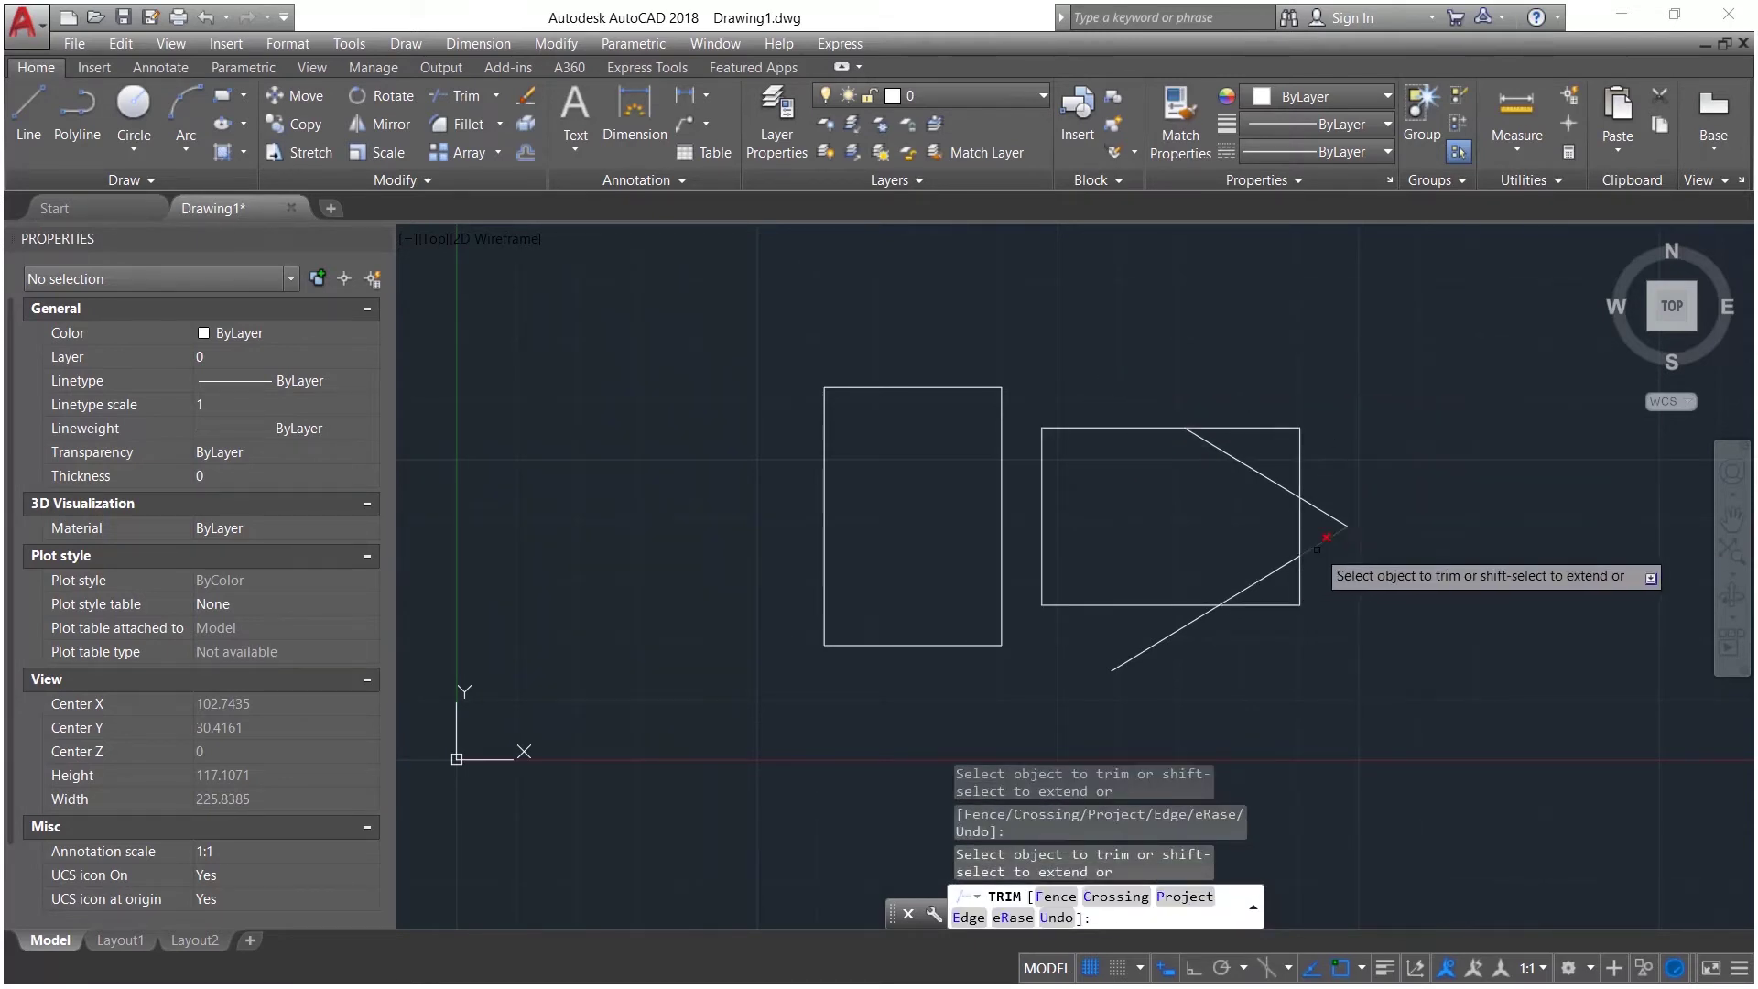
left_click(1298, 488)
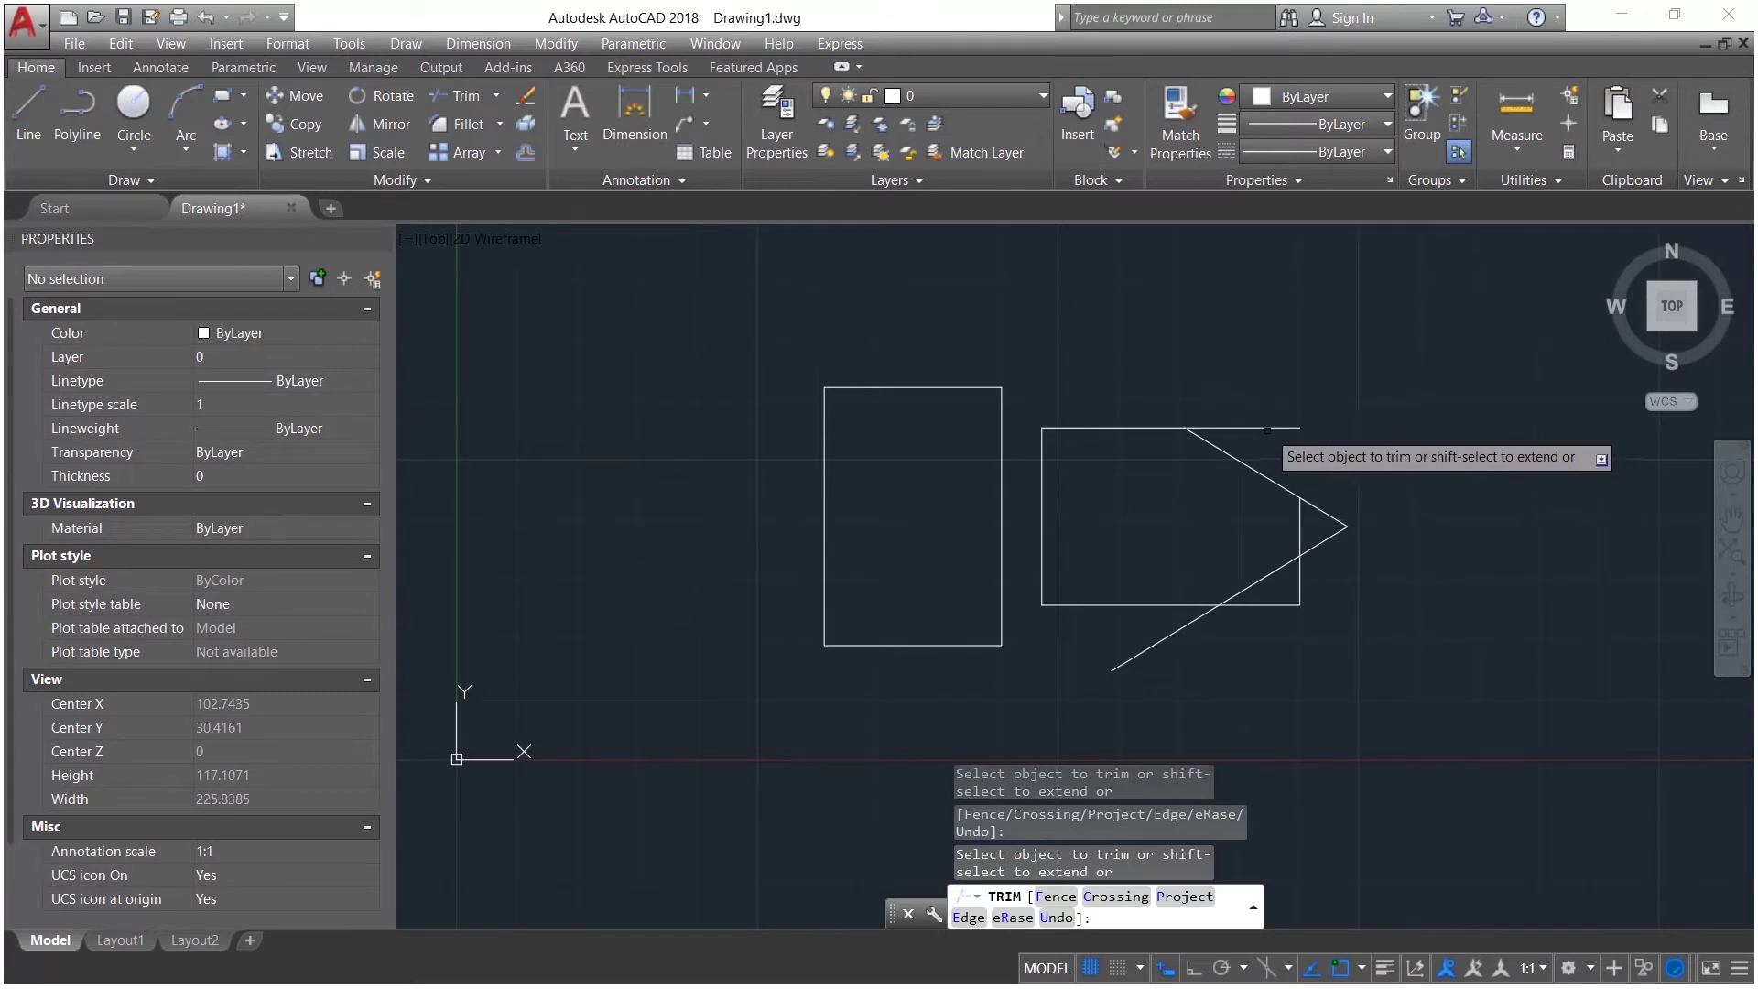
left_click(1267, 427)
left_click(1310, 502)
left_click(1332, 540)
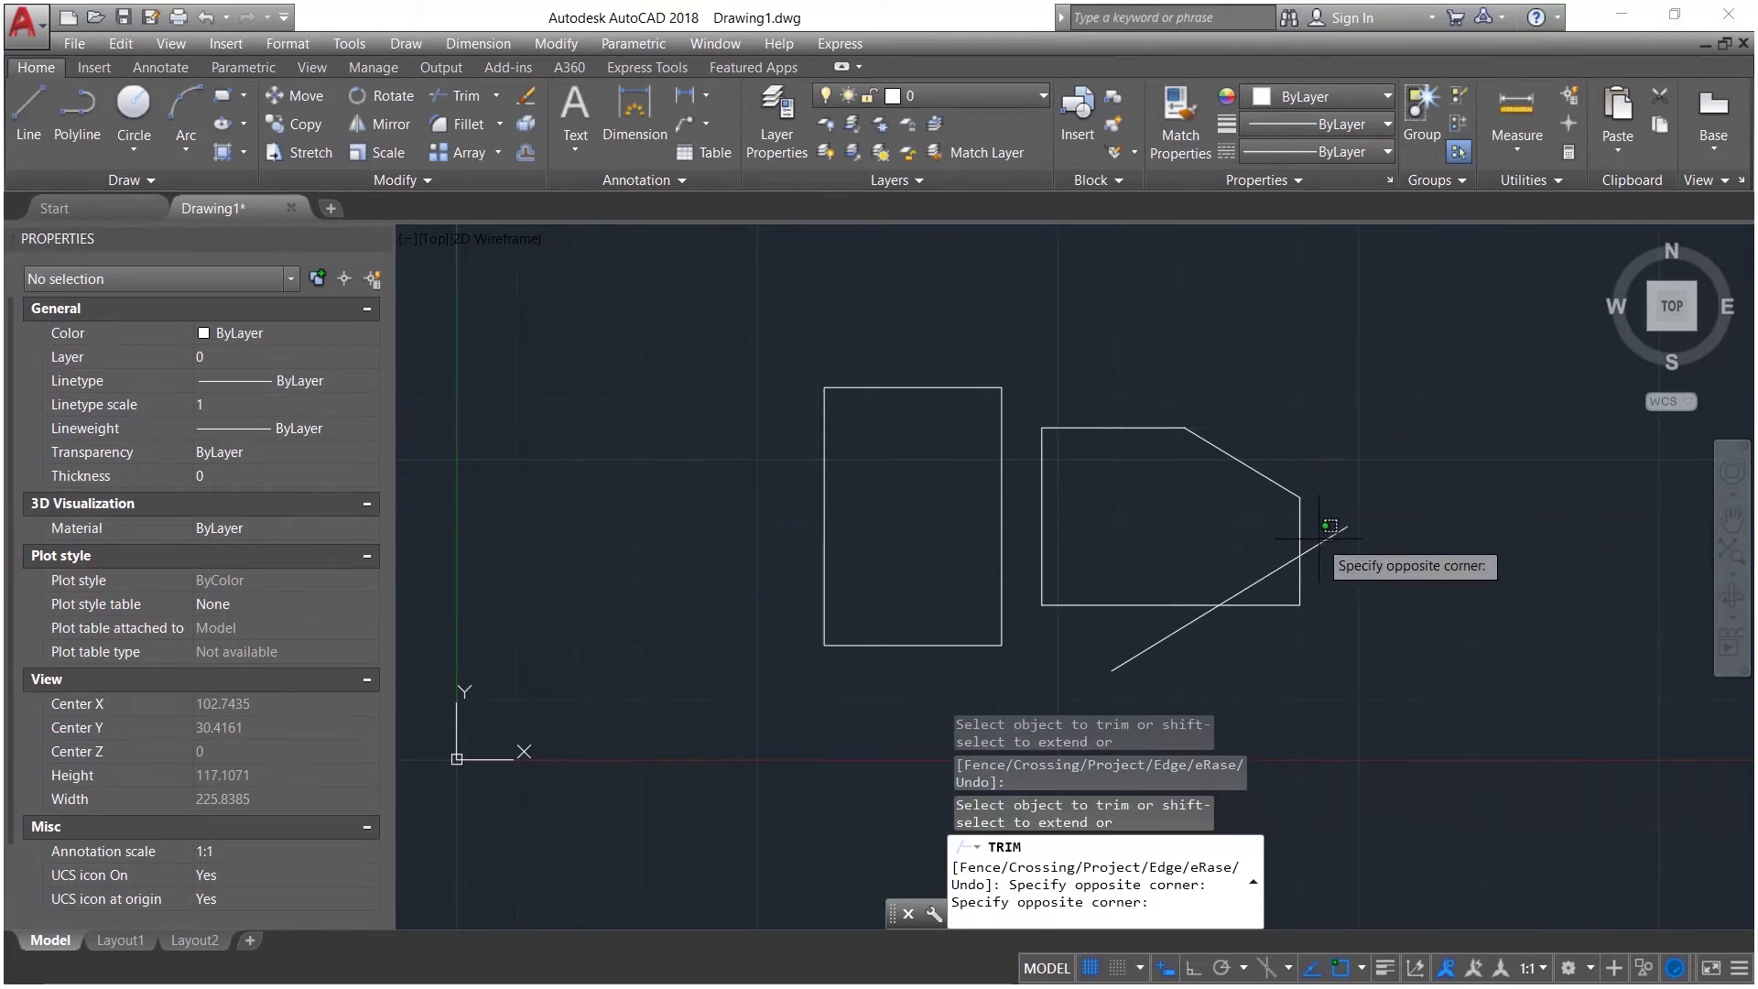
left_click(1316, 538)
left_click(1311, 587)
left_click(1279, 639)
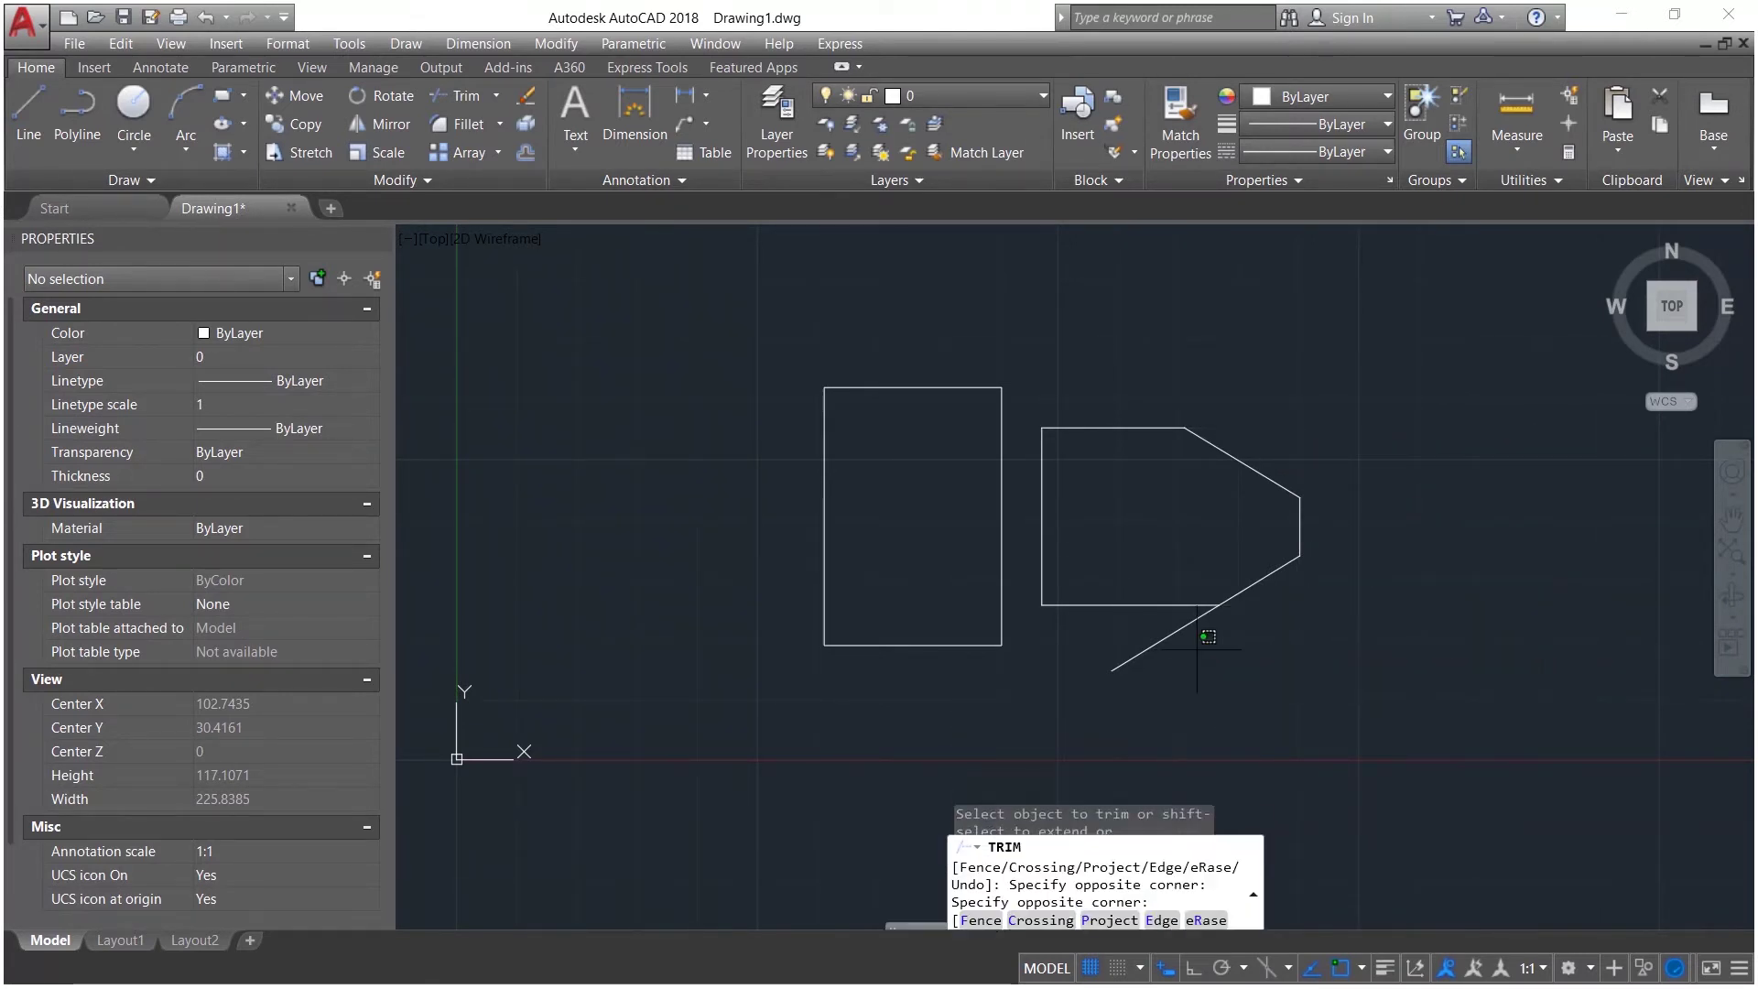
left_click(1201, 617)
key("Return")
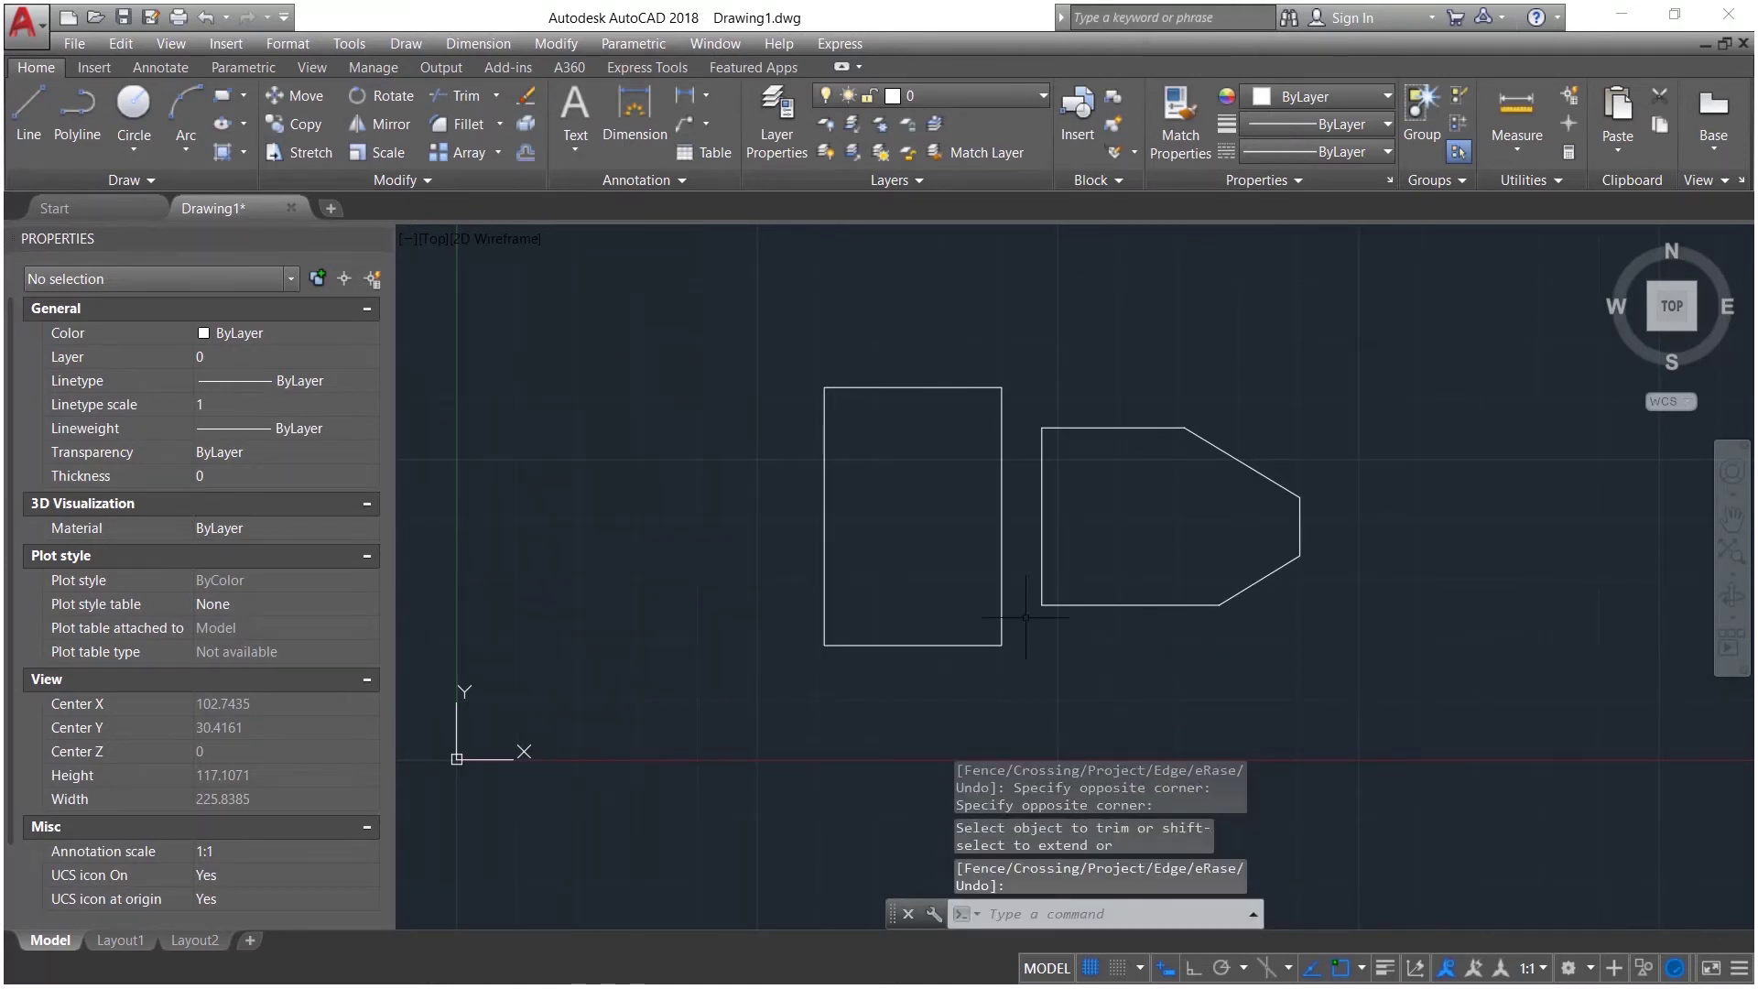
Step: Erase the upright rectangle on the left, keeping the trimmed shape
left_click(525, 95)
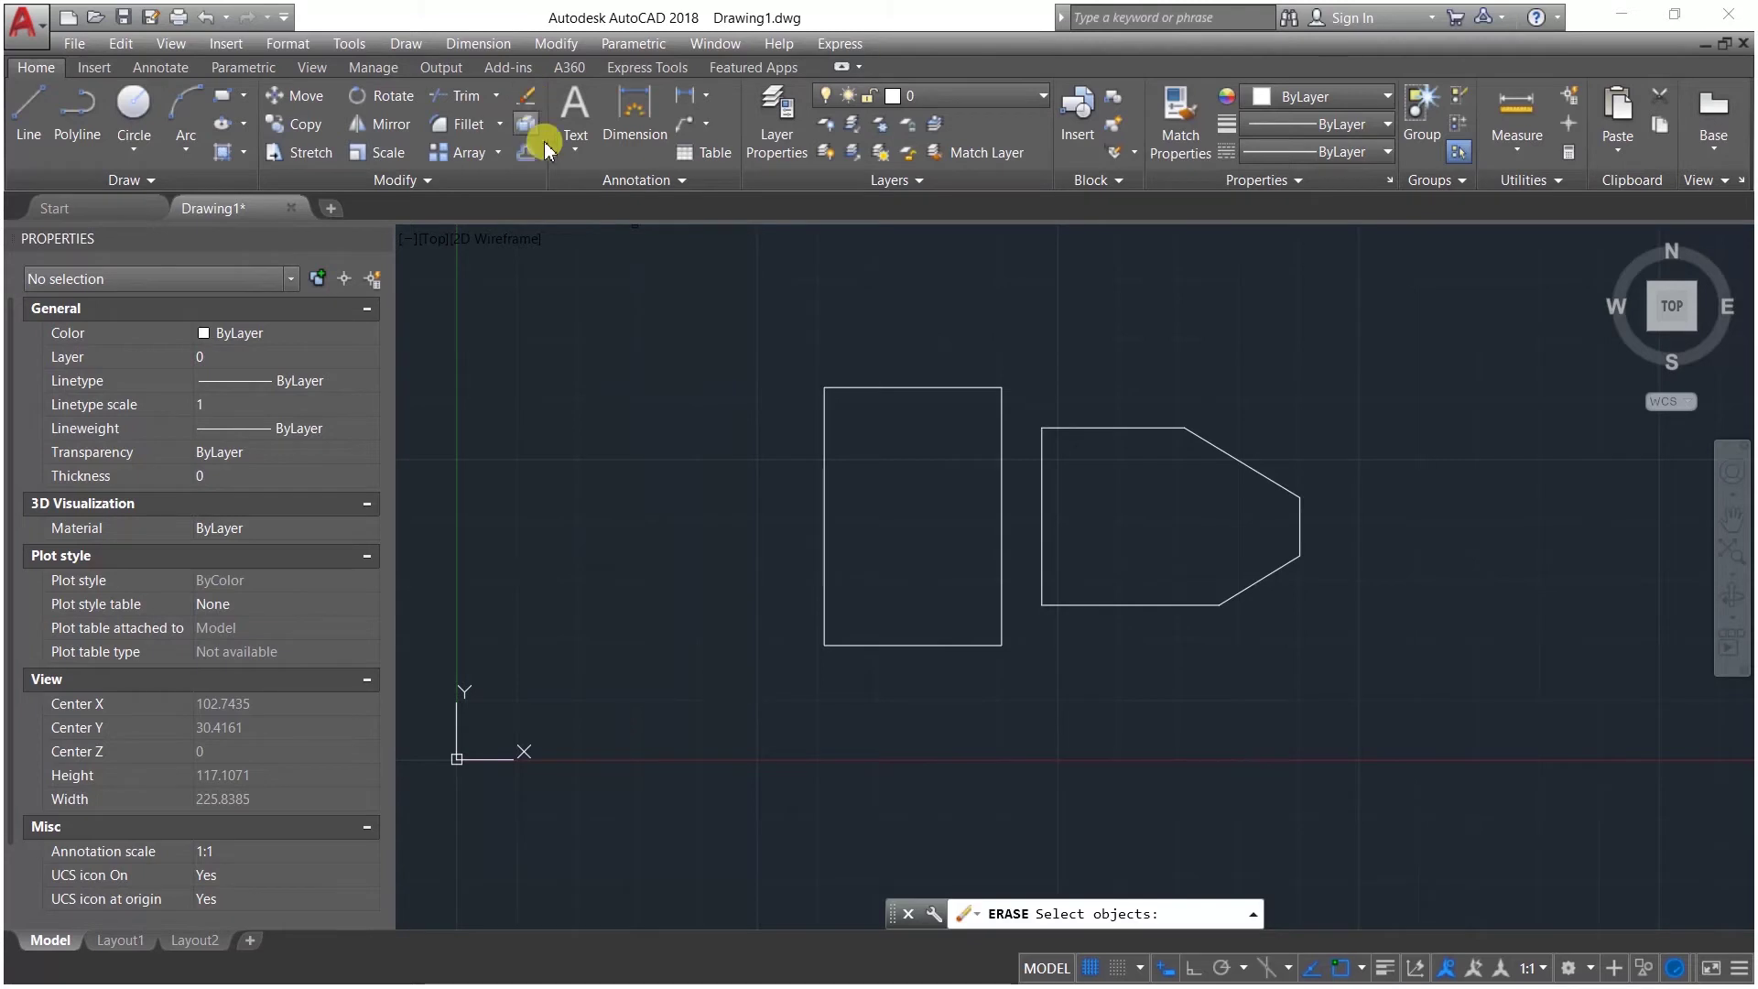
left_click(1062, 427)
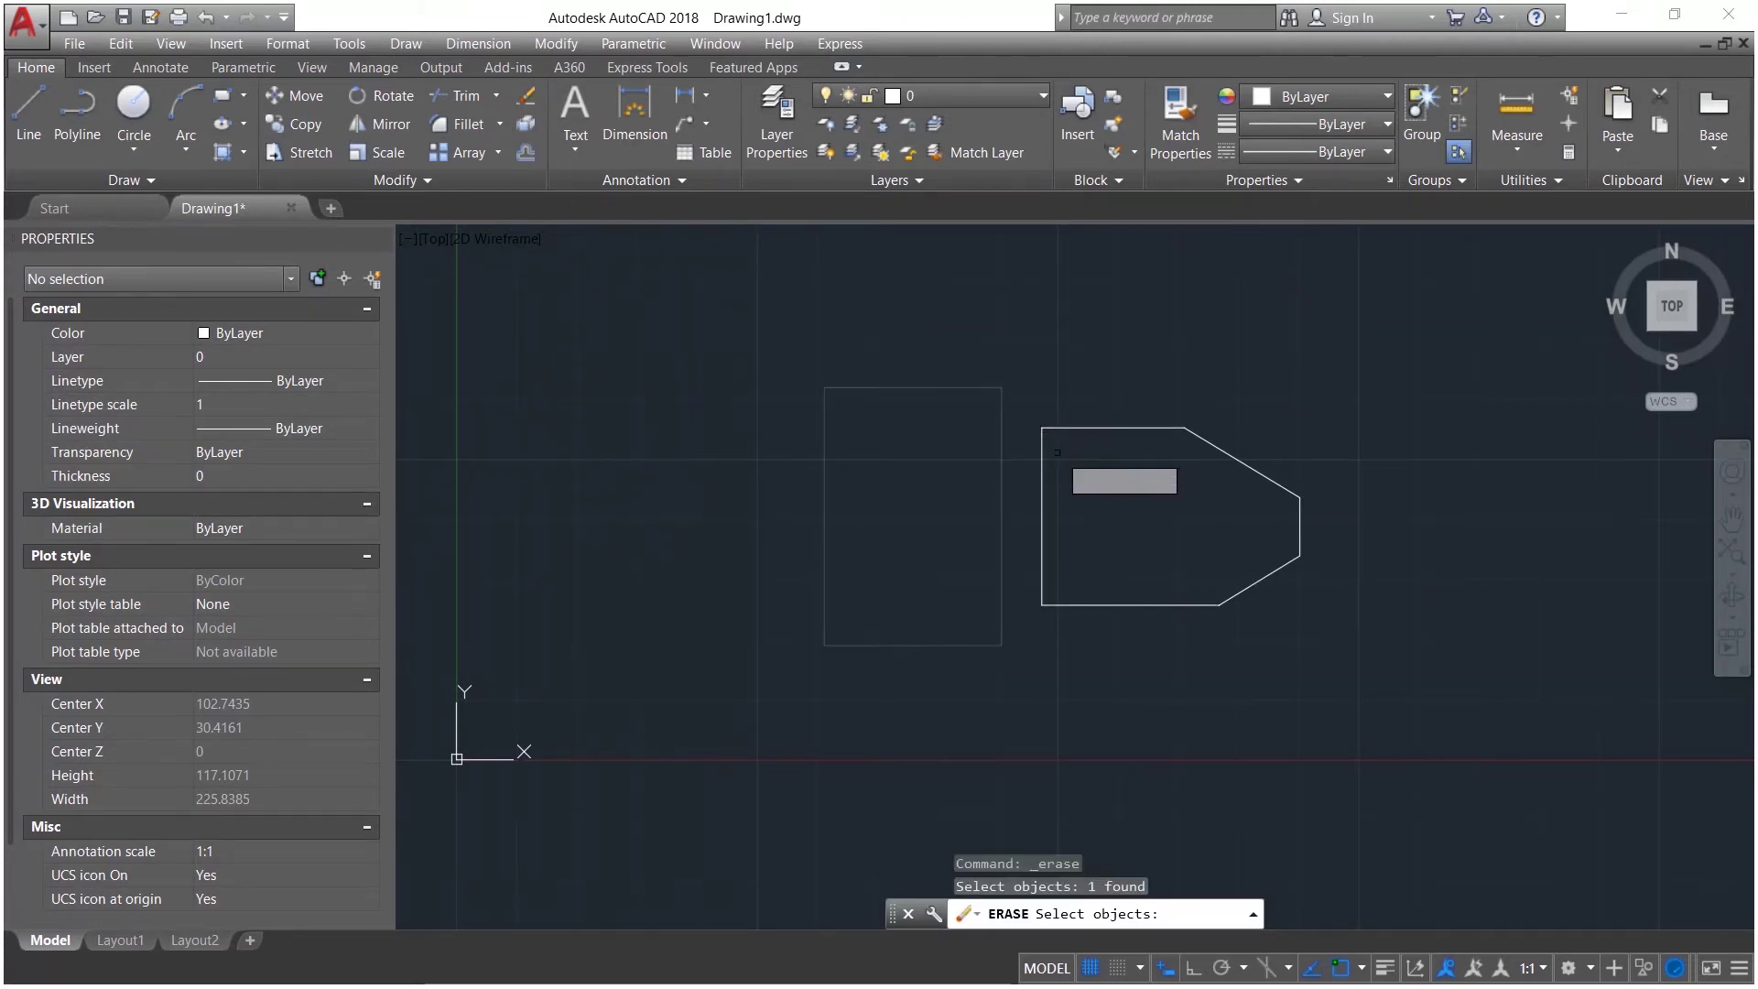
key("Return")
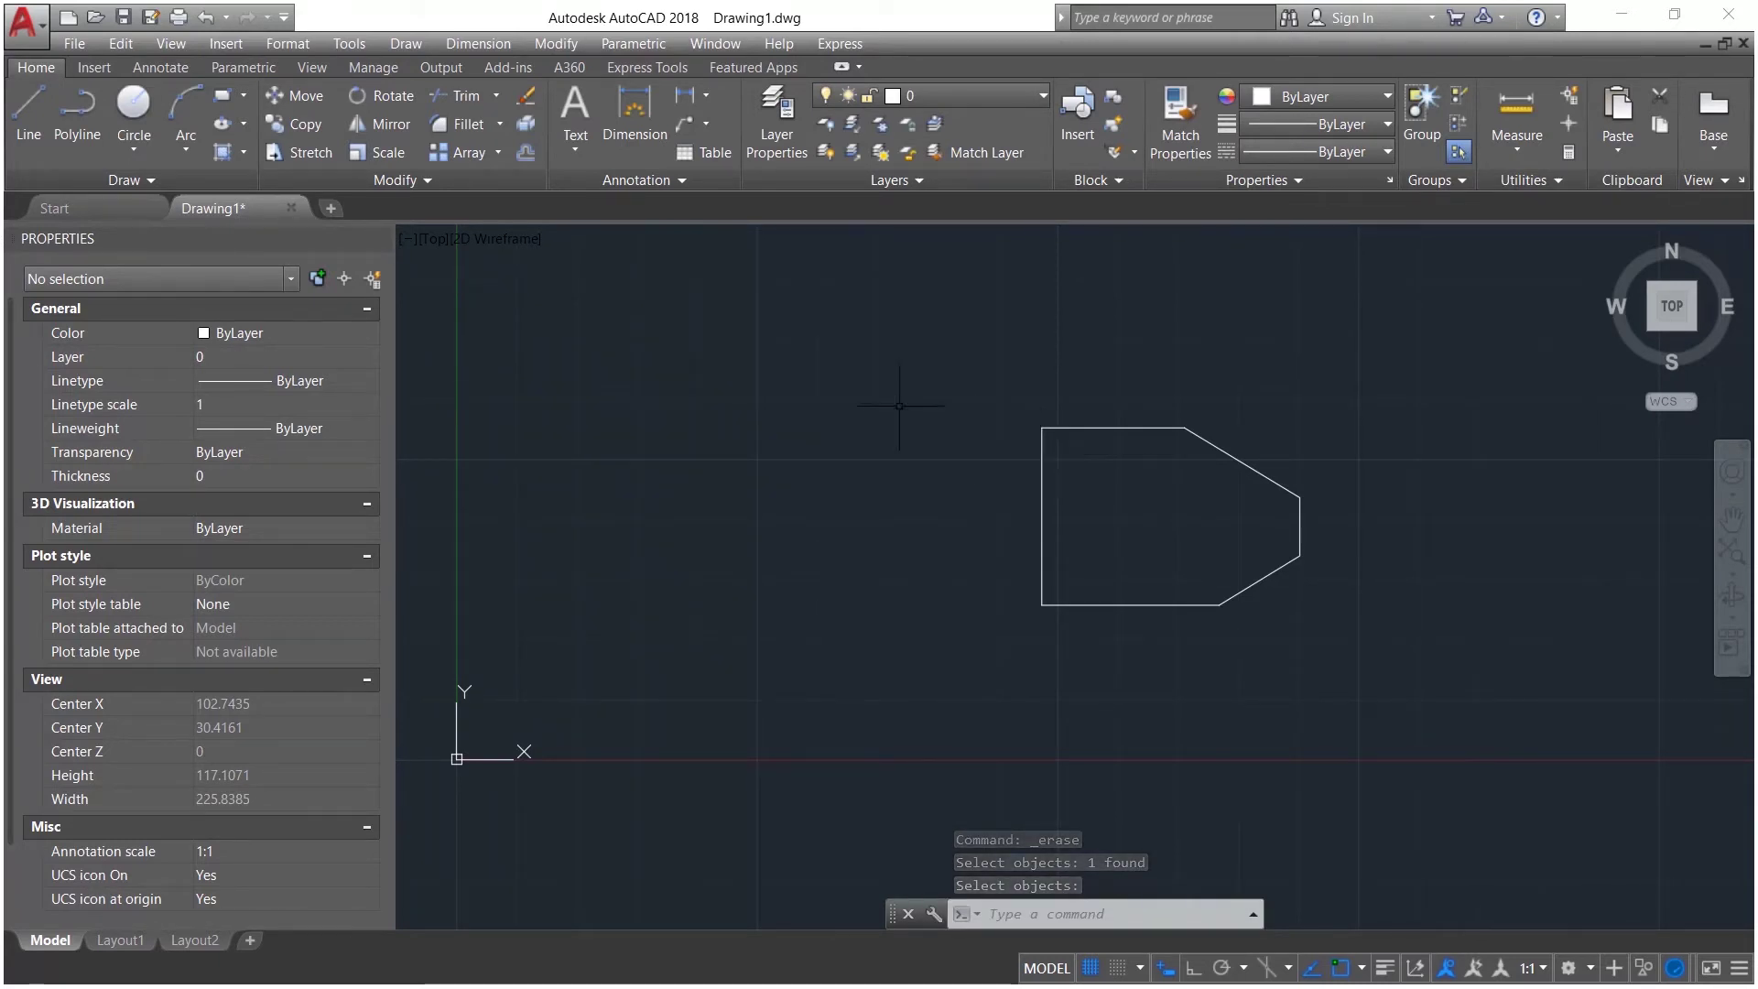
Step: Draw a closed six-sided stepped outline freehand with connected lines, left of the existing shape, with a slanted step down to a low right end
left_click(40, 122)
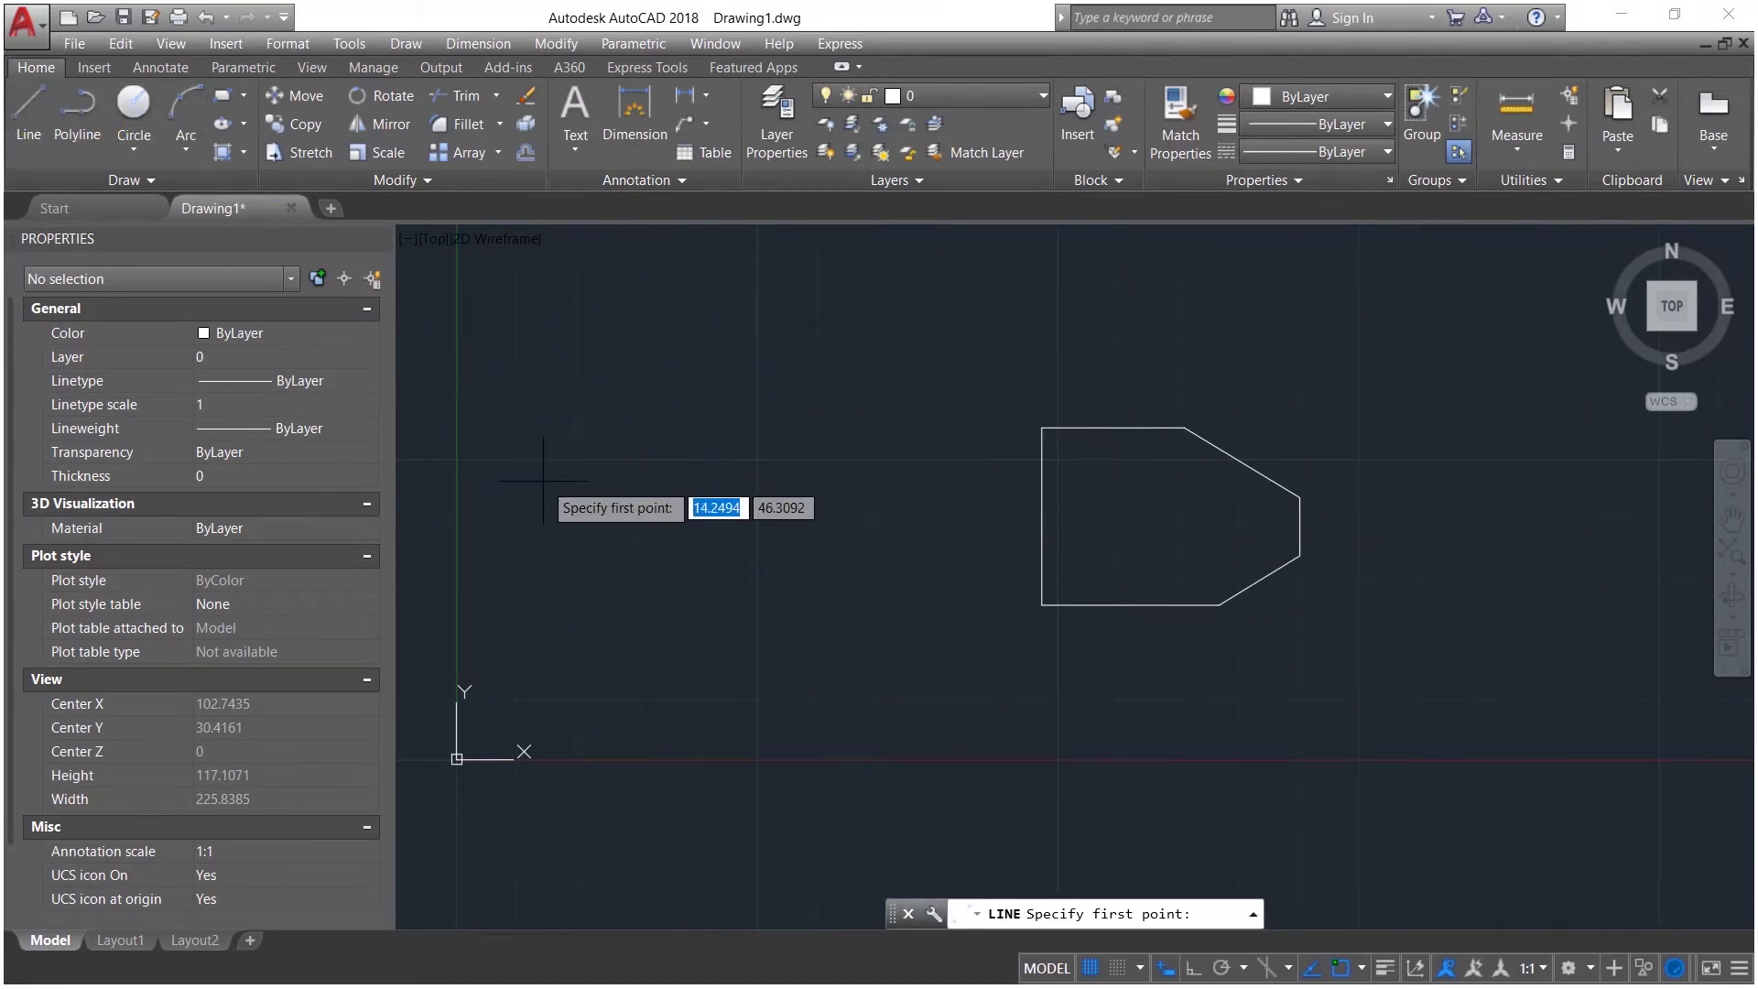
left_click(539, 405)
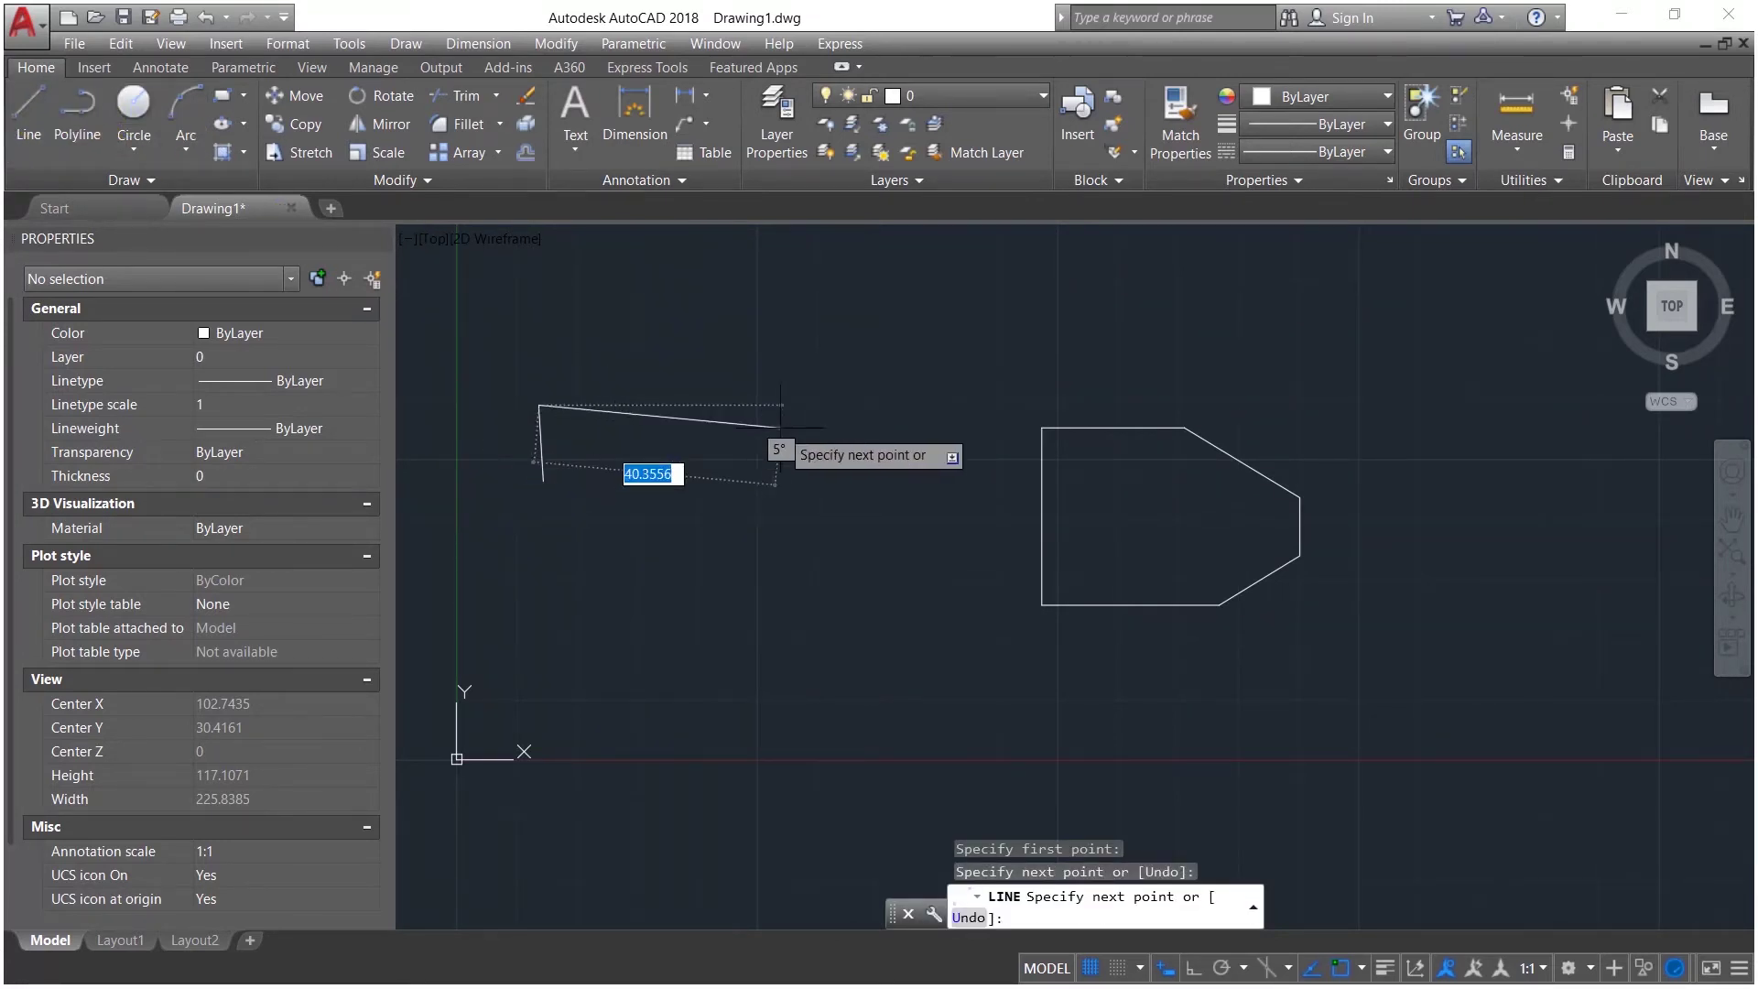
left_click(650, 402)
left_click(685, 452)
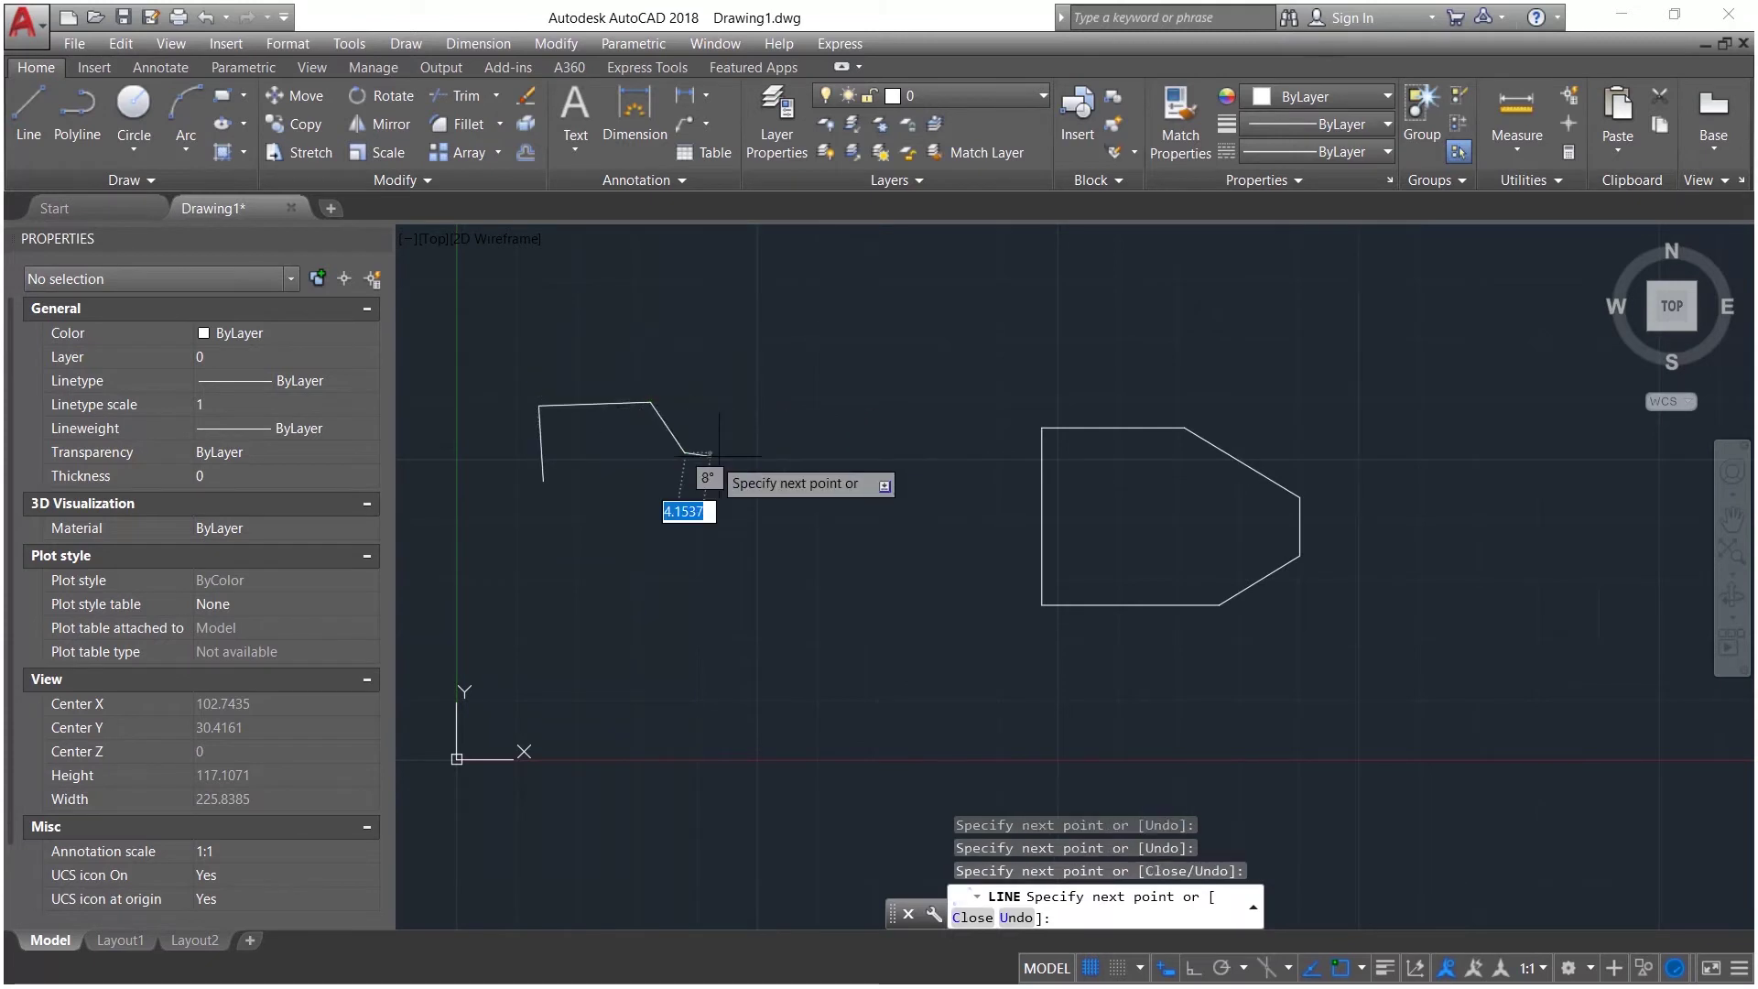
left_click(770, 453)
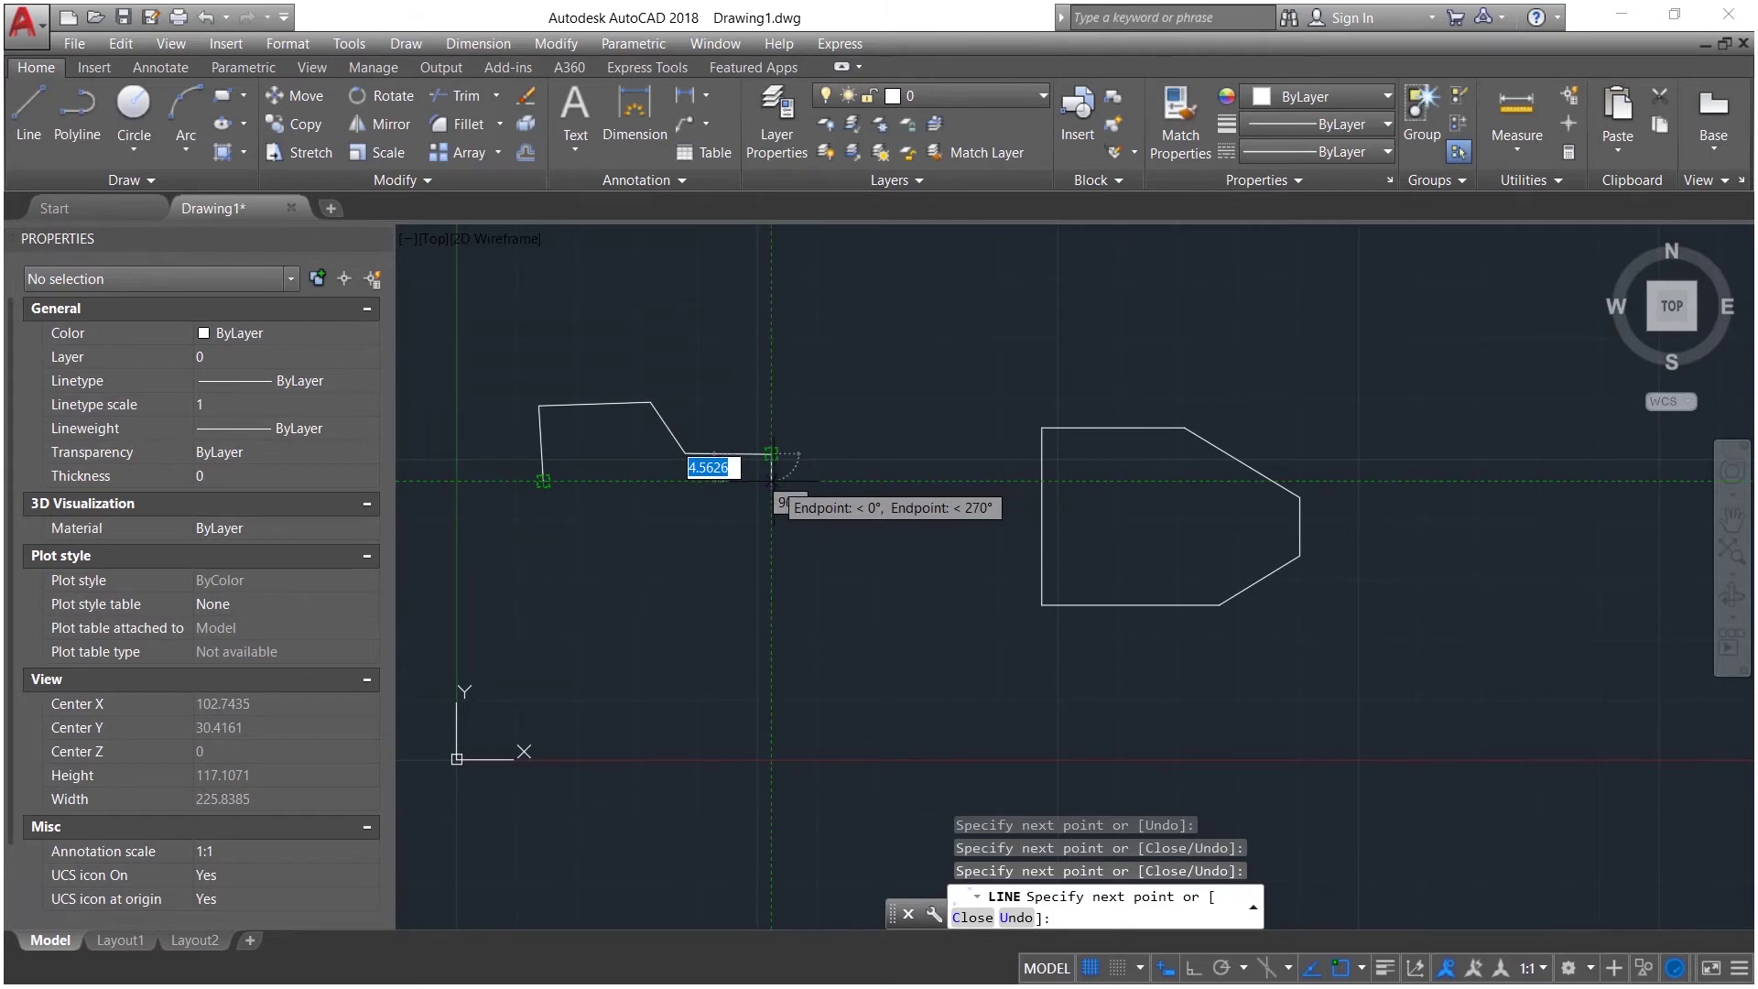
left_click(771, 481)
left_click(543, 480)
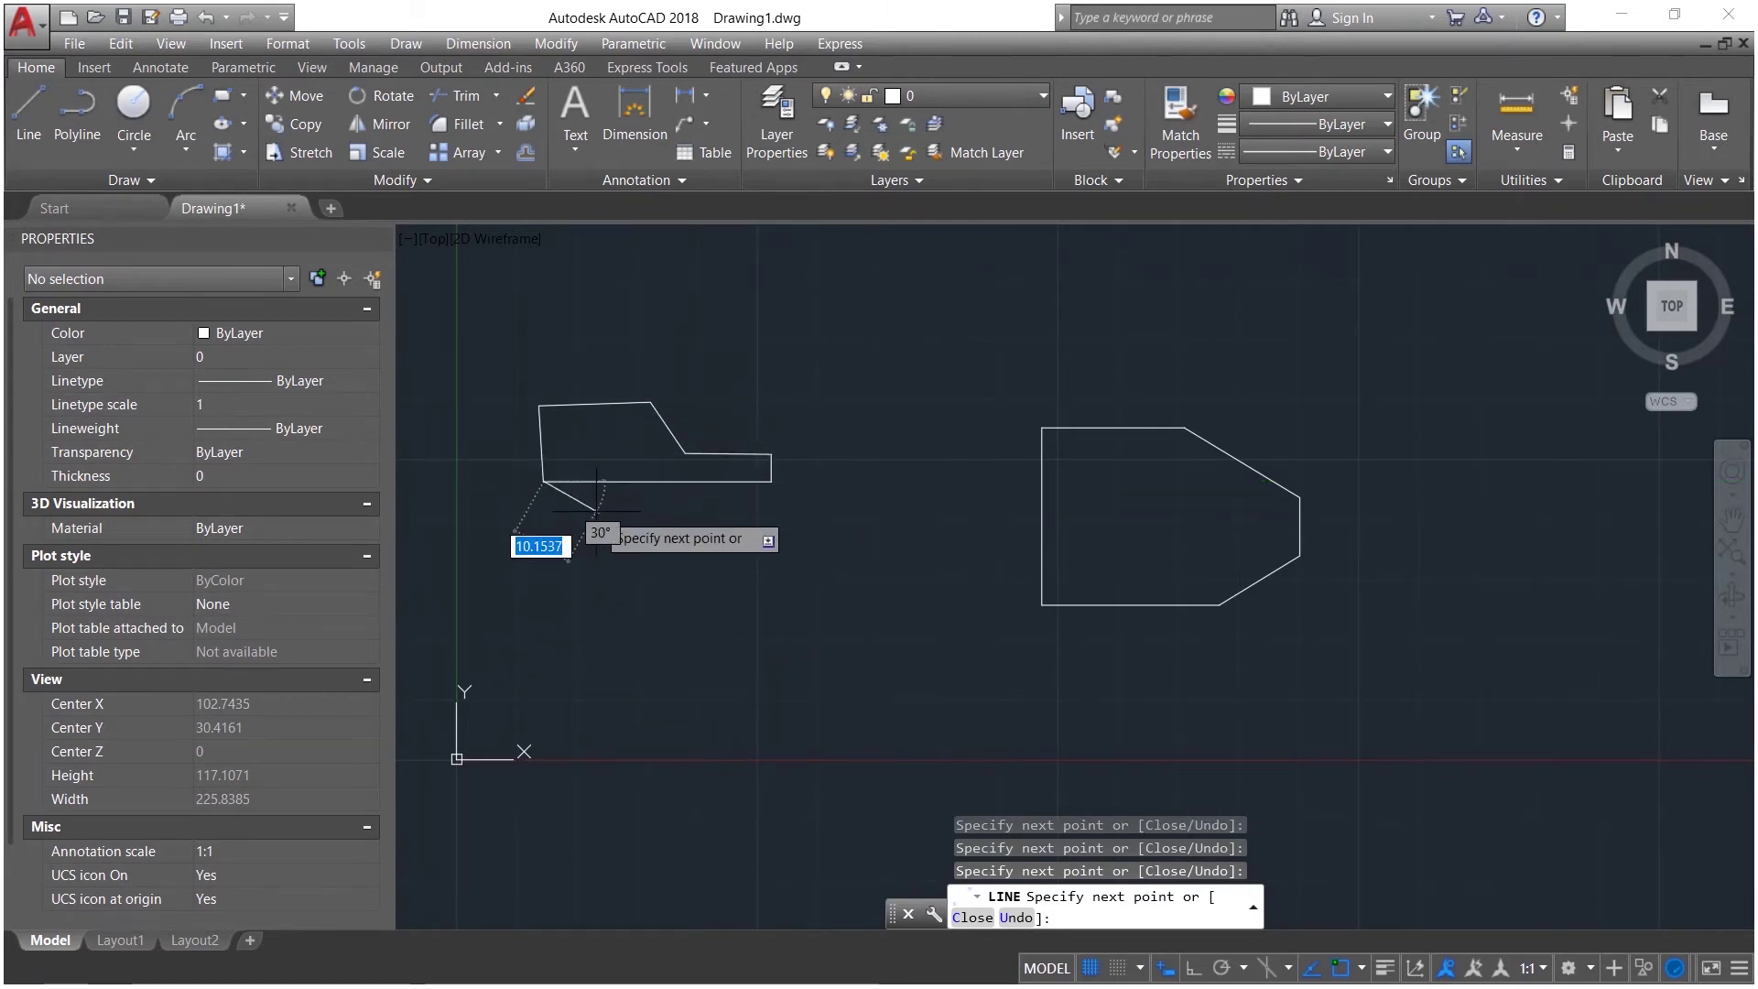
key("Return")
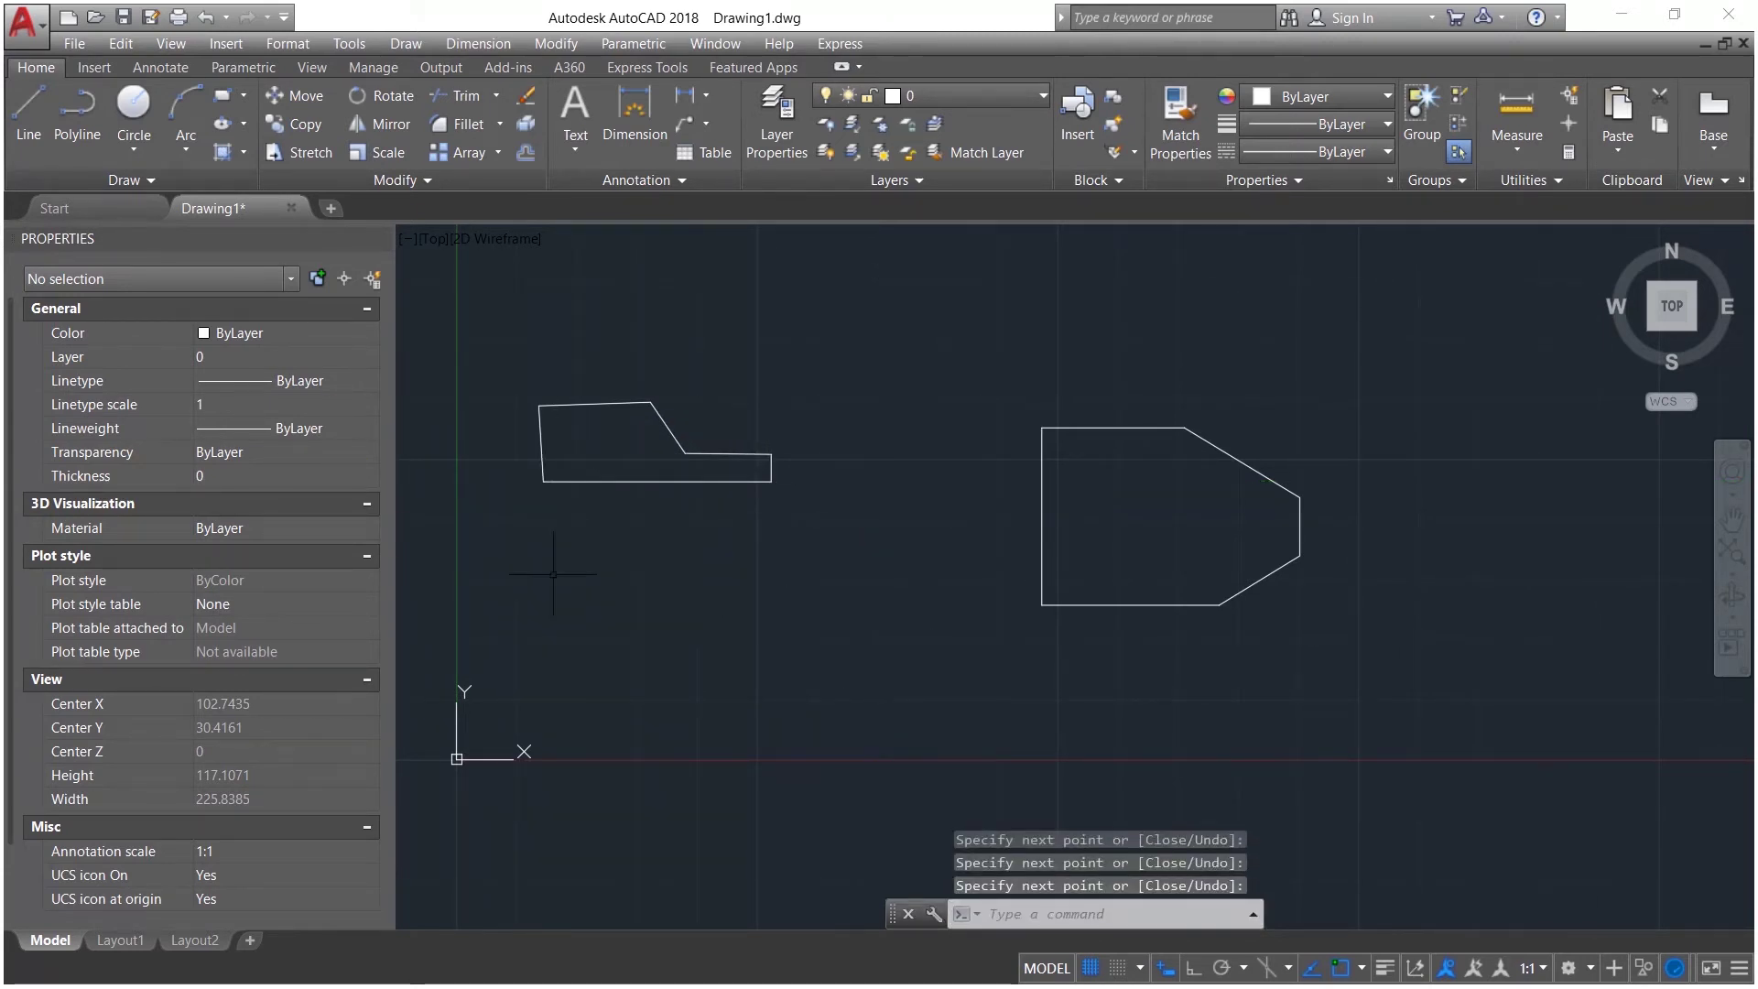
Step: Mirror the stepped outline's upper and side lines downward across its bottom edge, keeping the source objects
left_click(406, 133)
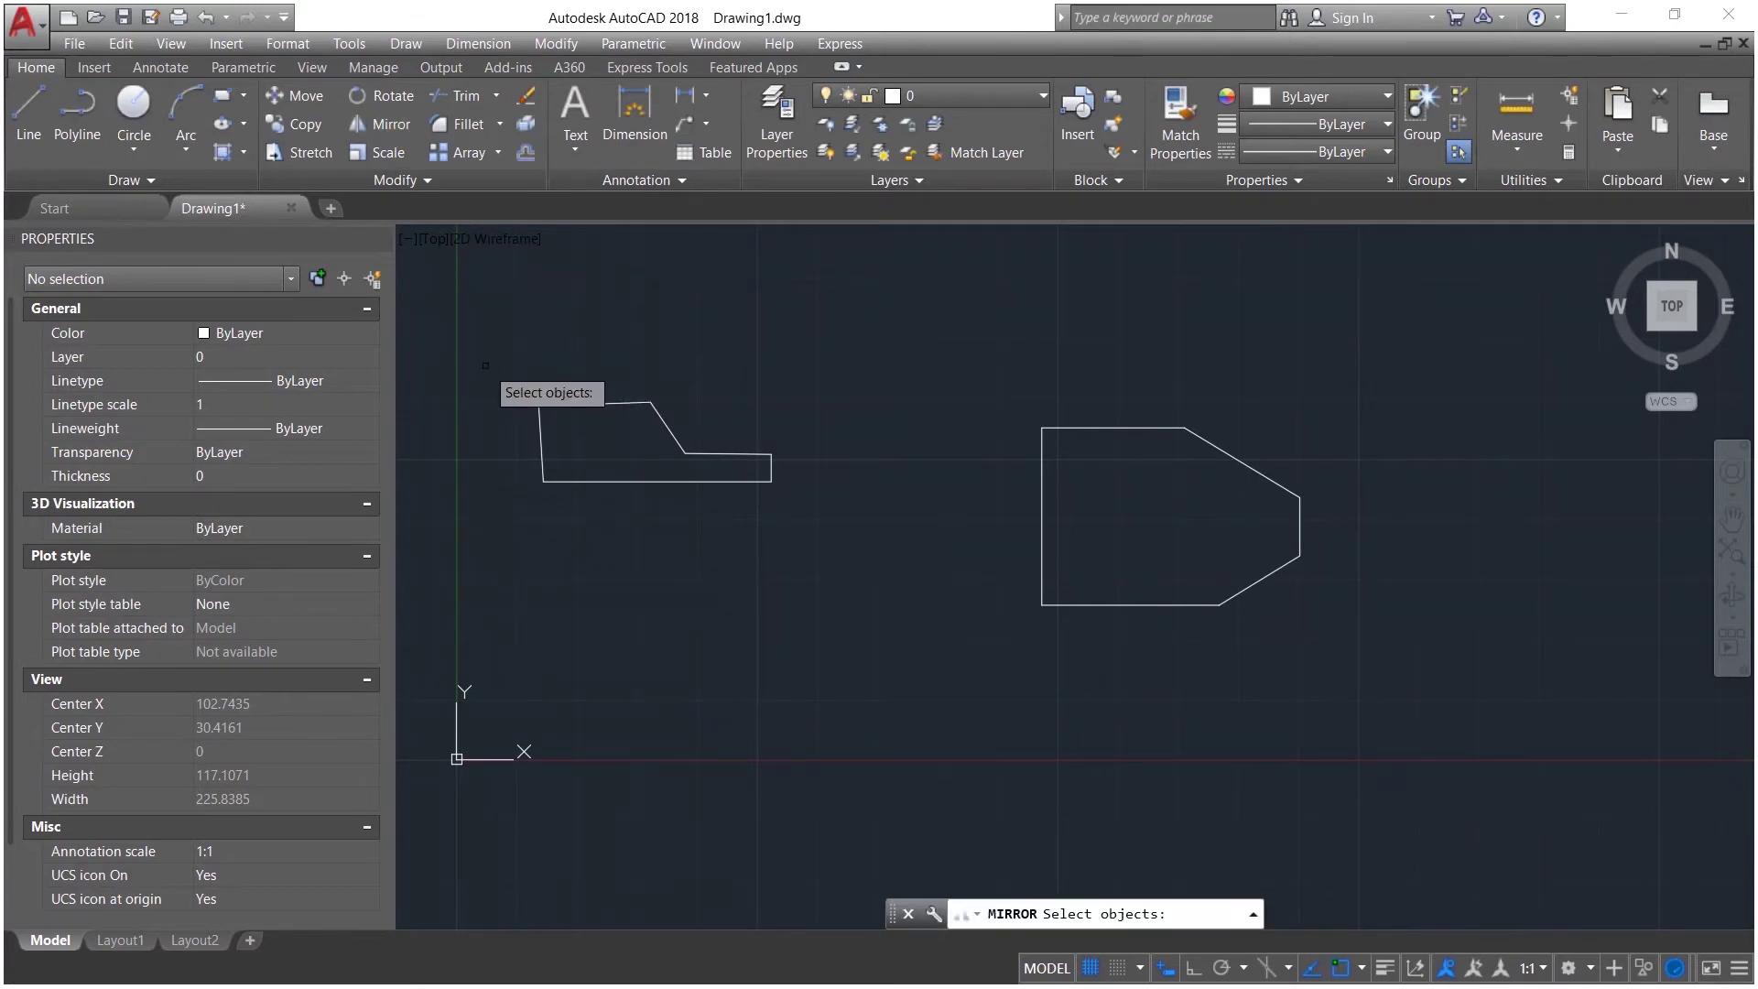
left_click(496, 360)
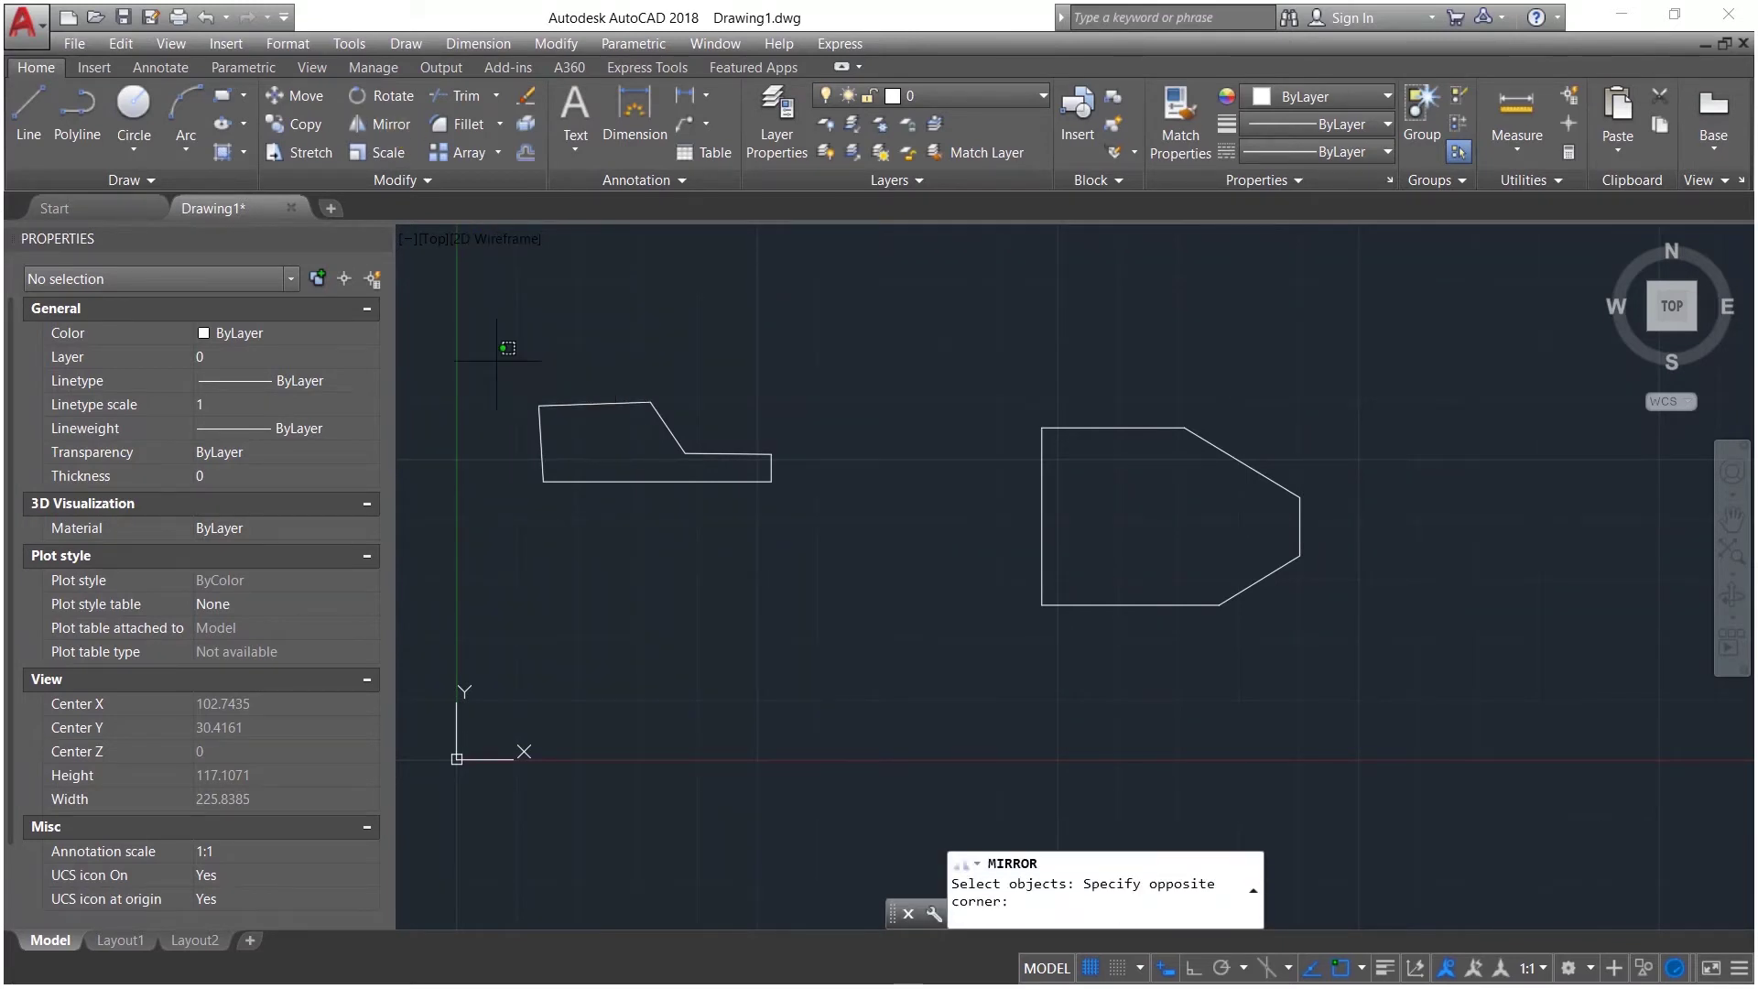
left_click(823, 464)
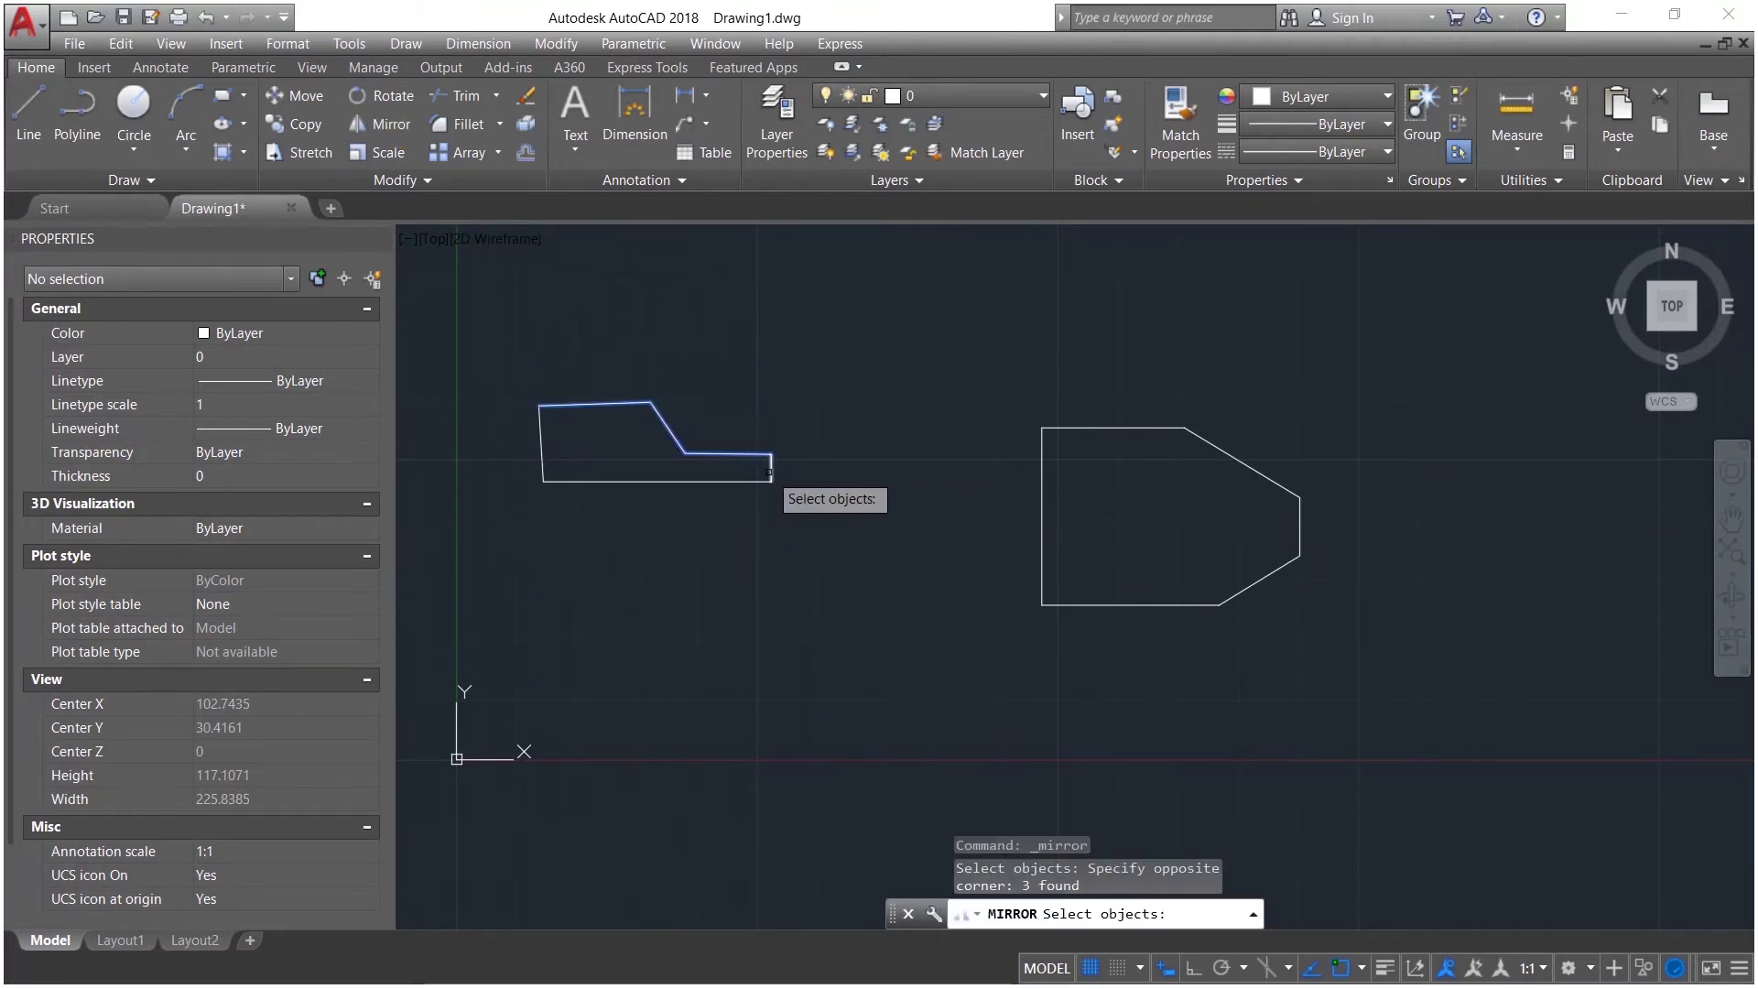
left_click(769, 463)
left_click(540, 448)
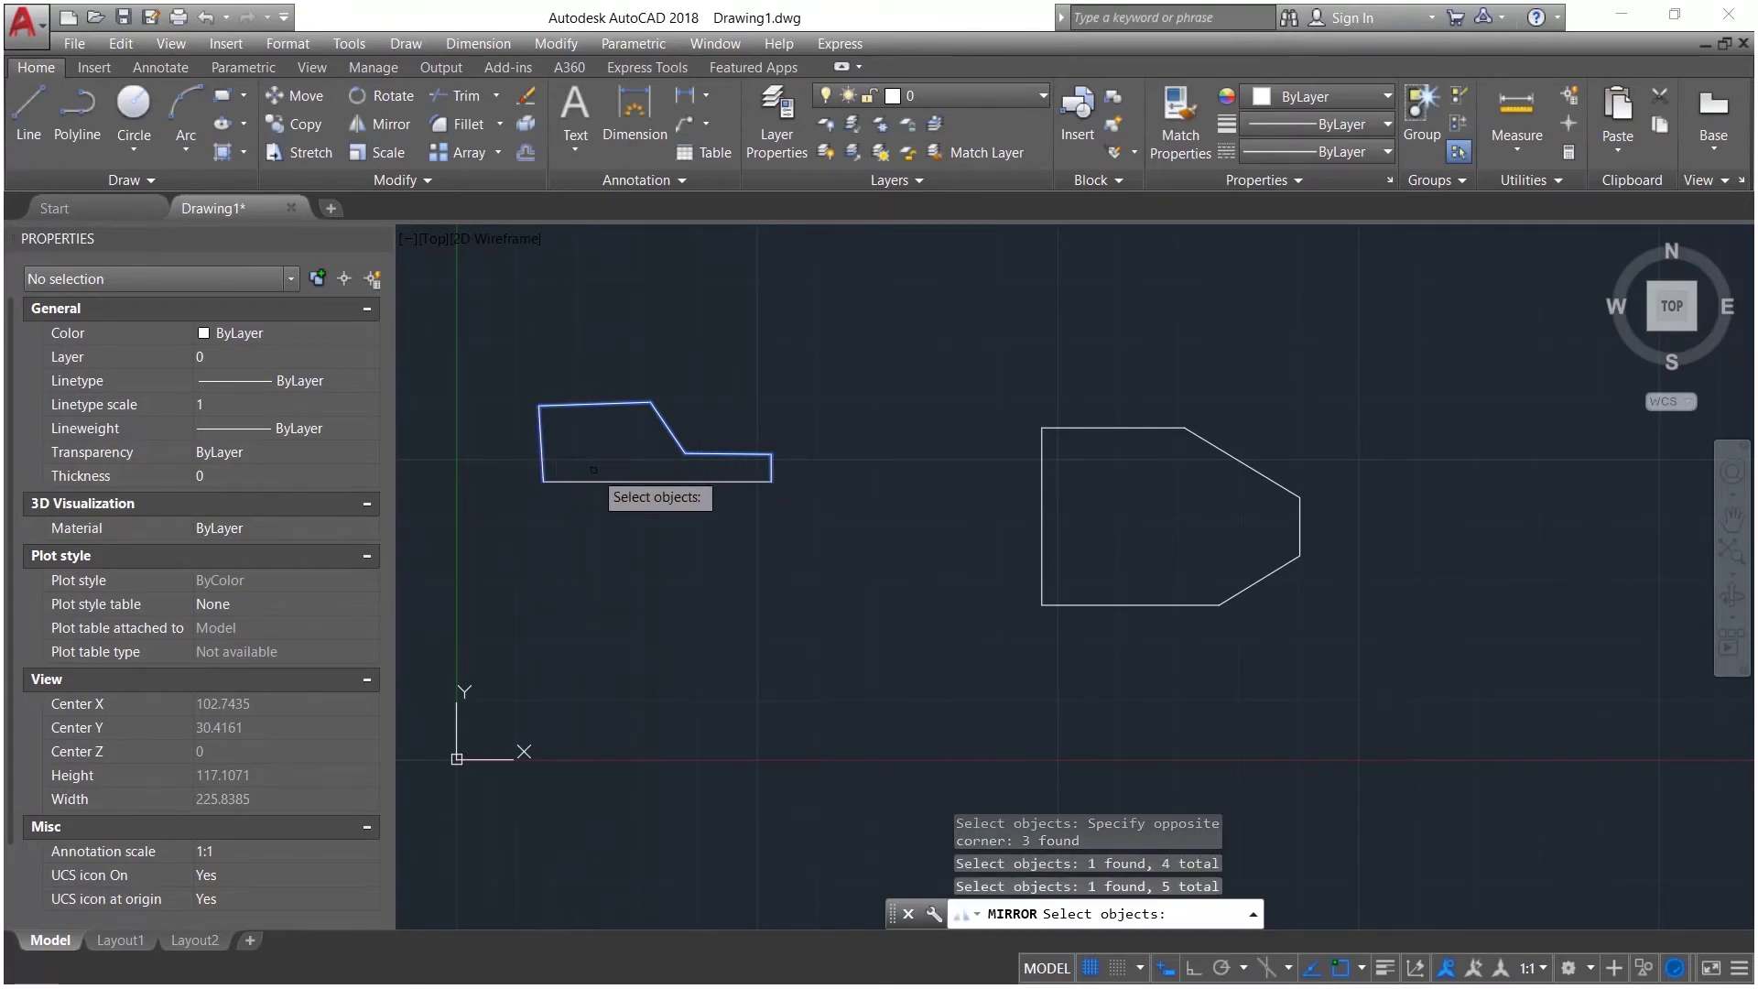
key("Return")
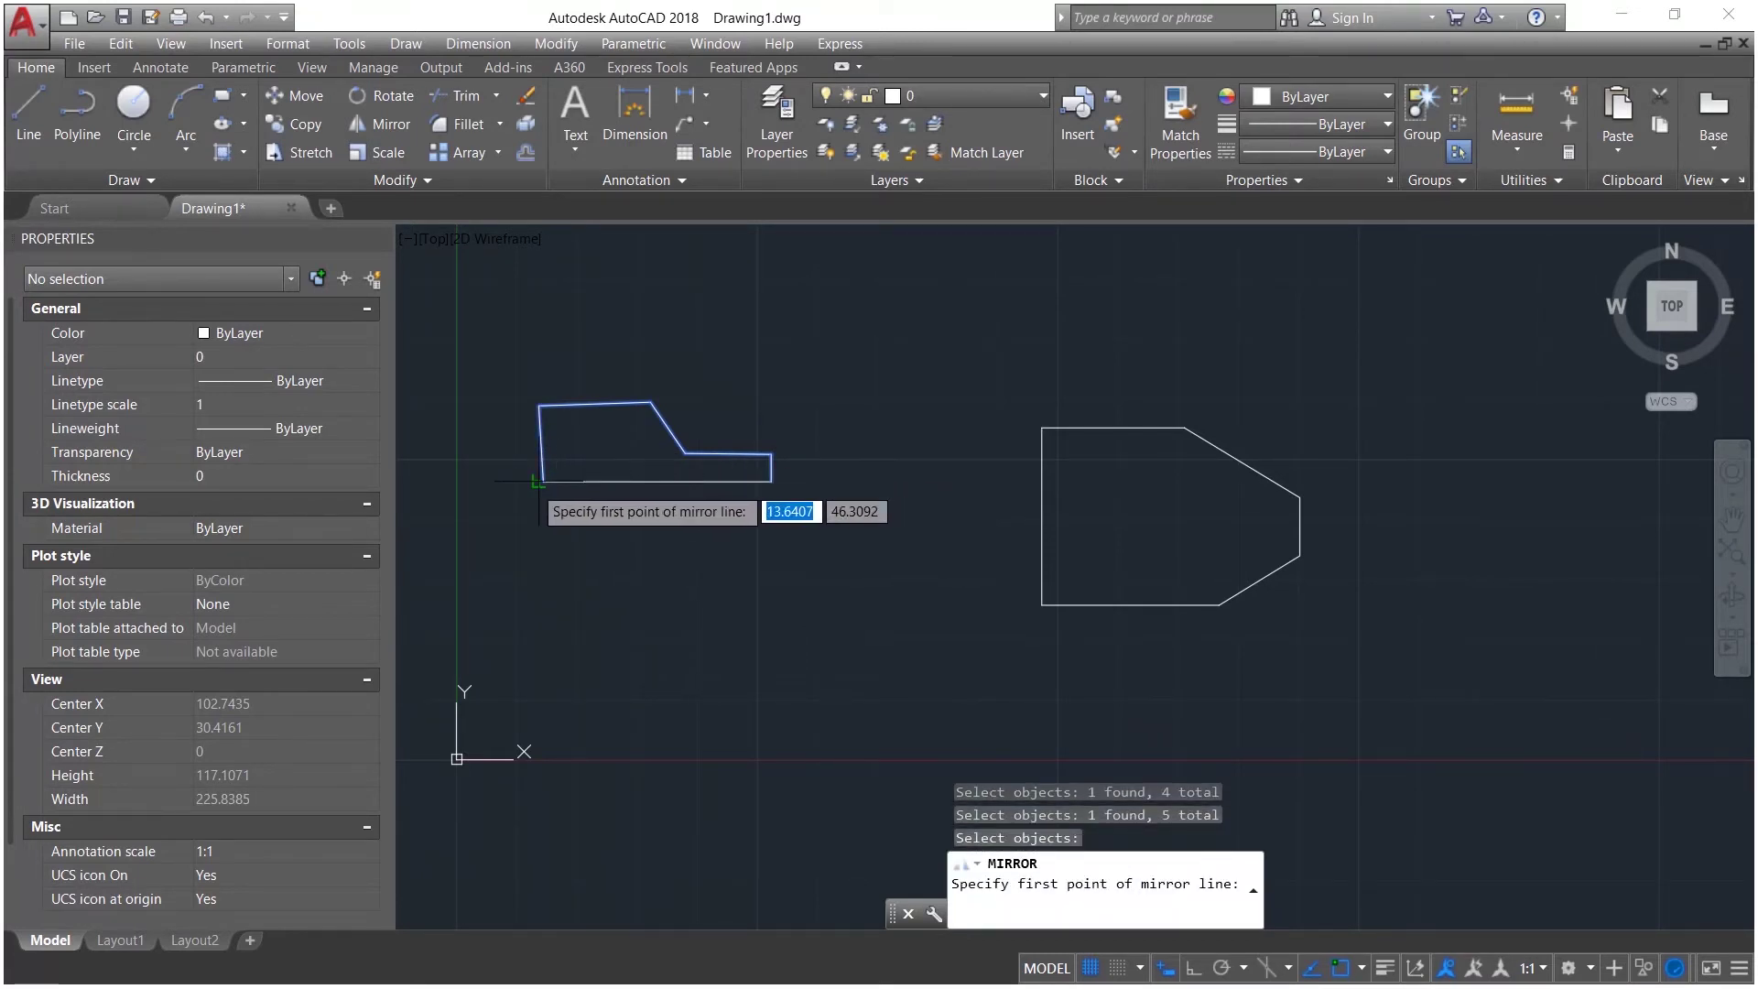
left_click(540, 481)
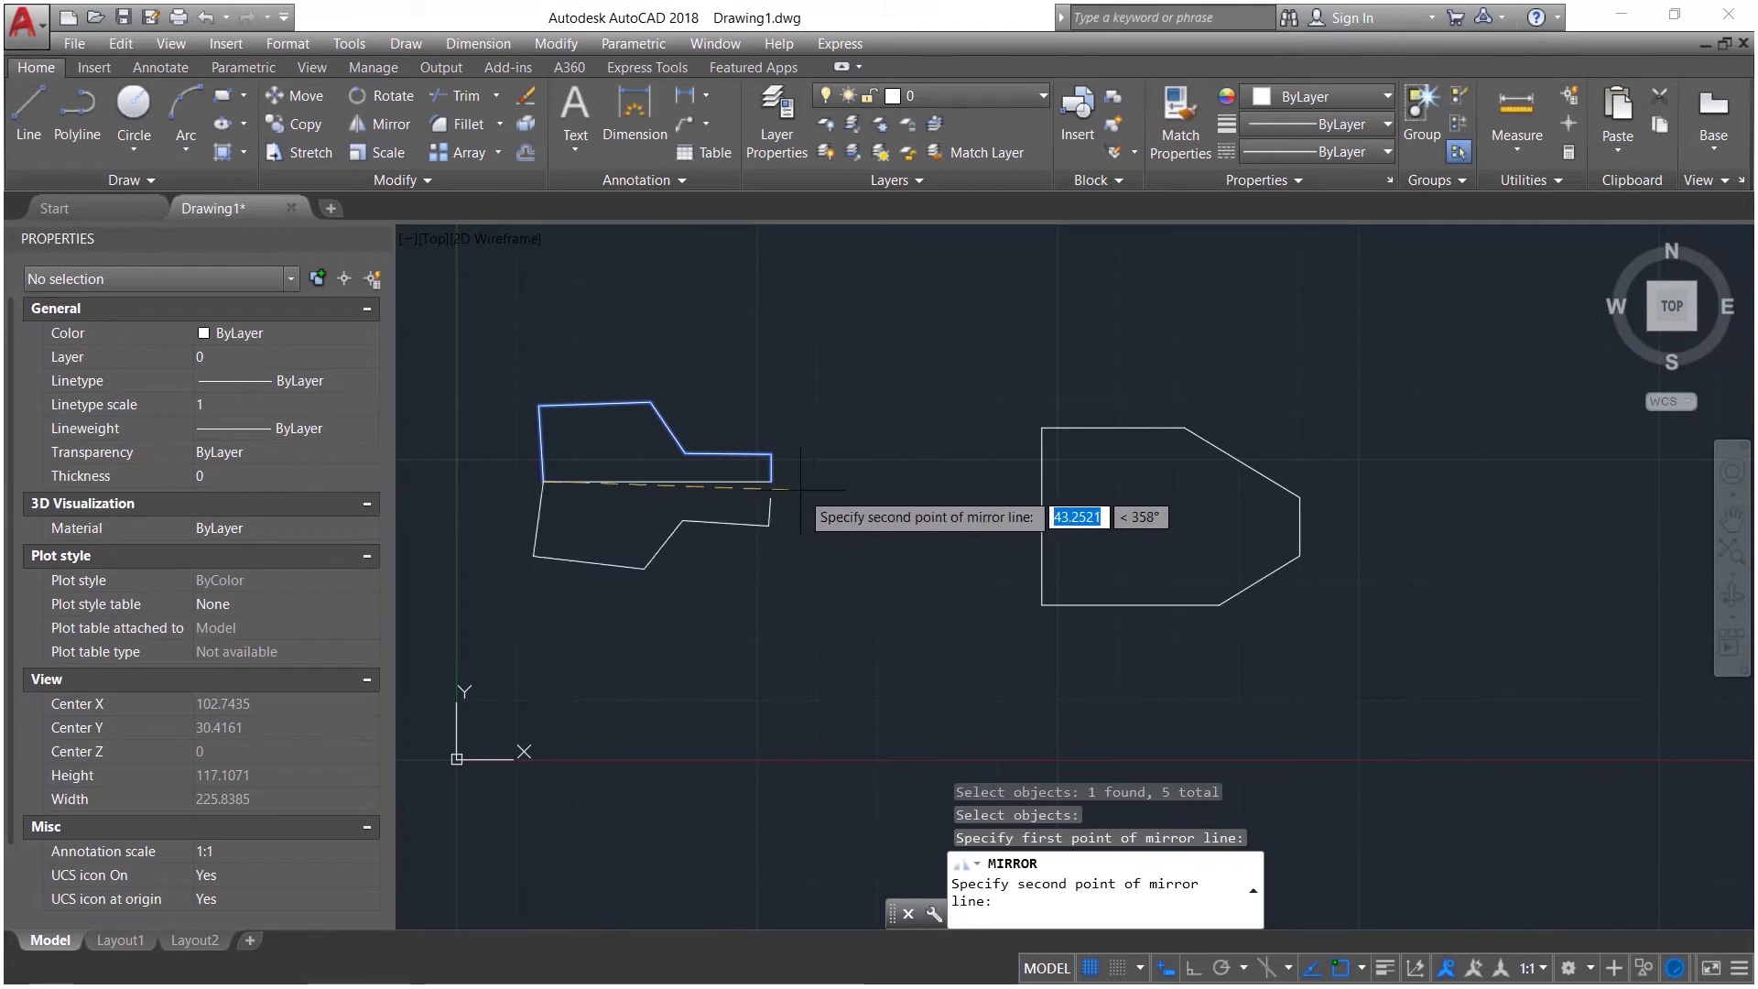
left_click(770, 481)
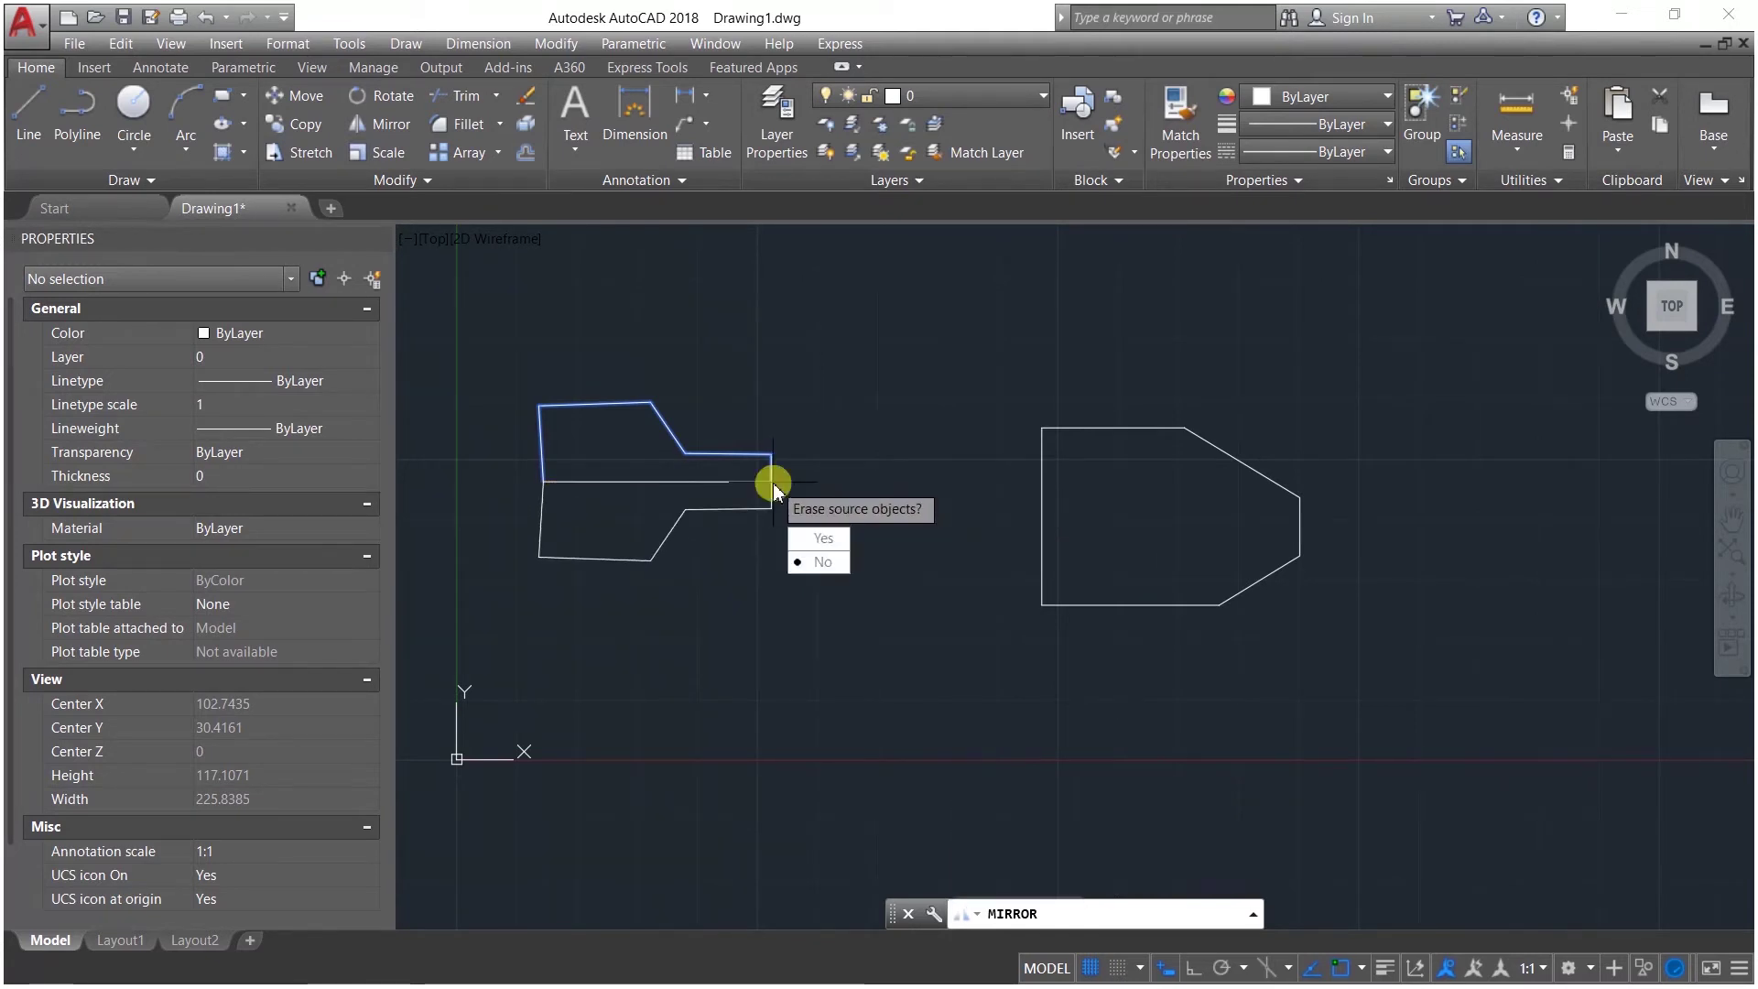
left_click(827, 562)
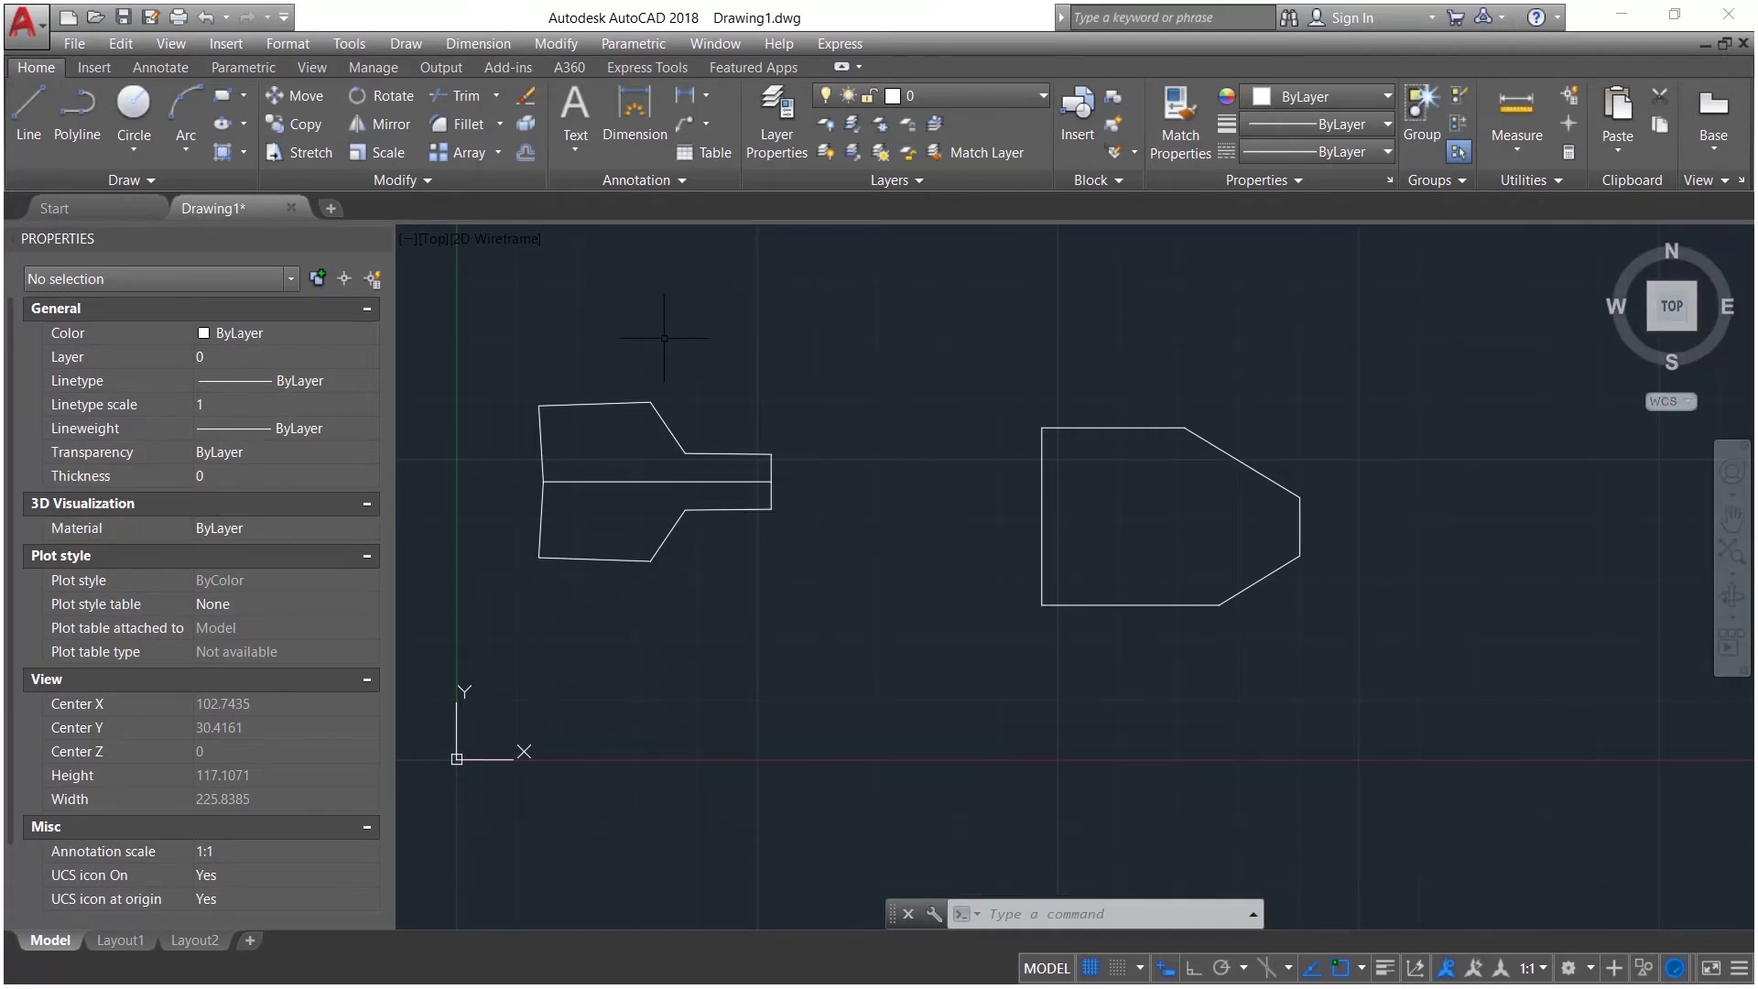
Step: Erase both the mirrored outline and the angled shape so the drawing is empty
left_click(497, 310)
left_click(1401, 736)
key("Delete")
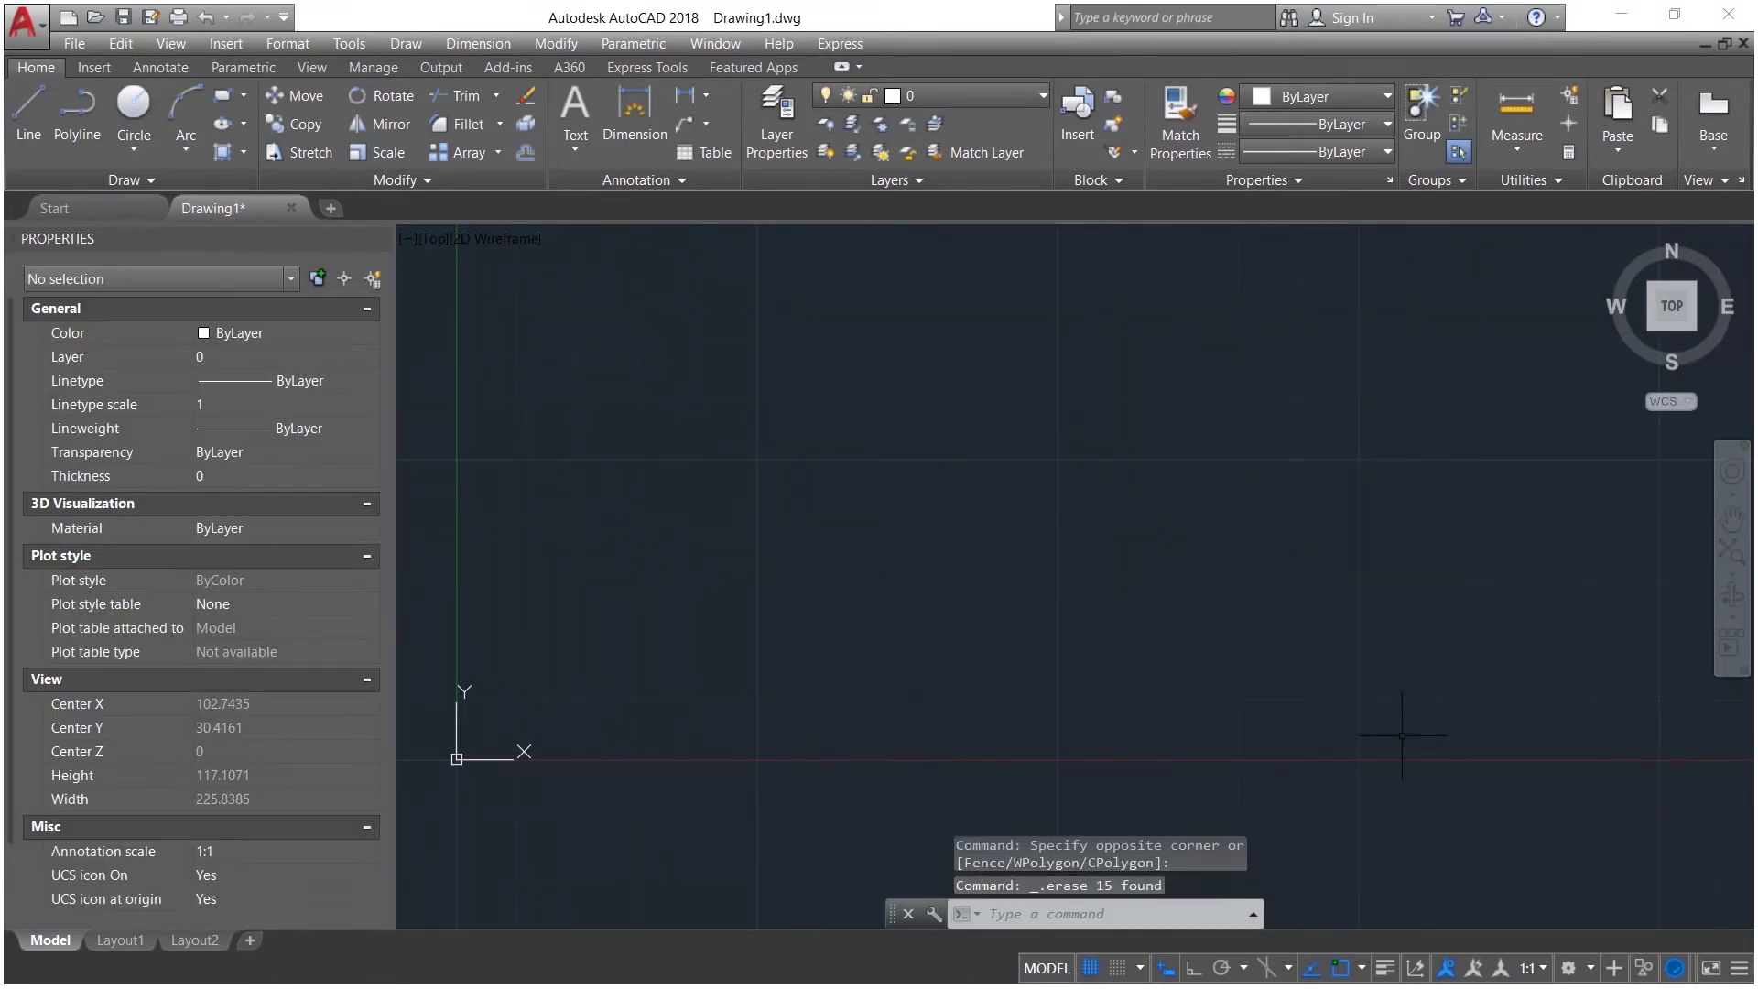
Step: Draw one large horizontal rectangle freehand in the middle of the drawing area
left_click(222, 95)
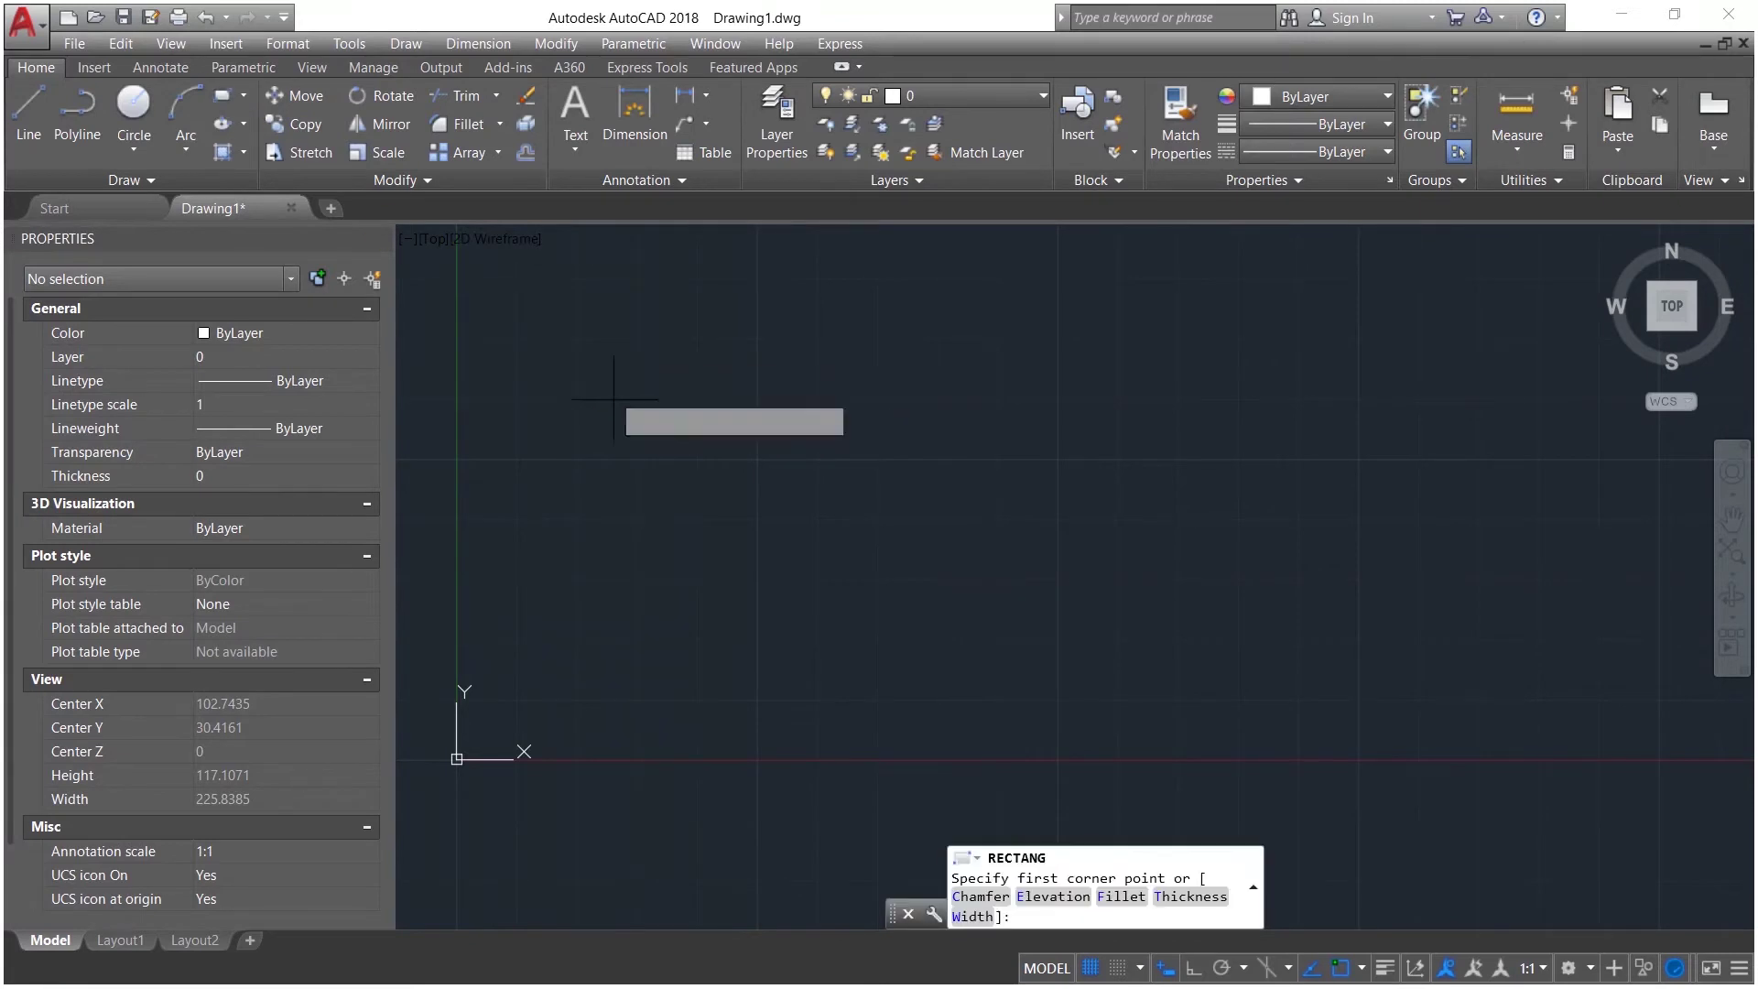
left_click(613, 400)
left_click(1180, 647)
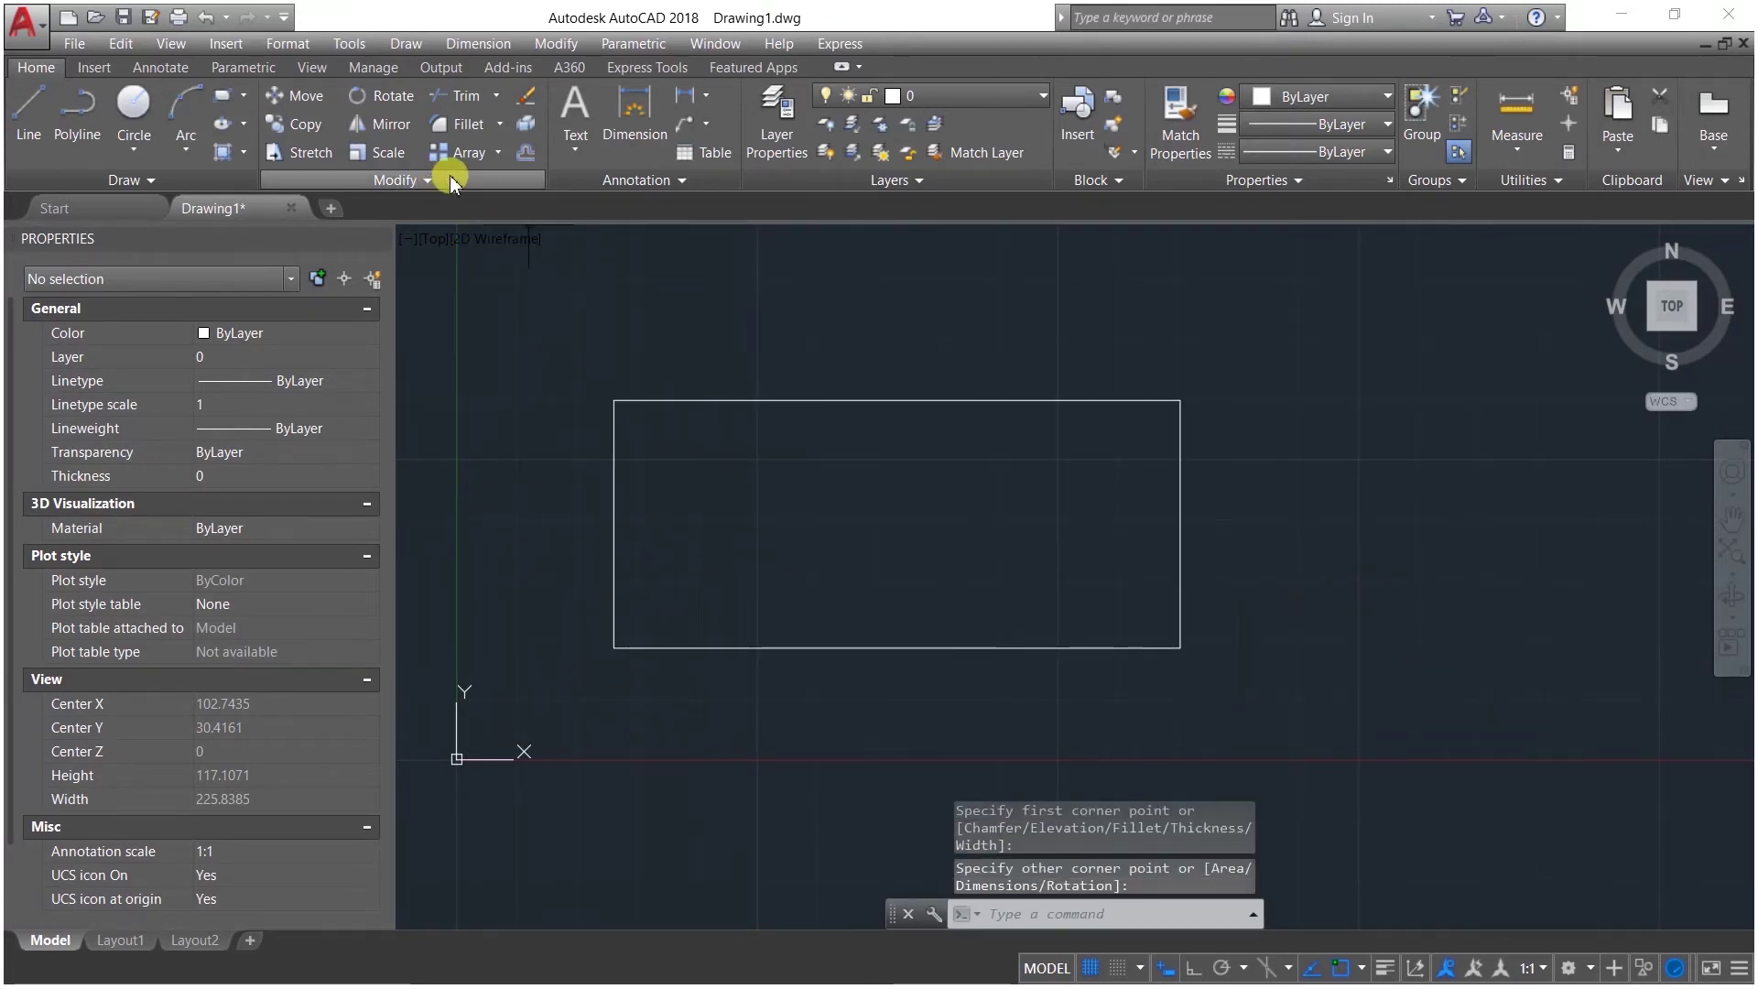
Step: Try to chamfer the rectangle's upper-left corner using the default chamfer distances
left_click(499, 127)
left_click(474, 194)
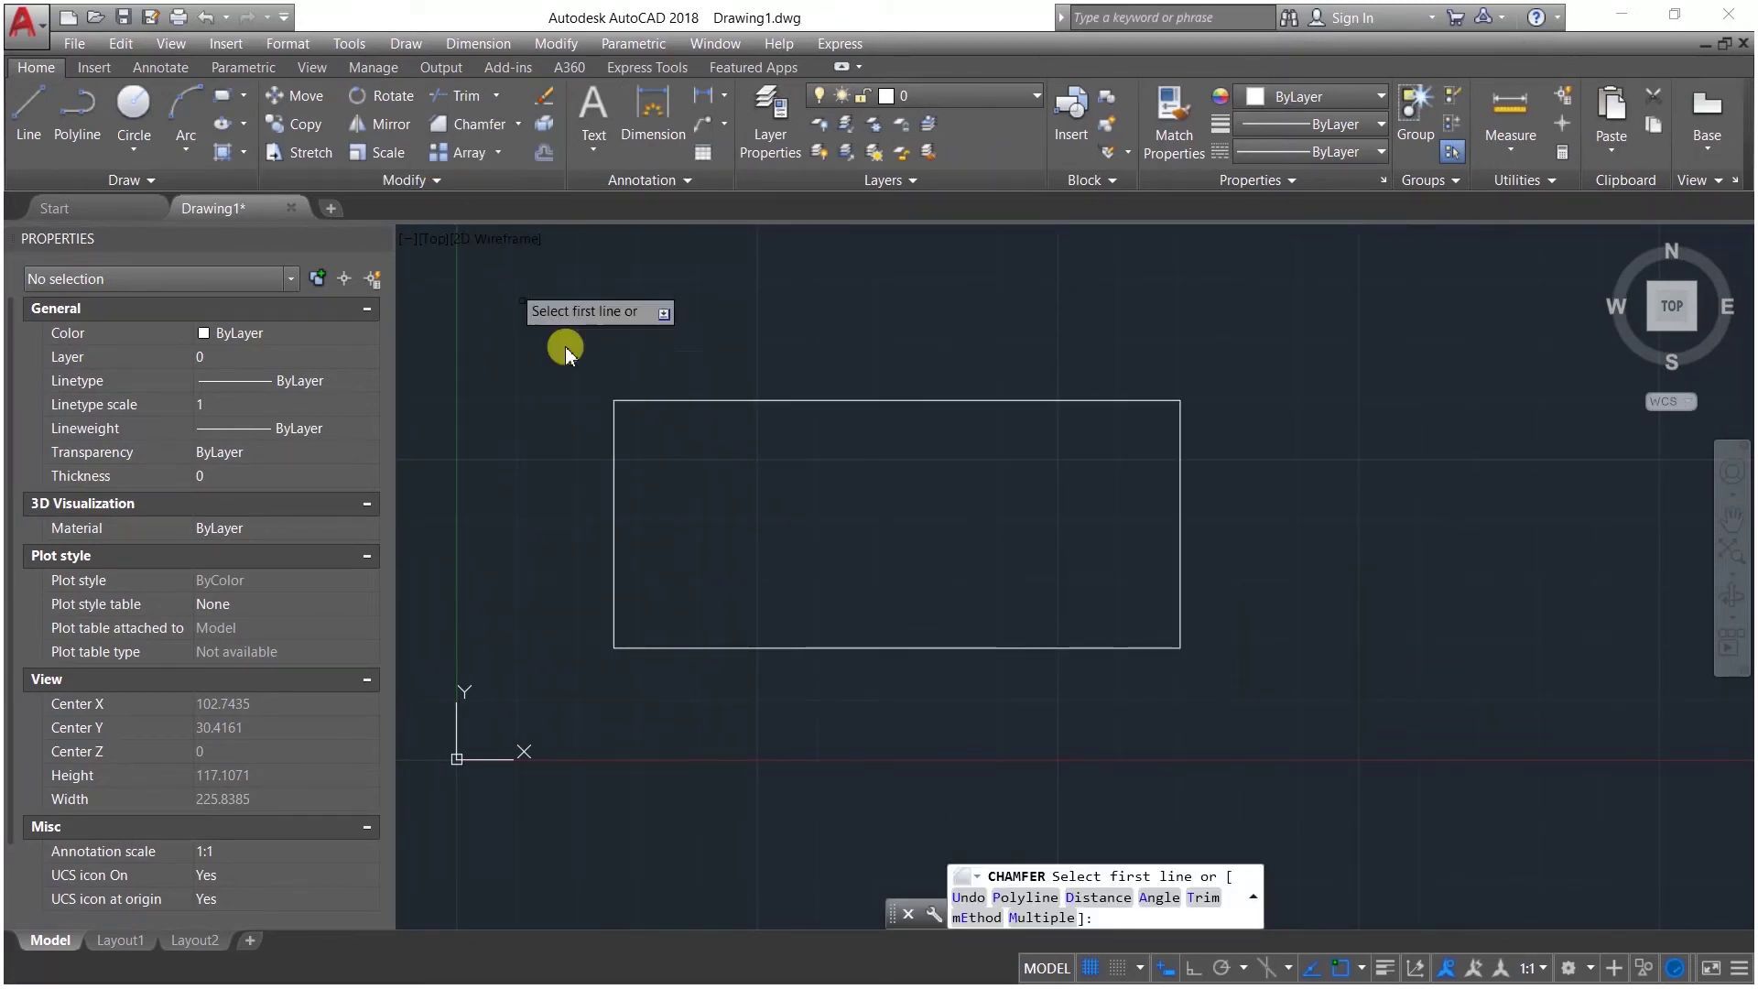
left_click(633, 399)
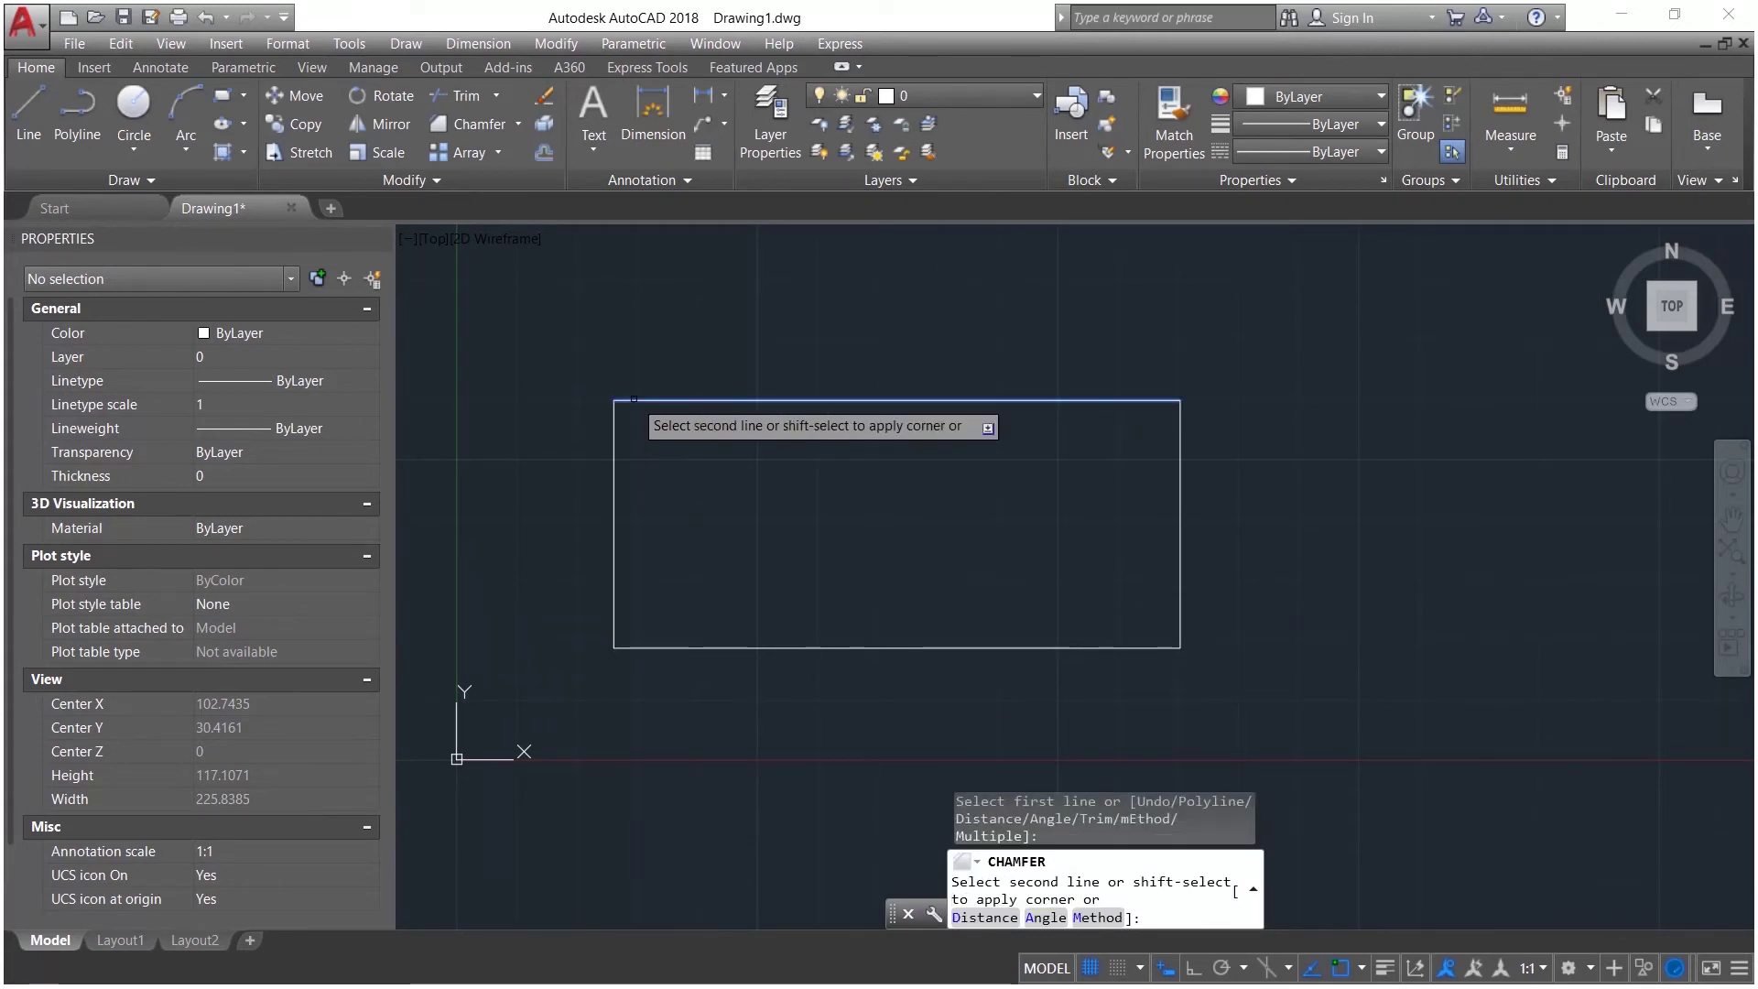
left_click(611, 450)
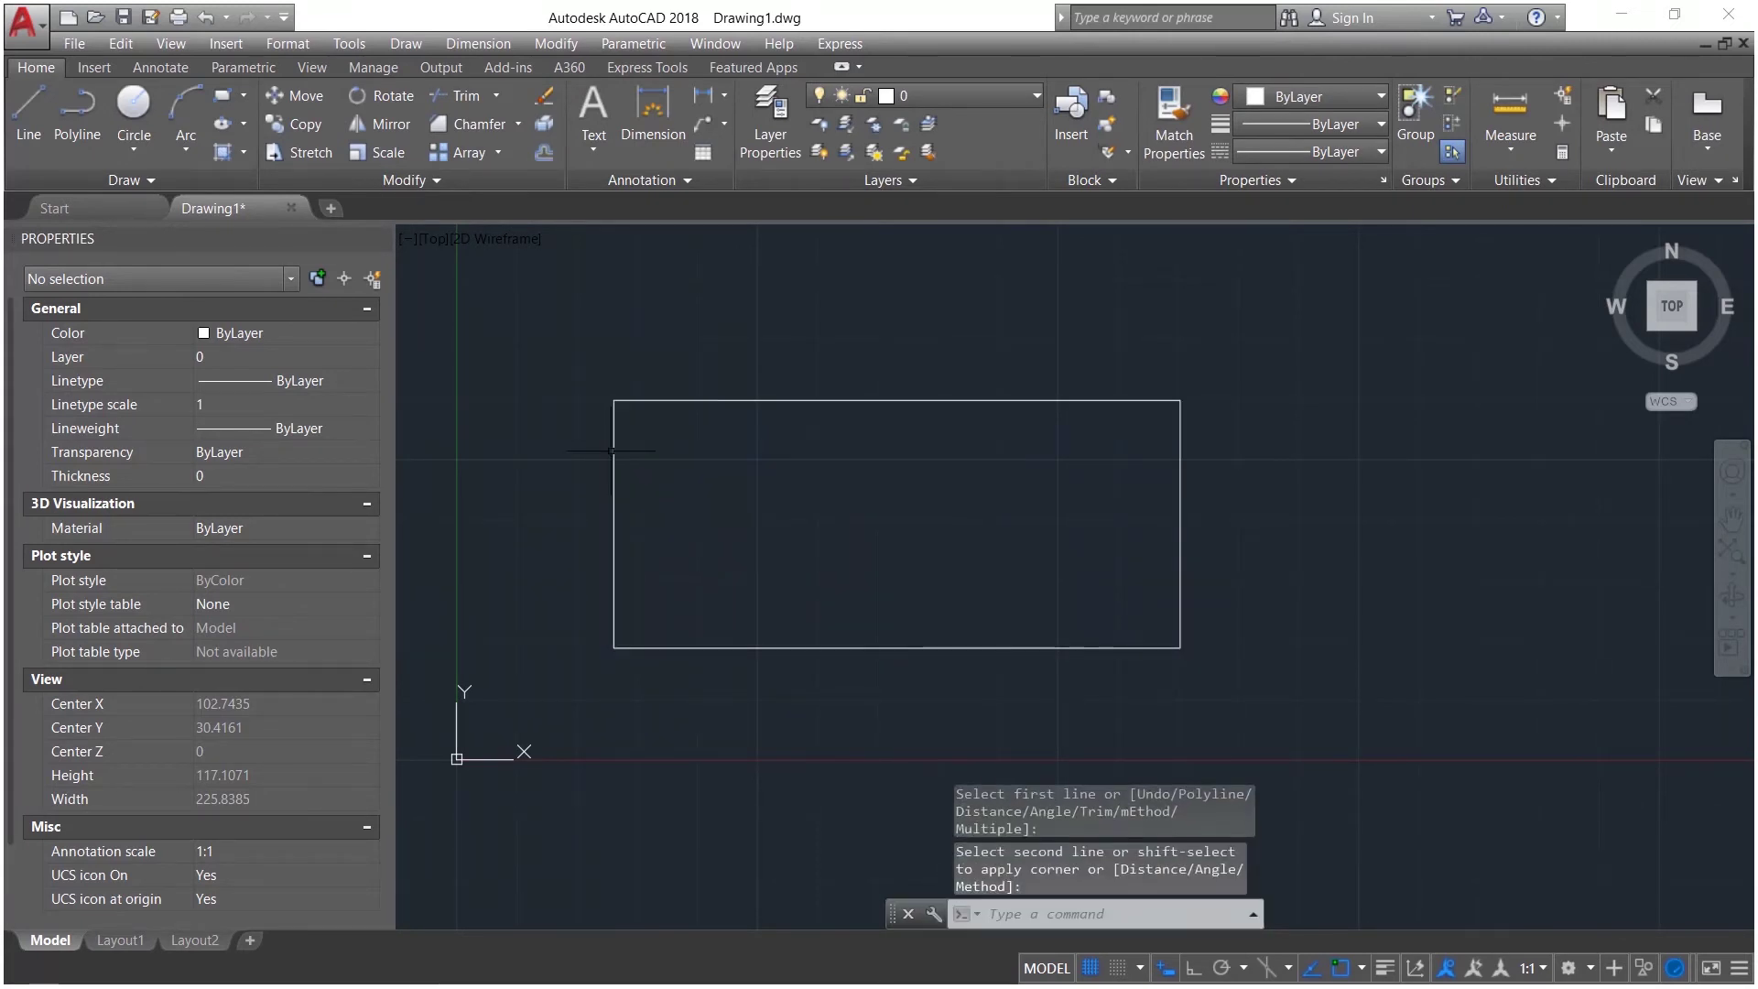
Step: Chamfer the rectangle's upper-left corner with the first and second distances both set to 5
left_click(474, 124)
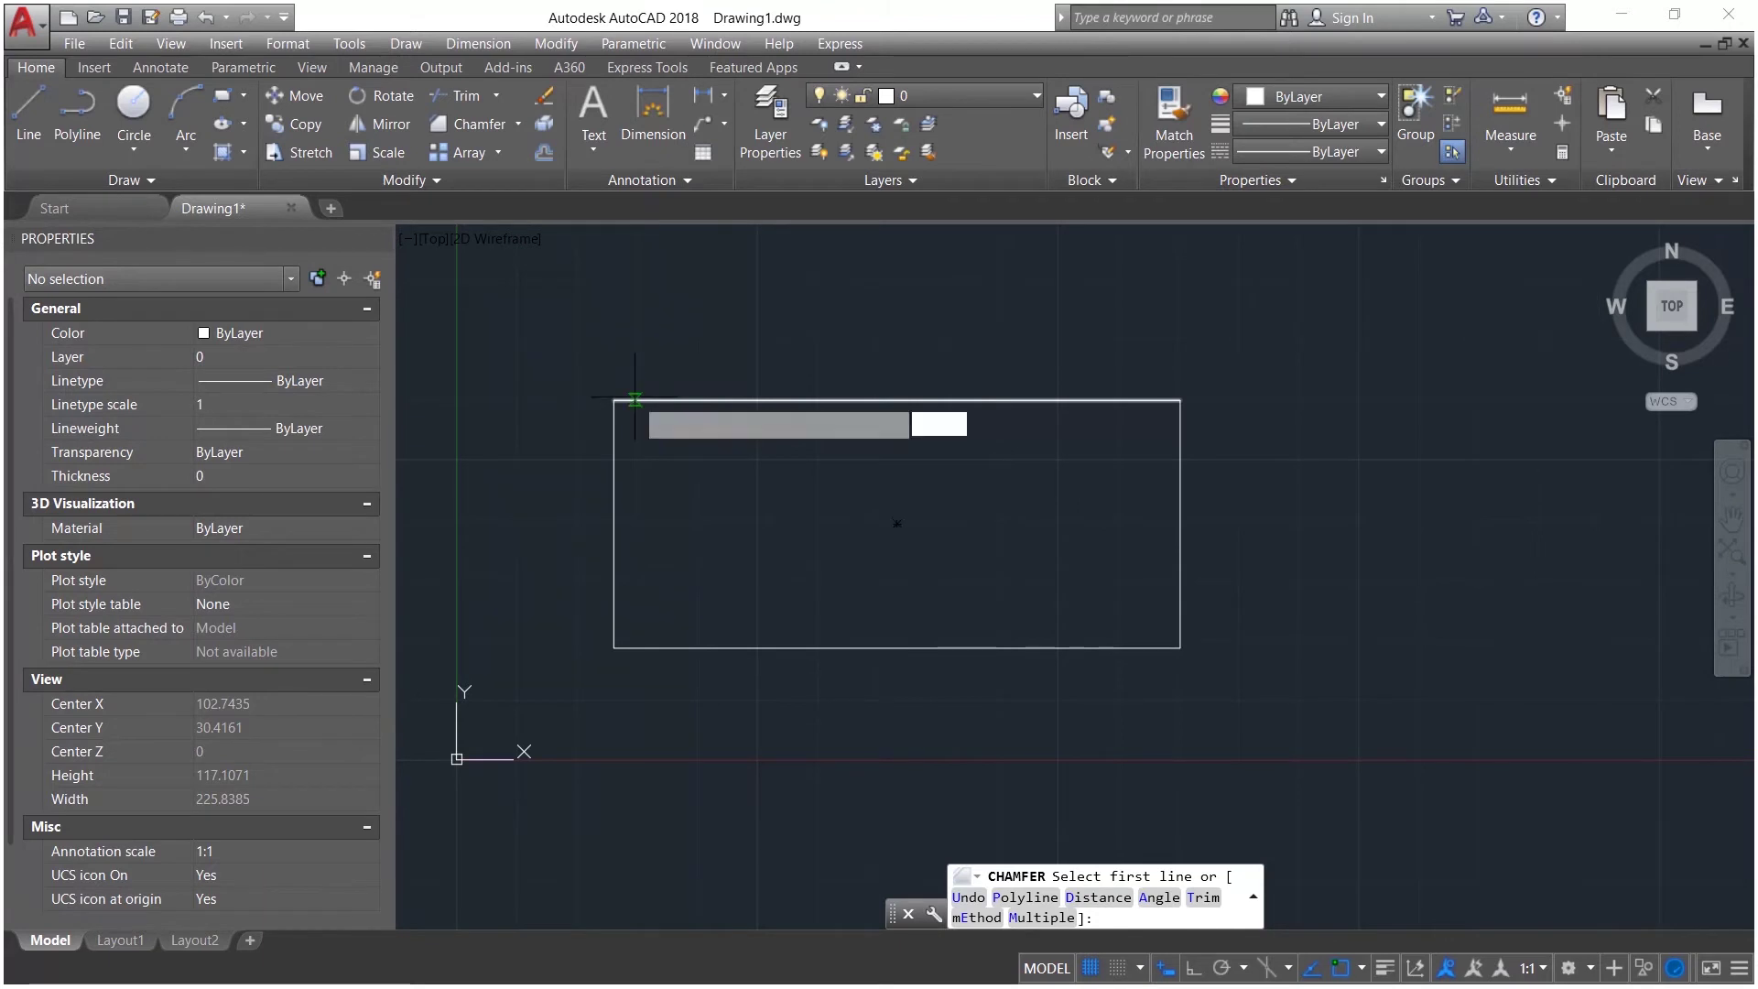
key("Return")
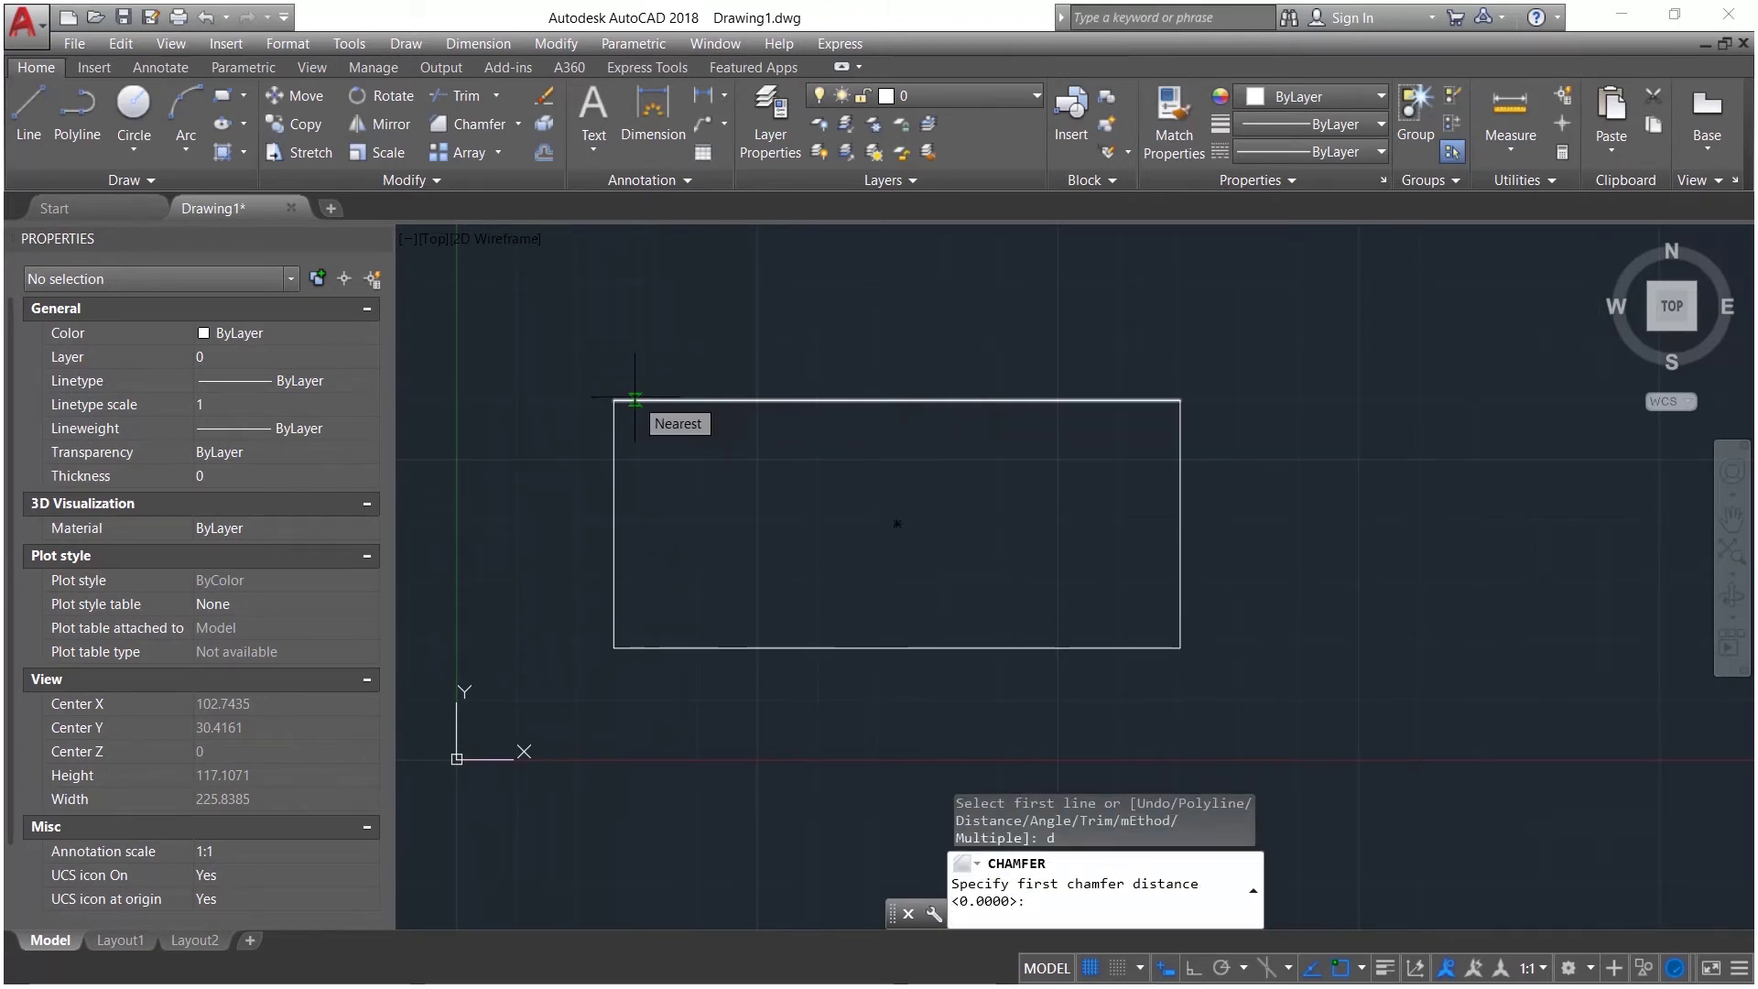
type("5")
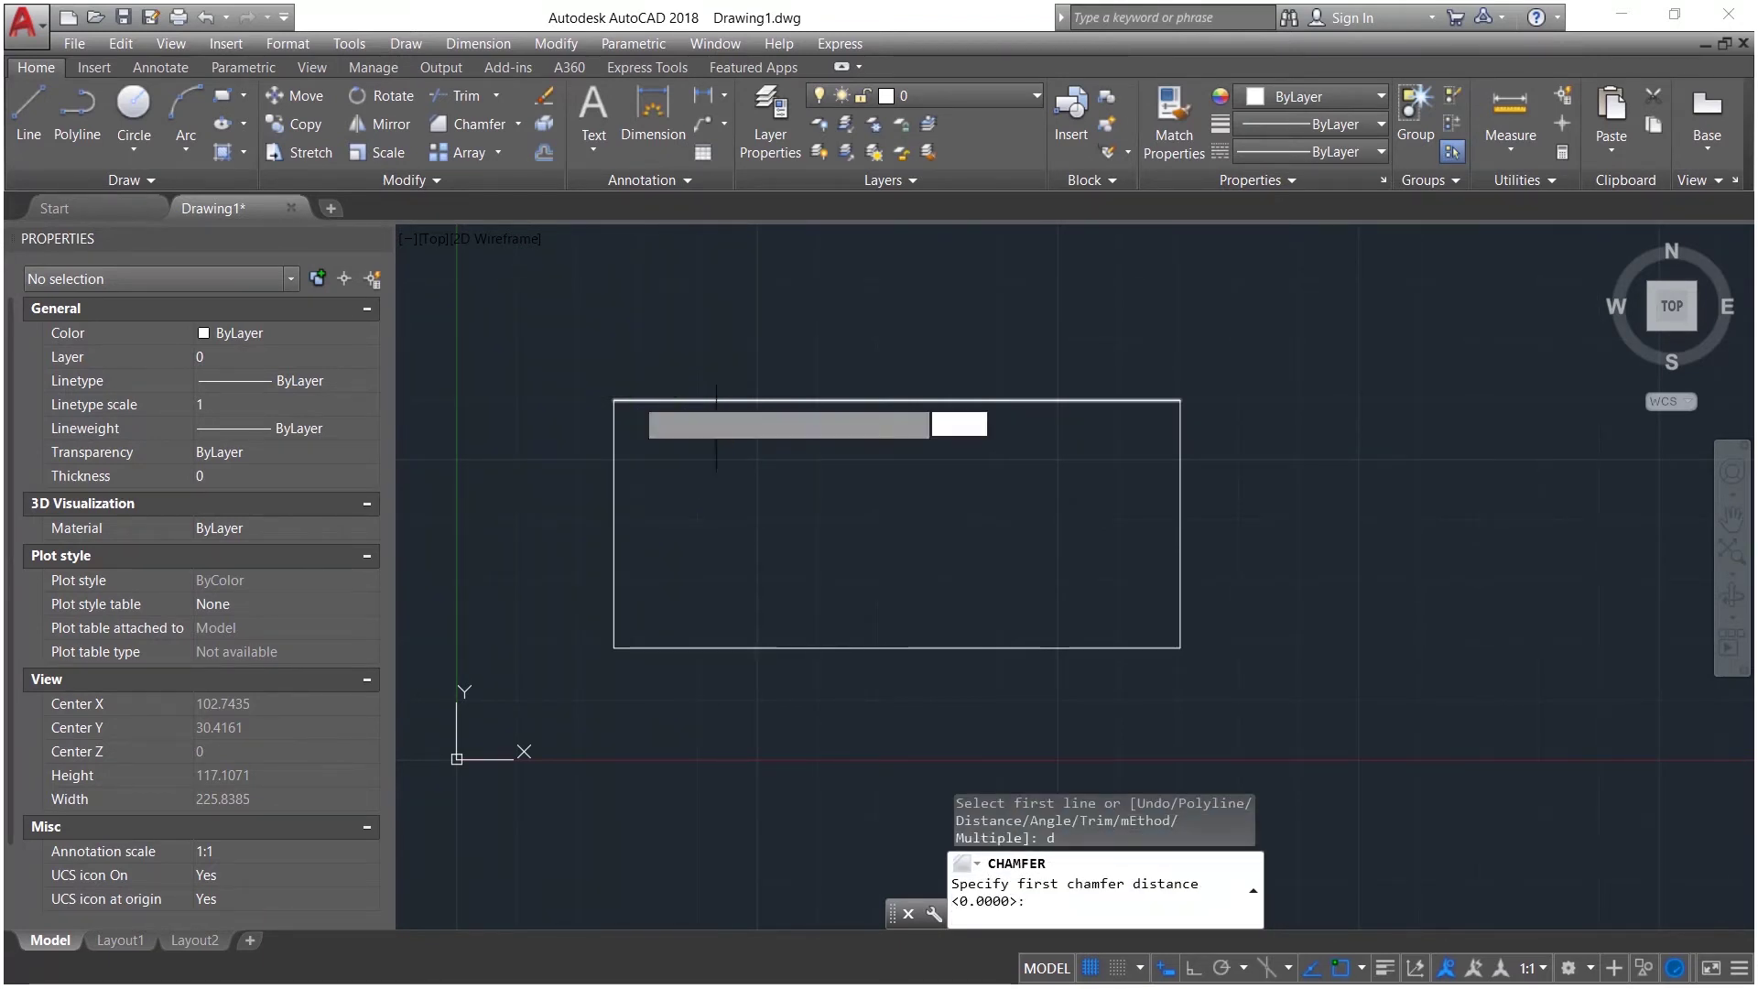
key("Return")
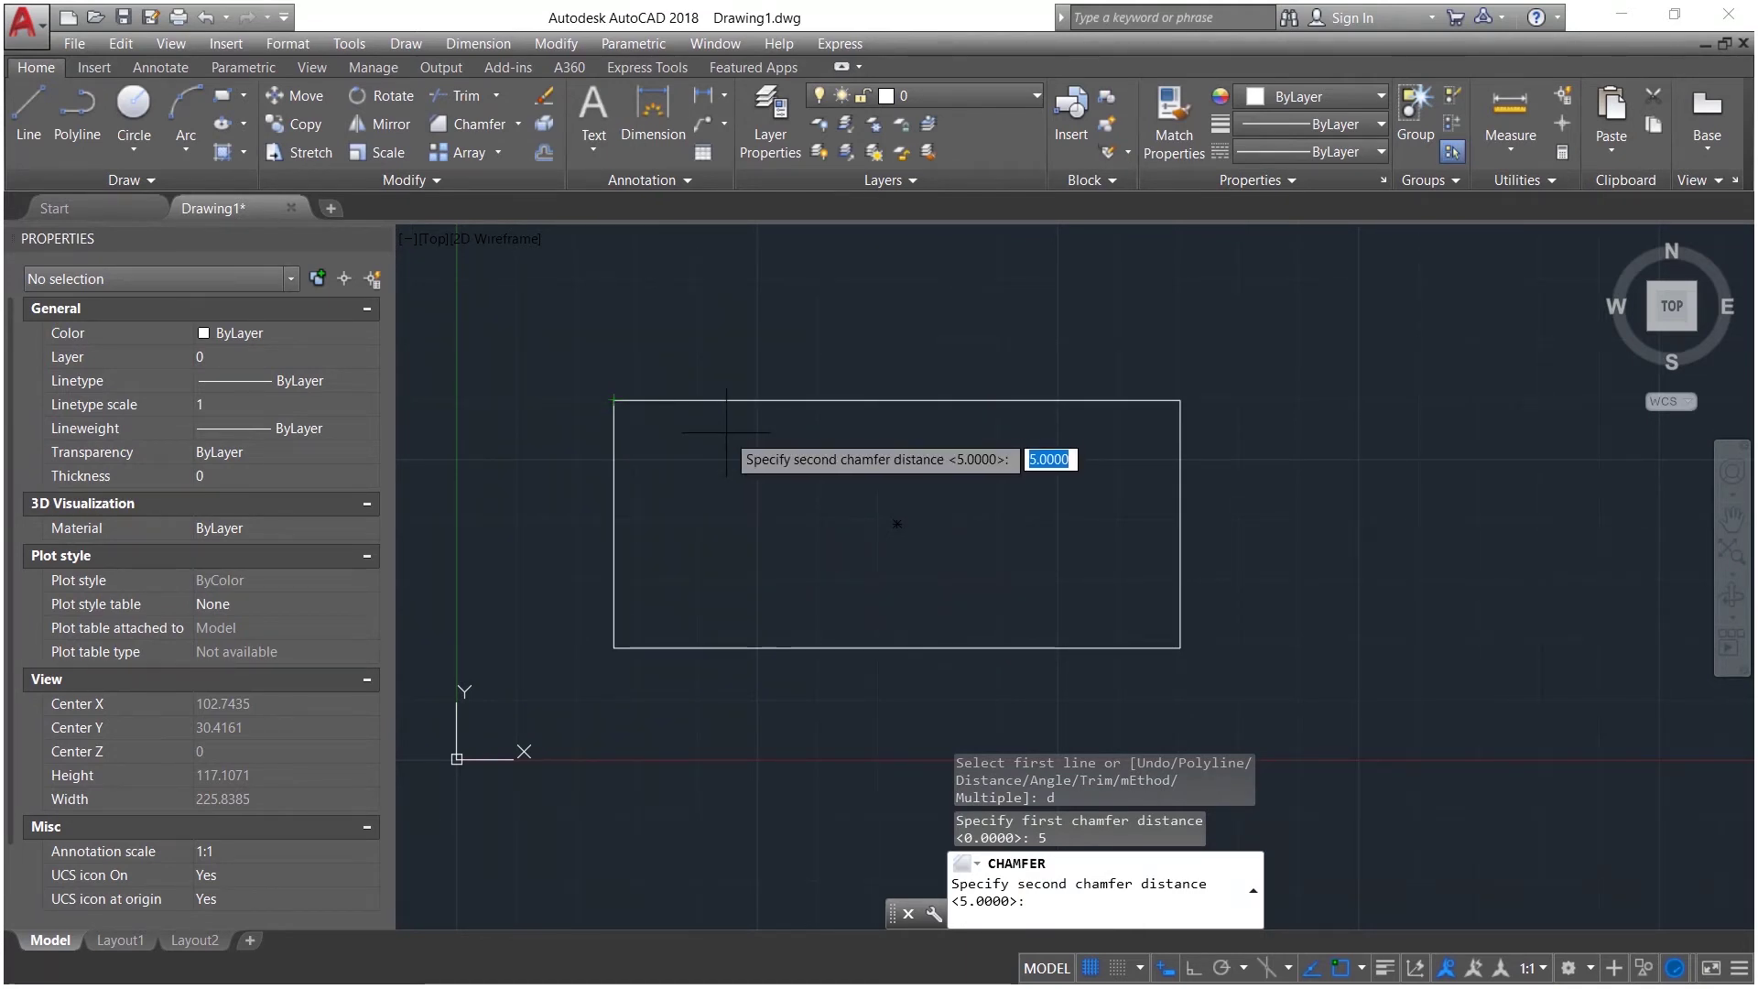
type("5")
key("Return")
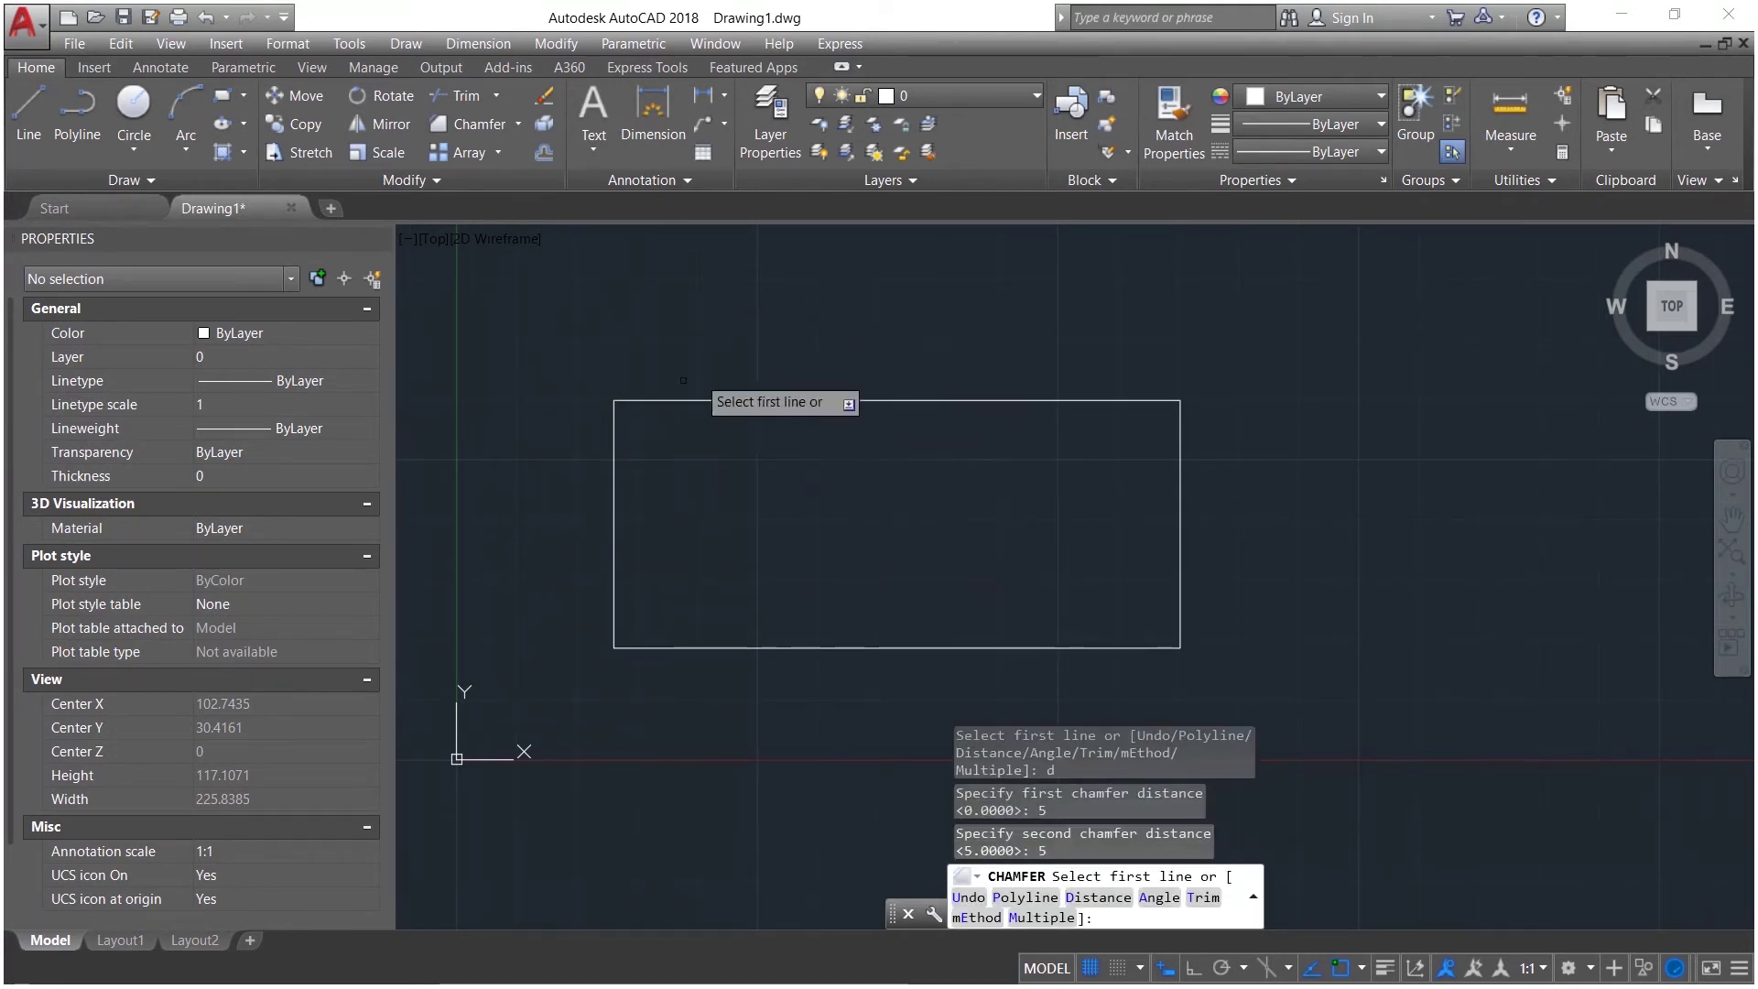
left_click(626, 401)
left_click(625, 418)
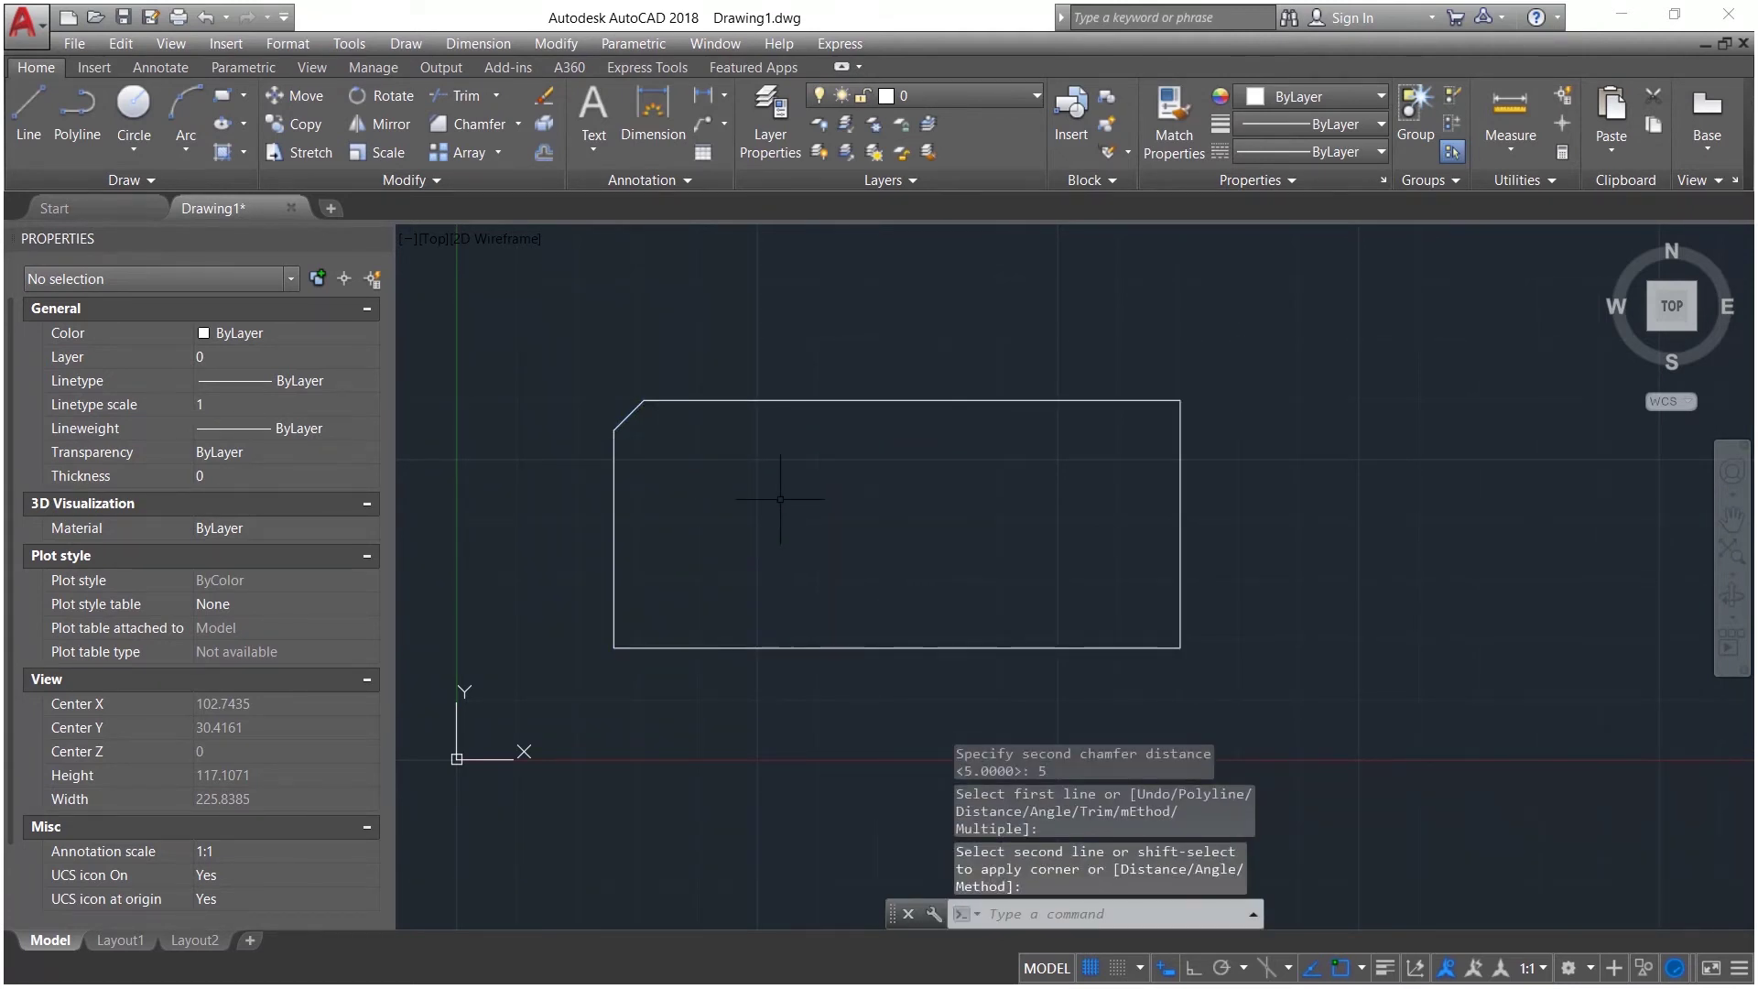
Step: Erase the chamfered rectangle from the drawing
right_click(780, 499)
left_click(697, 478)
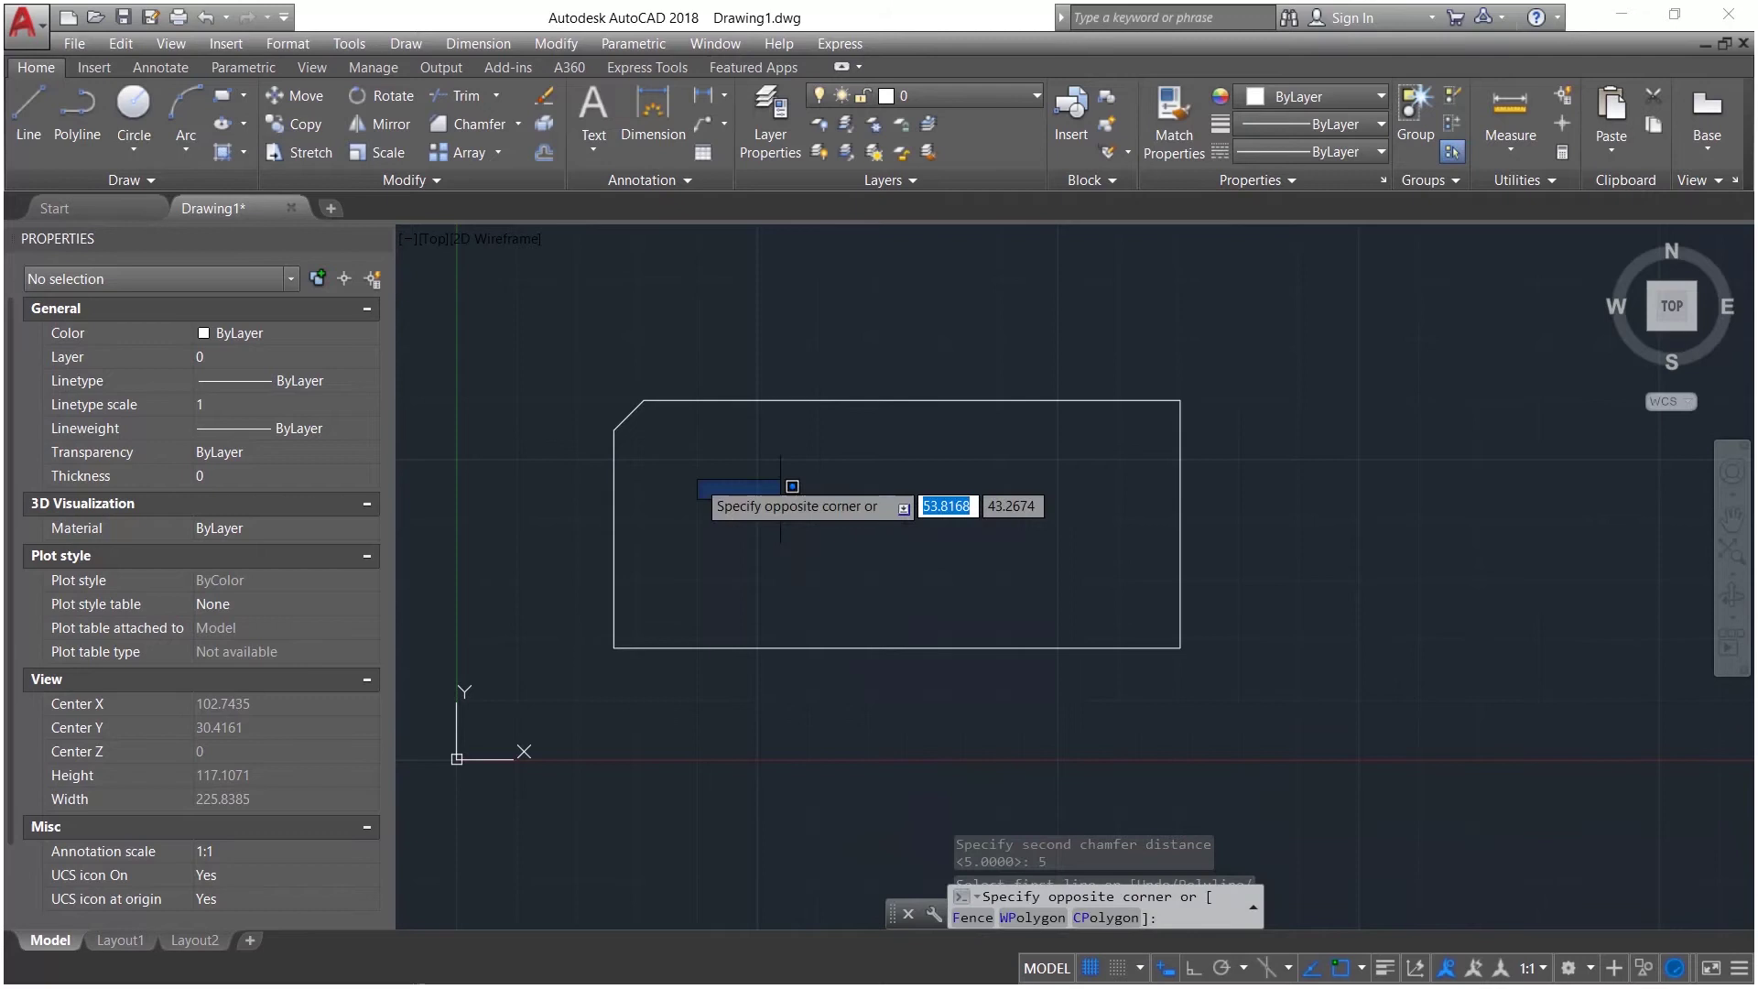
left_click(726, 479)
left_click(1169, 333)
left_click(945, 545)
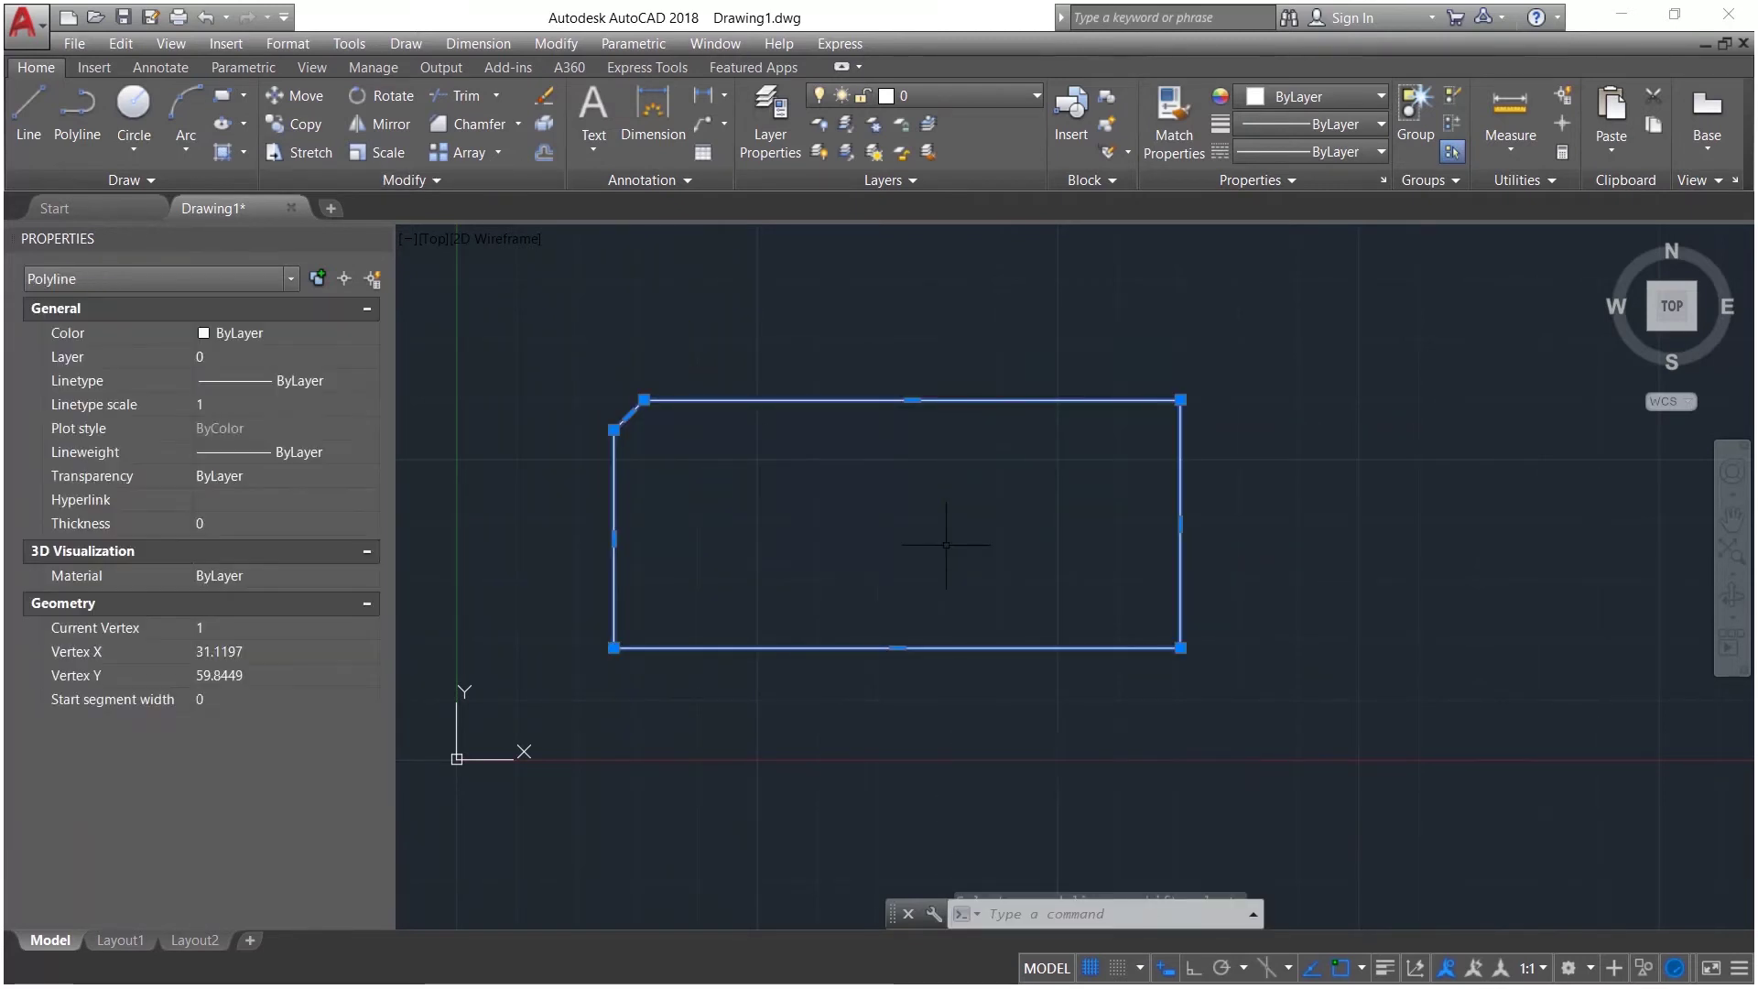
key("Delete")
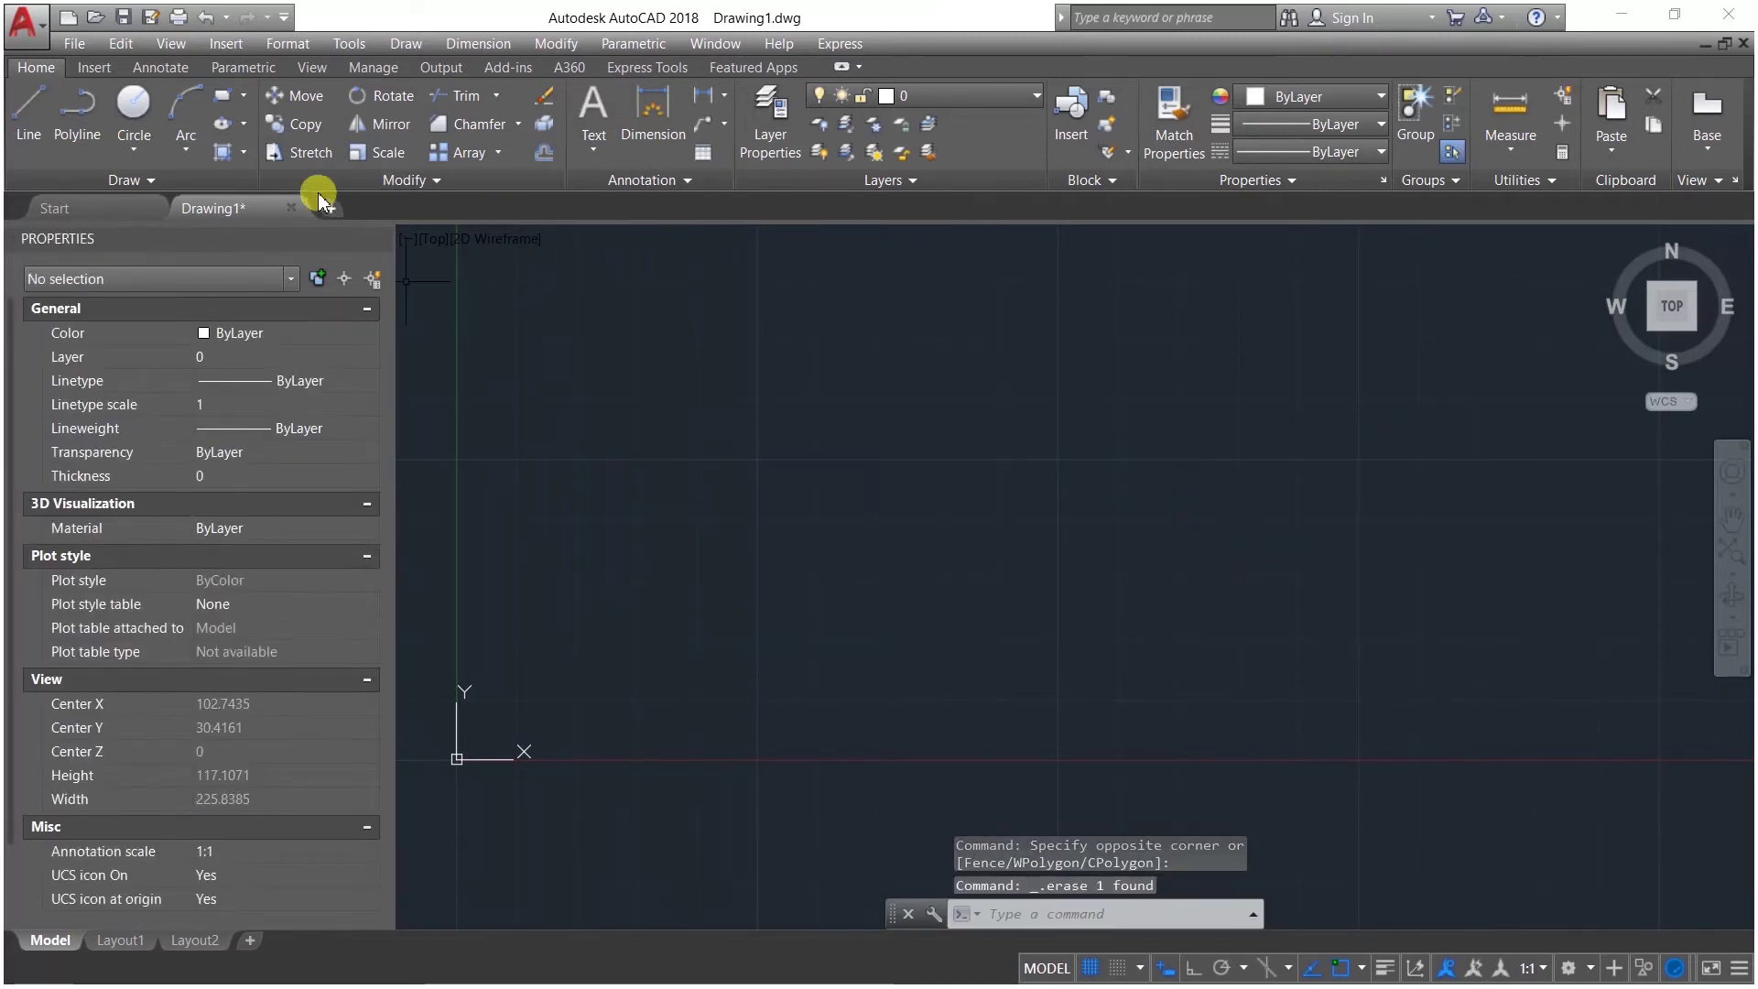
Step: Draw a small upright rectangle freehand, high up and slightly right of the Y axis
left_click(222, 95)
left_click(547, 293)
left_click(564, 327)
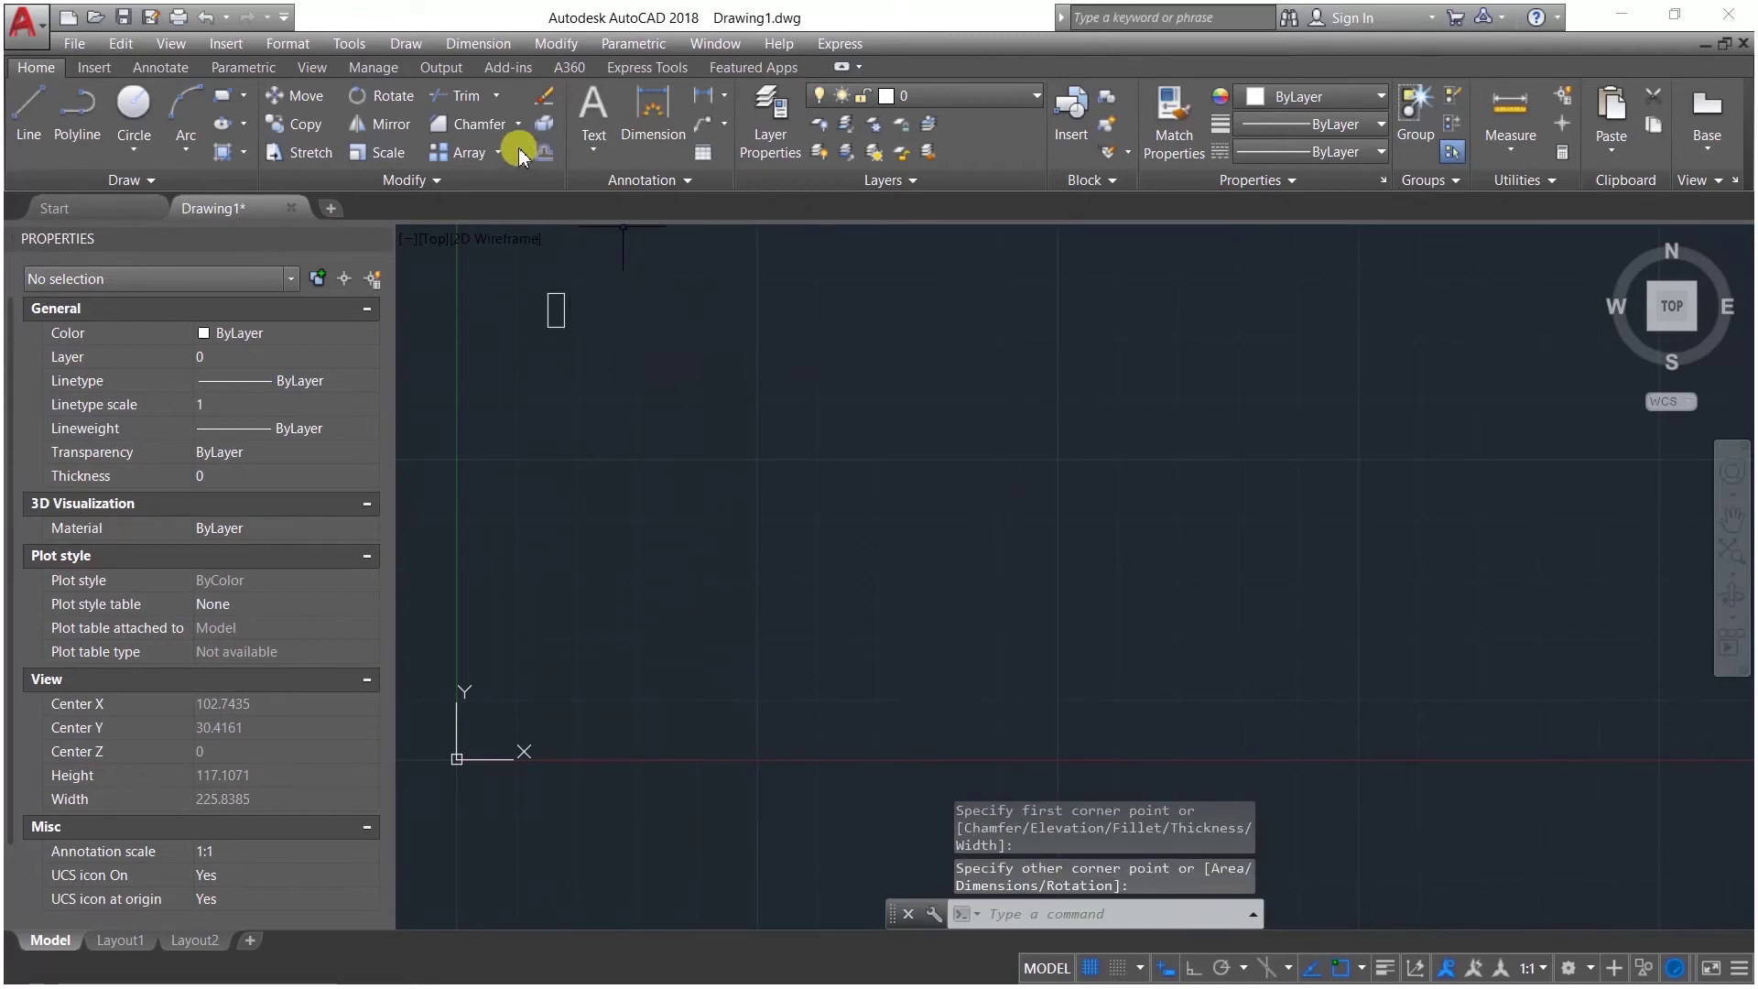
Step: Create an associative rectangular array of the small rectangle with the default 4 columns, 3 rows and spacing
left_click(484, 157)
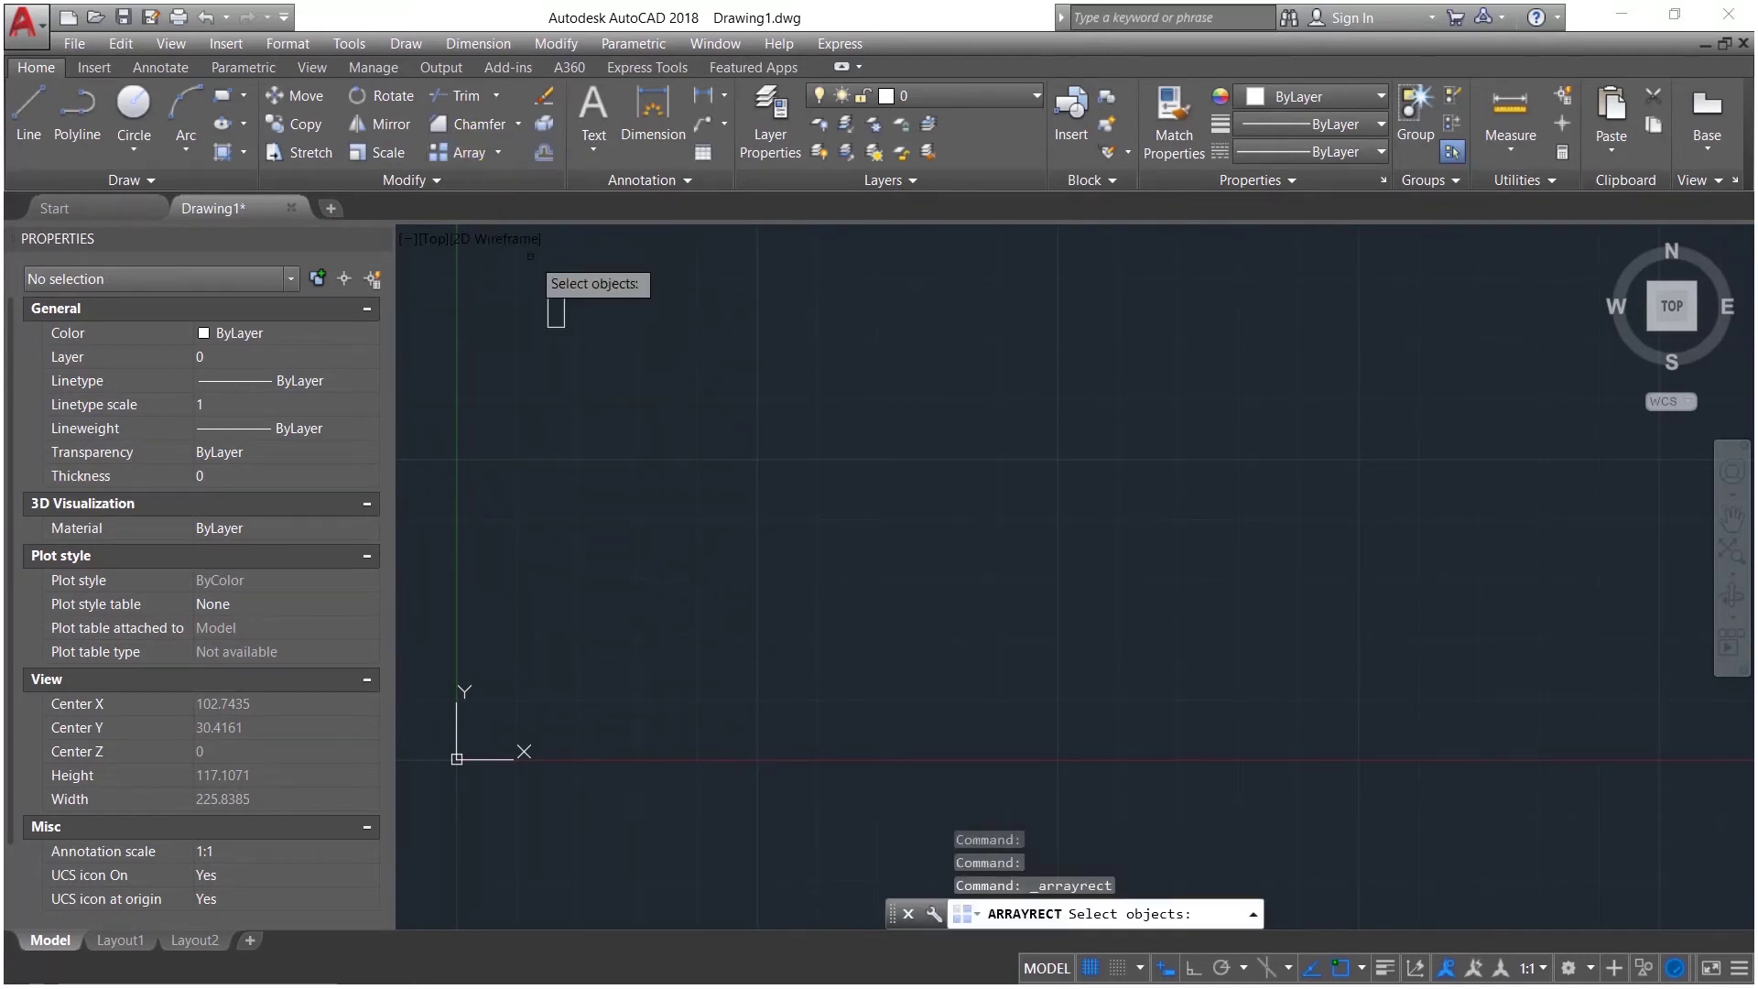
left_click(565, 316)
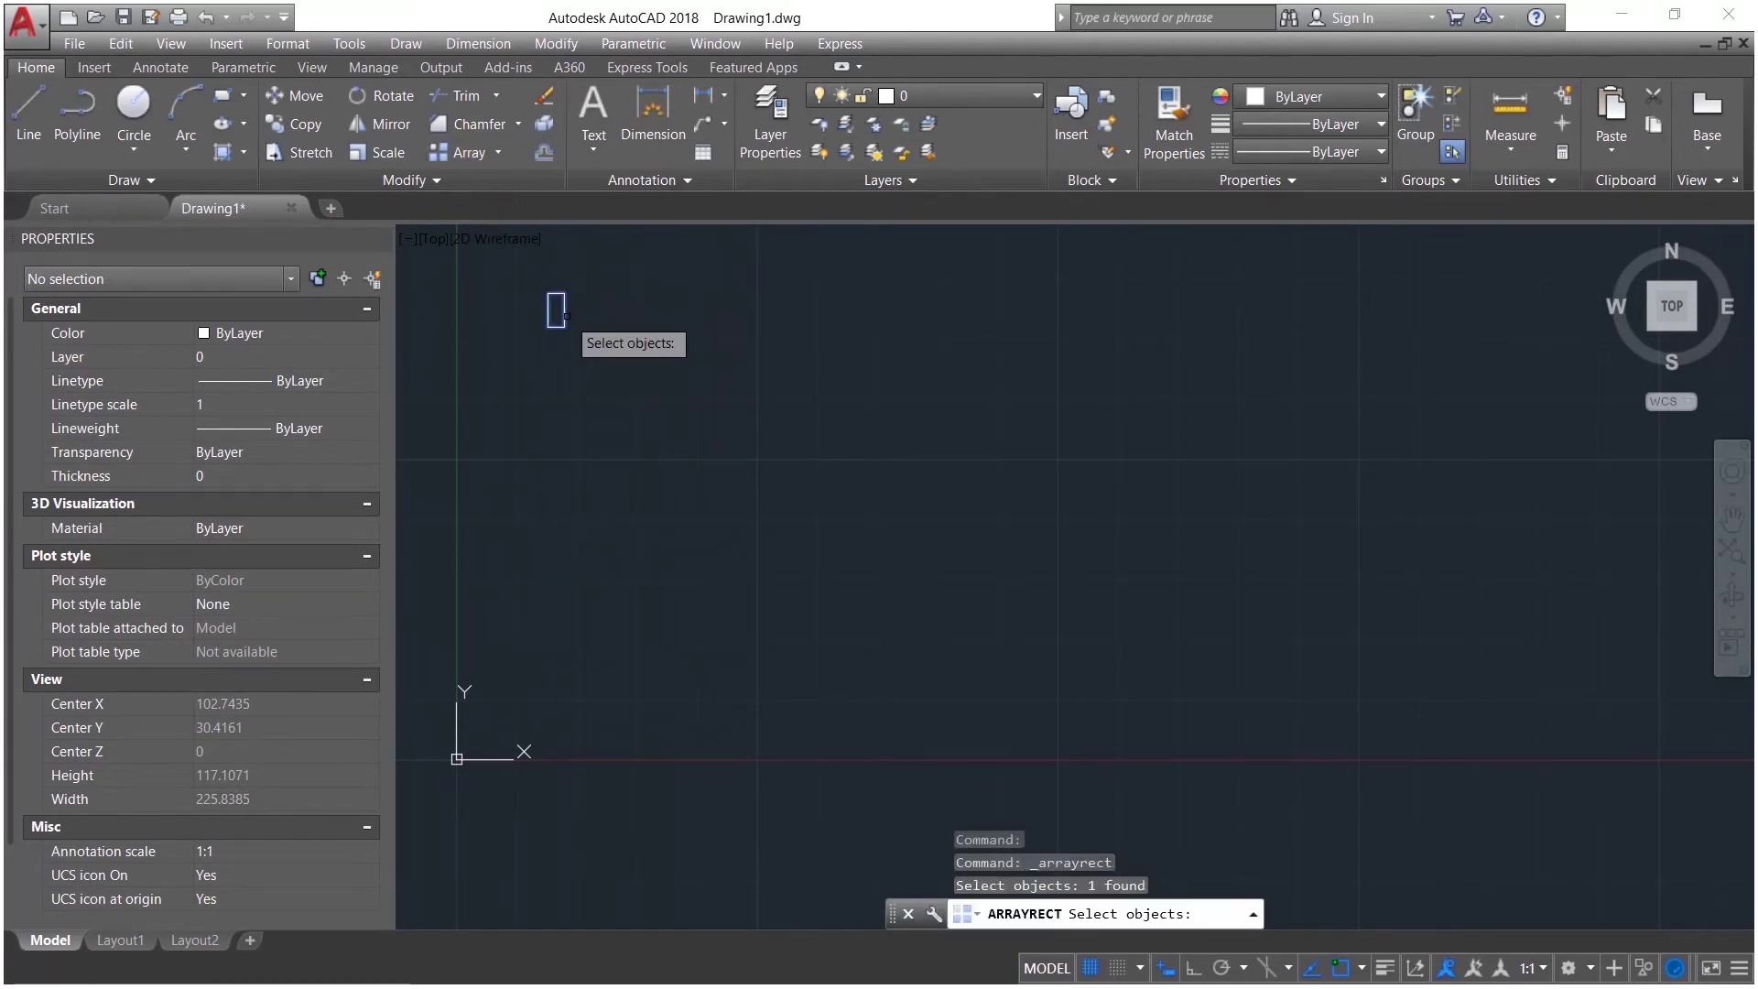
key("Return")
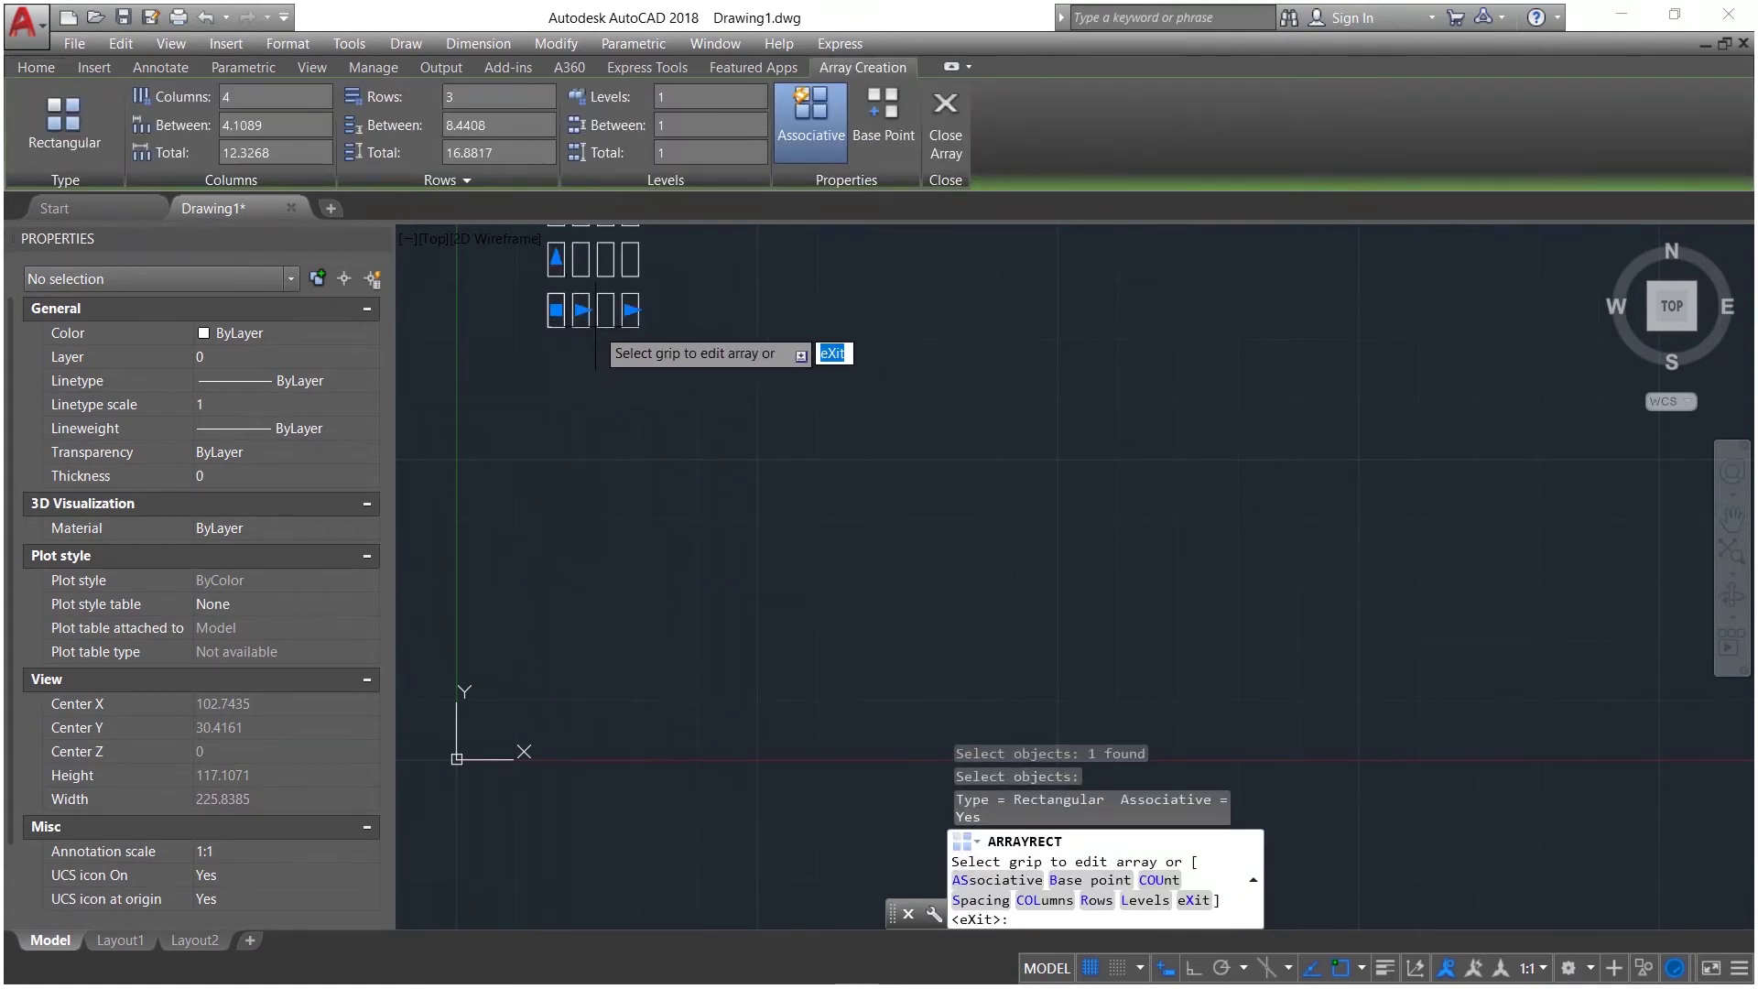
middle_click_drag(641, 275, 673, 416)
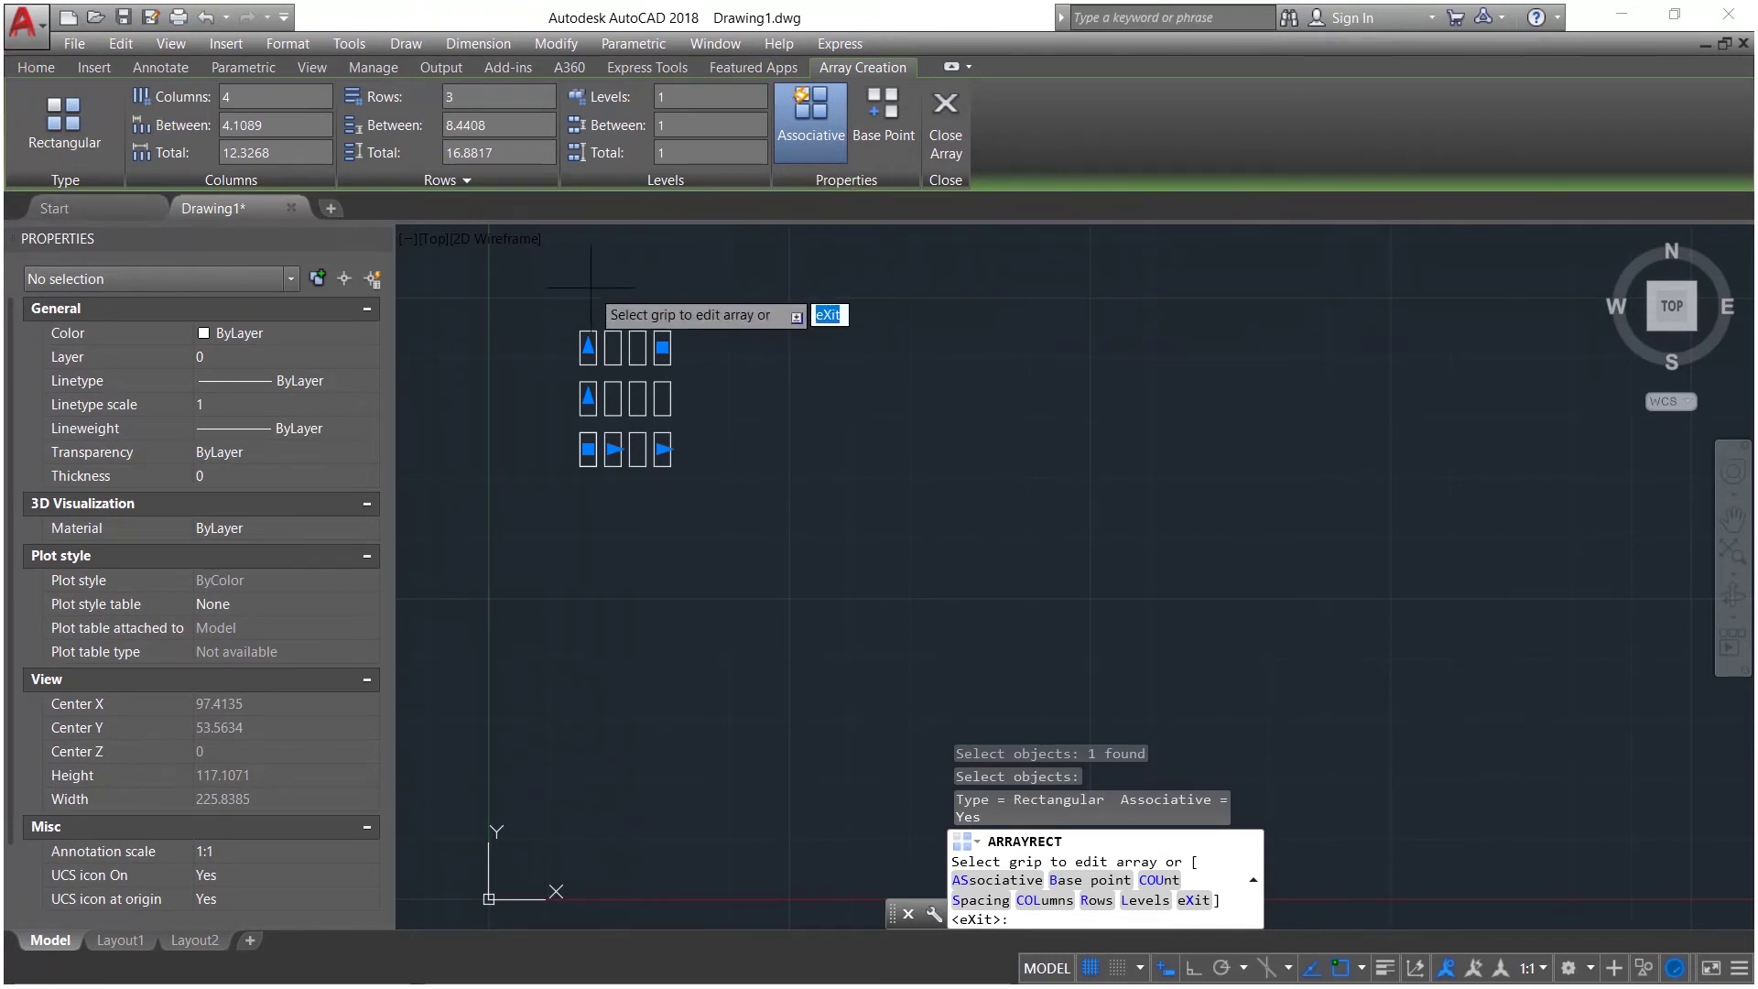
key("Return")
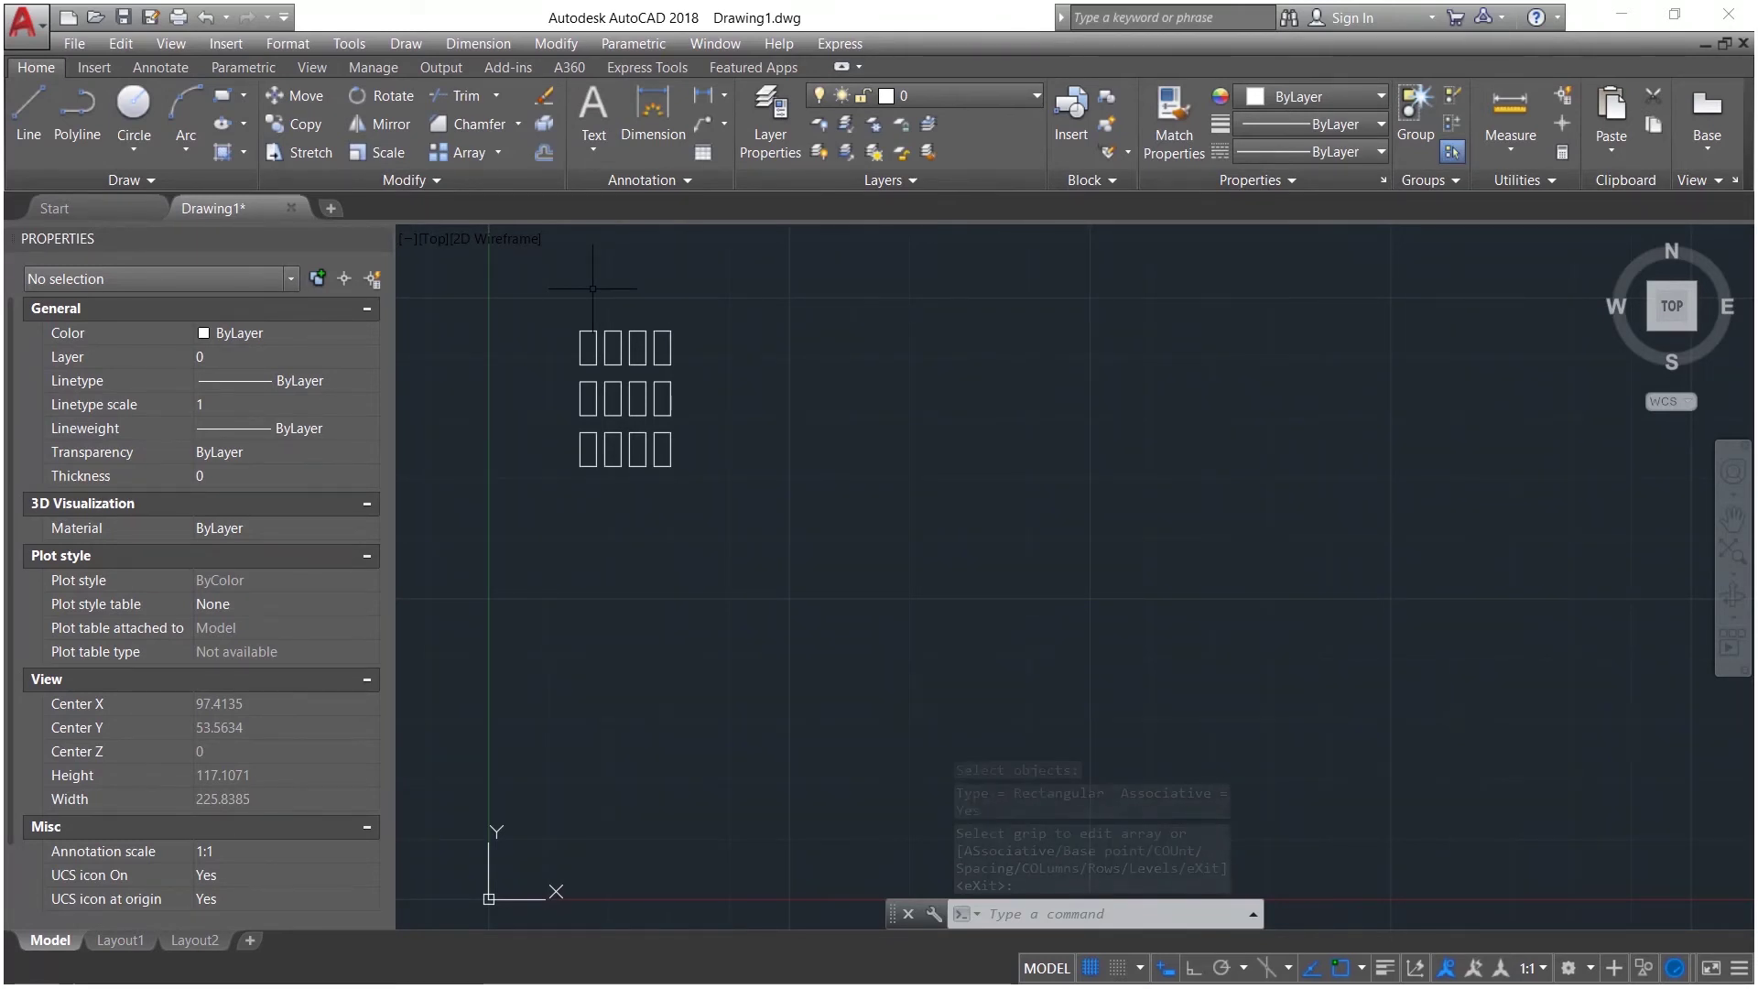
Step: Erase the rectangular array of small rectangles from the drawing
left_click(766, 293)
left_click(532, 528)
key("Delete")
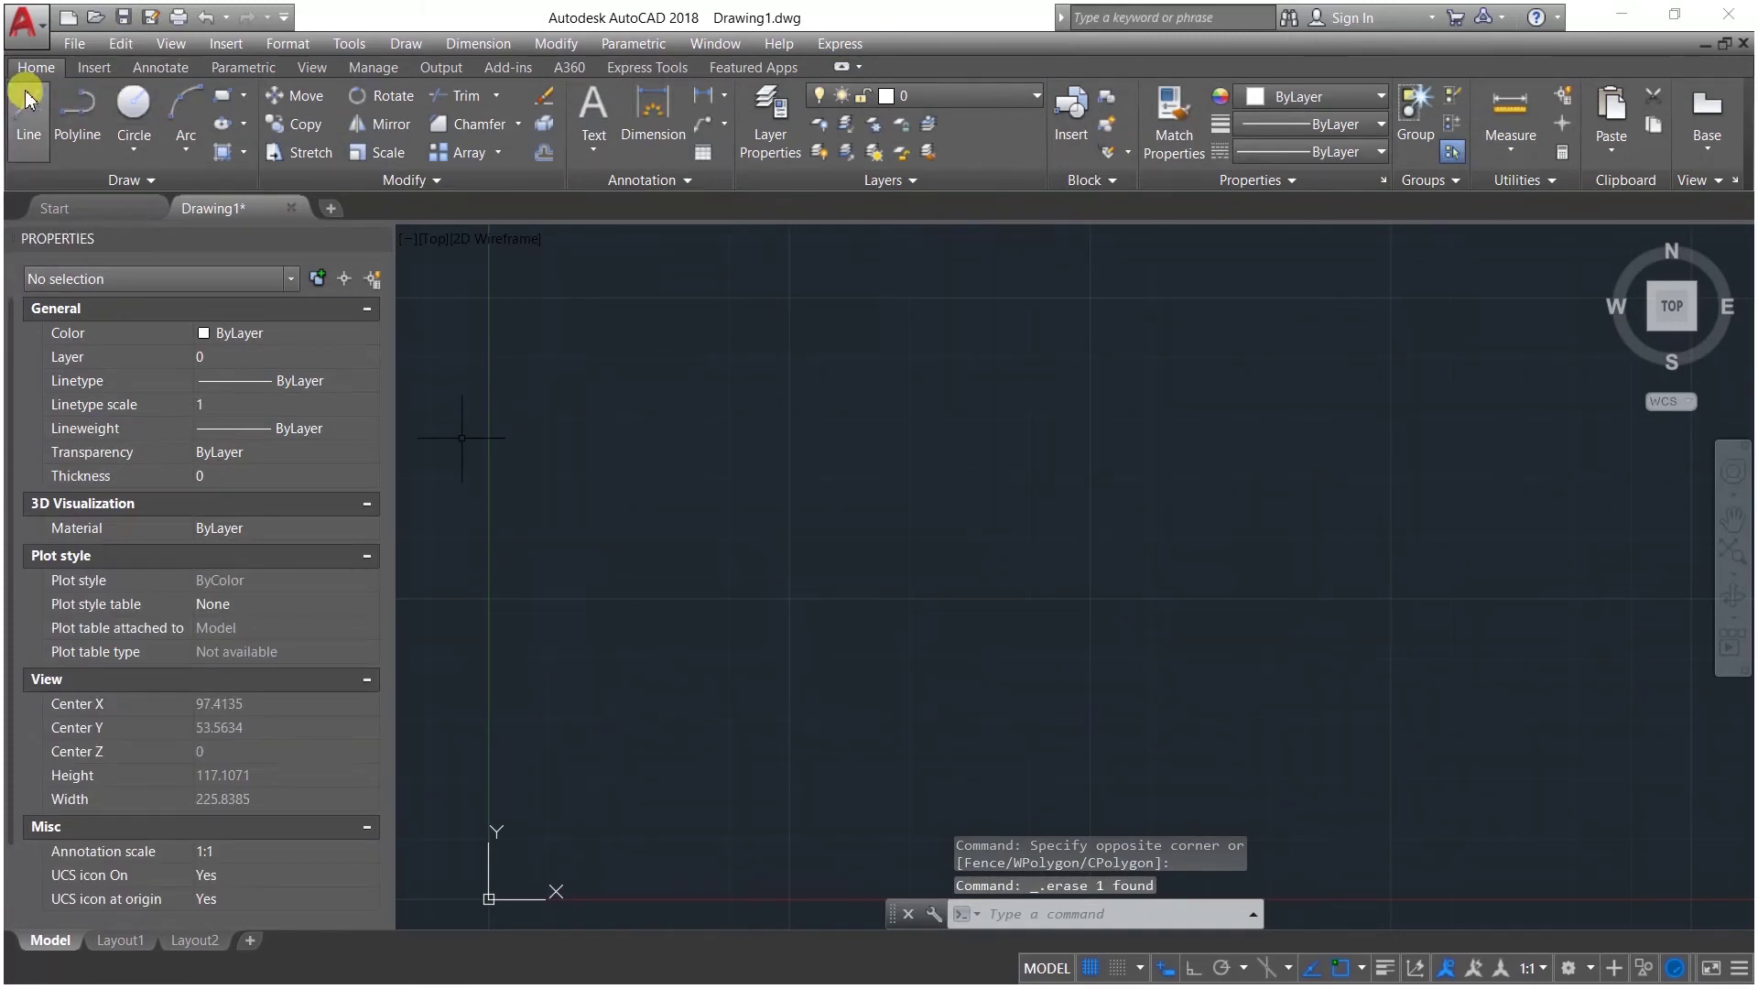
Step: Draw a single nearly vertical line freehand, high up and to the right of the Y axis
left_click(28, 98)
left_click(650, 364)
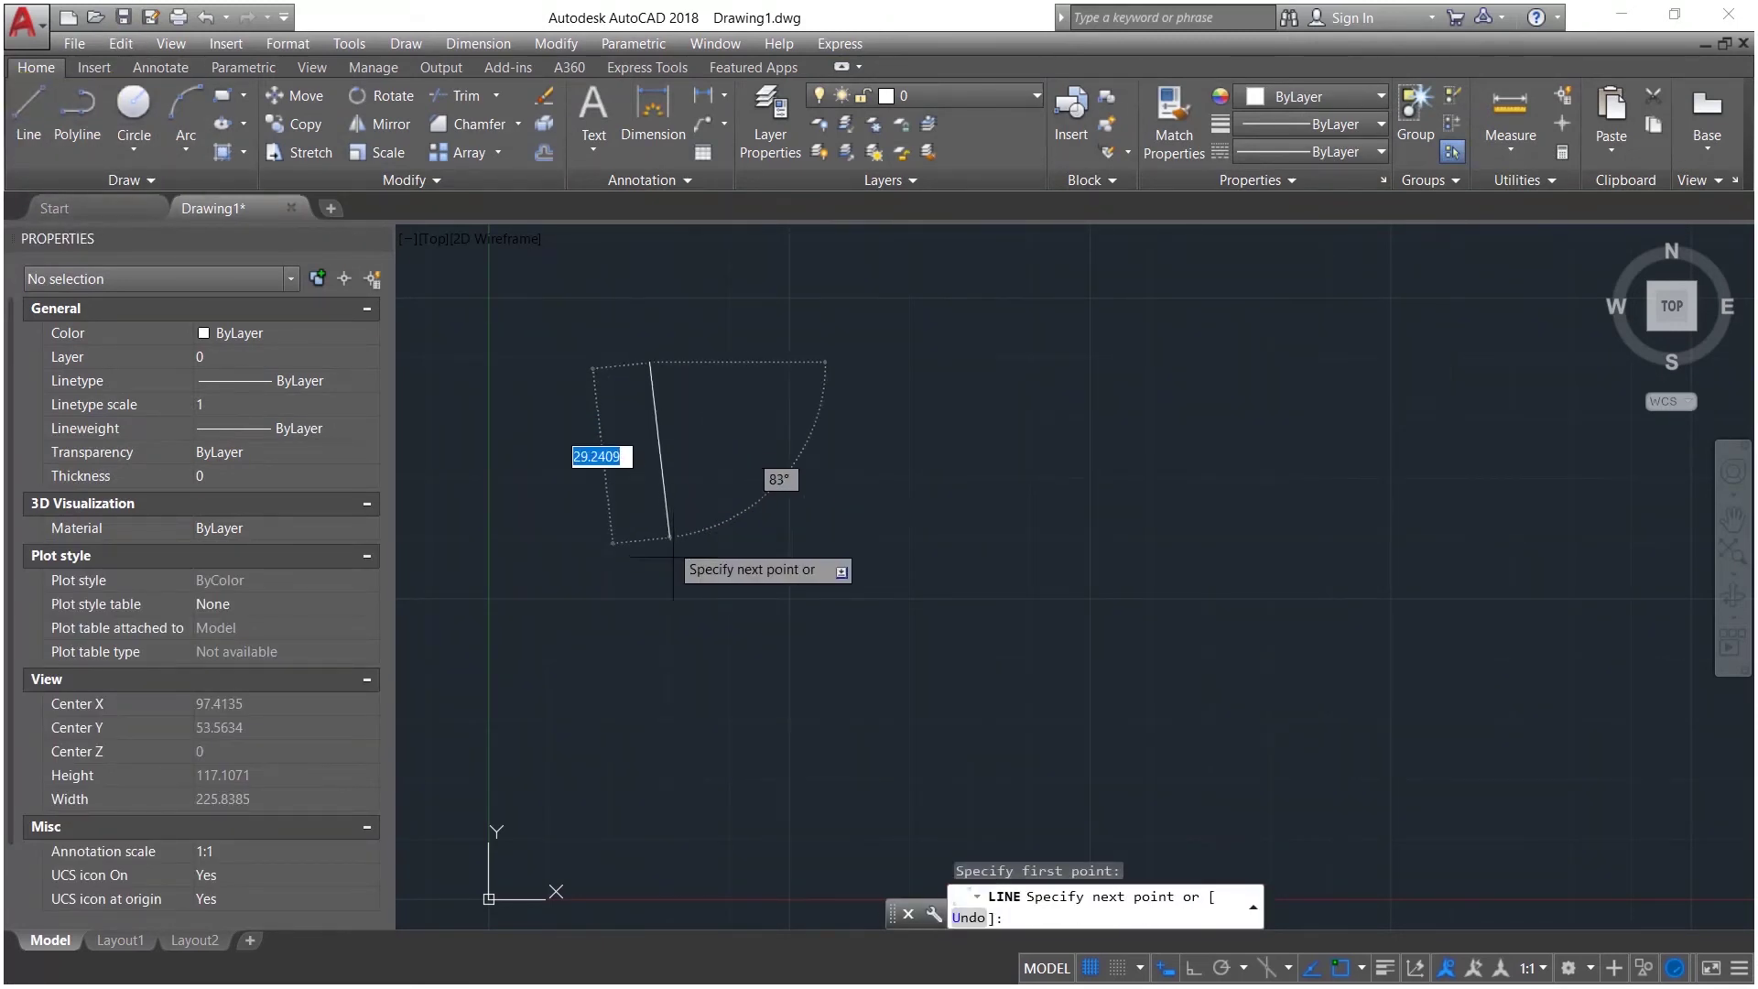
left_click(661, 618)
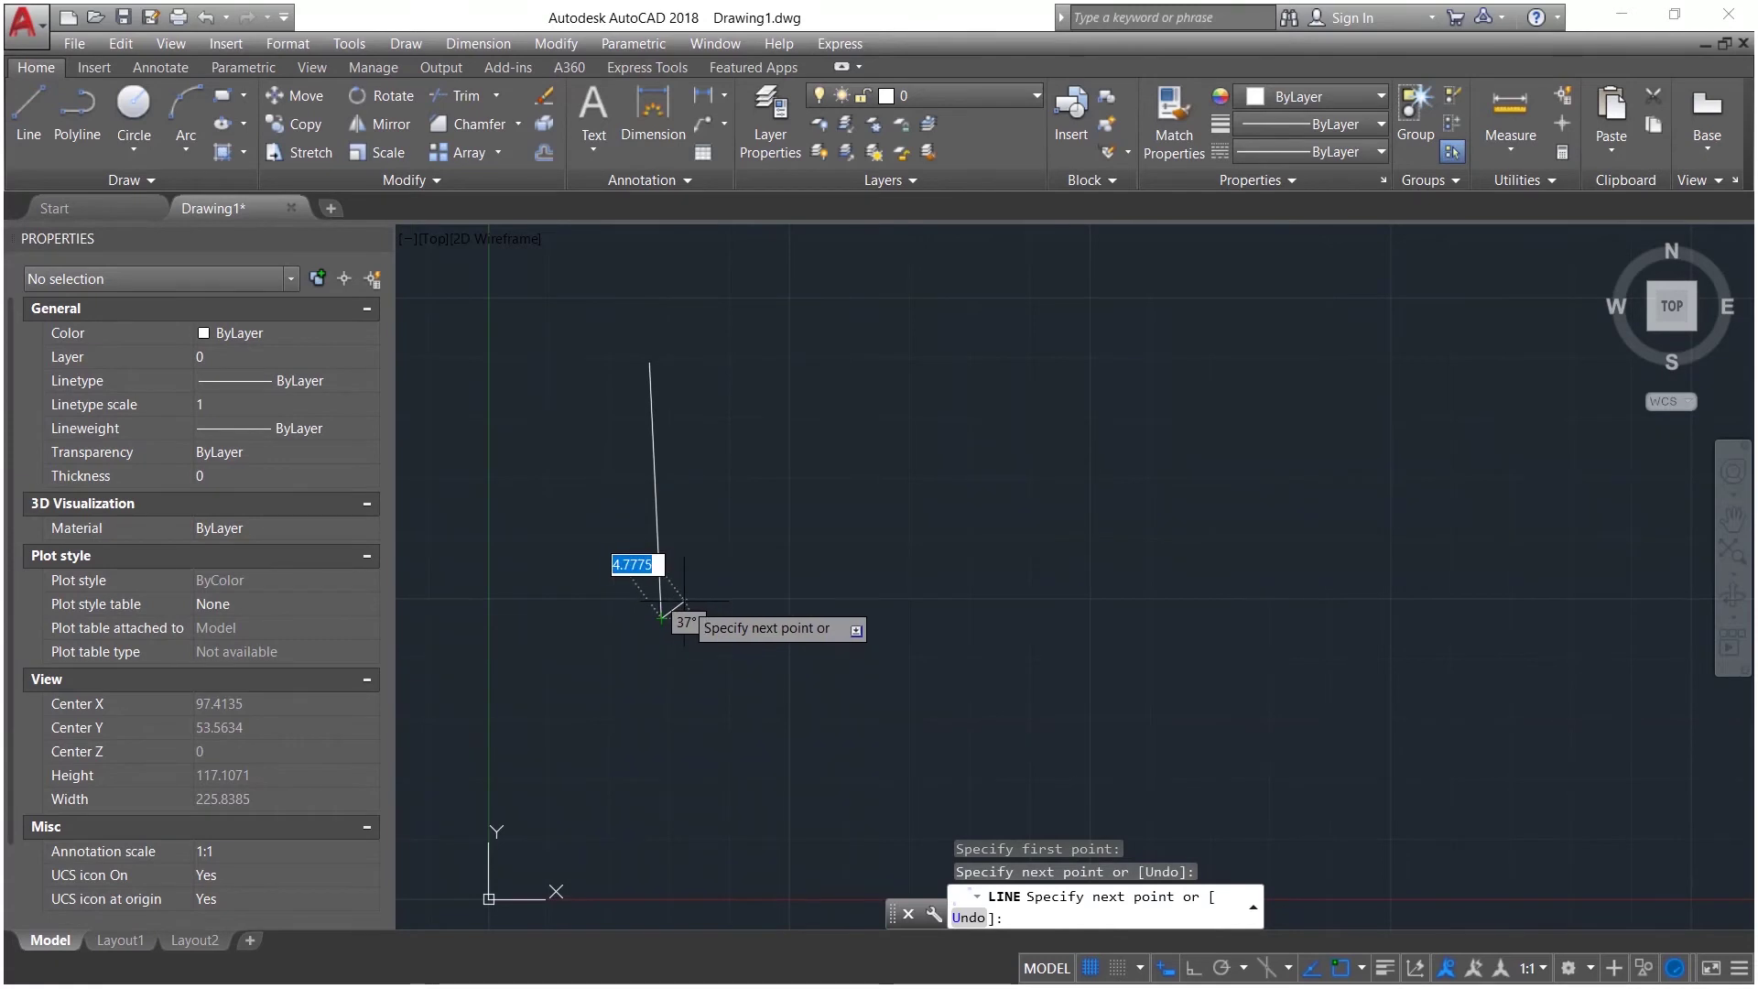
key("Return")
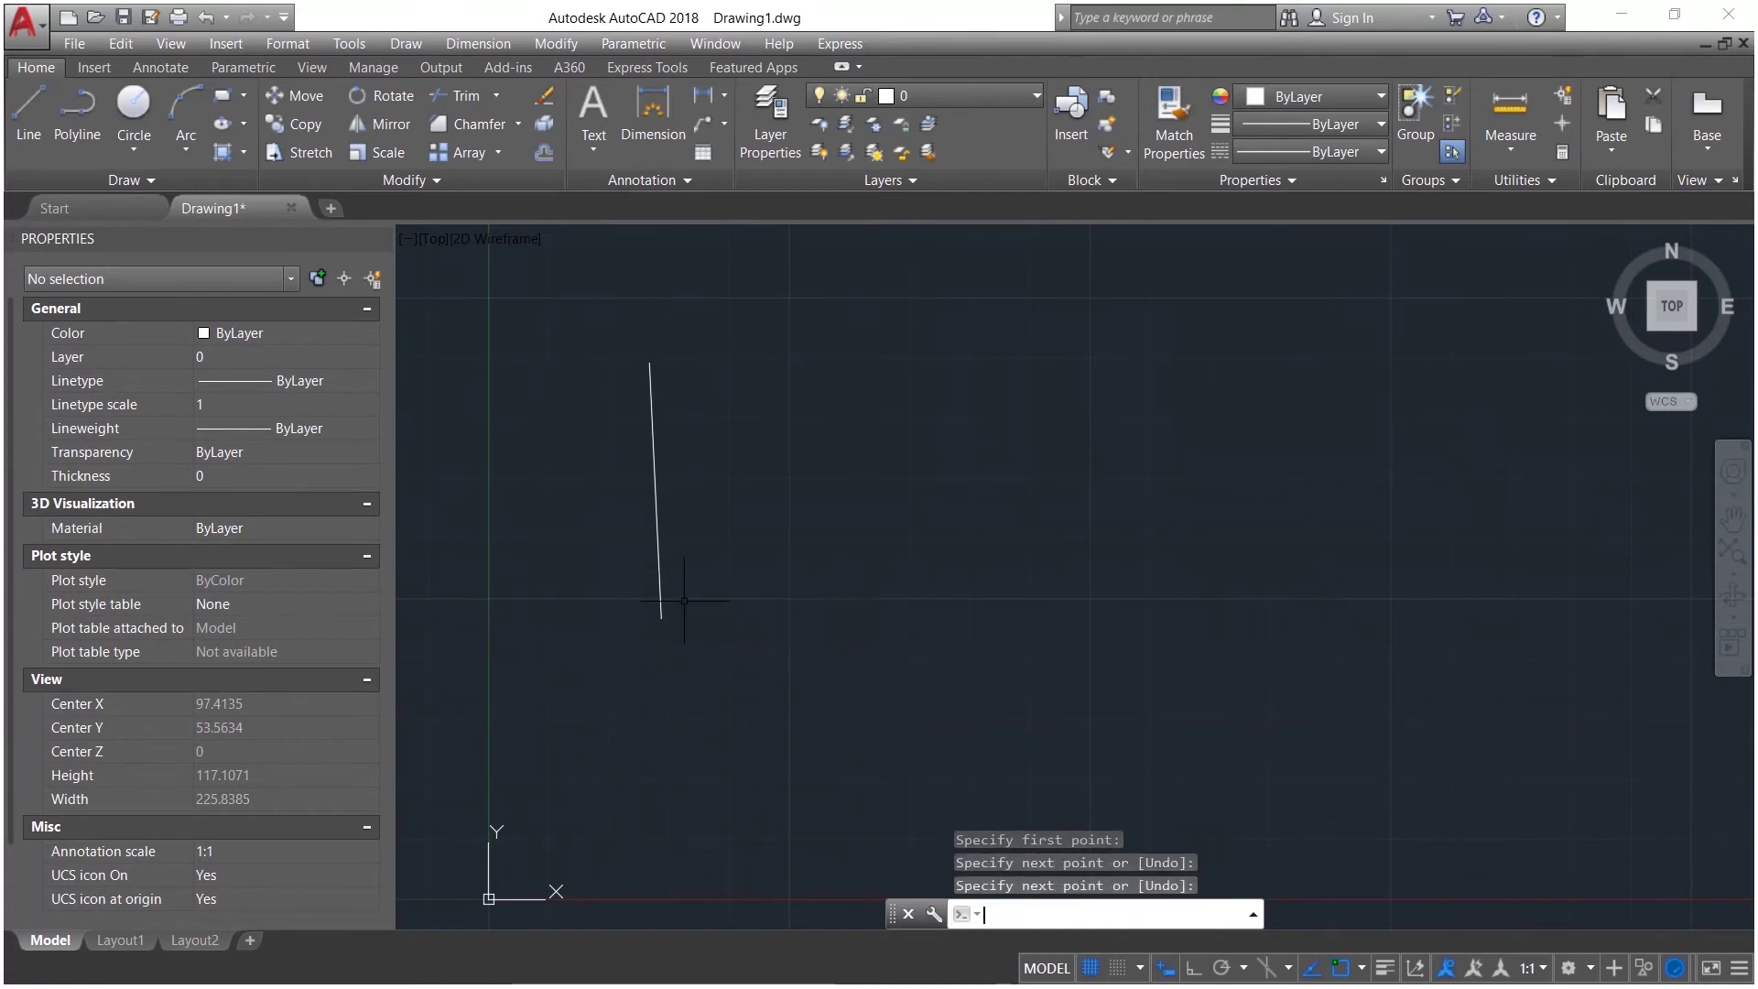
Step: Offset the nearly vertical line to its right by a distance of 10
left_click(541, 158)
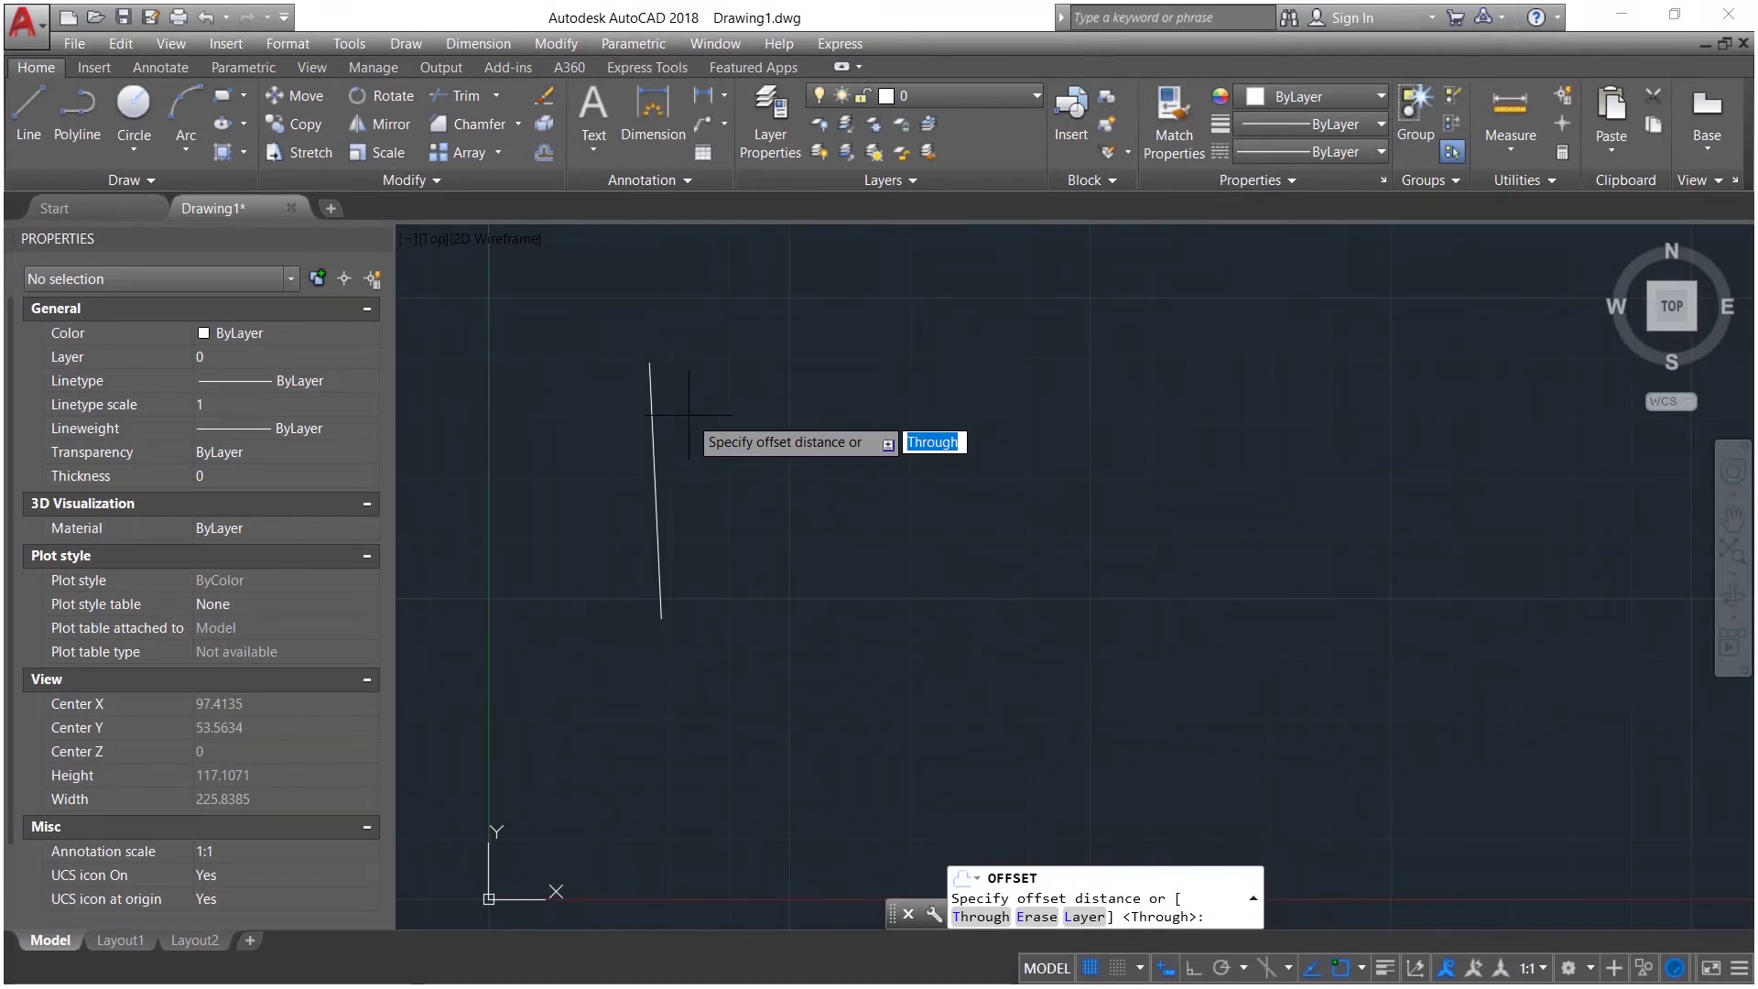
type("10")
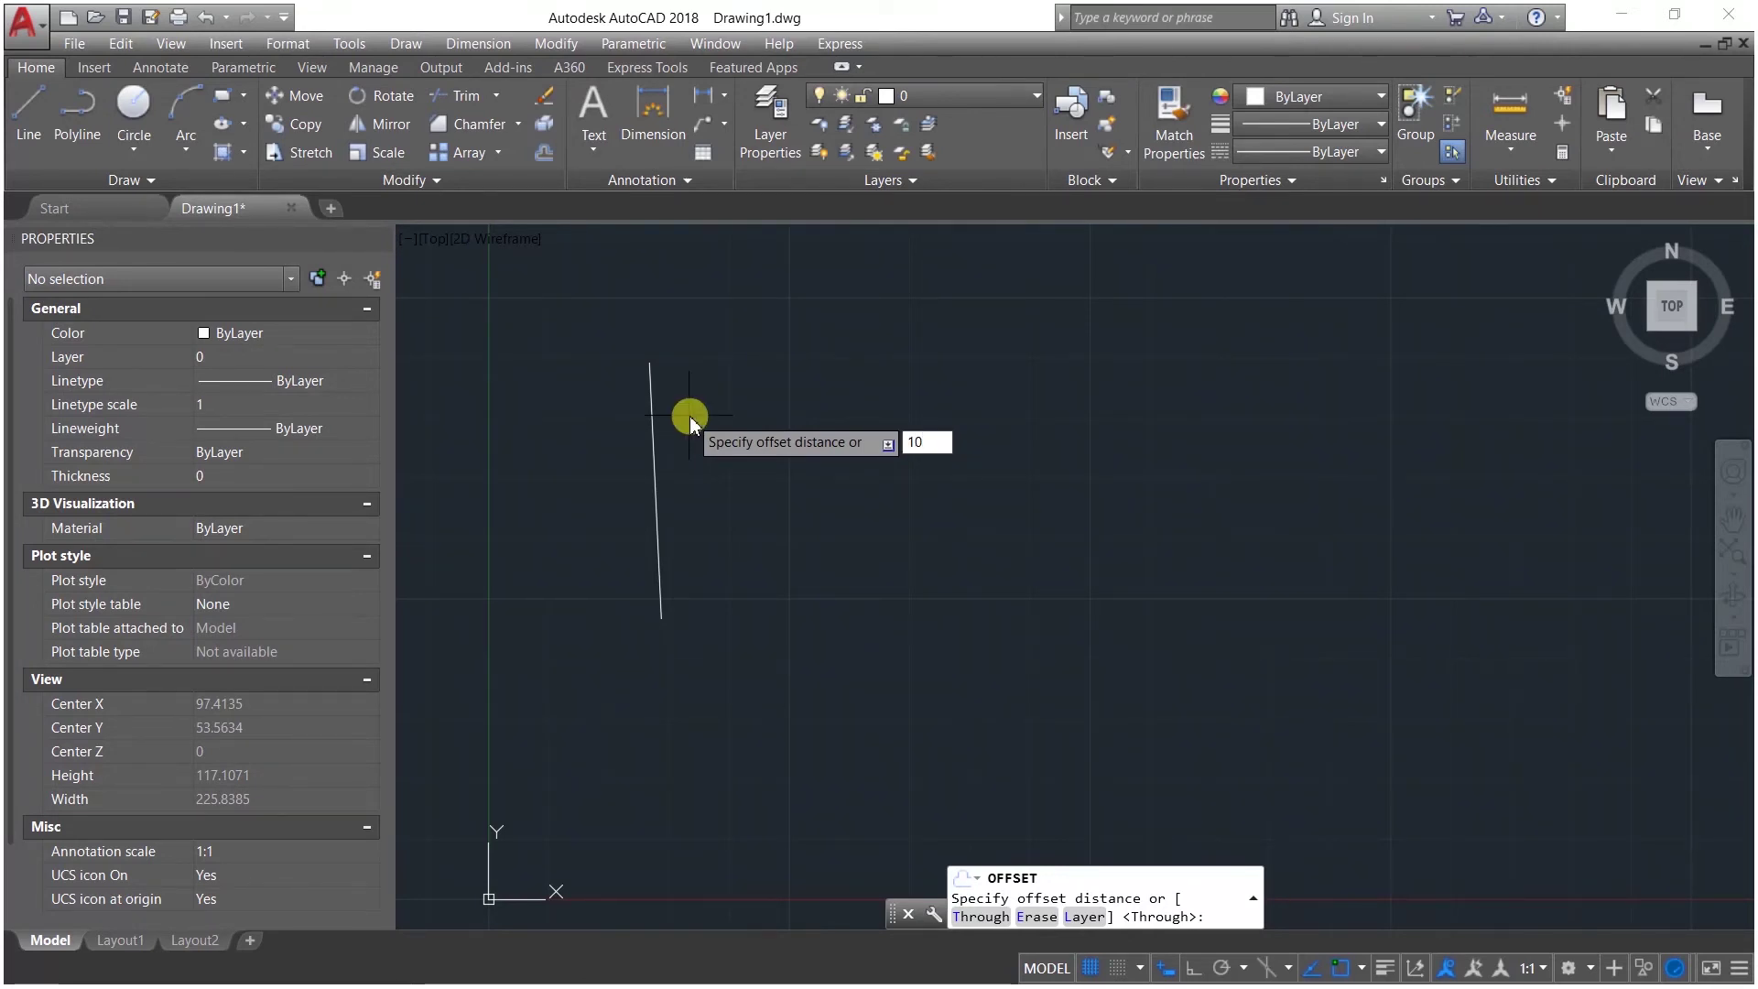
key("Return")
left_click(652, 403)
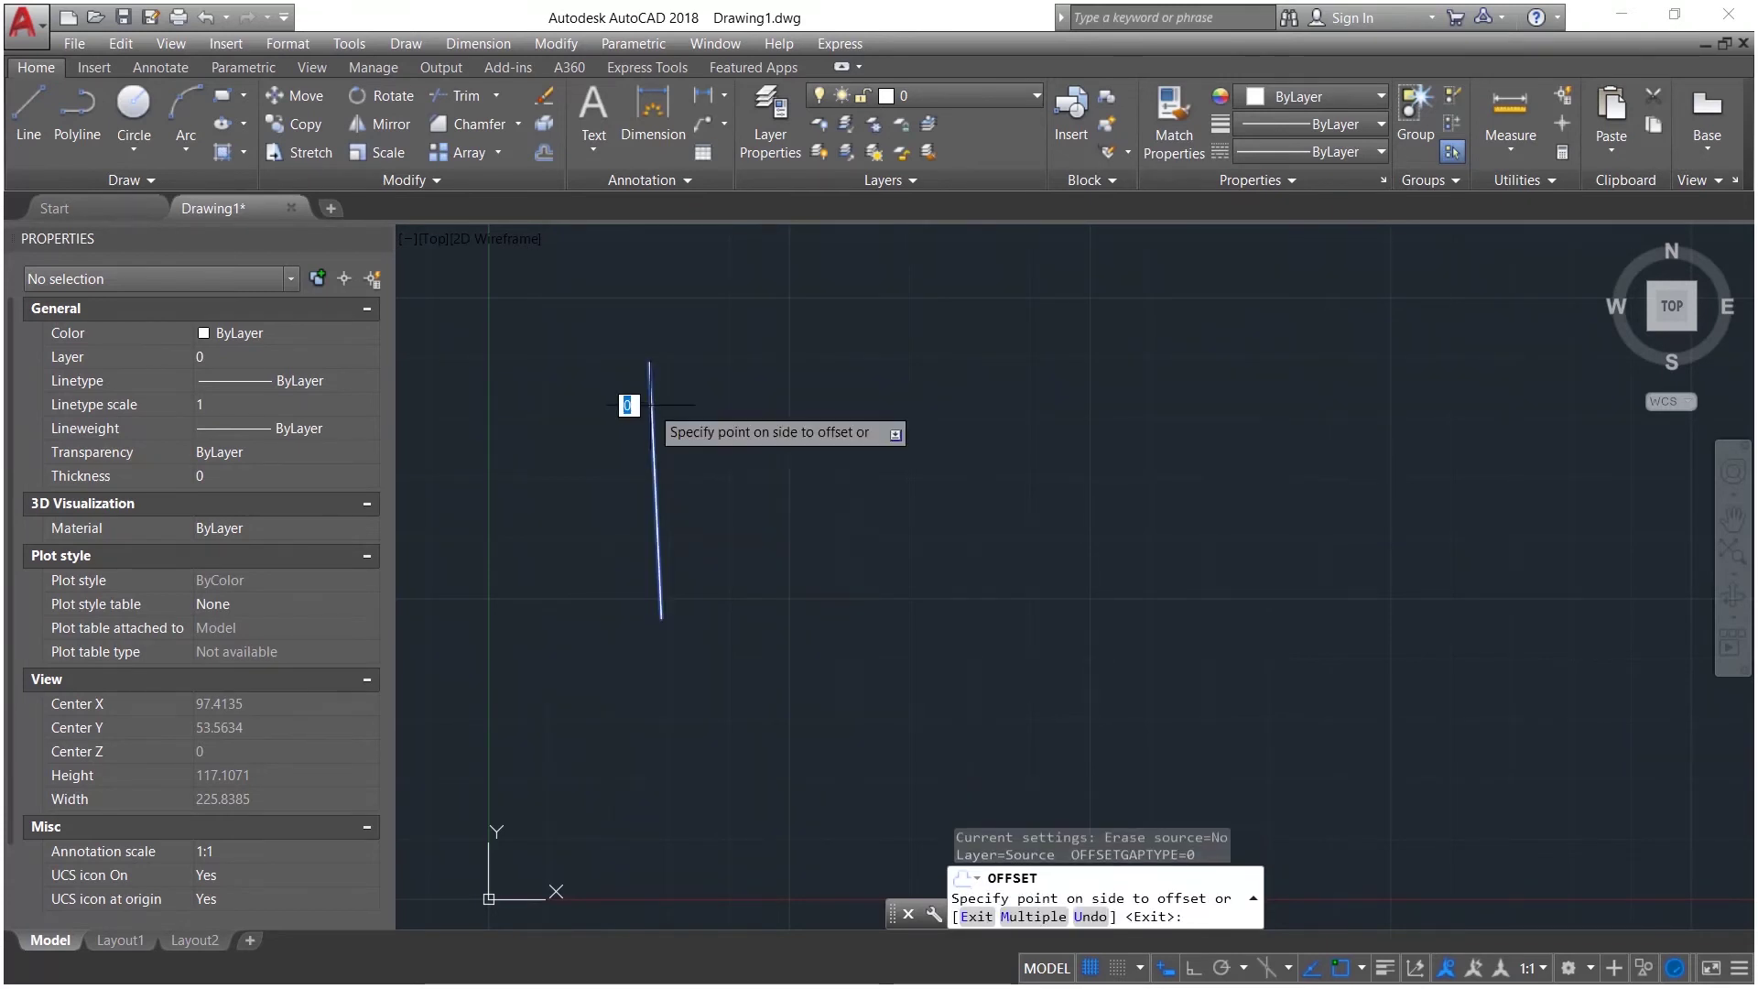
left_click(818, 407)
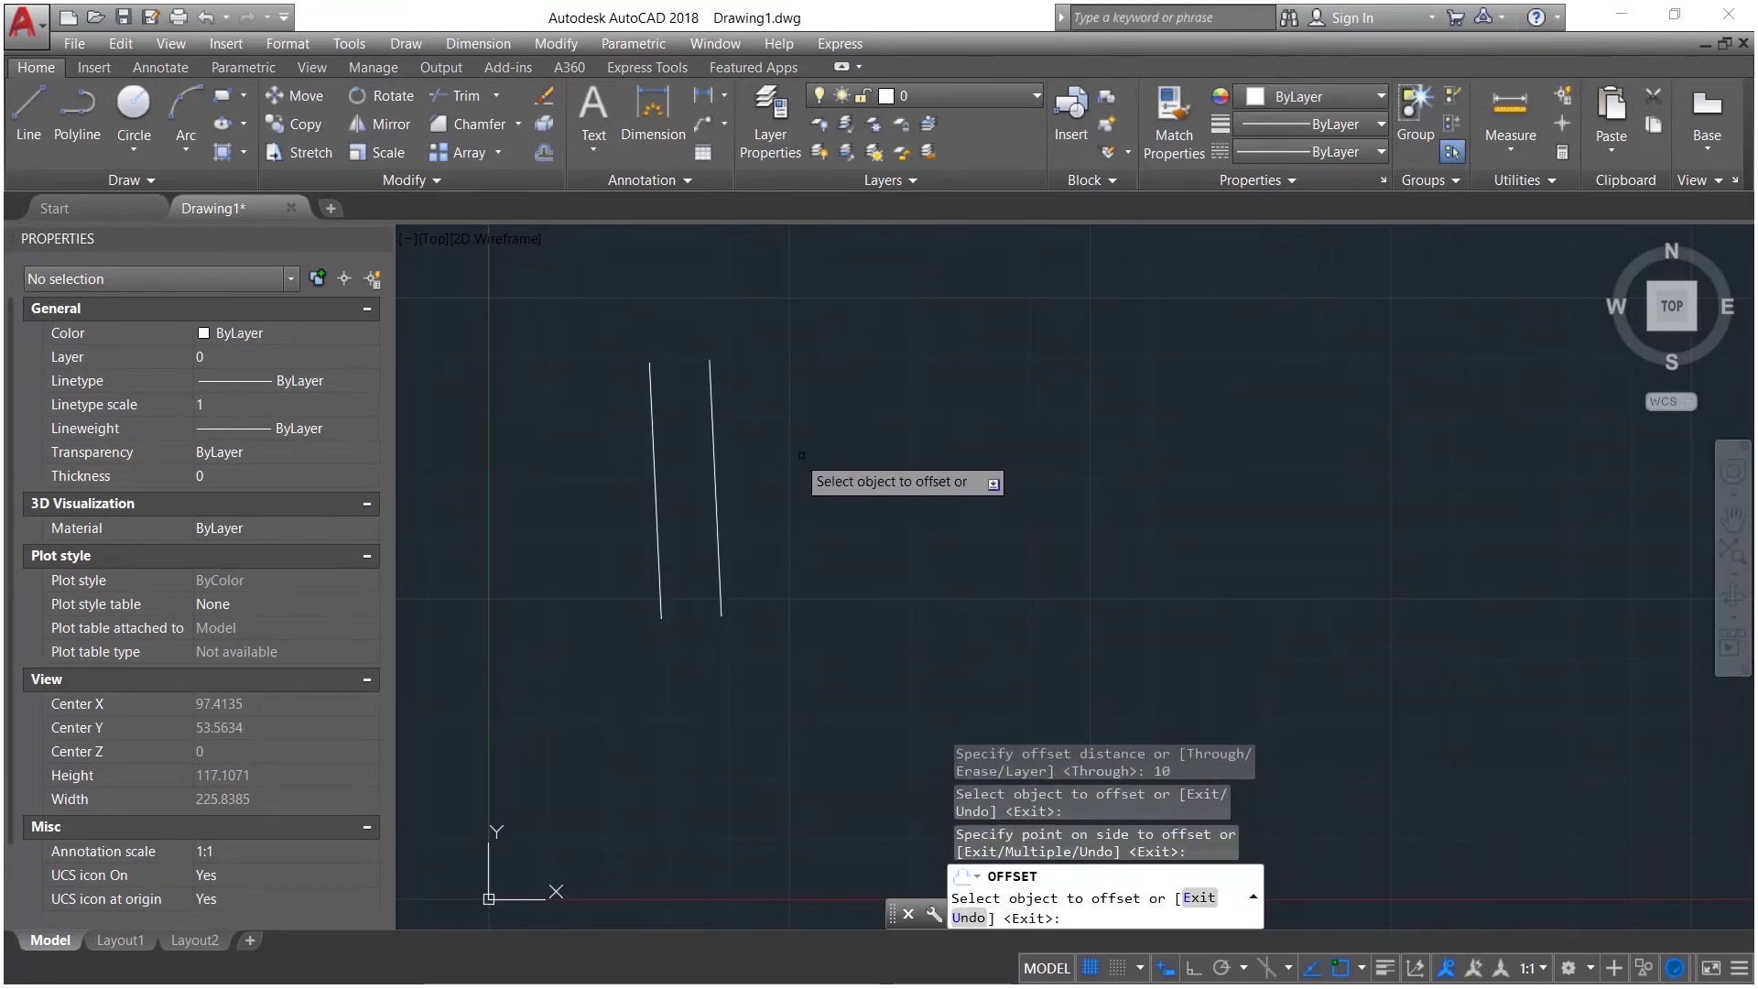
Step: Offset the newest line to the right twice more at the same distance, giving four parallel lines, and finish Offset
left_click(712, 426)
left_click(824, 426)
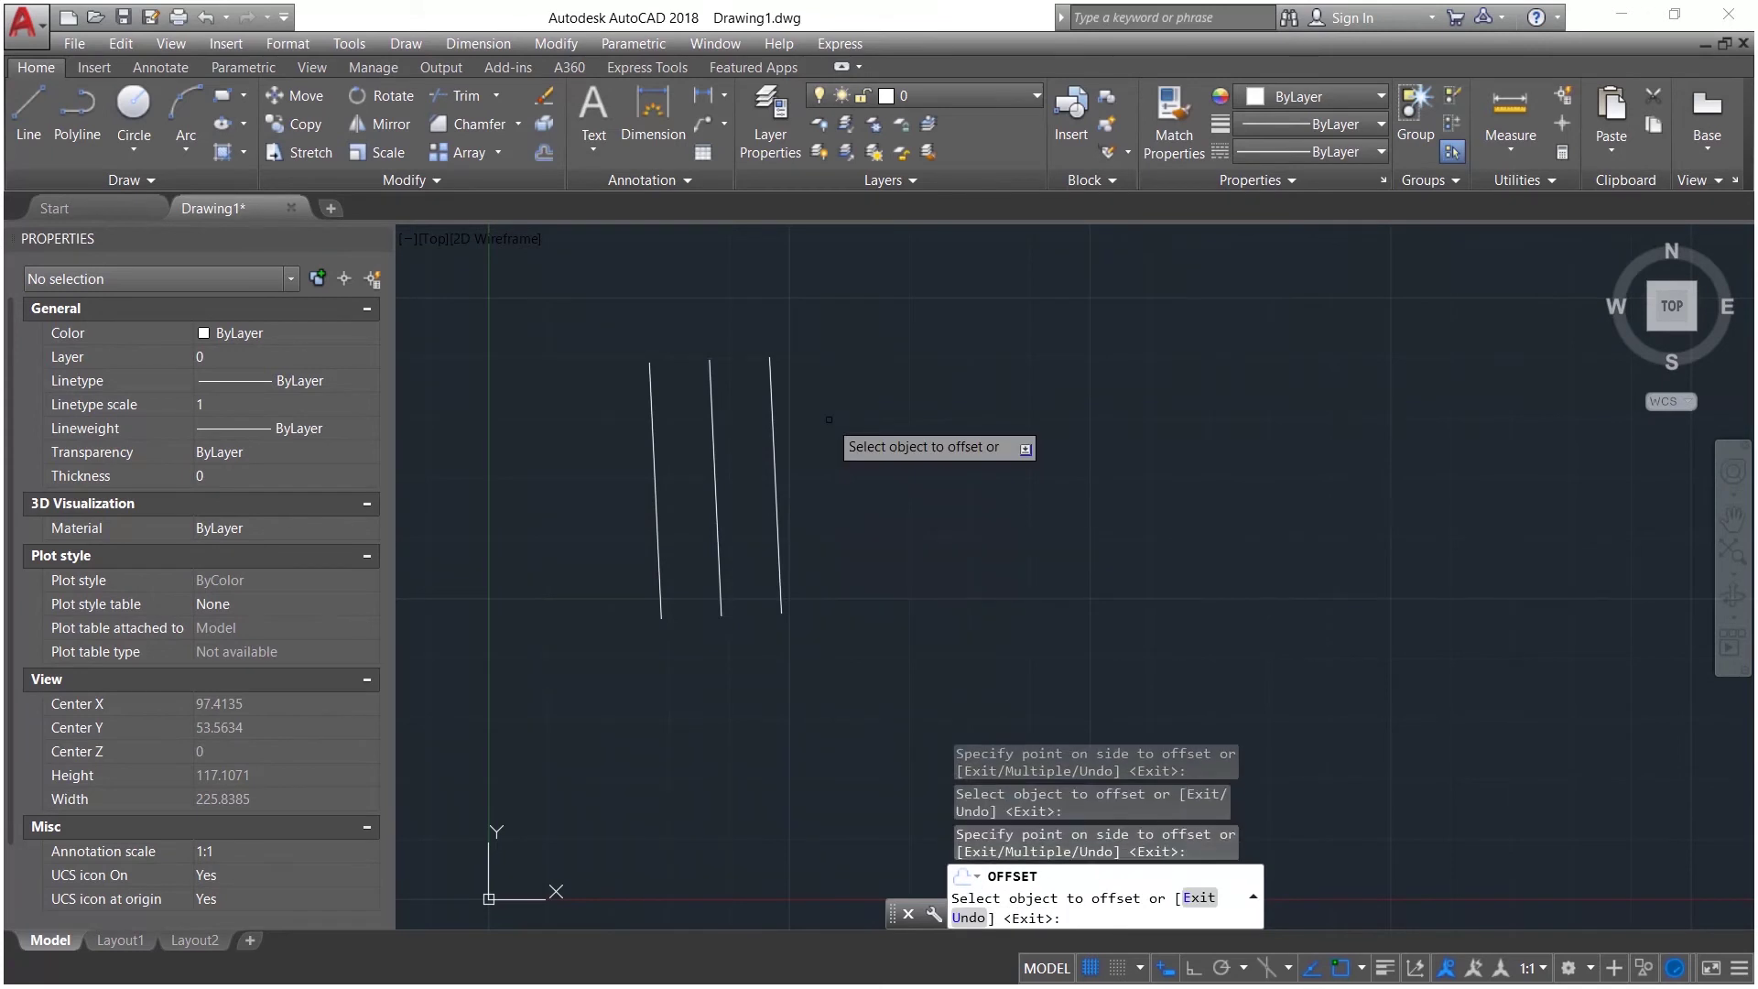
left_click(771, 431)
left_click(836, 428)
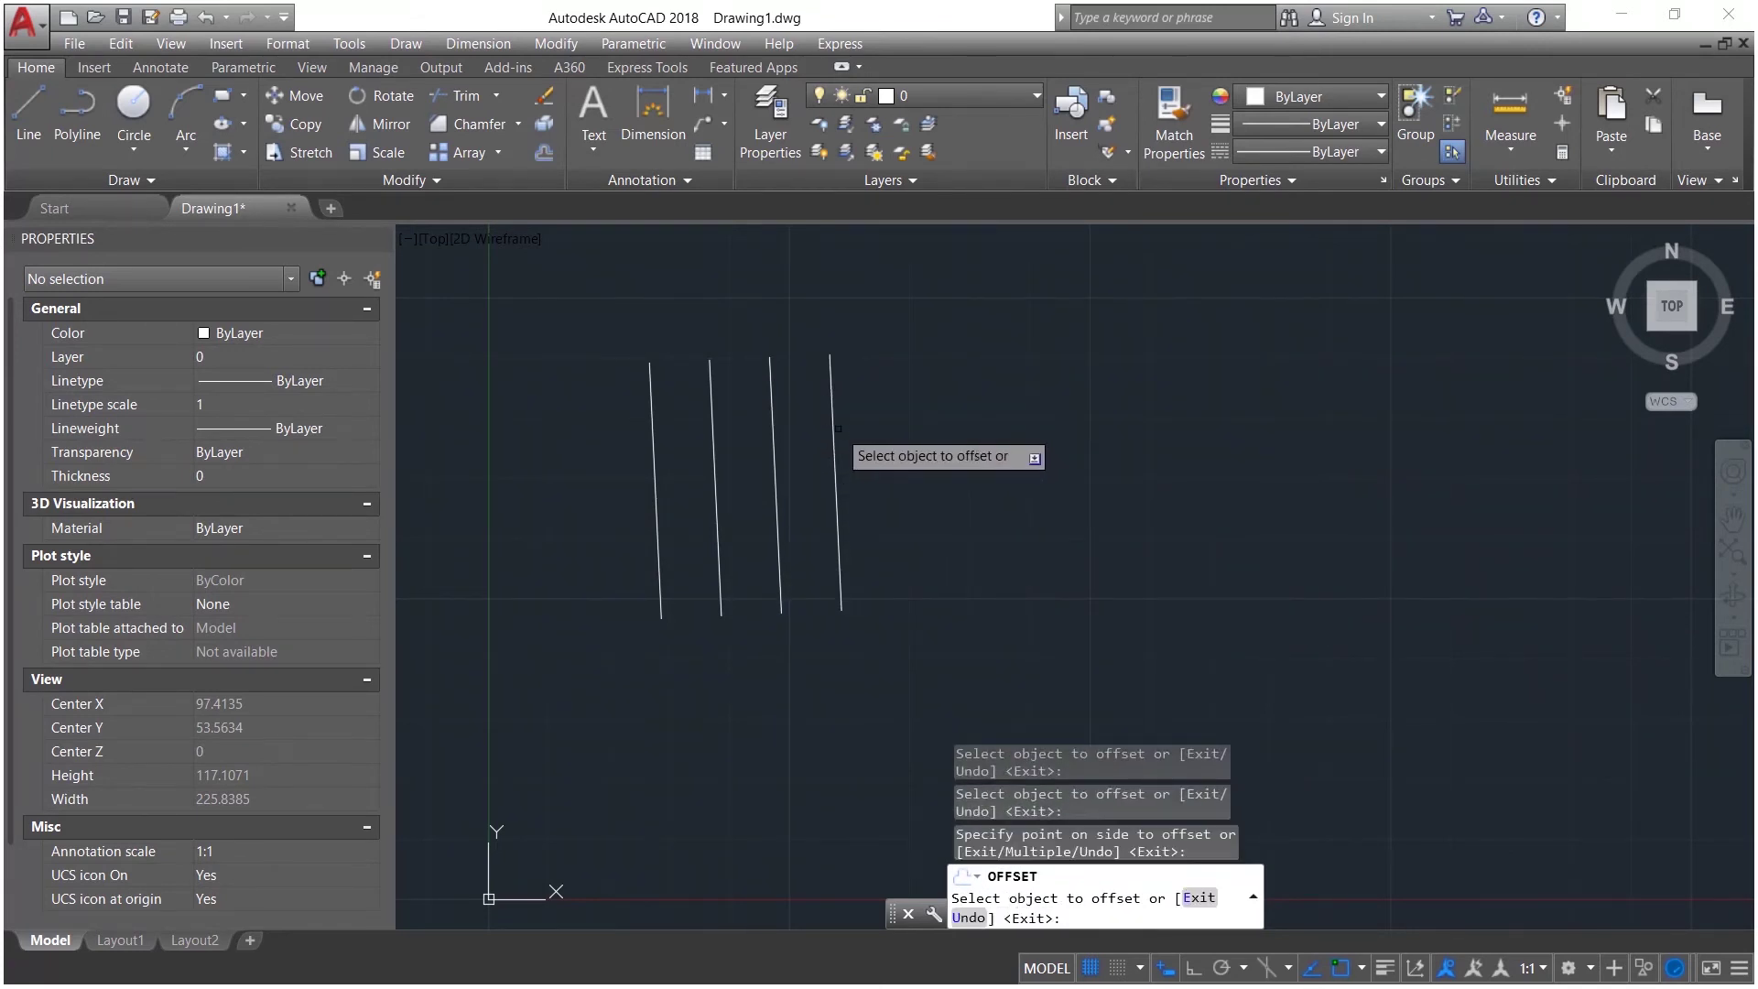
key("Return")
Step: Erase all four parallel lines from the drawing
left_click(981, 353)
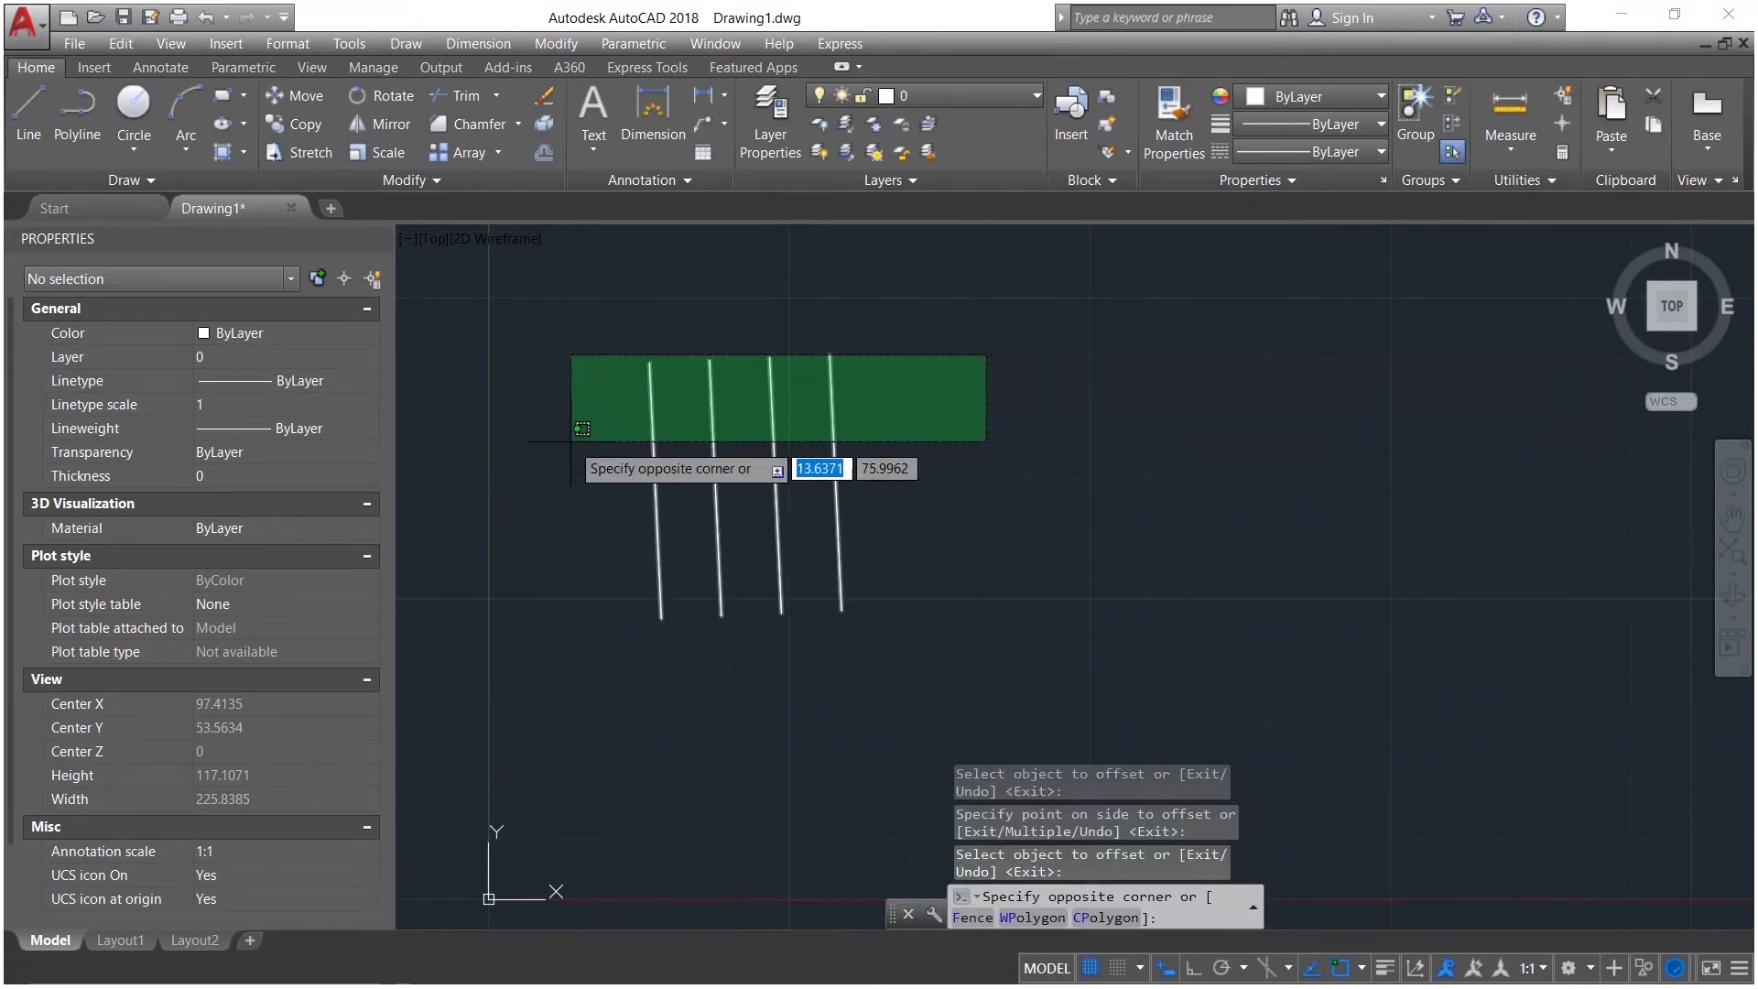
left_click(1073, 447)
left_click(1014, 320)
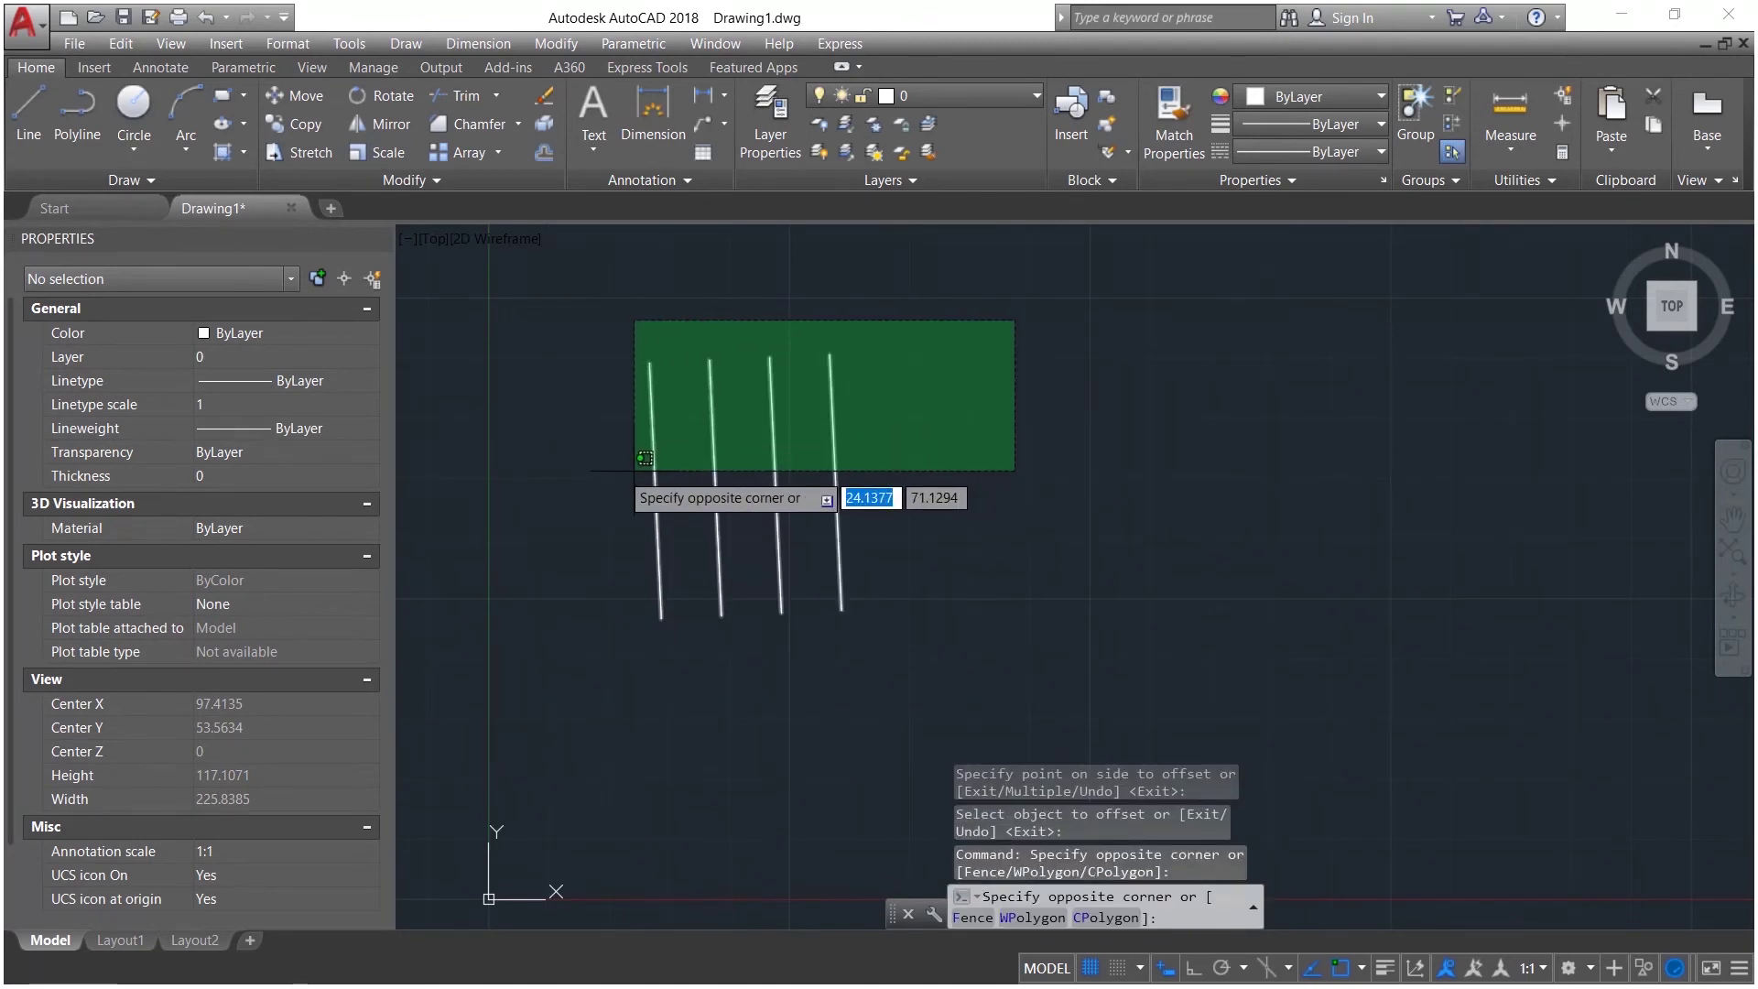
left_click(567, 468)
key("Delete")
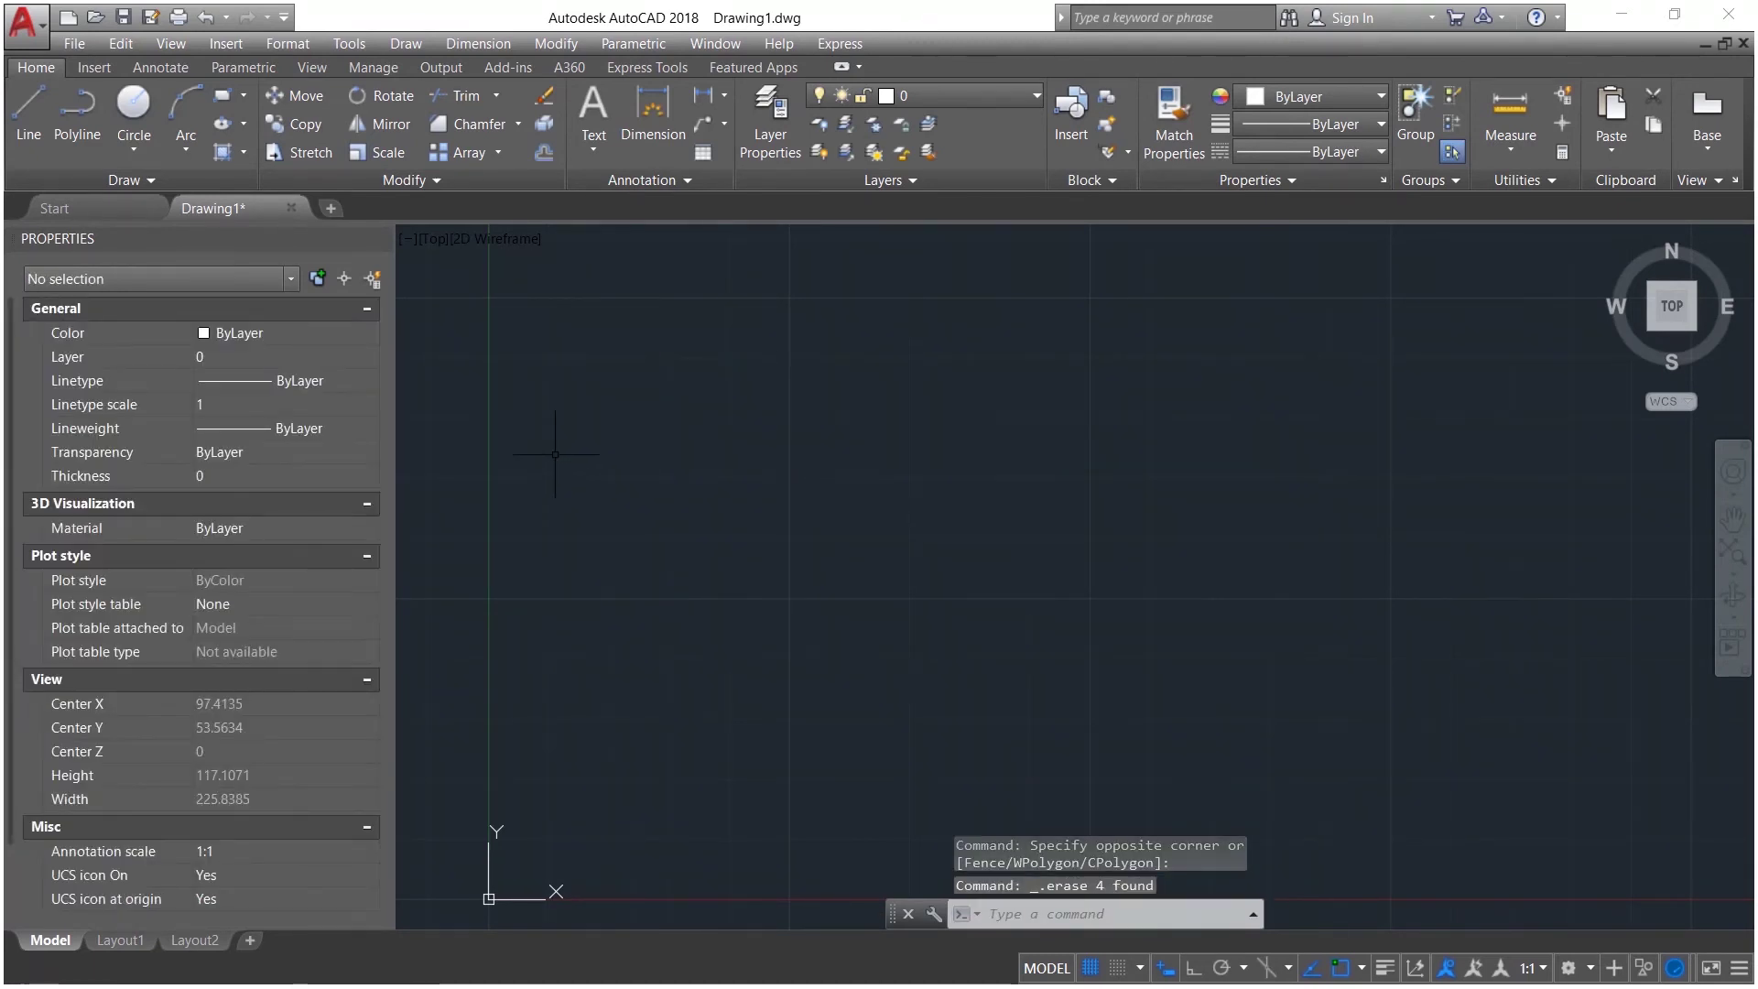
Step: Draw a wide rectangle freehand, about 86 units wide, to the right of the Y axis in the upper part of the drawing
left_click(221, 96)
left_click(642, 319)
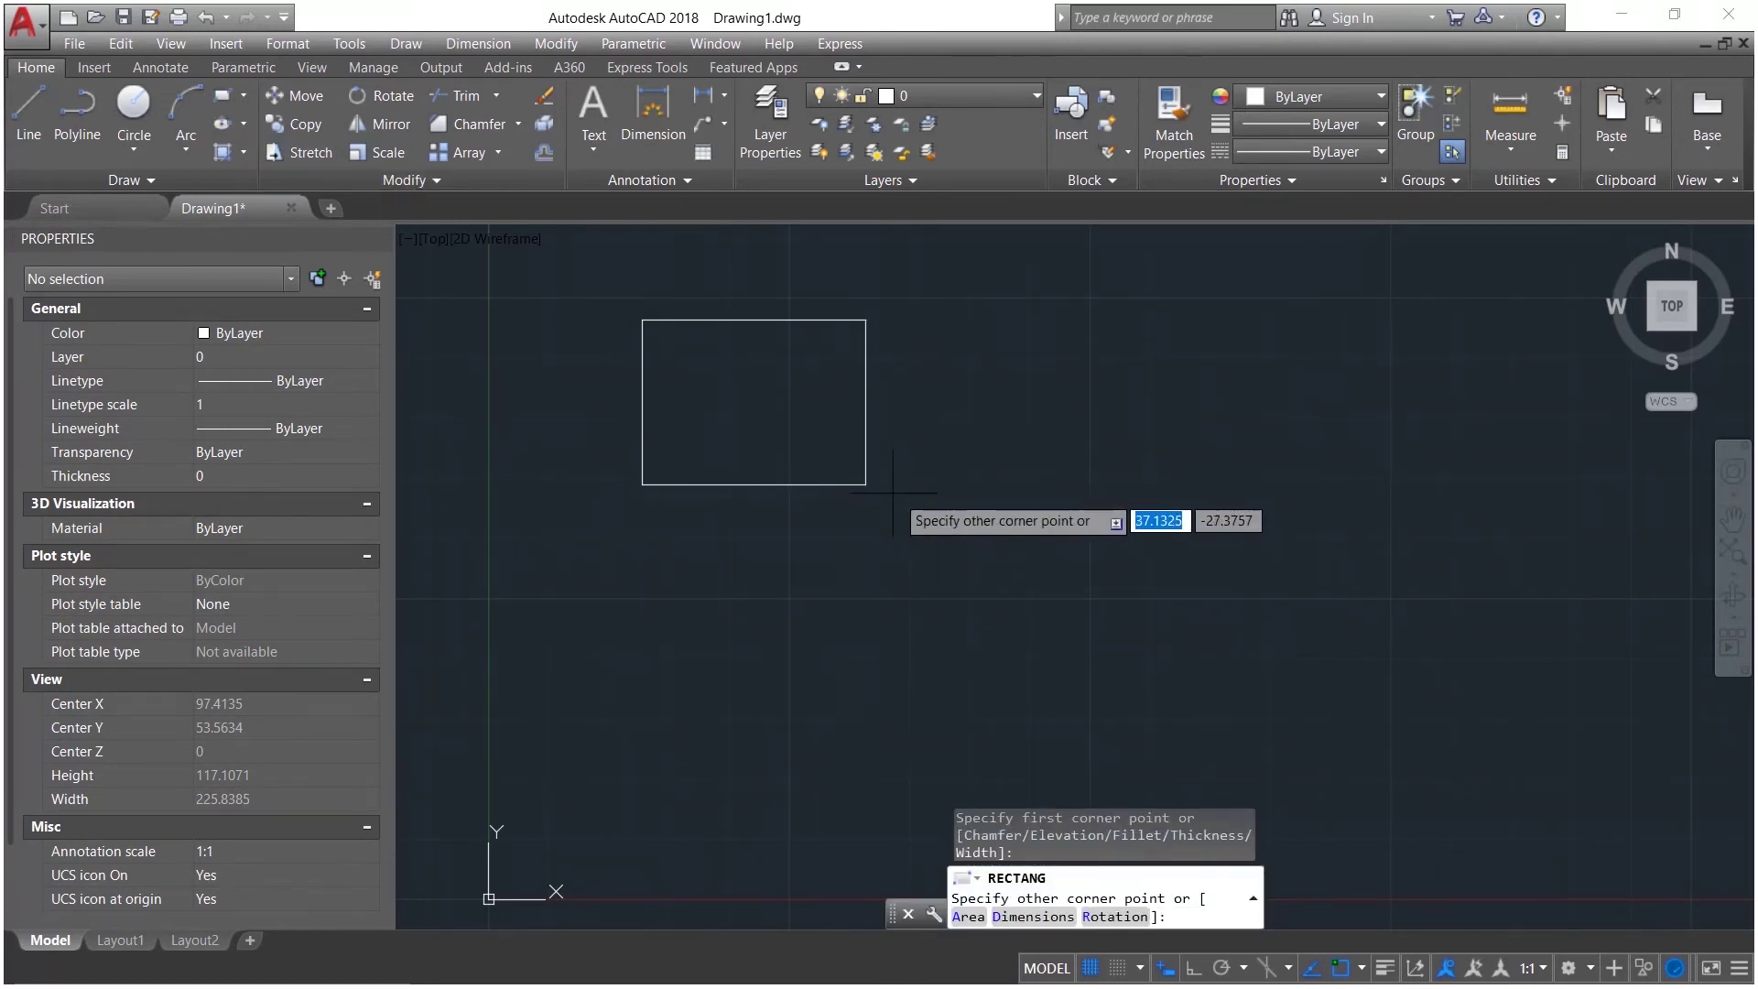
left_click(1161, 583)
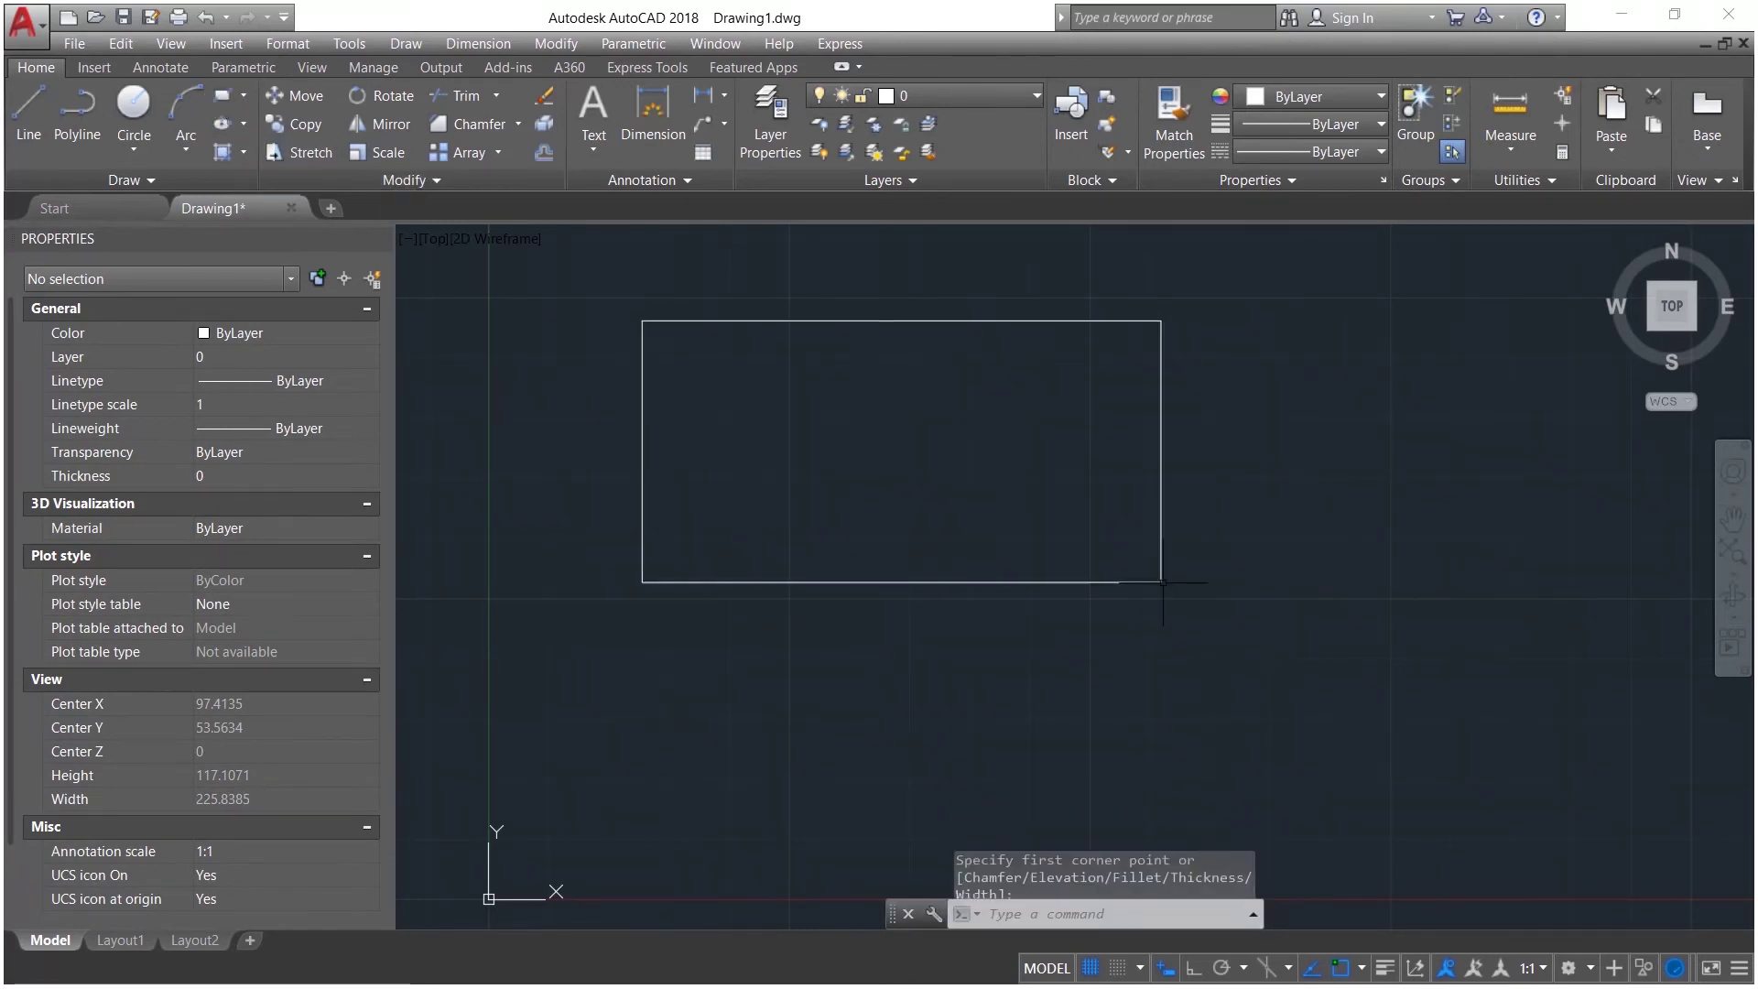
Step: Explode the rectangle into separate lines
left_click(547, 130)
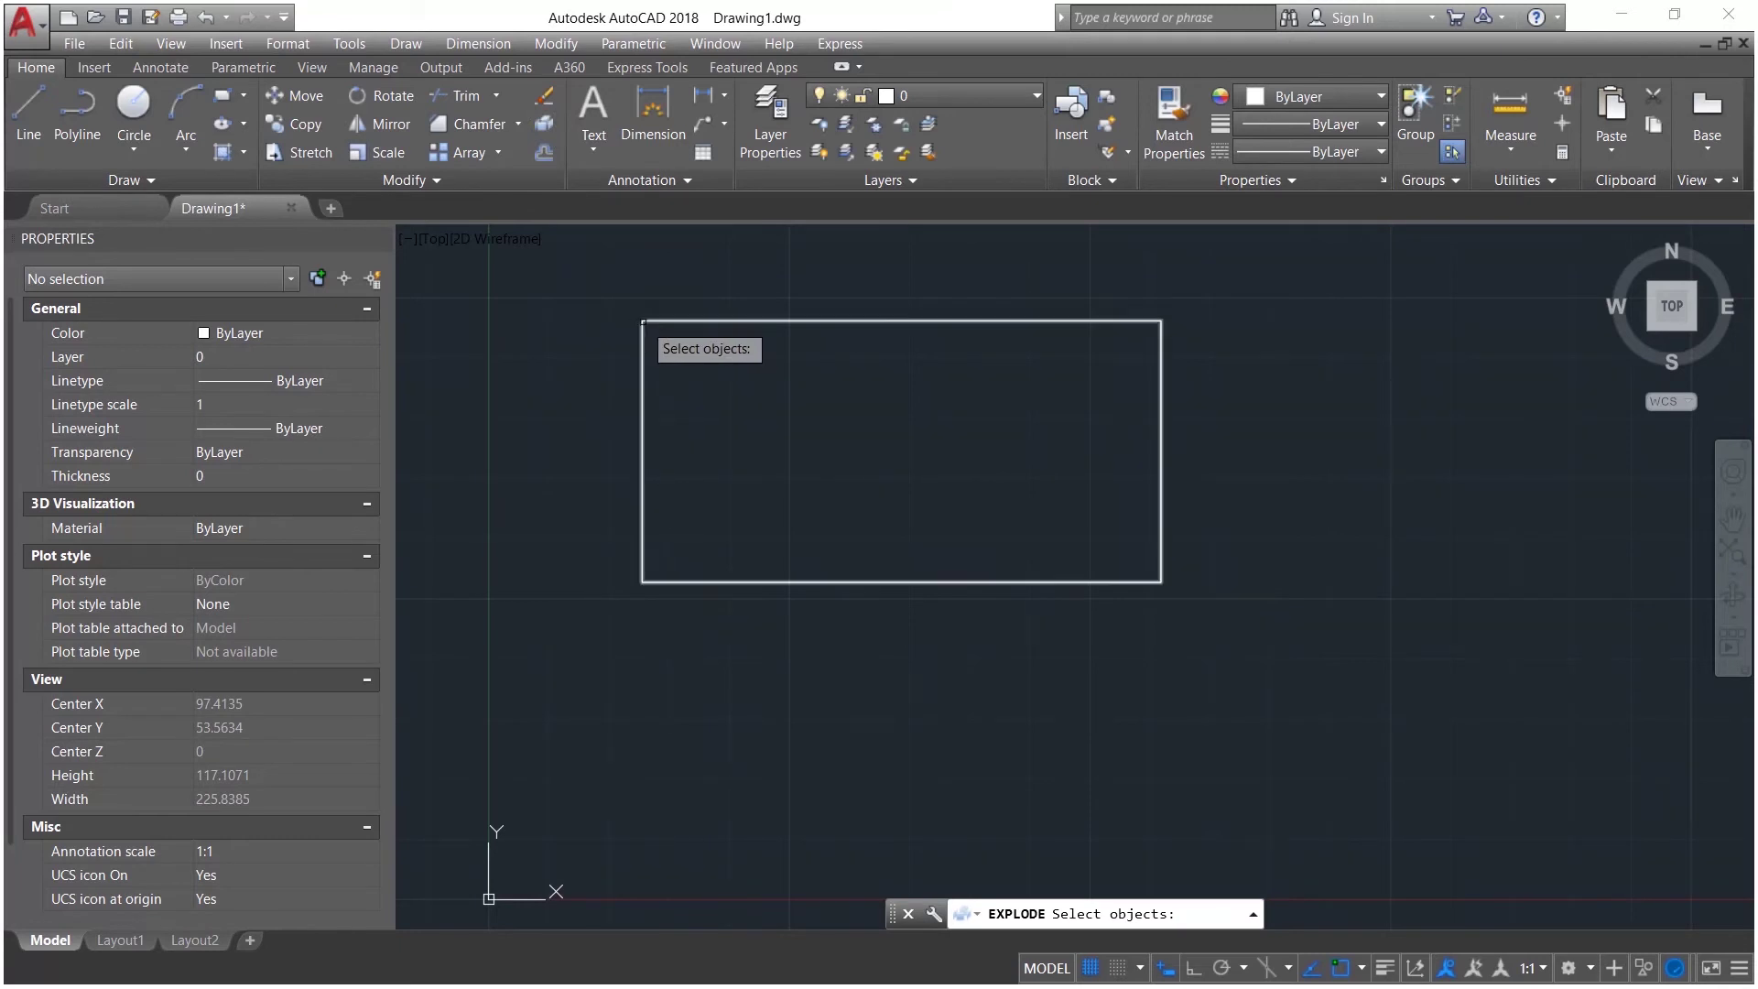
left_click(645, 321)
key("Return")
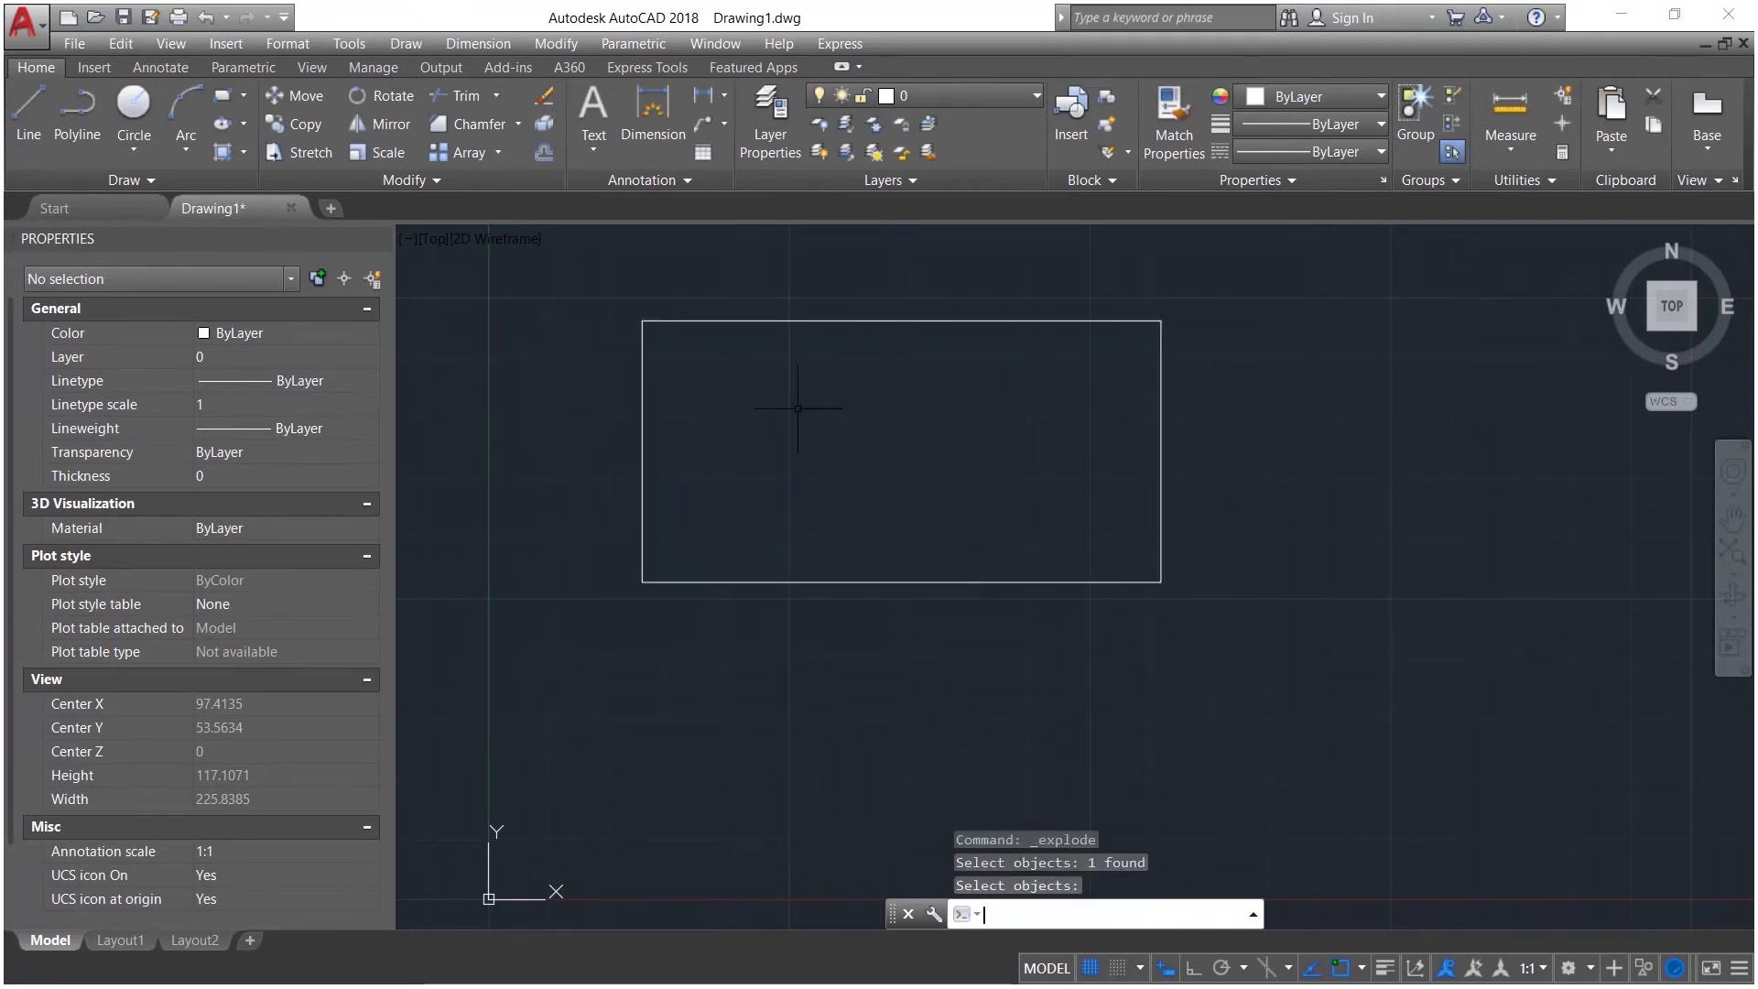
Step: Select the exploded rectangle's edges one after another to check that each is a separate line, and clear the selection
left_click(961, 309)
left_click(858, 446)
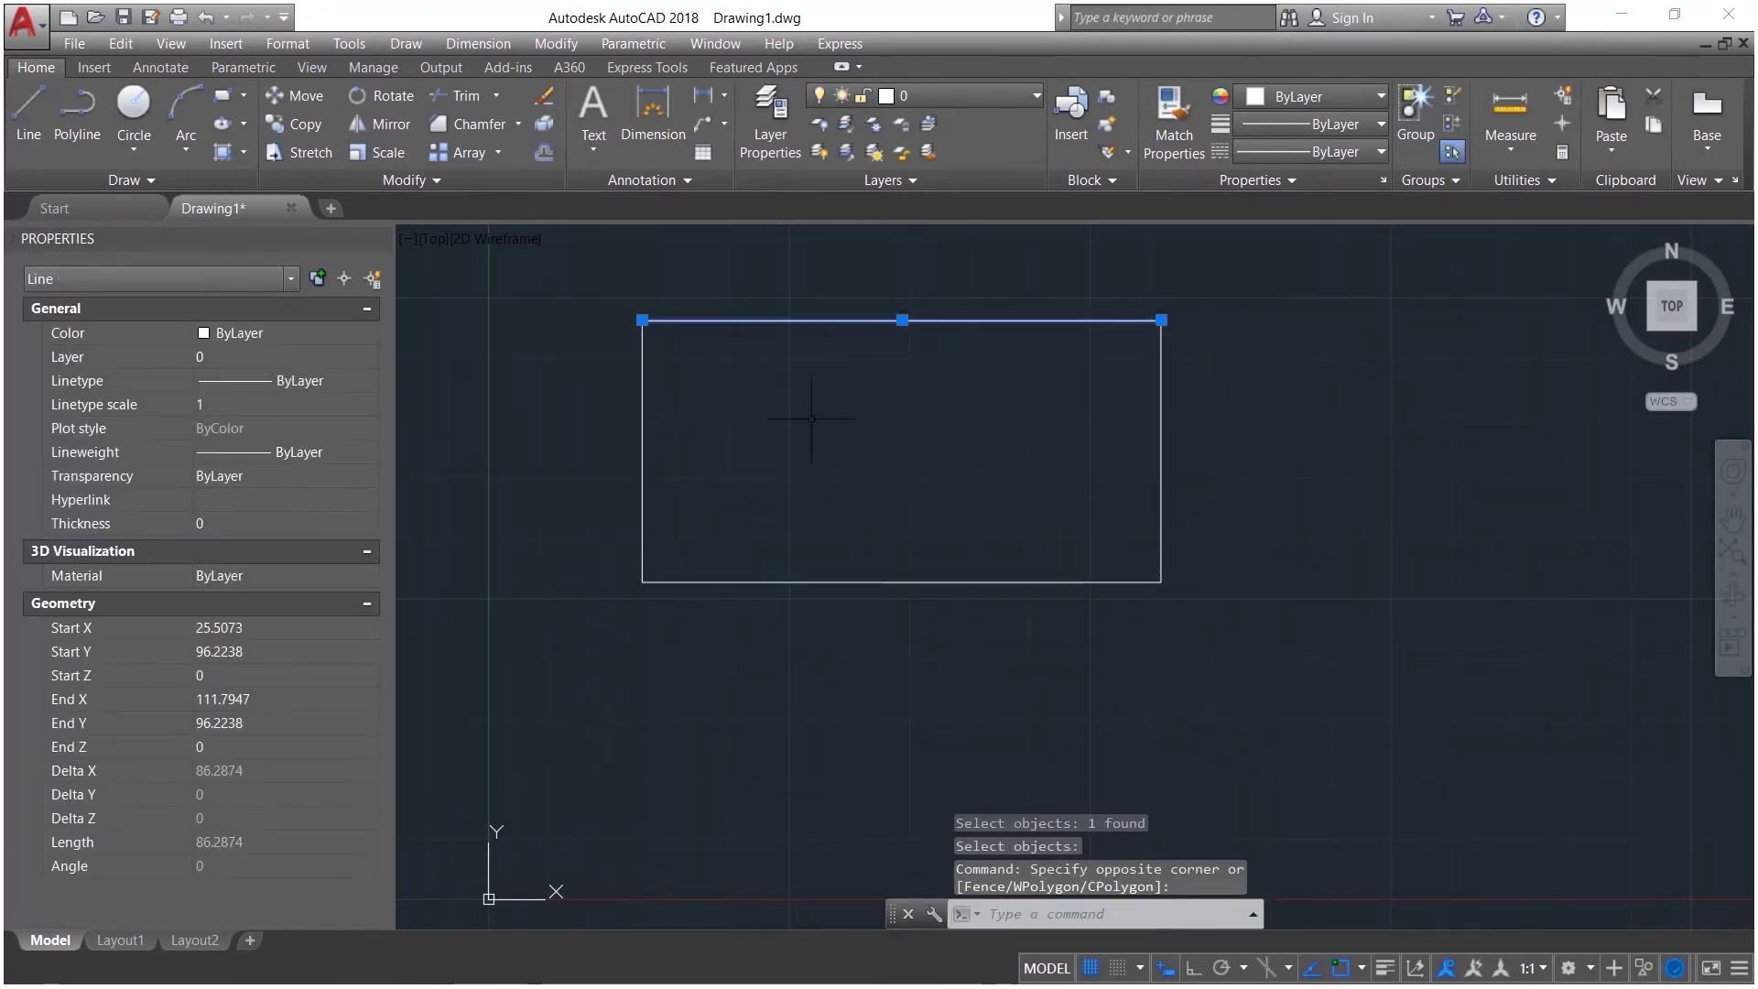
left_click(686, 392)
left_click(601, 450)
left_click(878, 480)
left_click(824, 628)
left_click(1275, 455)
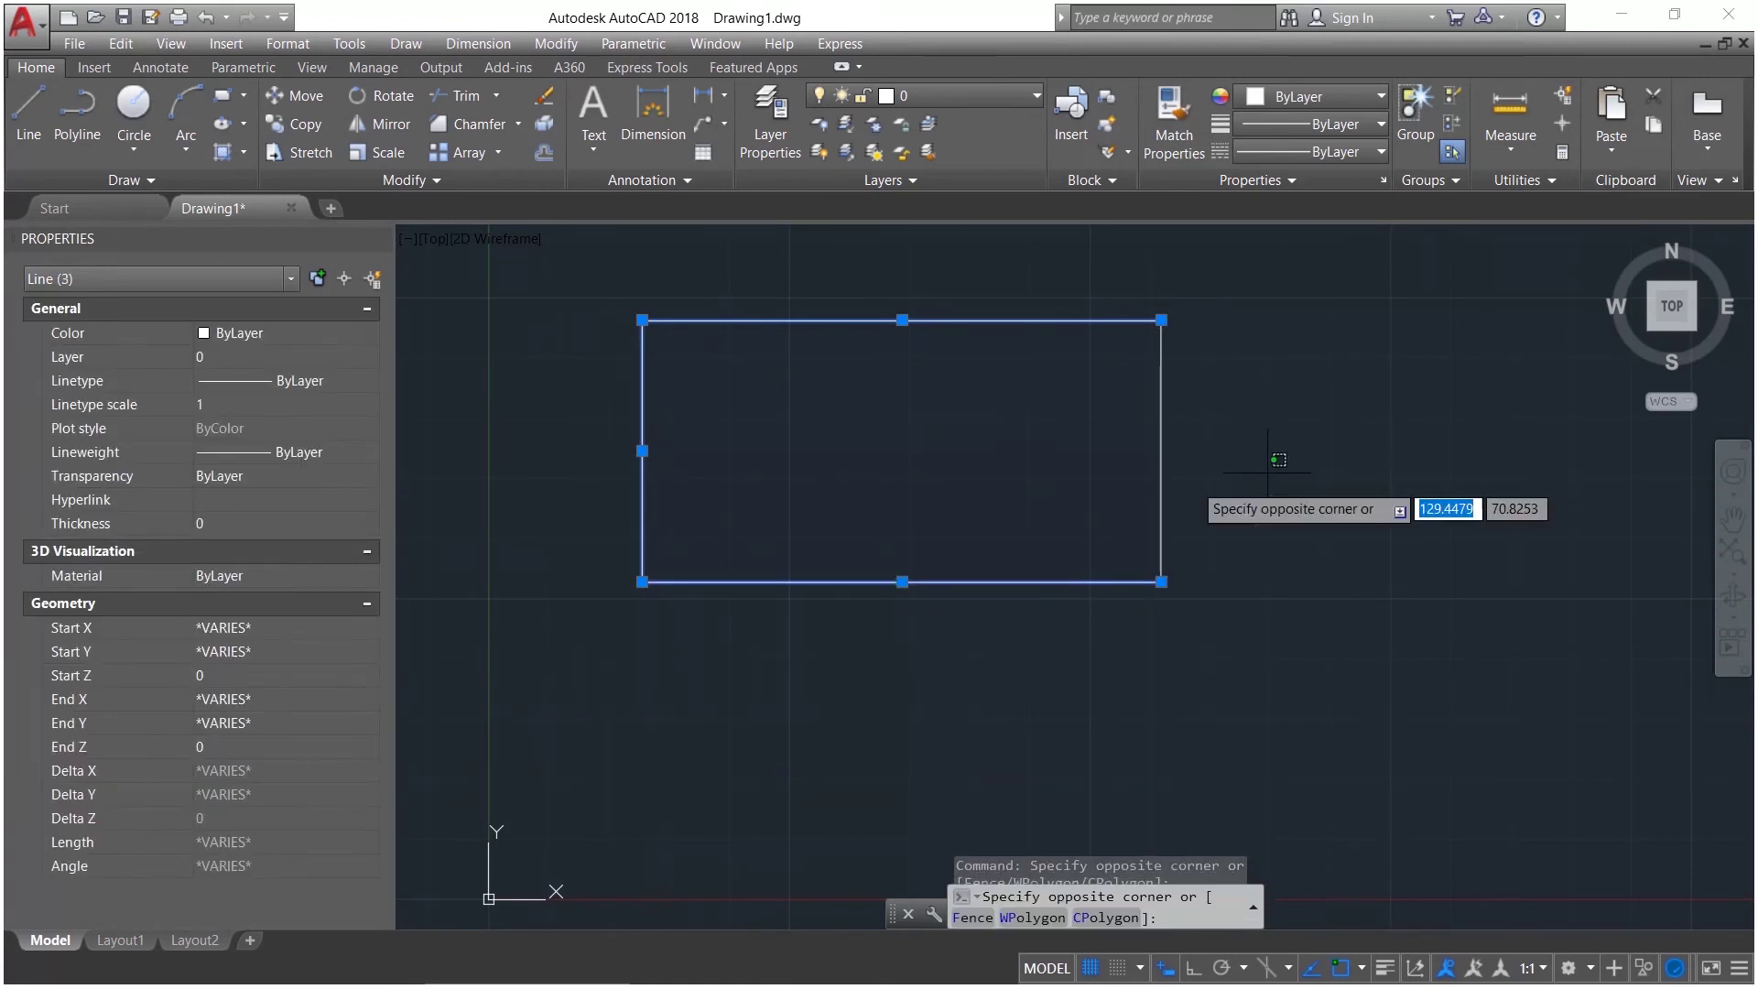
left_click(1097, 512)
key("Escape")
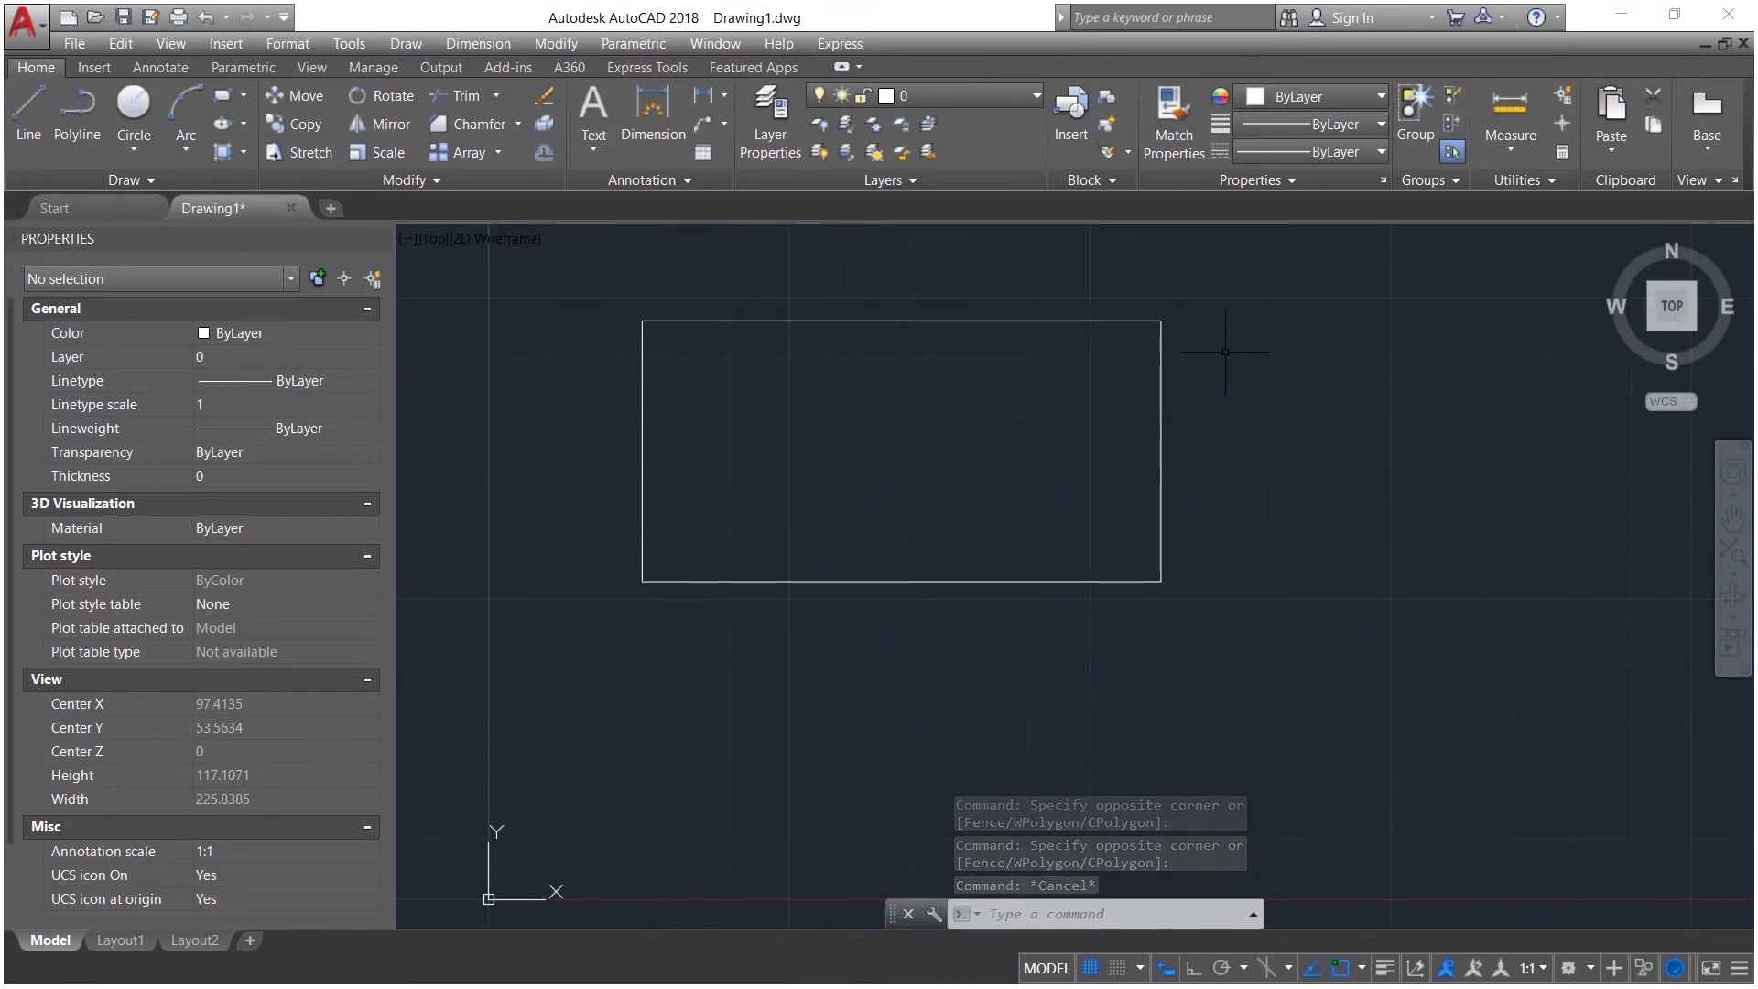
Step: Erase the four lines of the exploded rectangle
left_click(1232, 281)
left_click(552, 679)
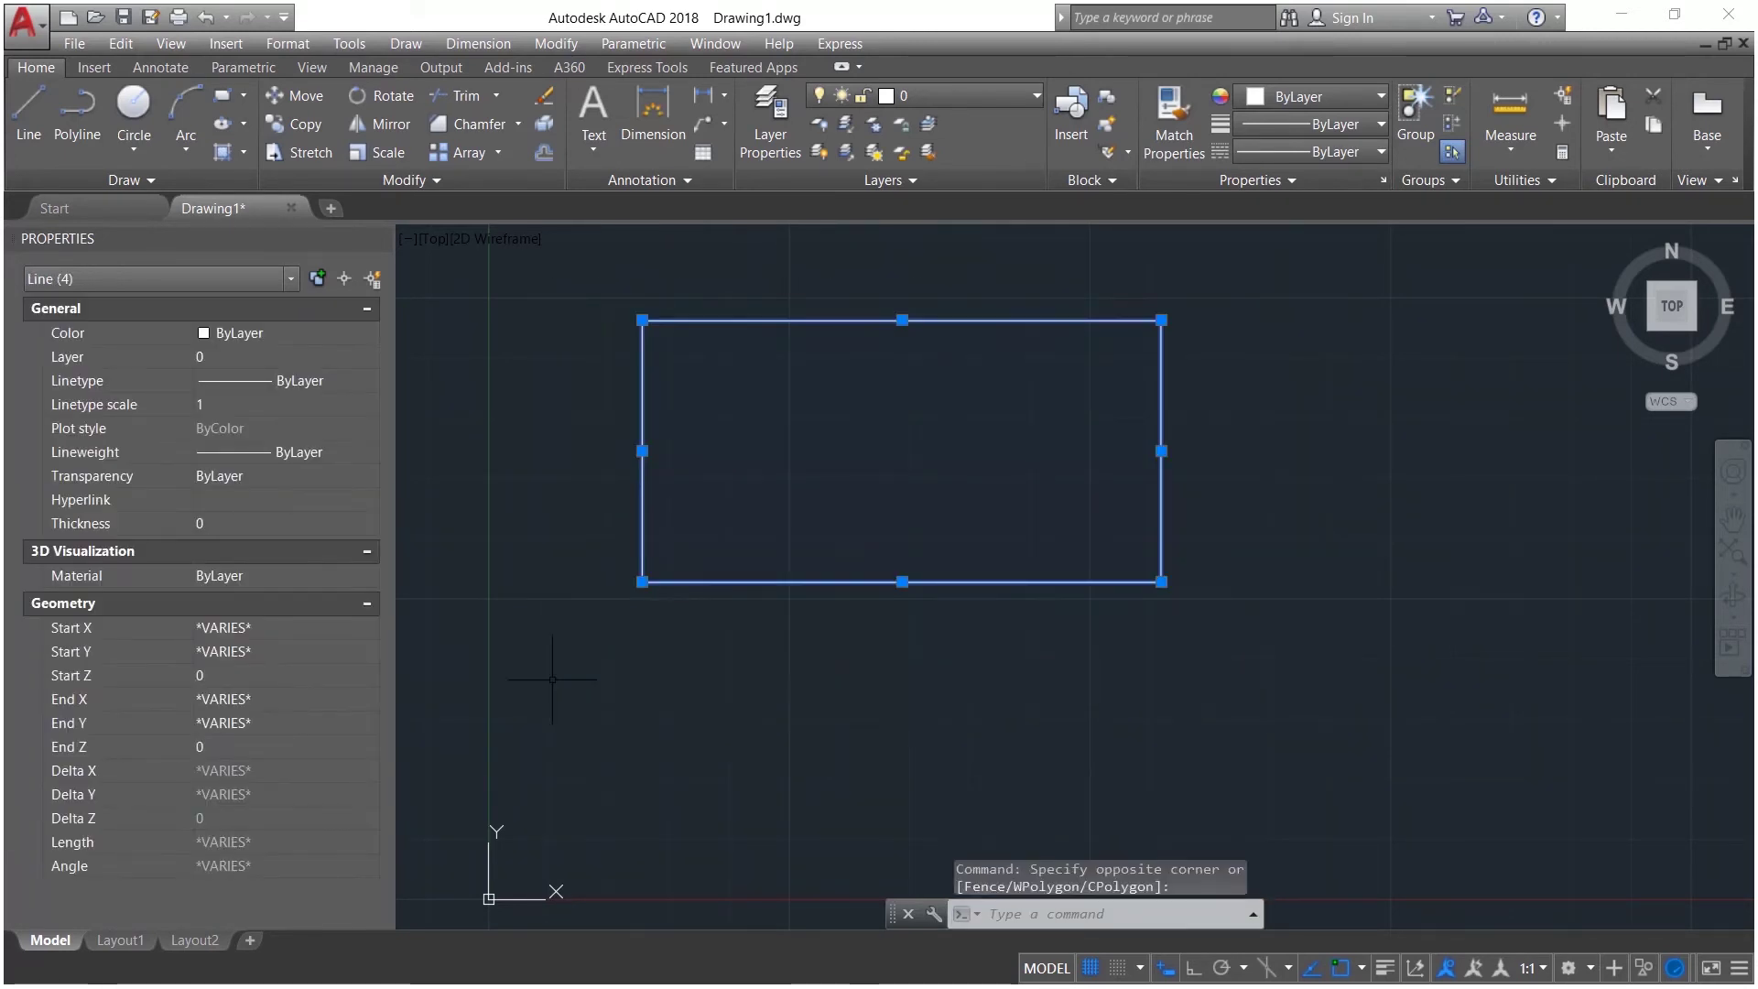
key("Delete")
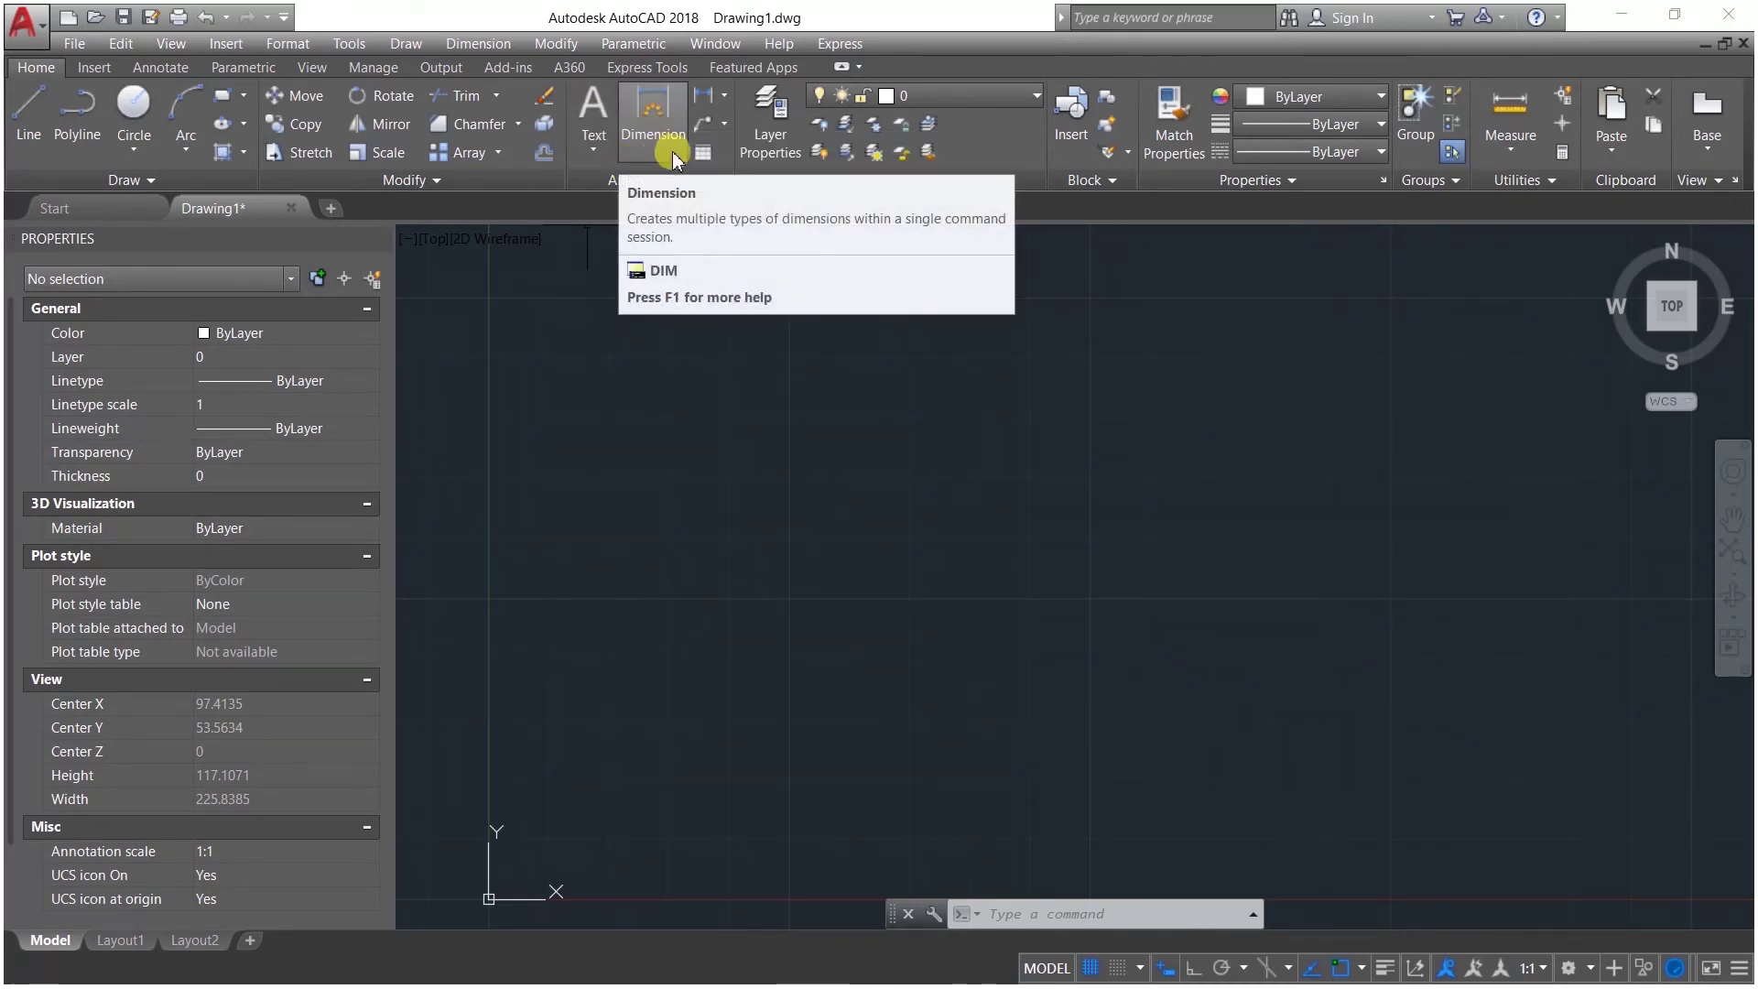
left_click(724, 99)
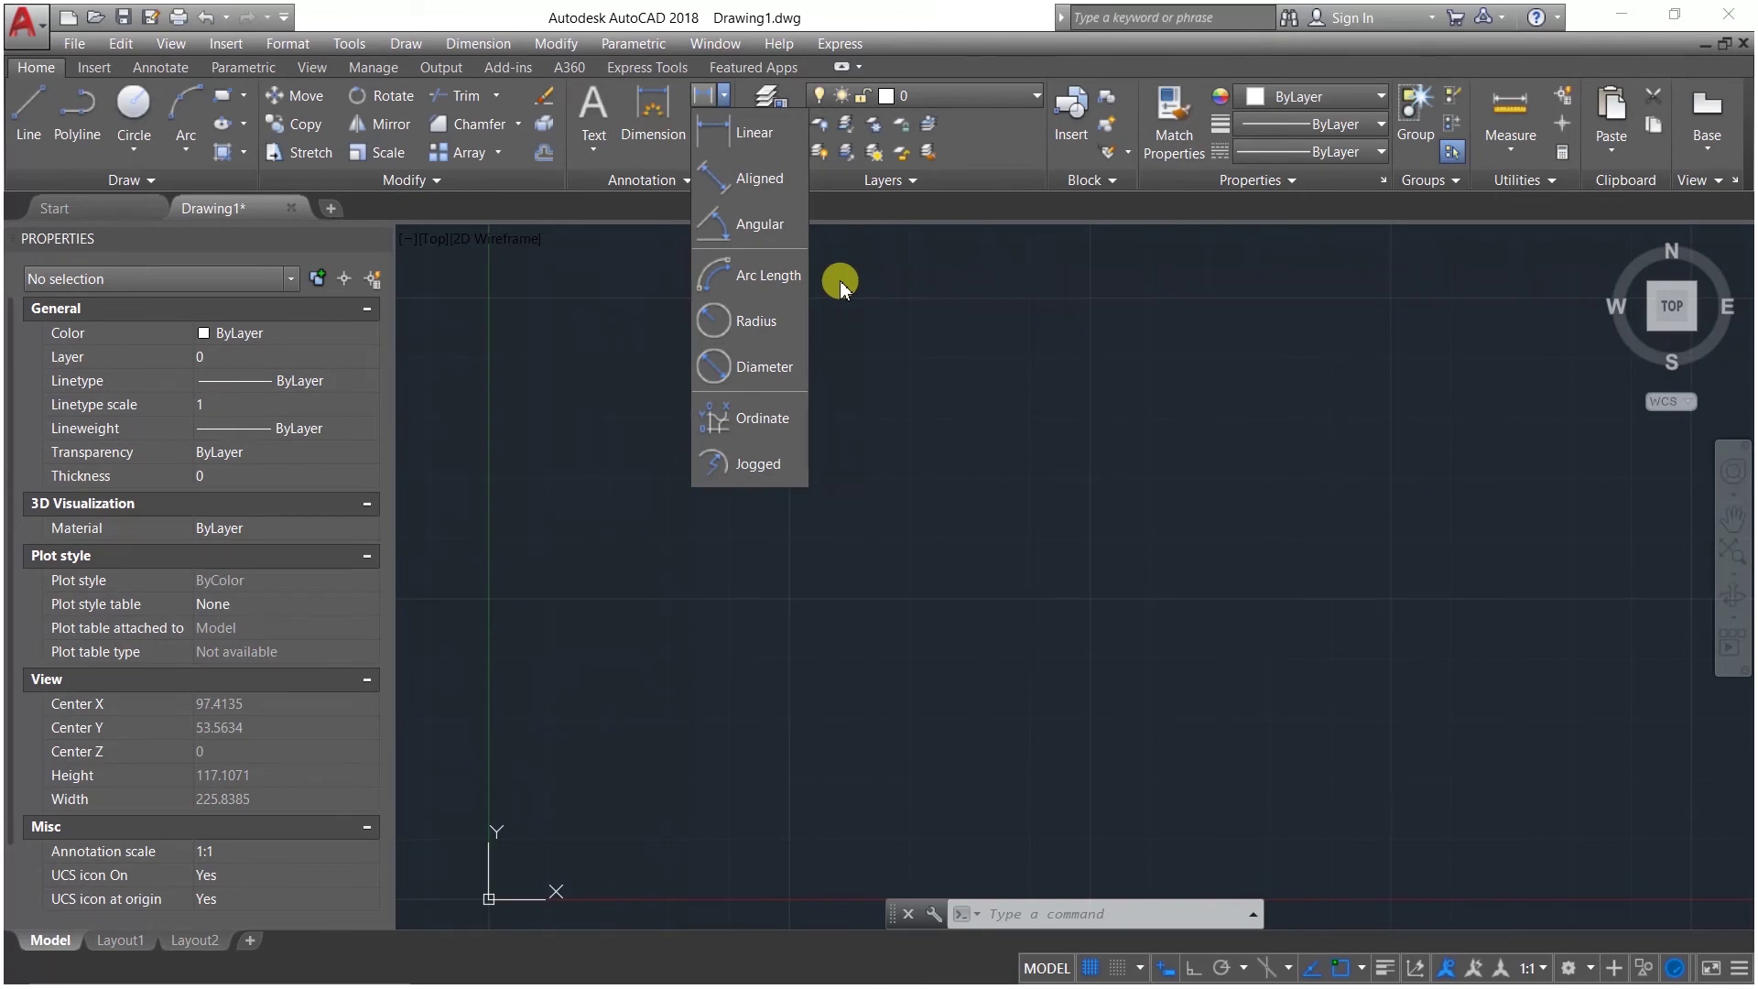
Step: Draw an open U-shaped outline of three connected lines freehand, with a slanted base and a vertical right side
left_click(31, 106)
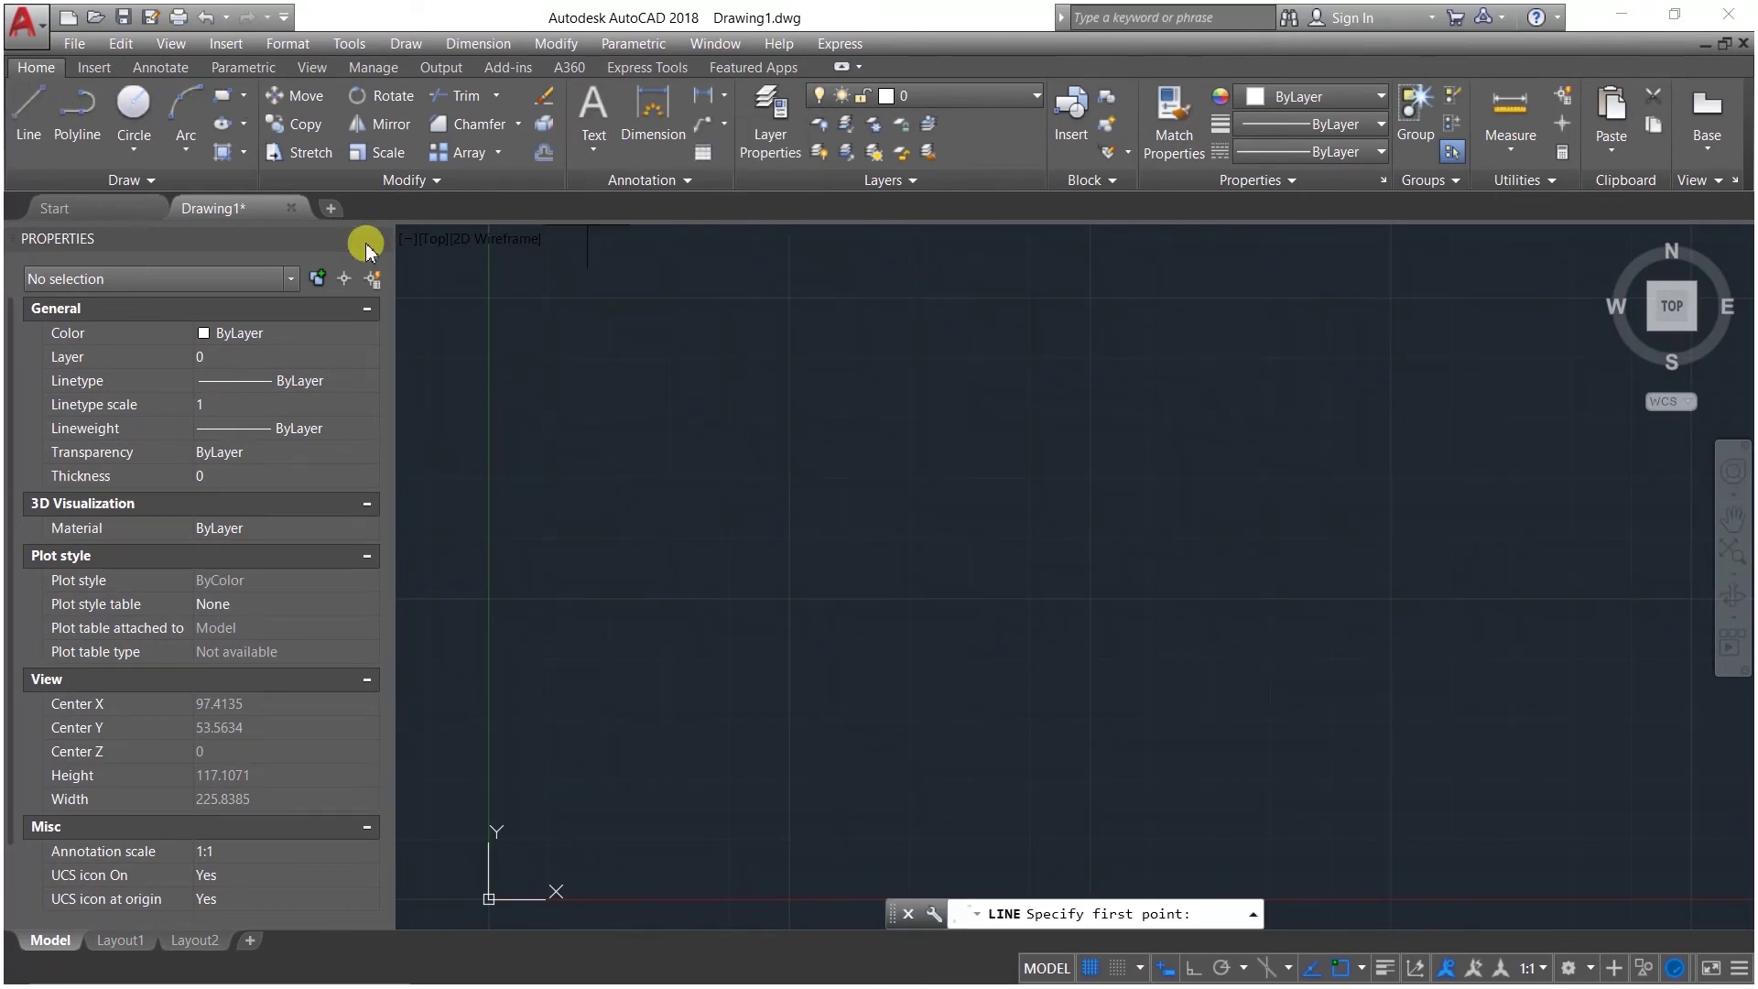
left_click(651, 405)
left_click(642, 558)
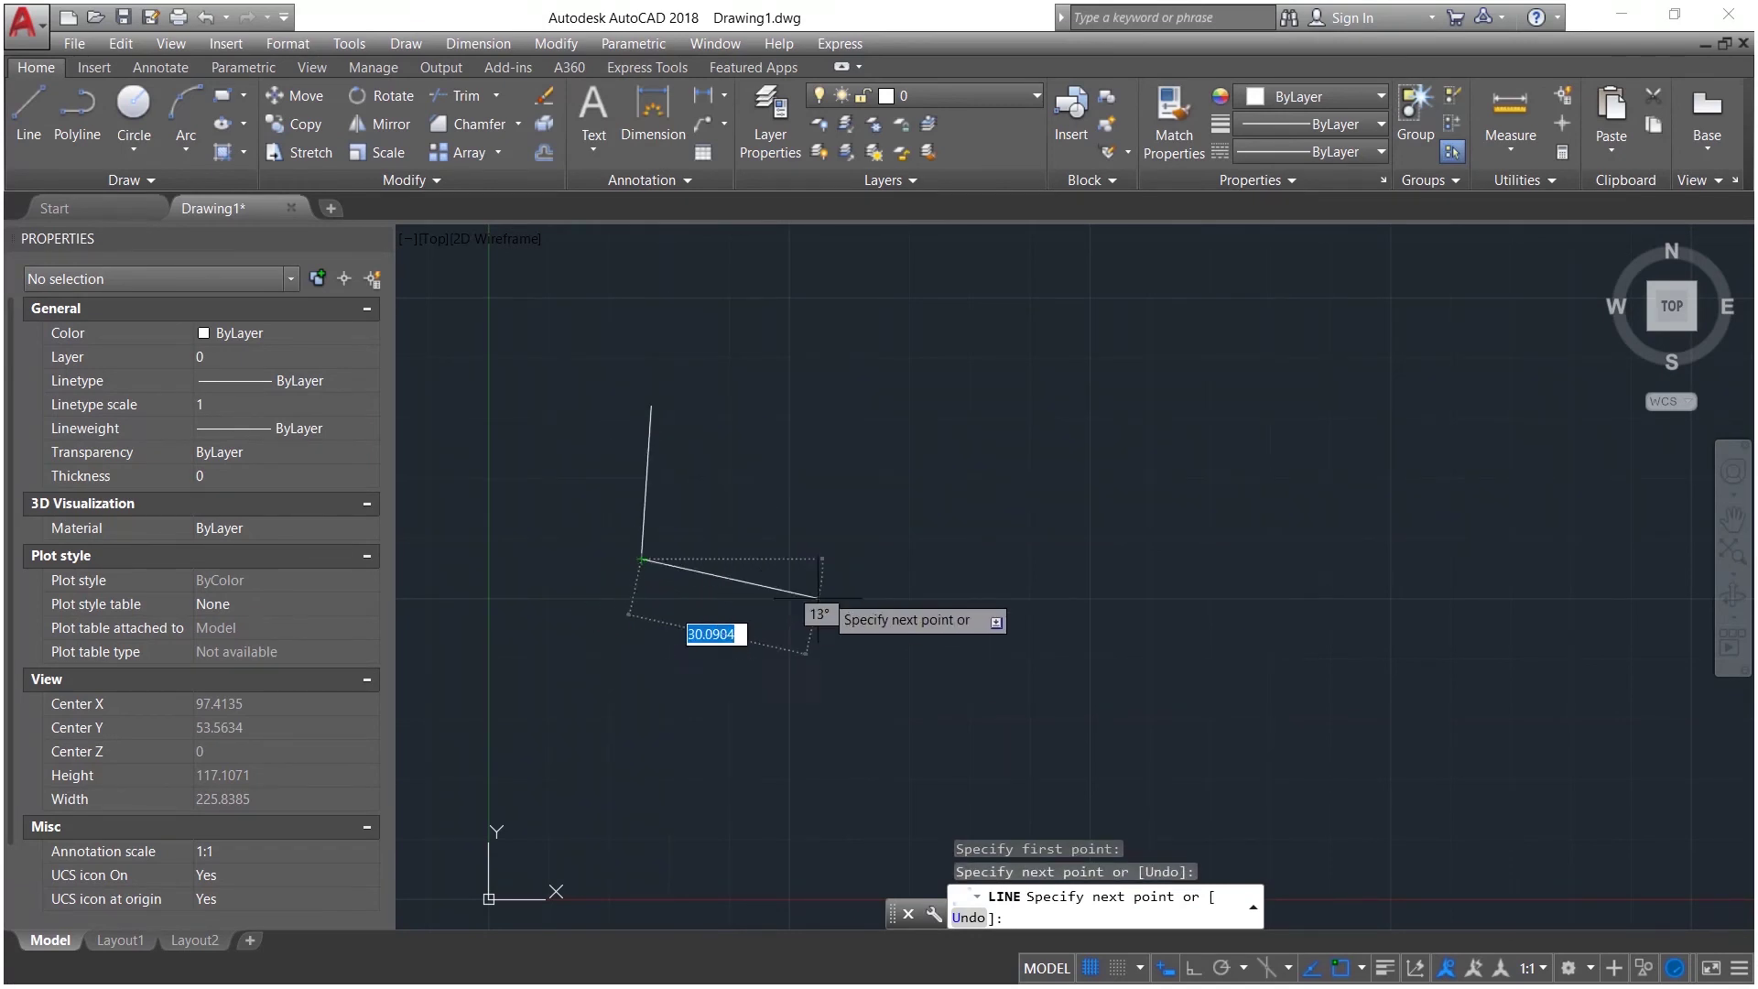
left_click(839, 526)
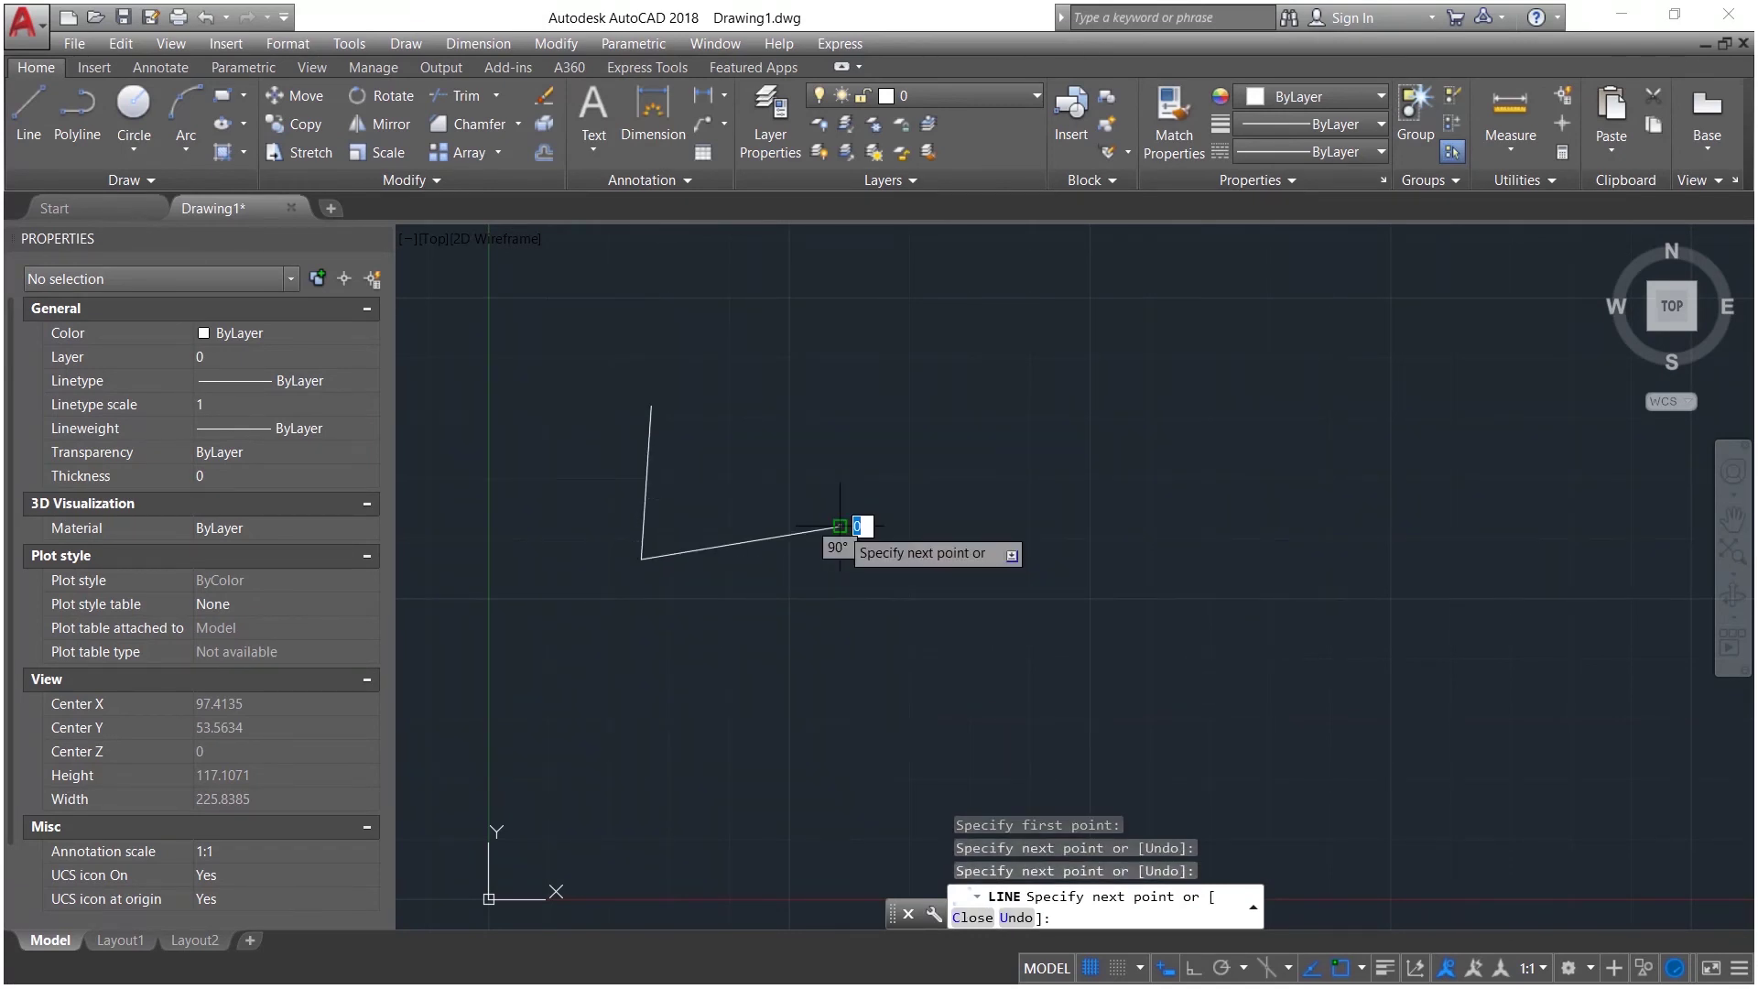
left_click(840, 392)
key("Return")
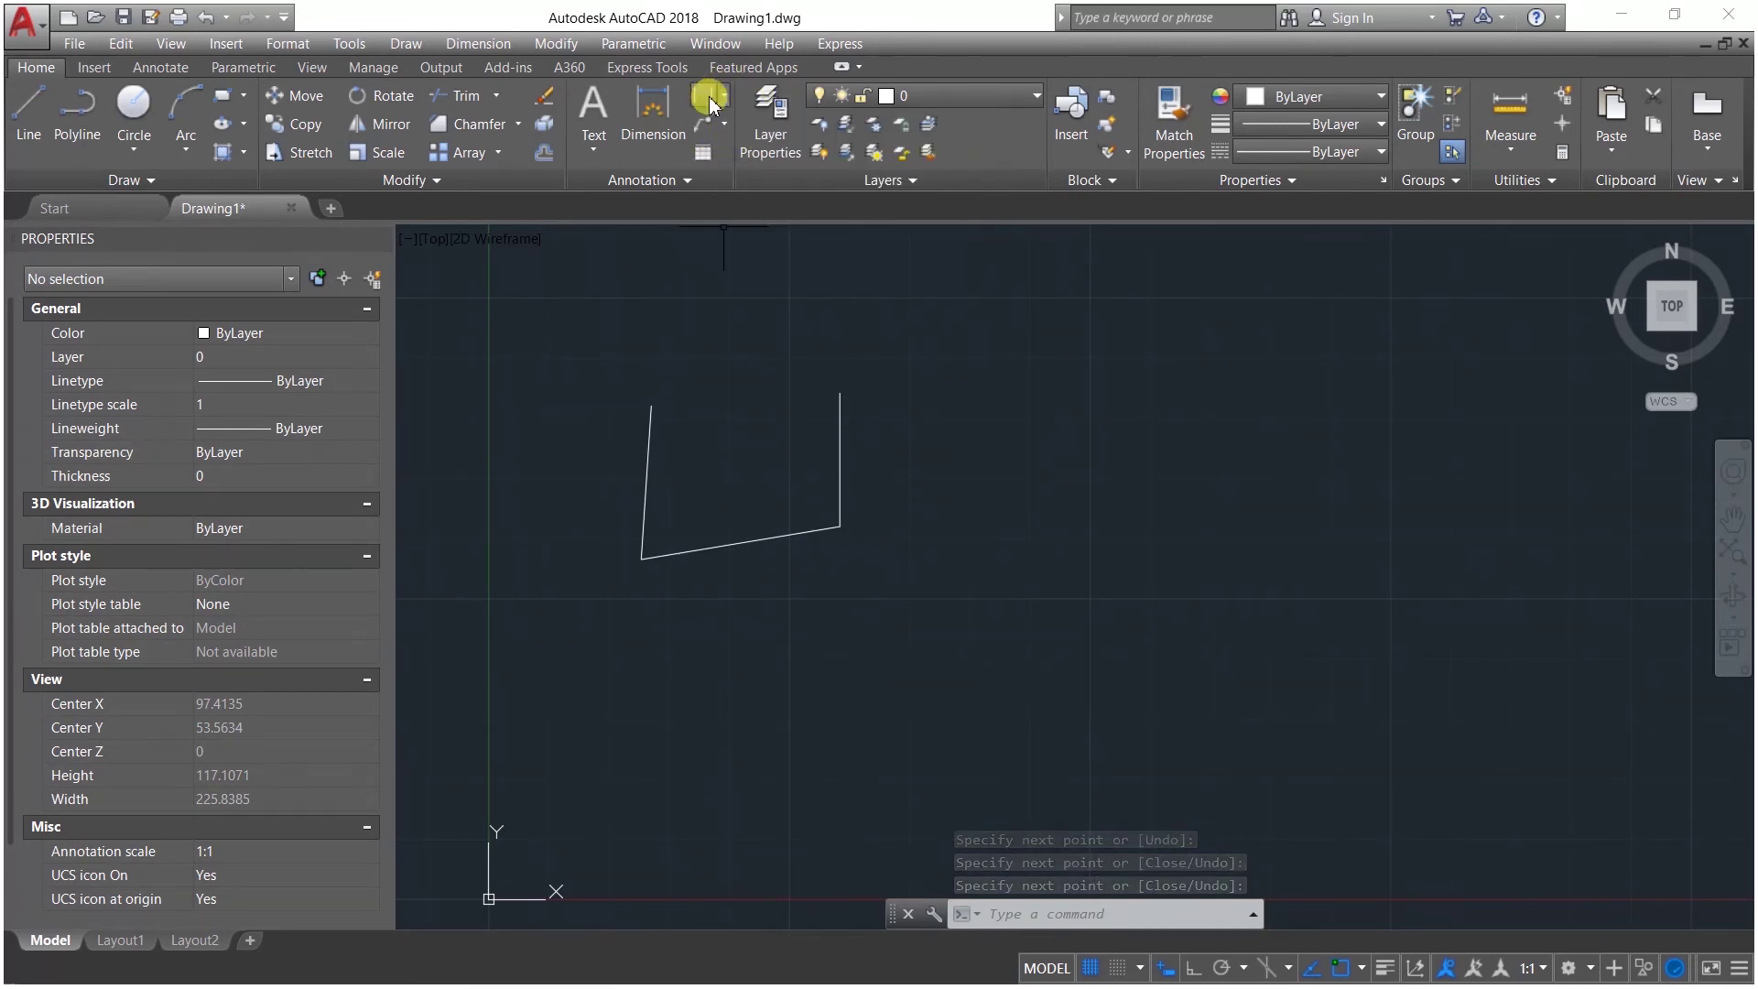
Step: Add a horizontal linear dimension between the two upper endpoints of the U-shaped outline, with the dimension line above it
left_click(710, 104)
left_click(732, 117)
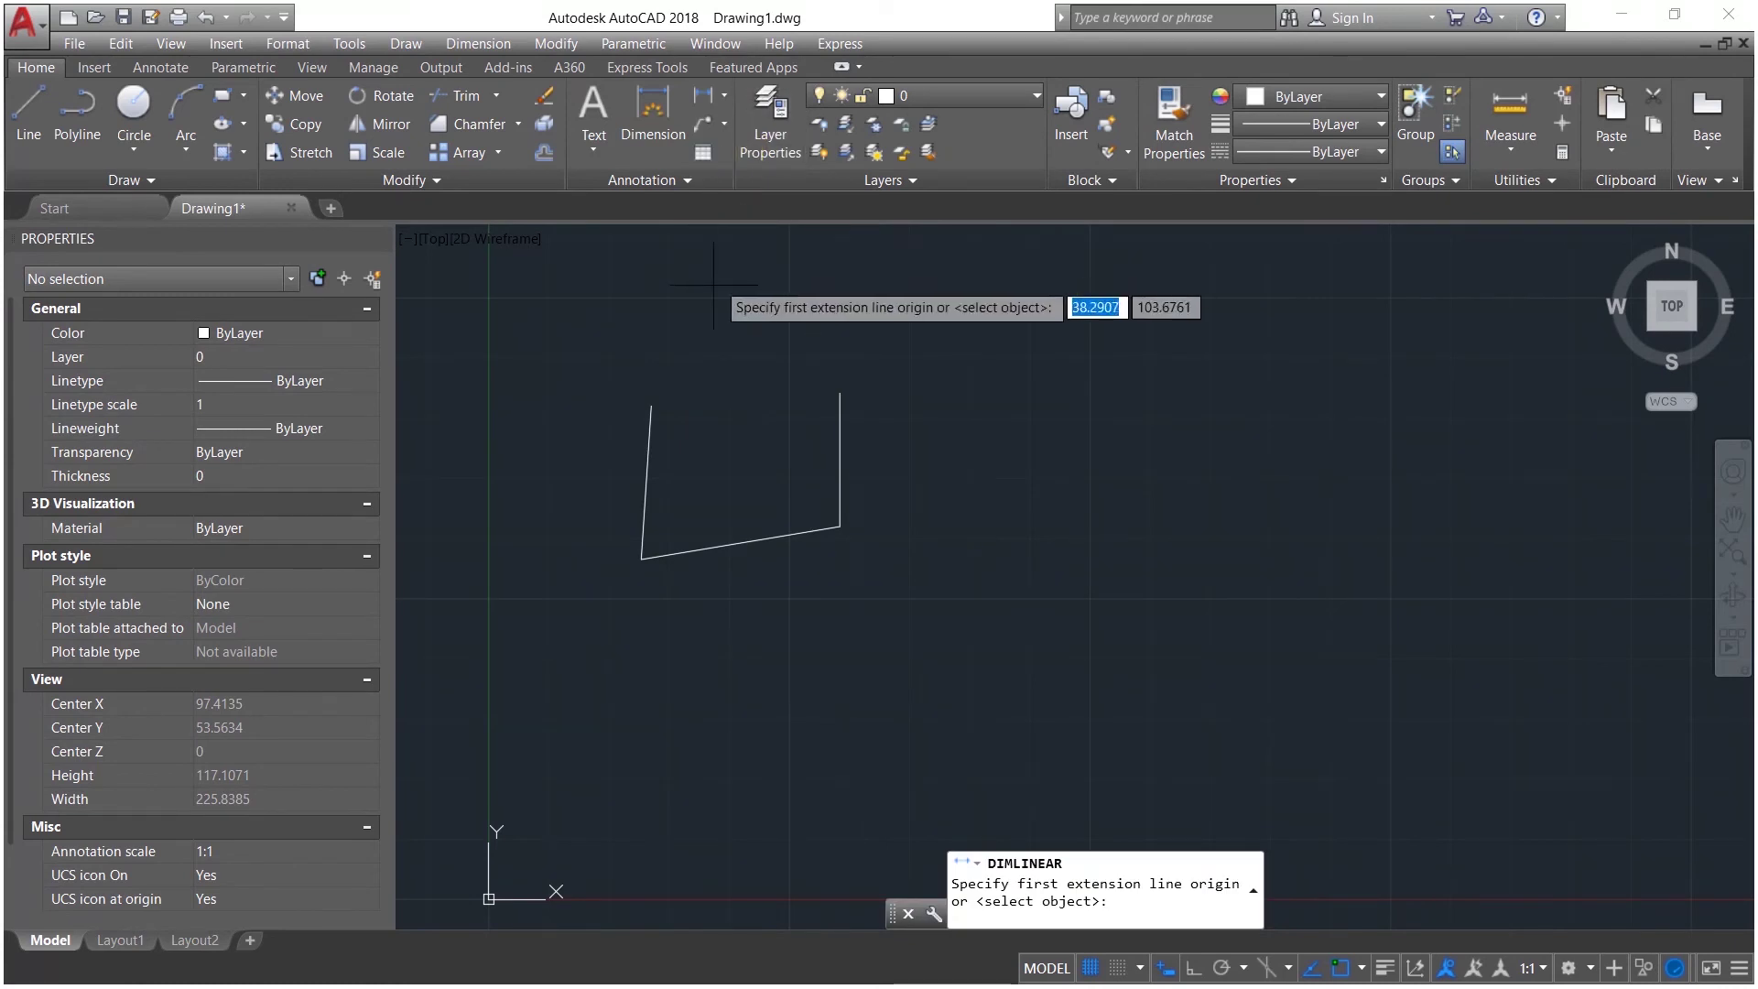
left_click(650, 403)
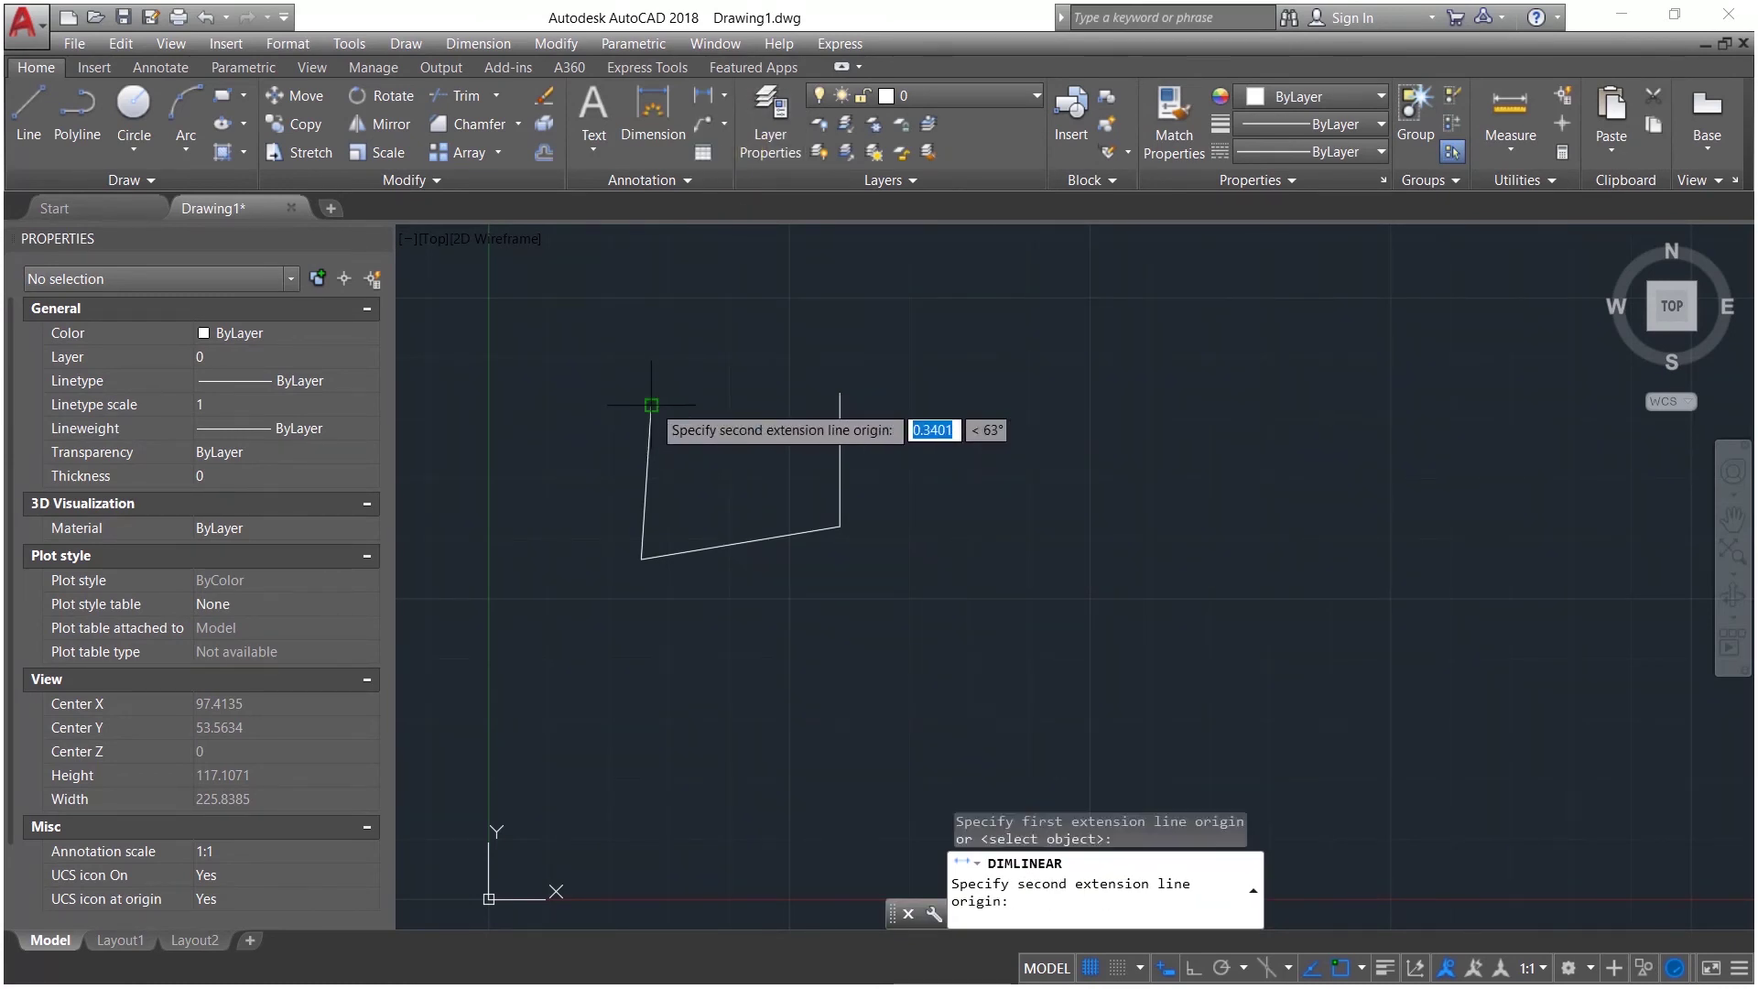
left_click(839, 393)
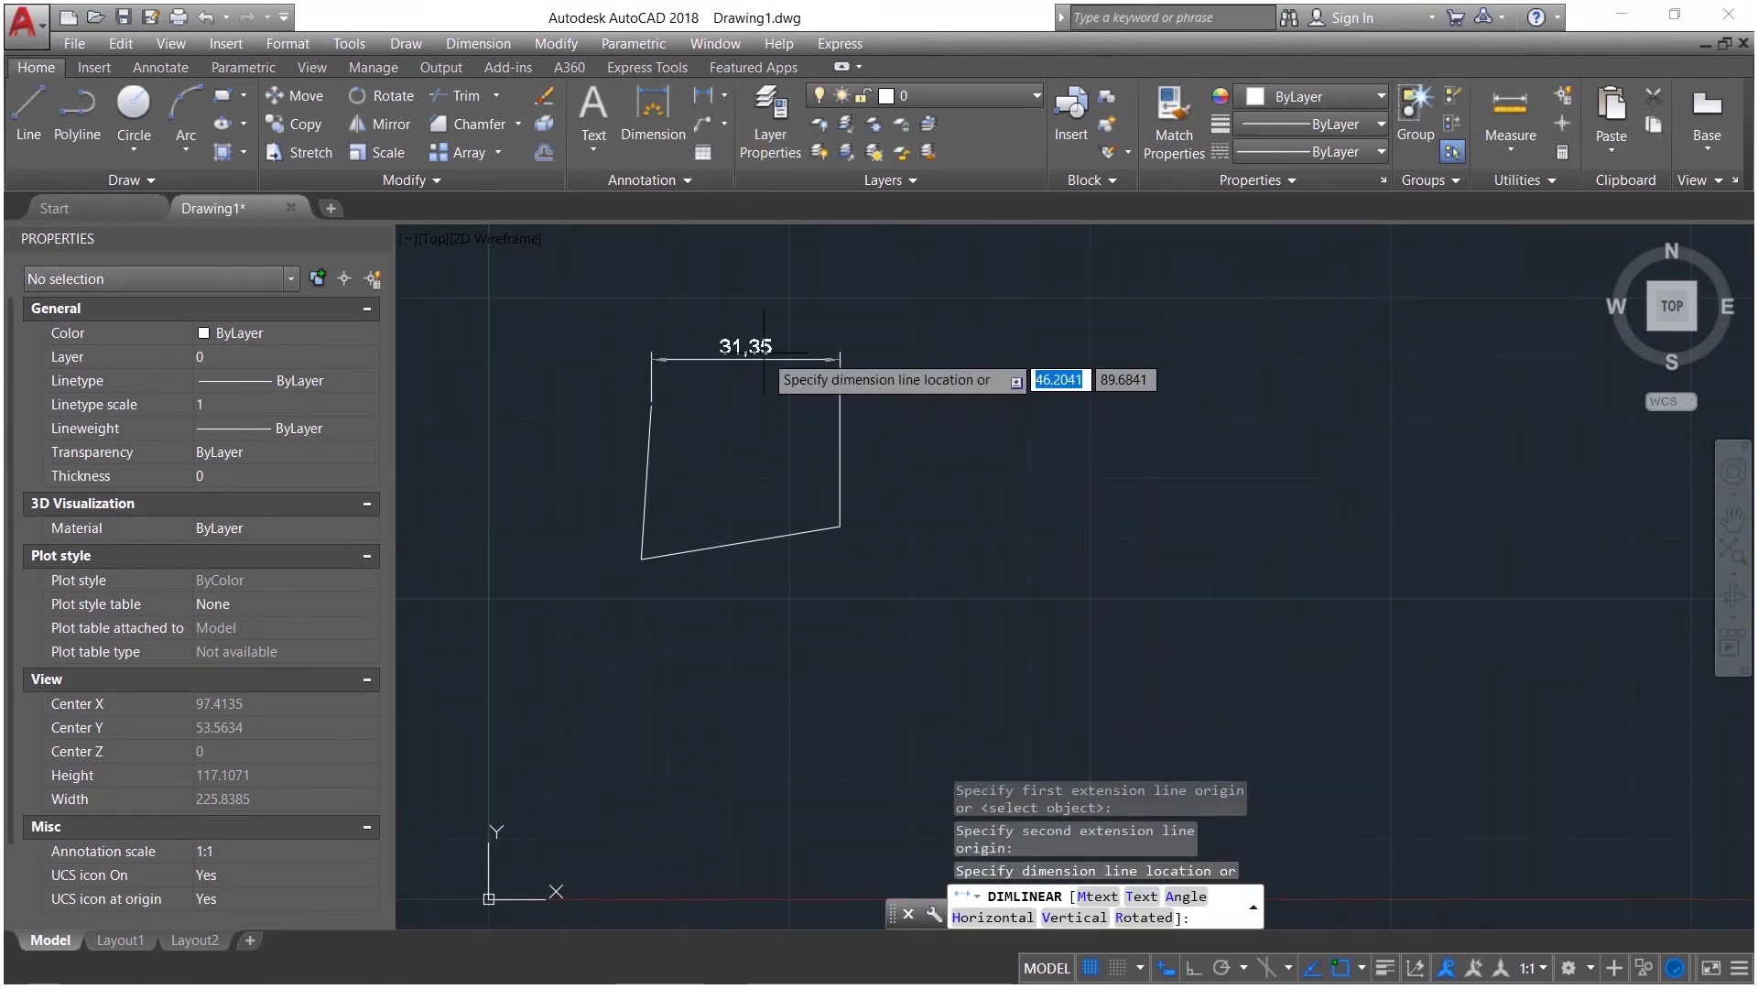
left_click(769, 325)
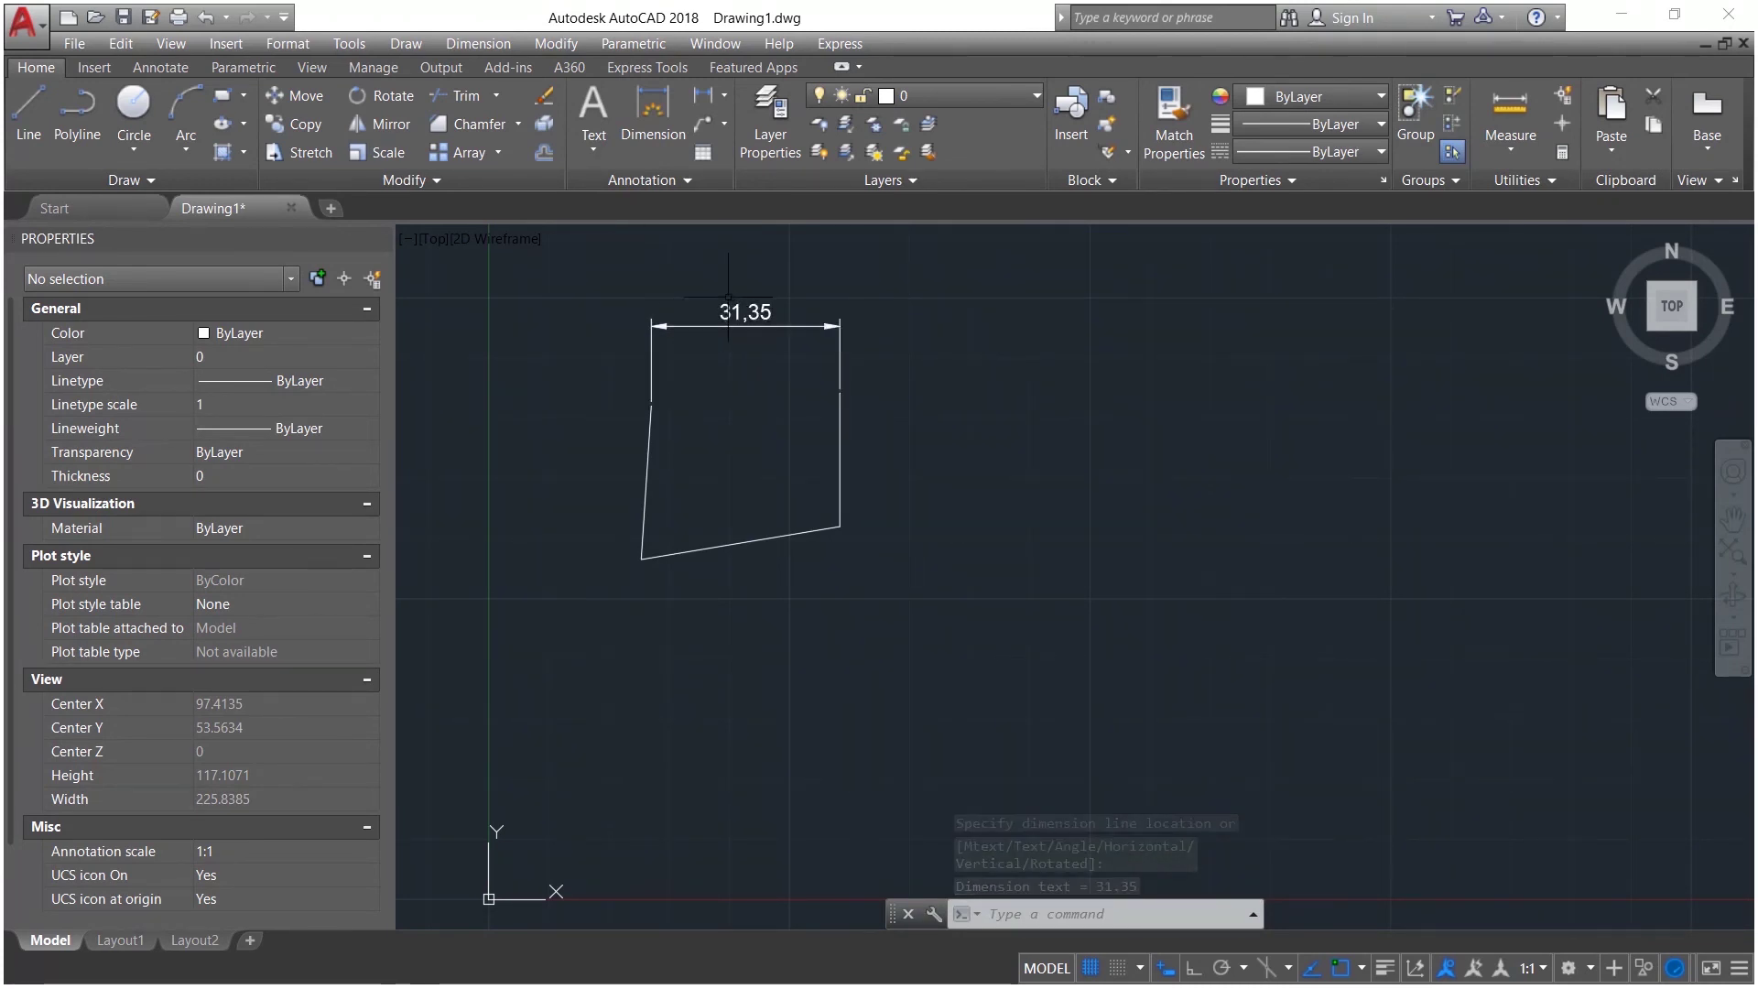
Step: Add a multileader reading CADD, with its arrowhead on the upper end of the outline's vertical side and its landing up and to the right
left_click(709, 125)
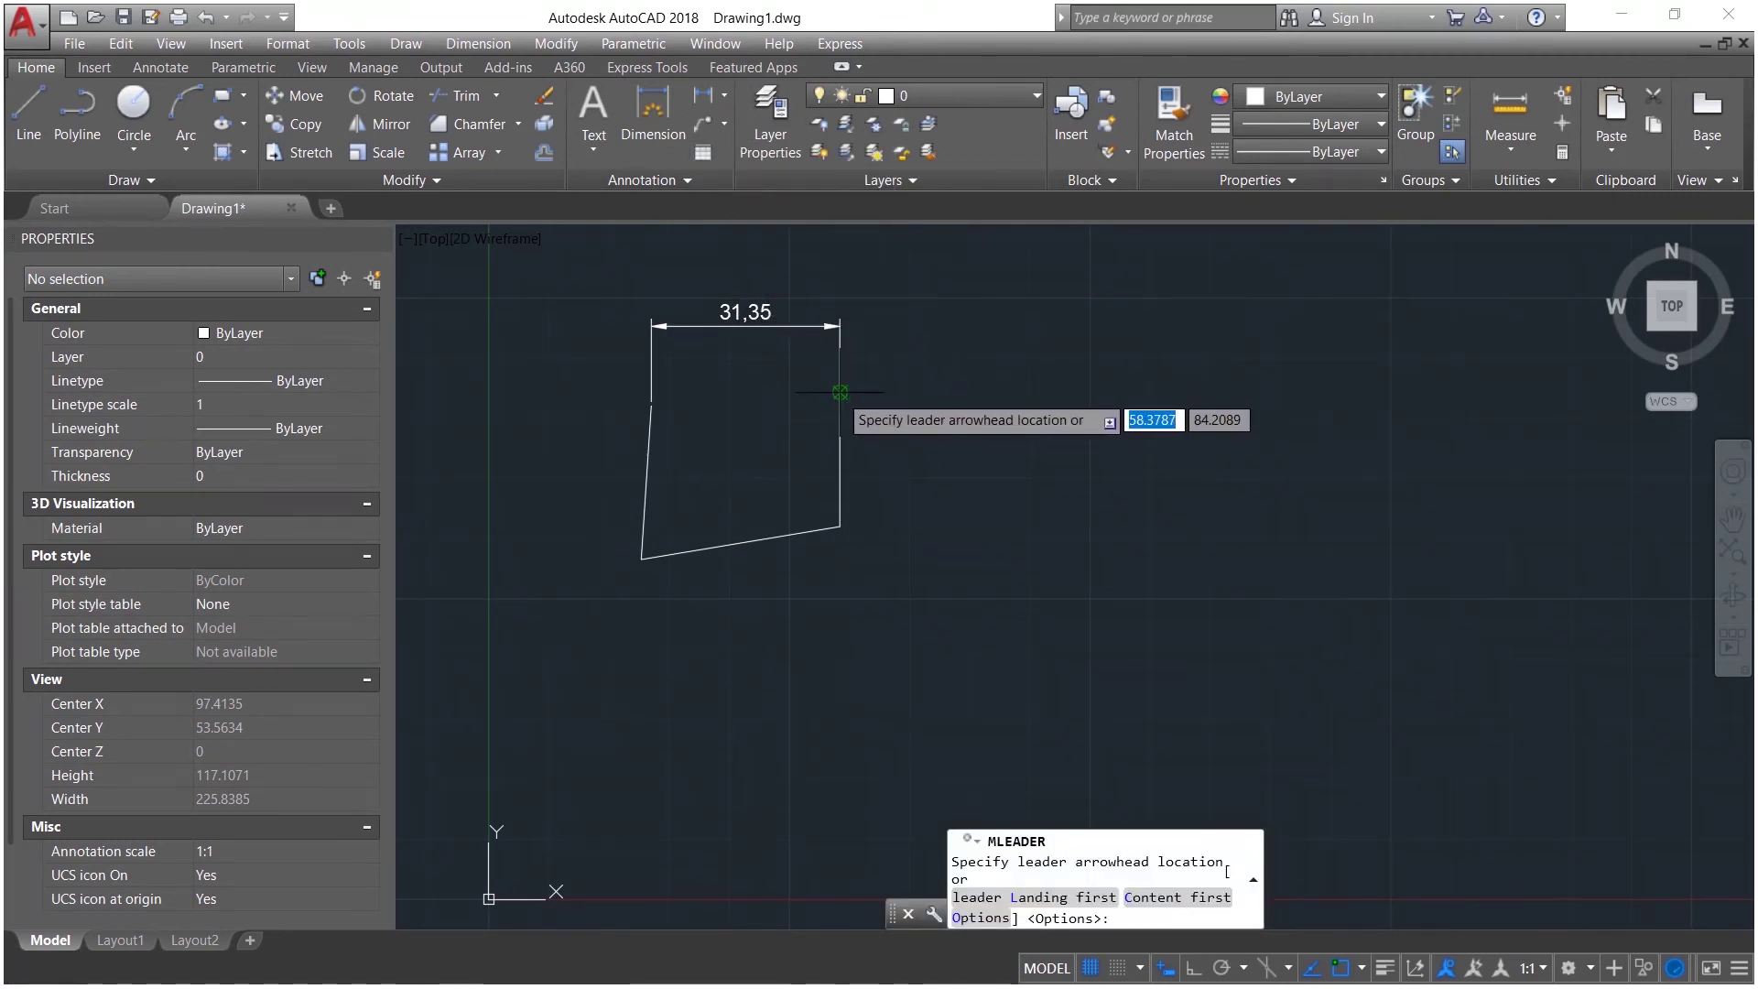
left_click(835, 385)
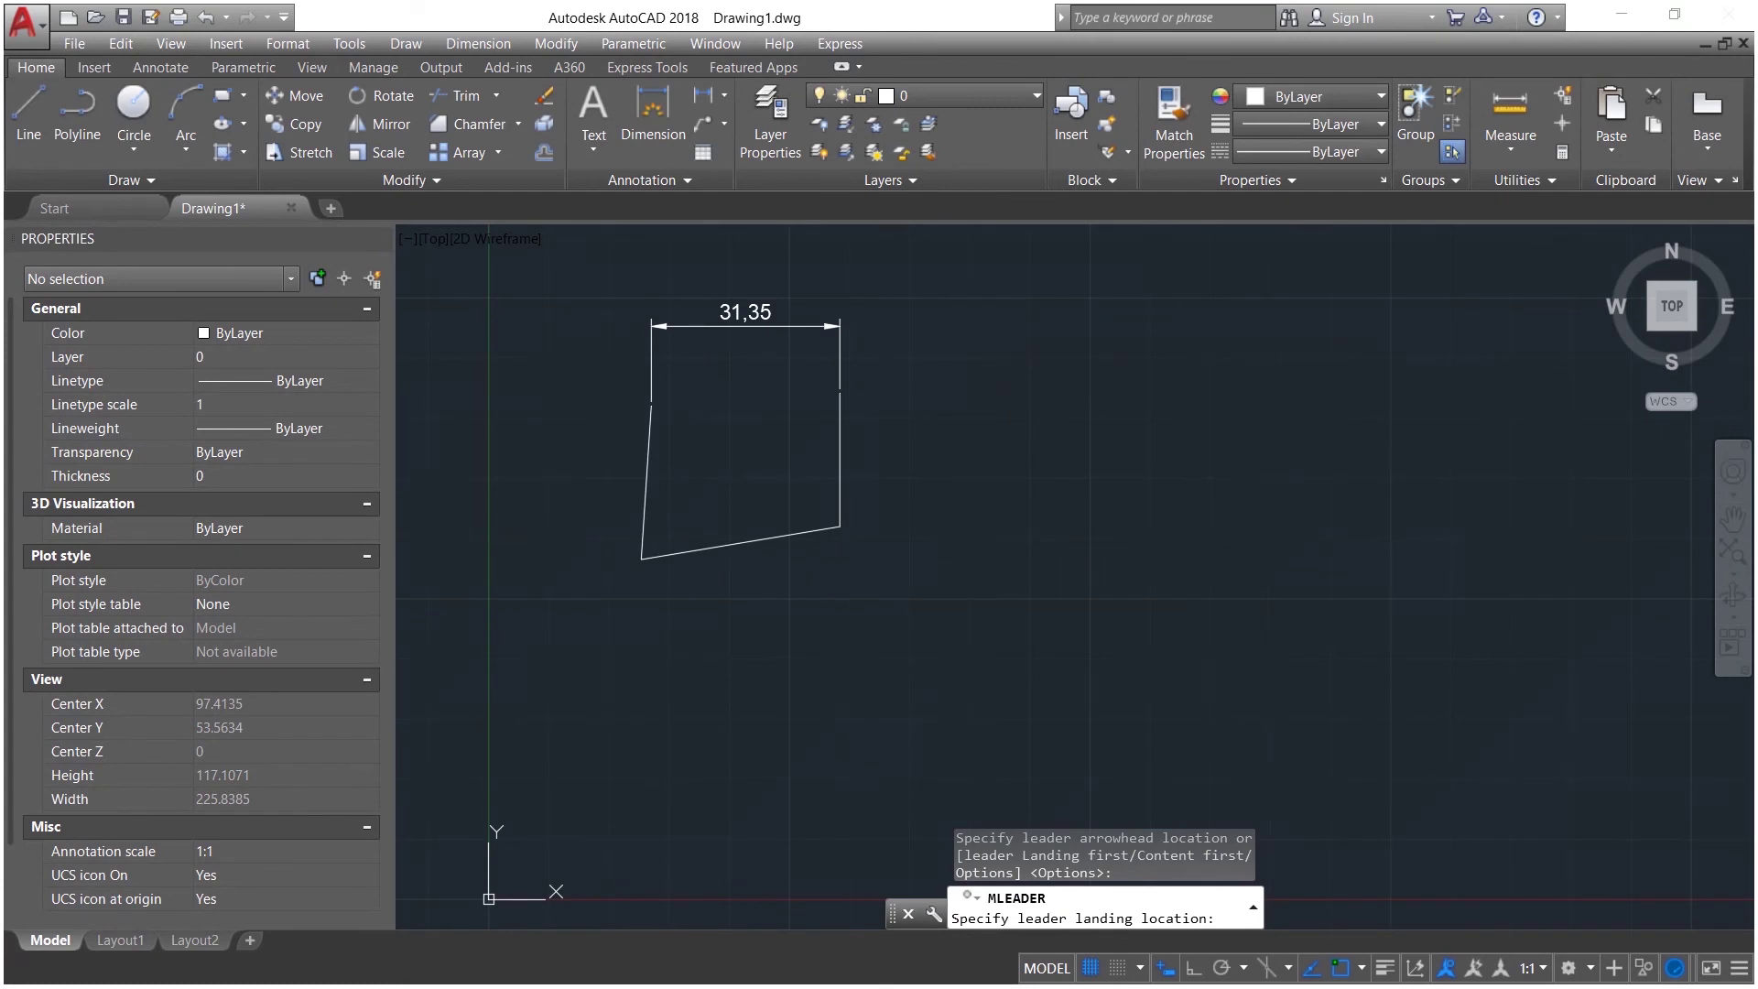
left_click(988, 286)
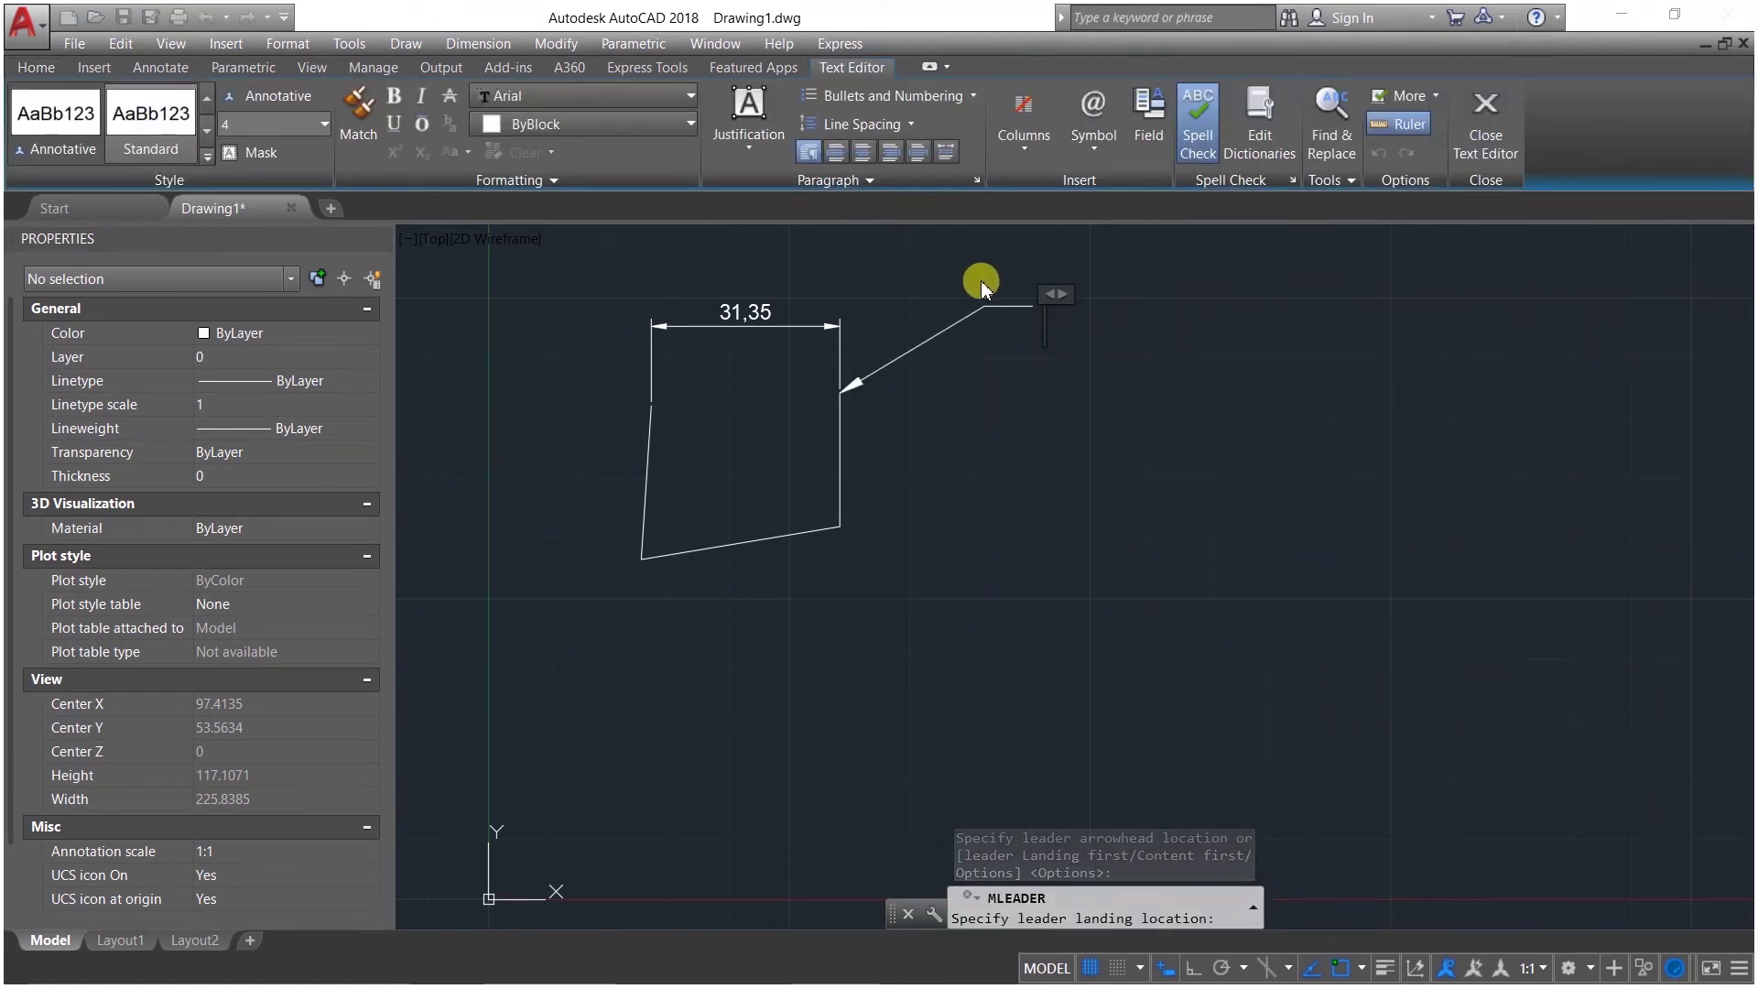
type("CADD")
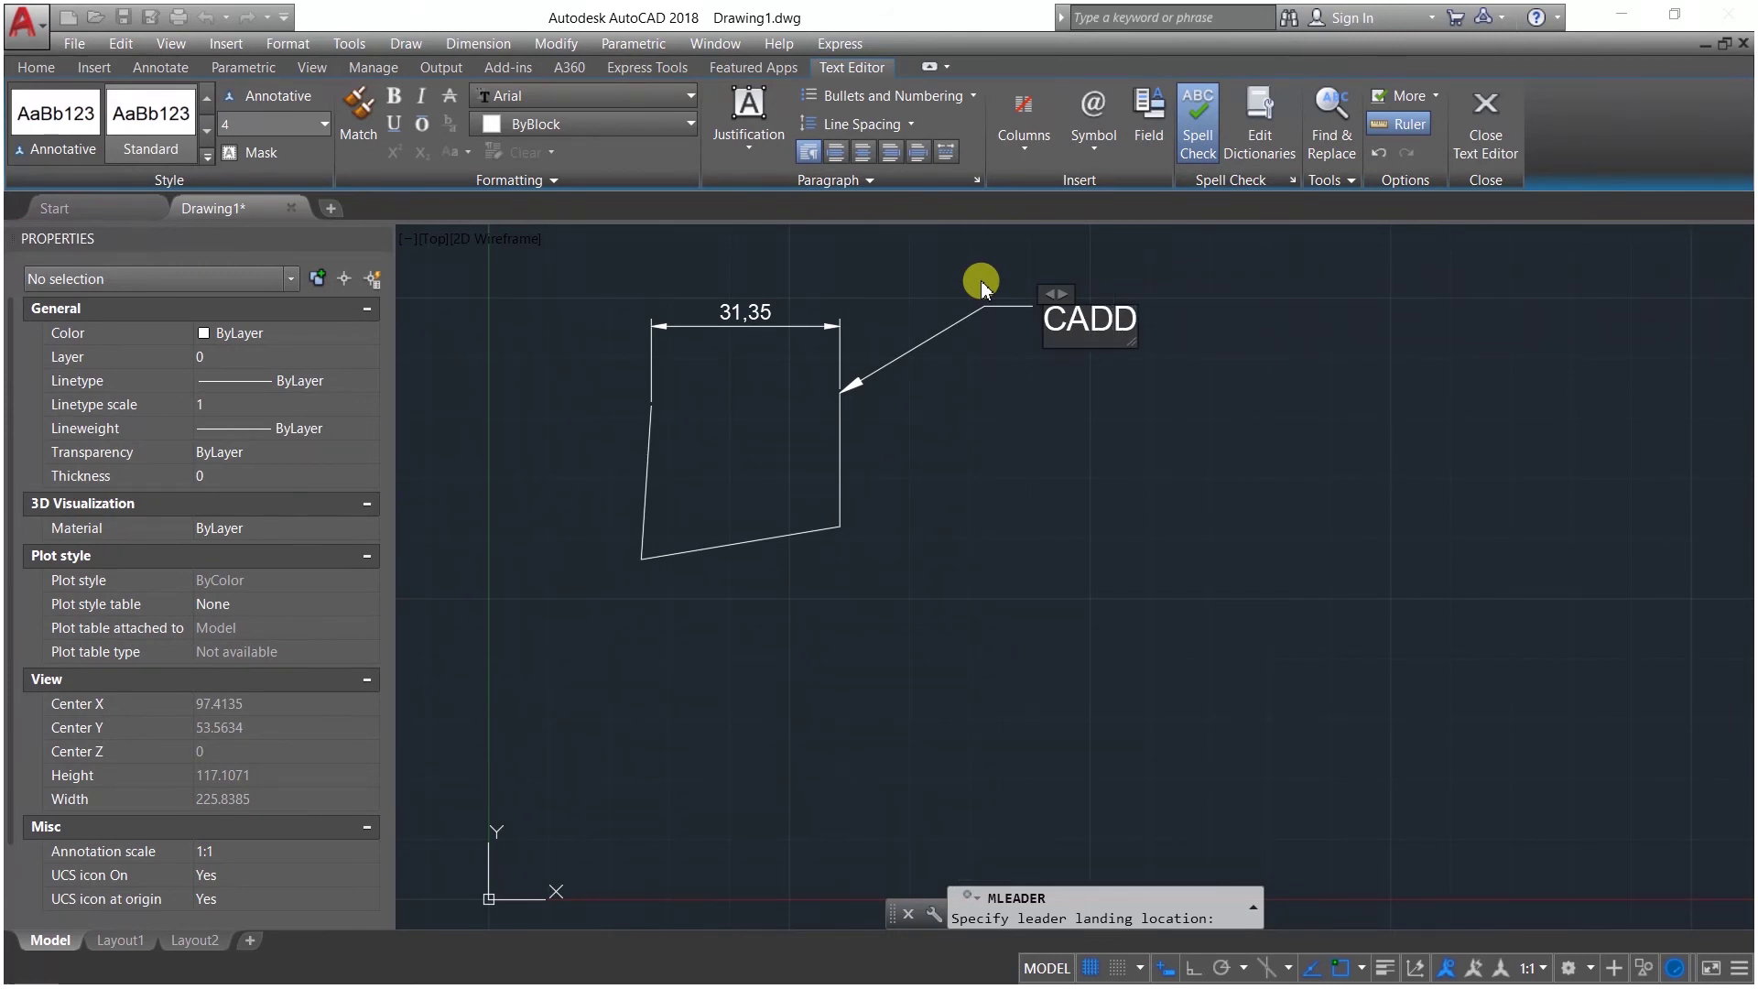
left_click(927, 253)
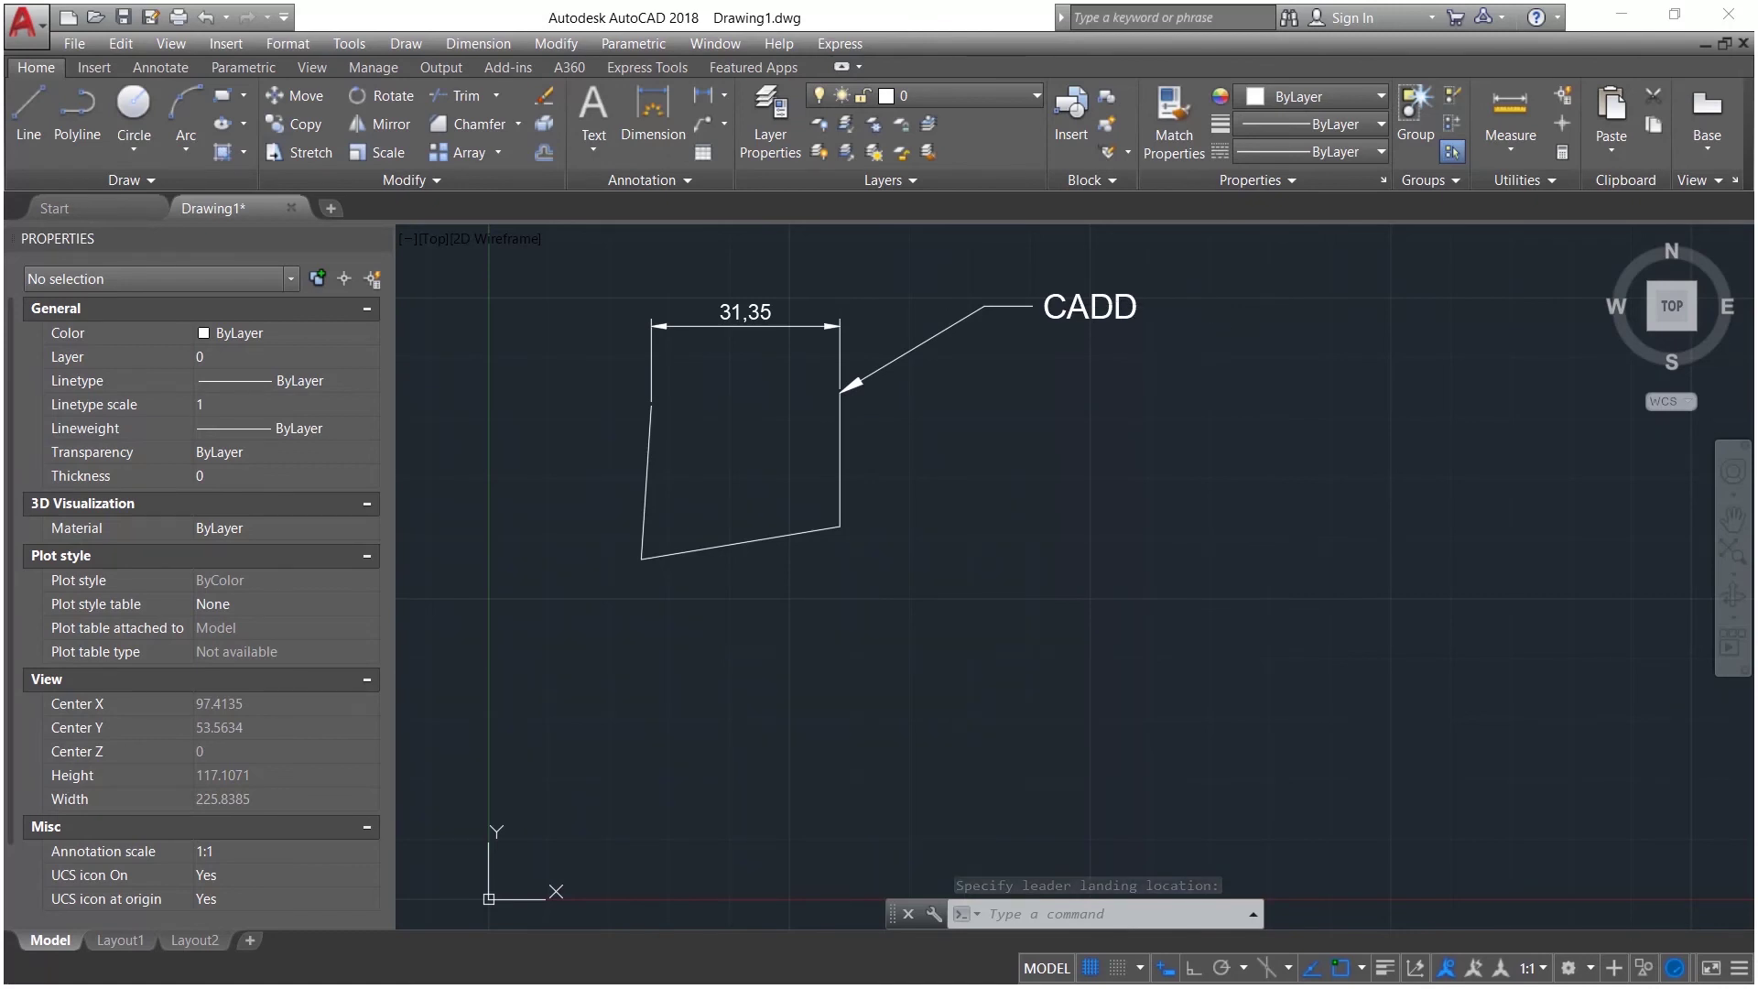
Step: Move the CADD leader's text and landing straight down, below the arrowhead's level
left_click(1066, 306)
left_click(1044, 293)
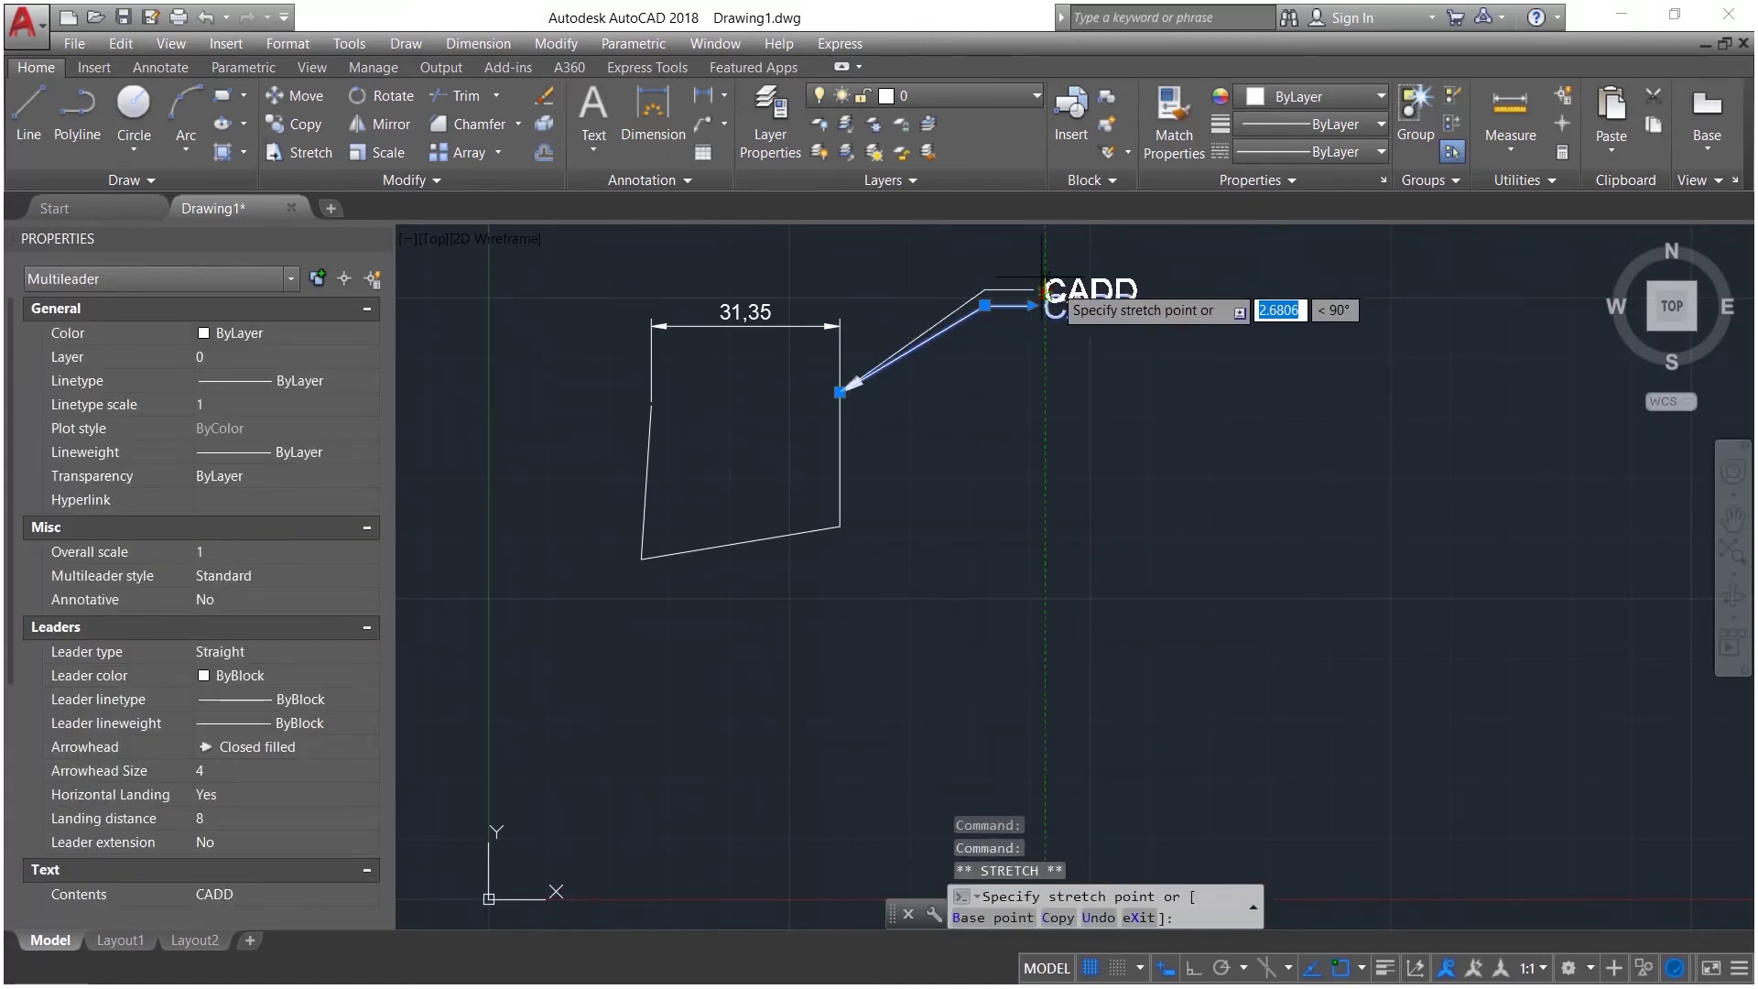
left_click(1044, 456)
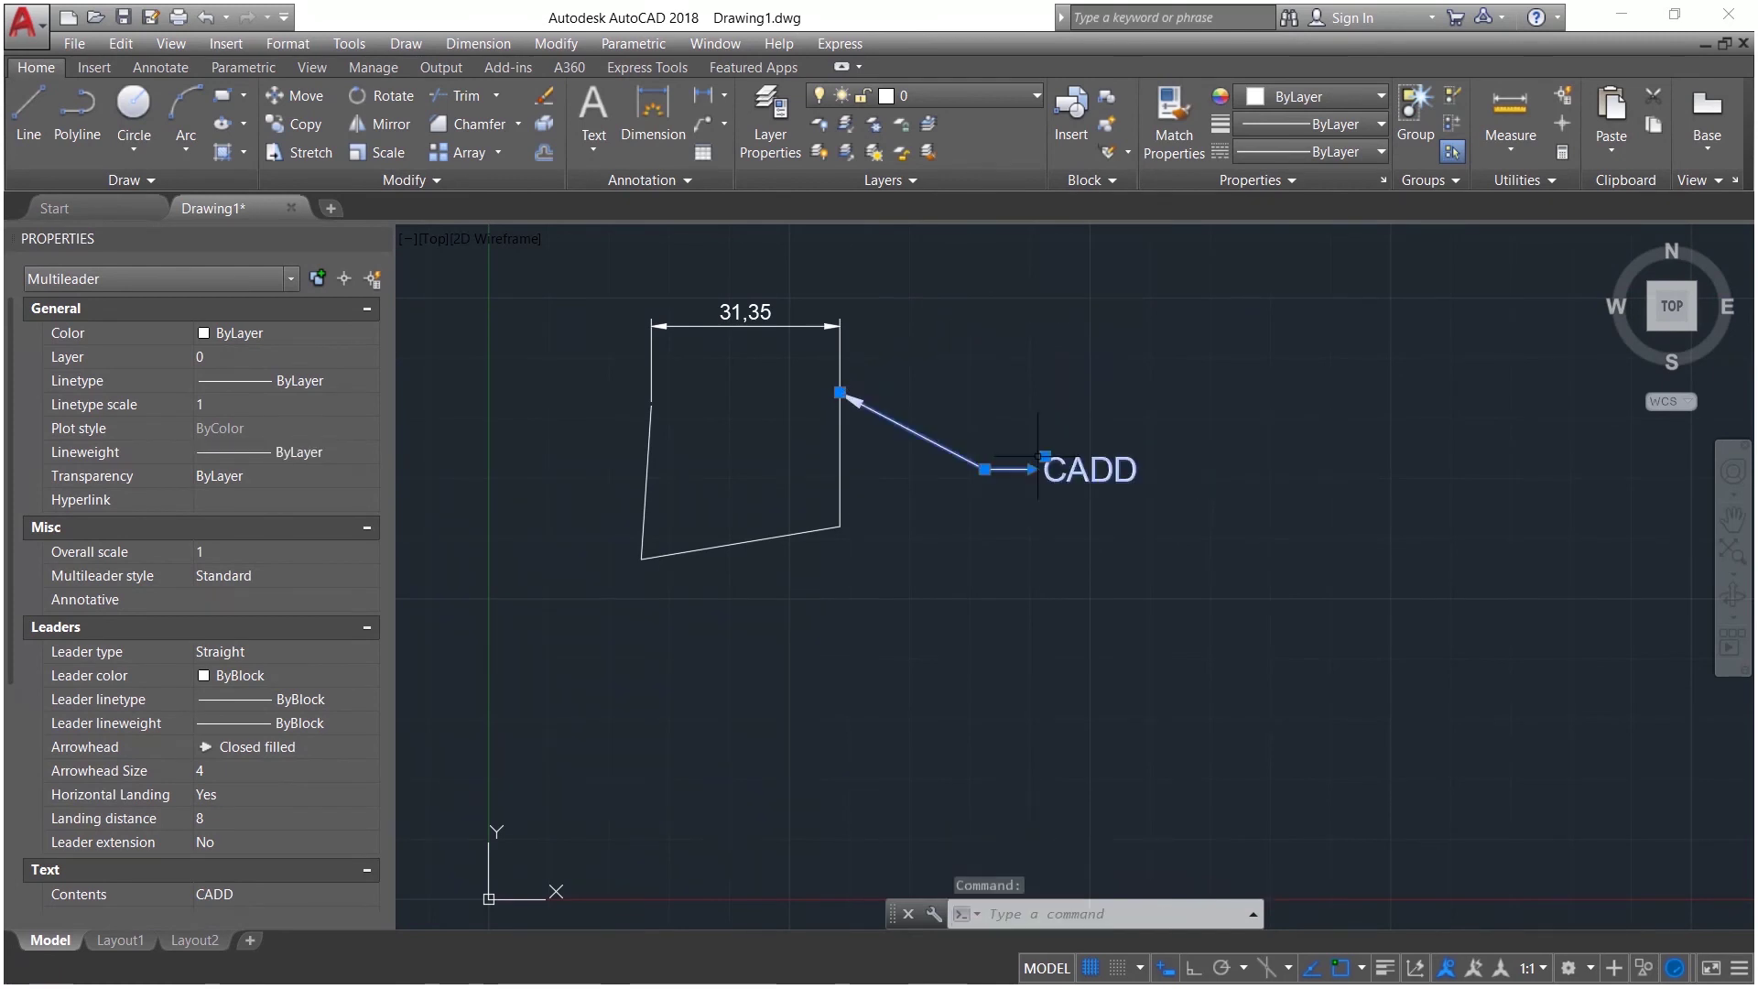
left_click(1044, 456)
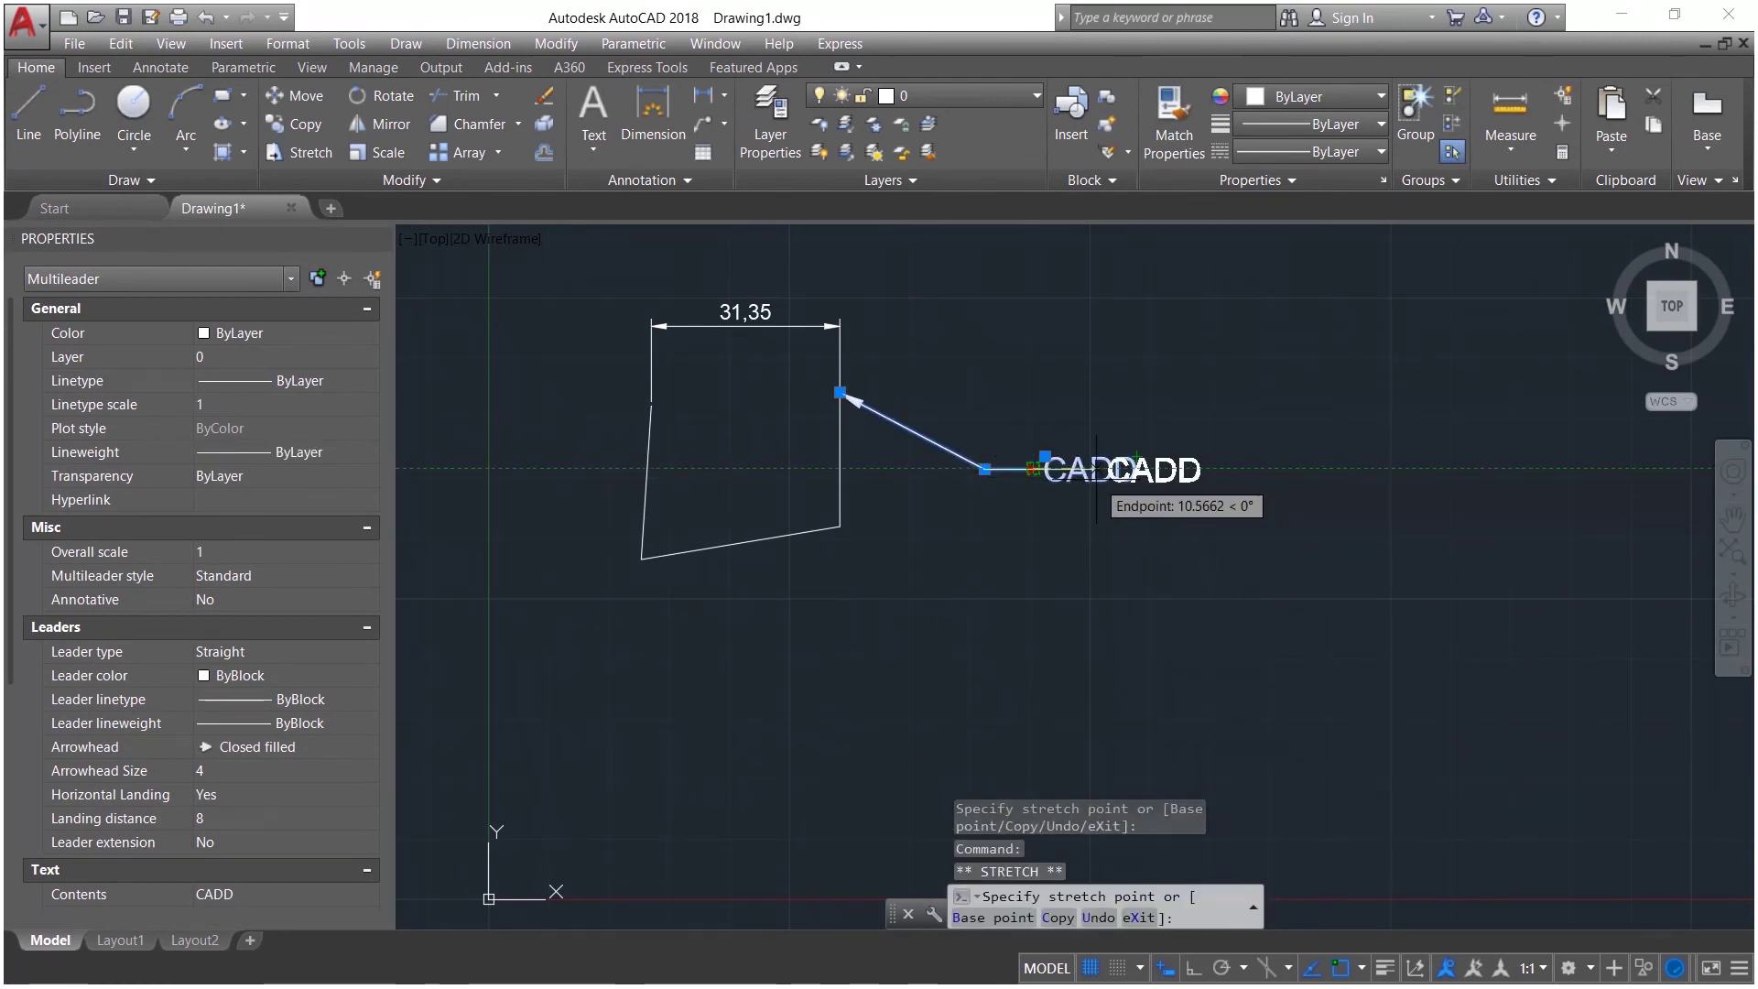
key("Escape")
key("Escape")
type("mleader")
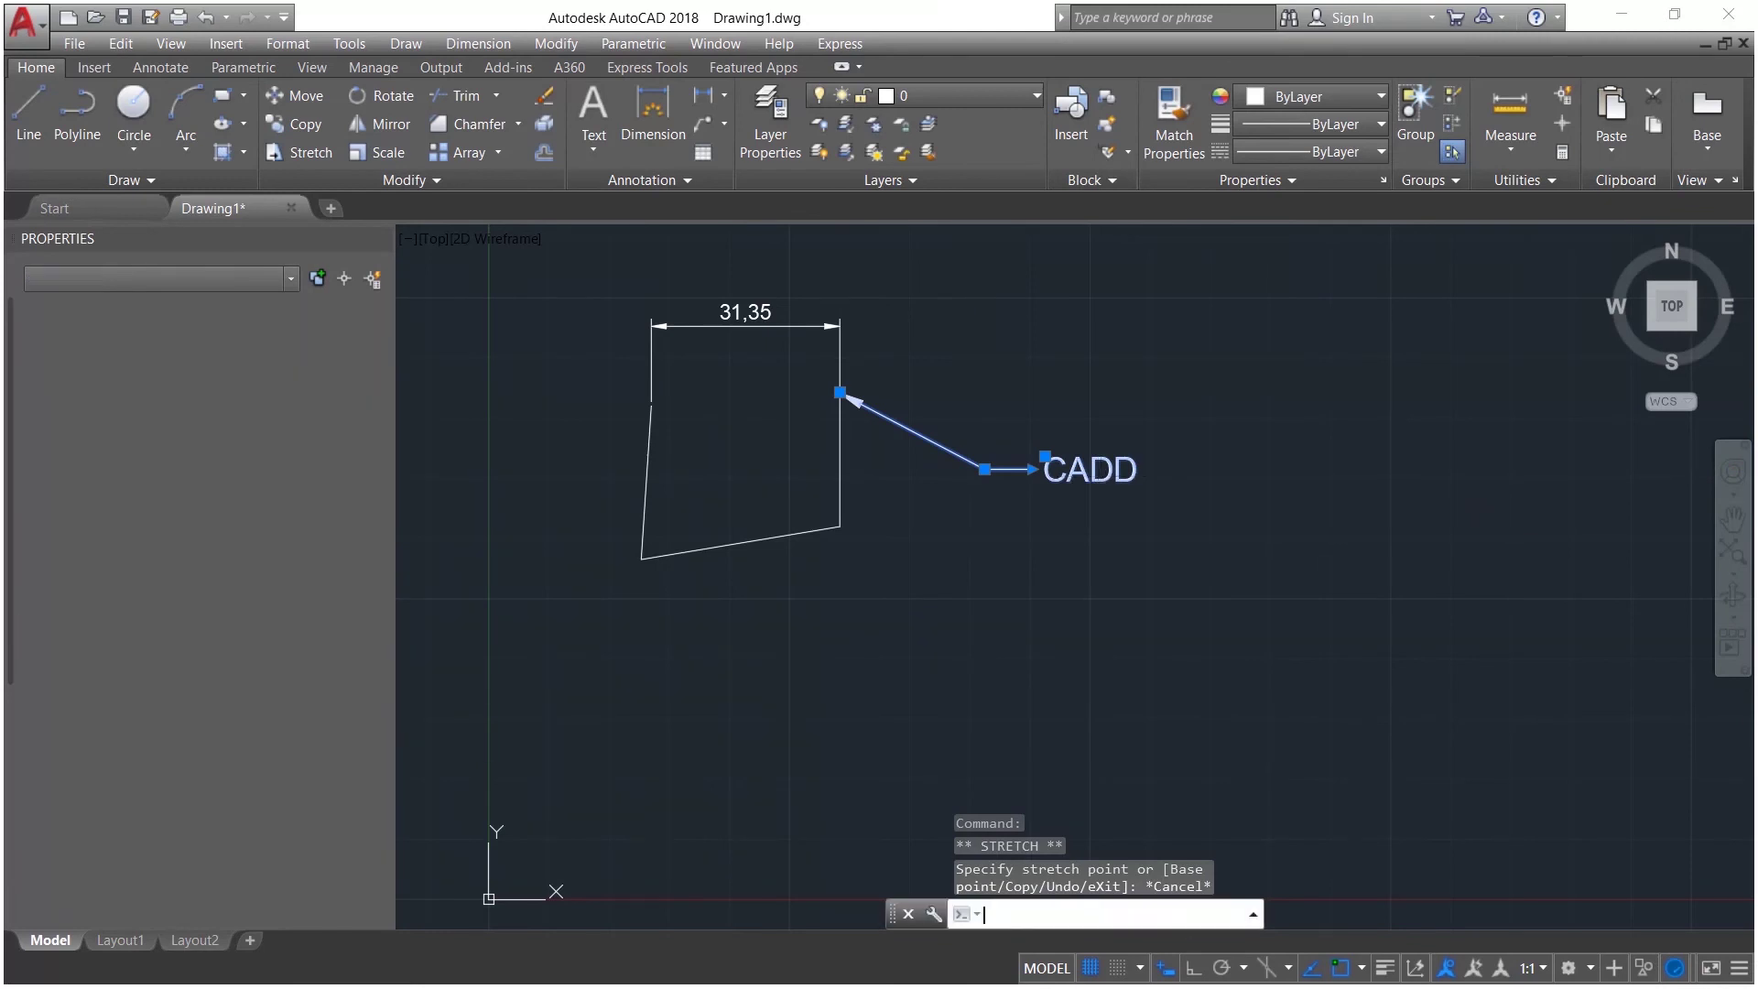
key("Return")
key("Escape")
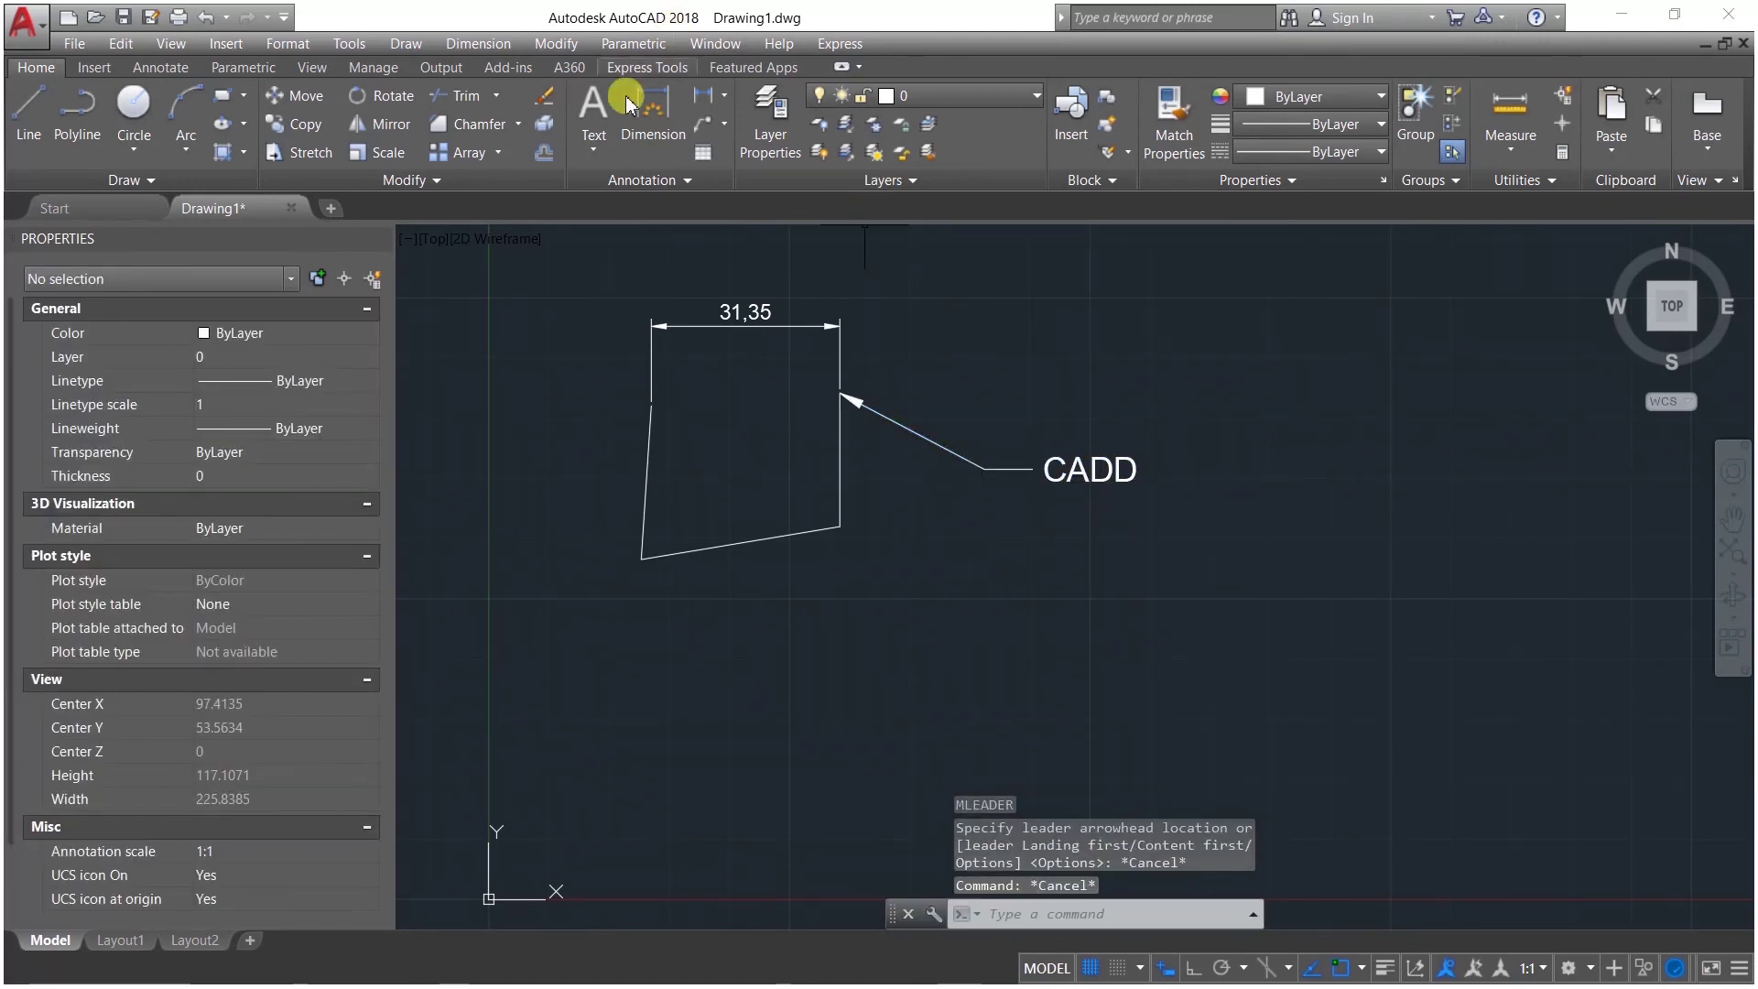
Step: Place multiline text reading TEXT inside the U-shaped outline
left_click(592, 102)
left_click(682, 452)
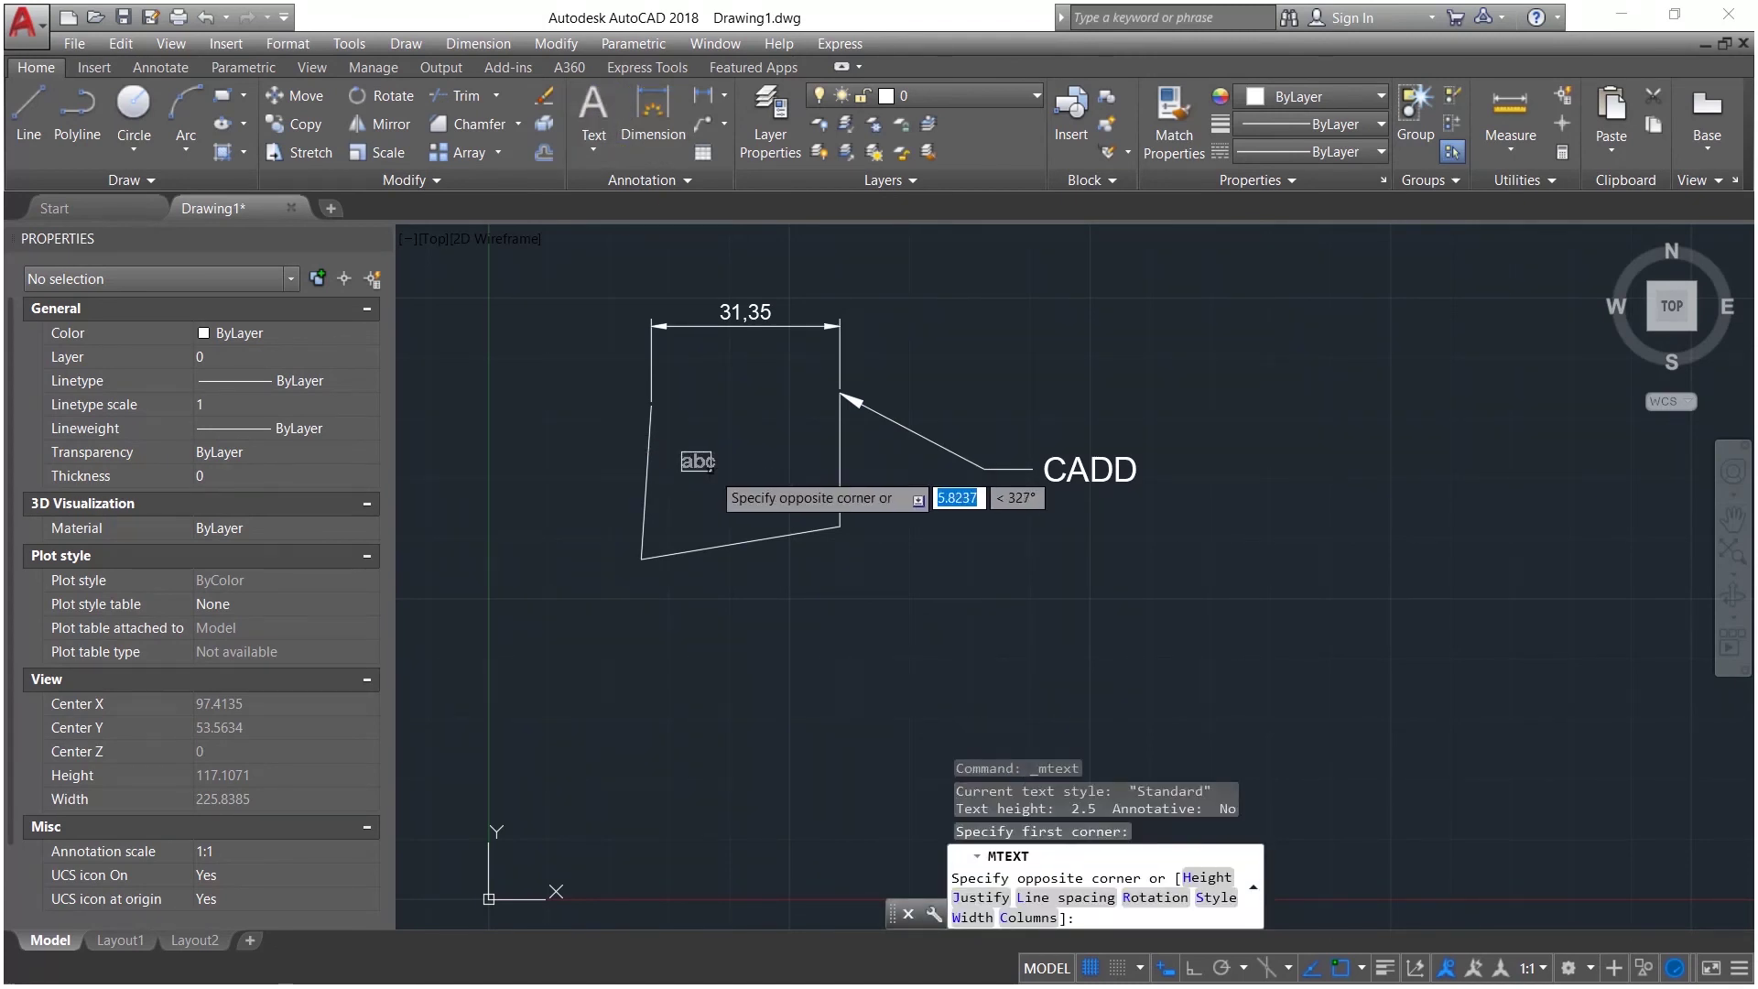
left_click(794, 488)
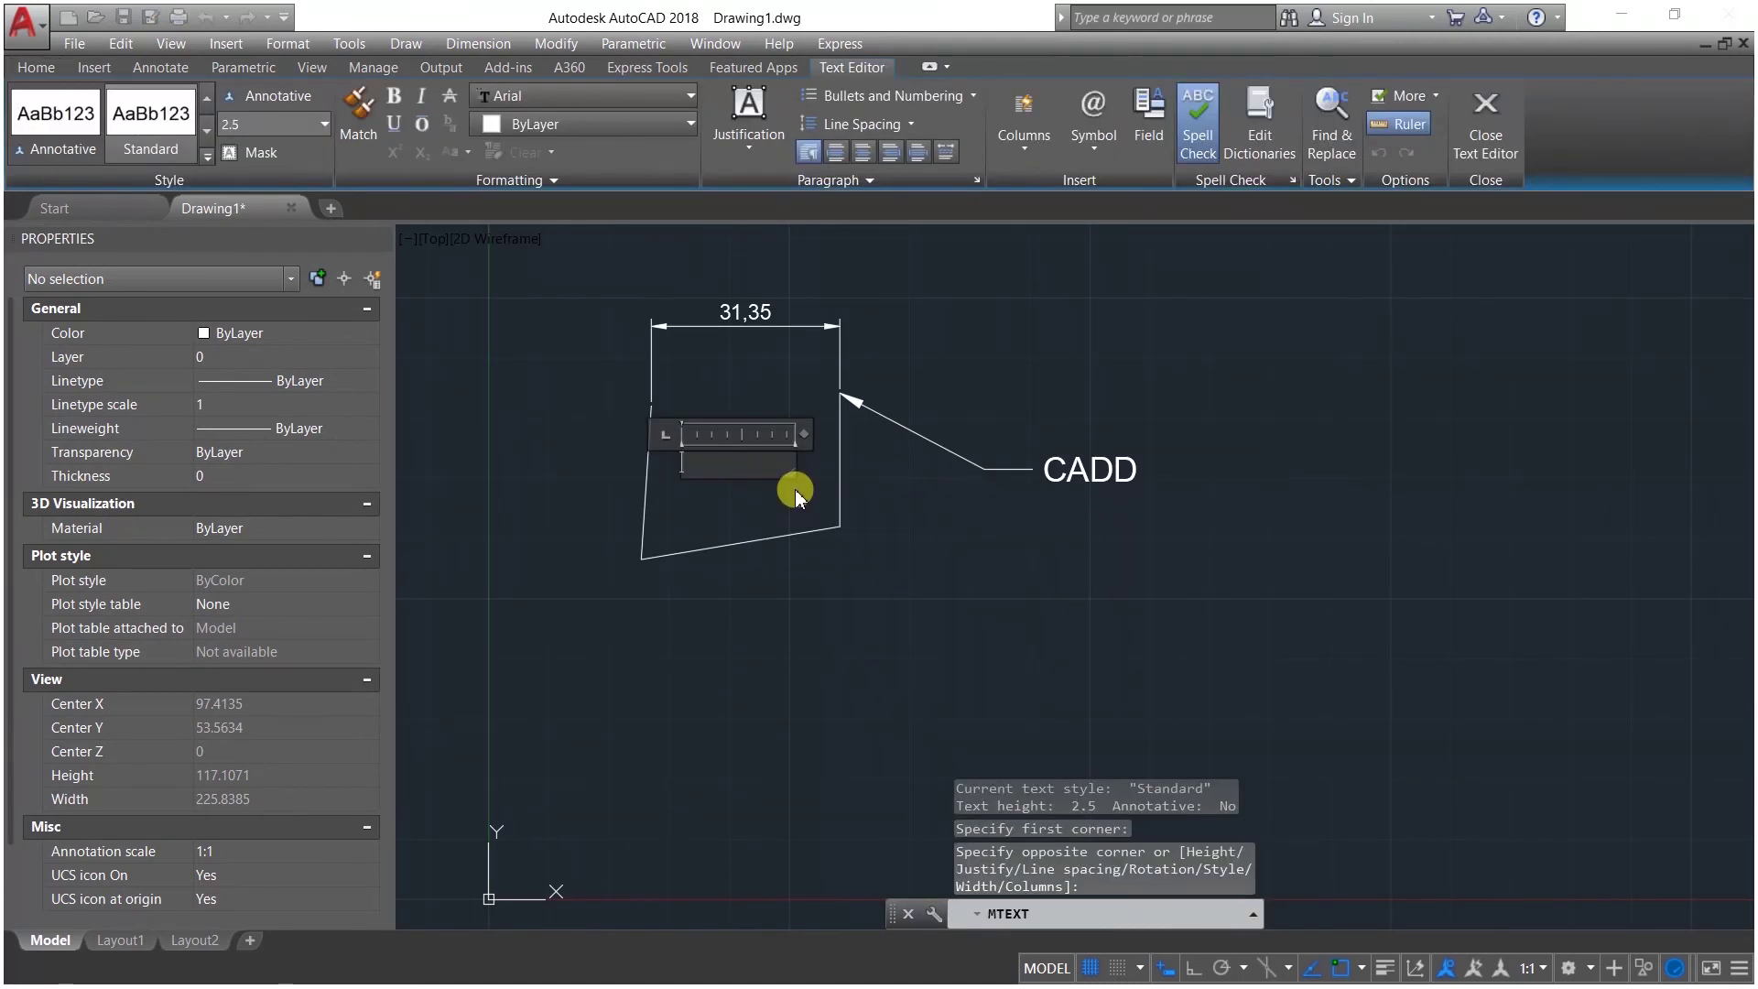
type("TEXT")
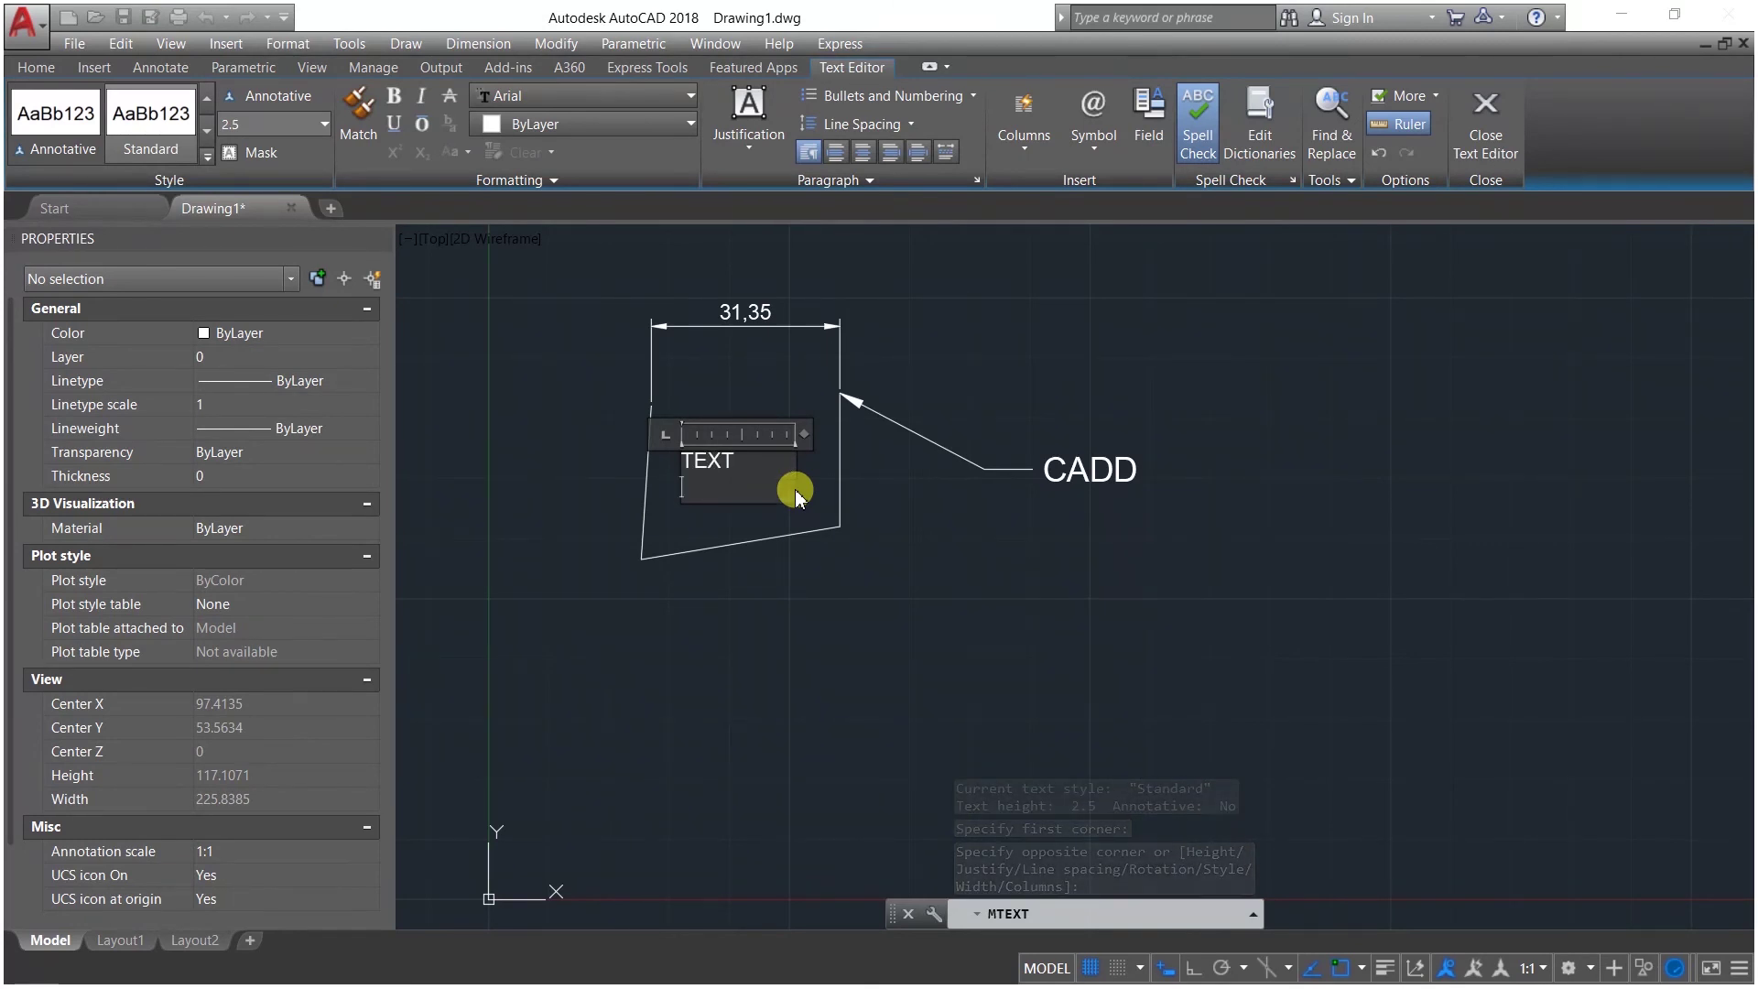
left_click(795, 488)
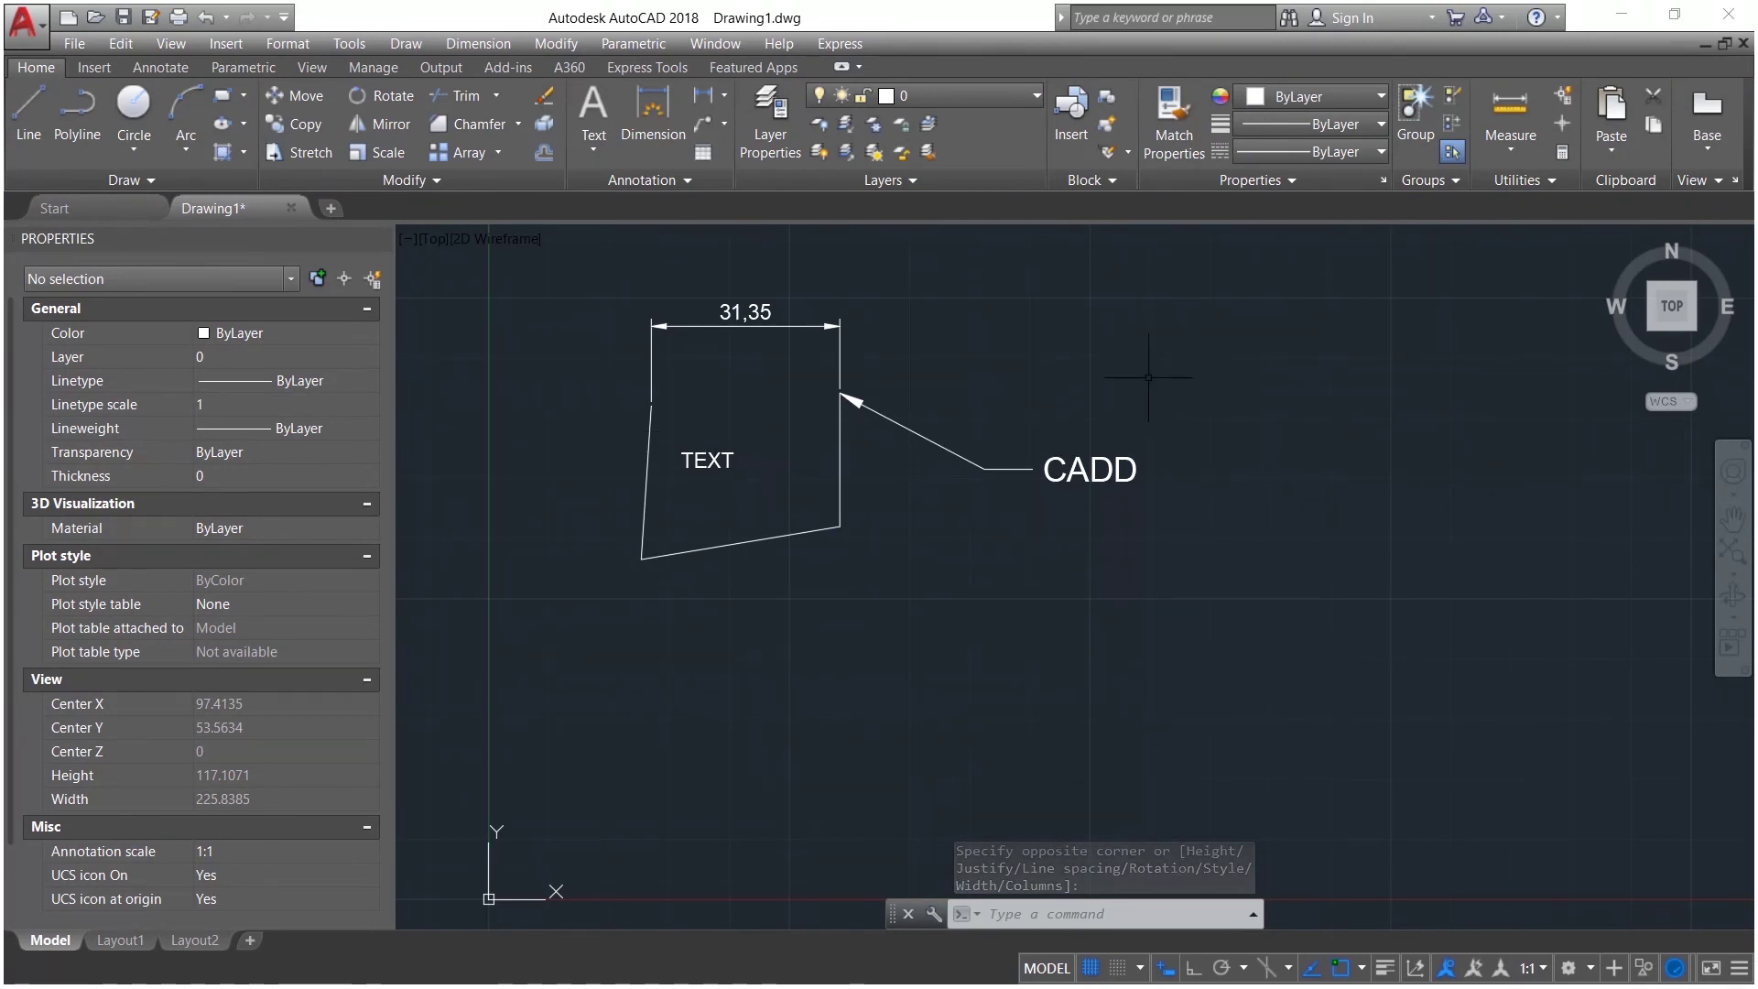
Step: Erase the whole outline together with its dimension, leader and text
left_click(1235, 281)
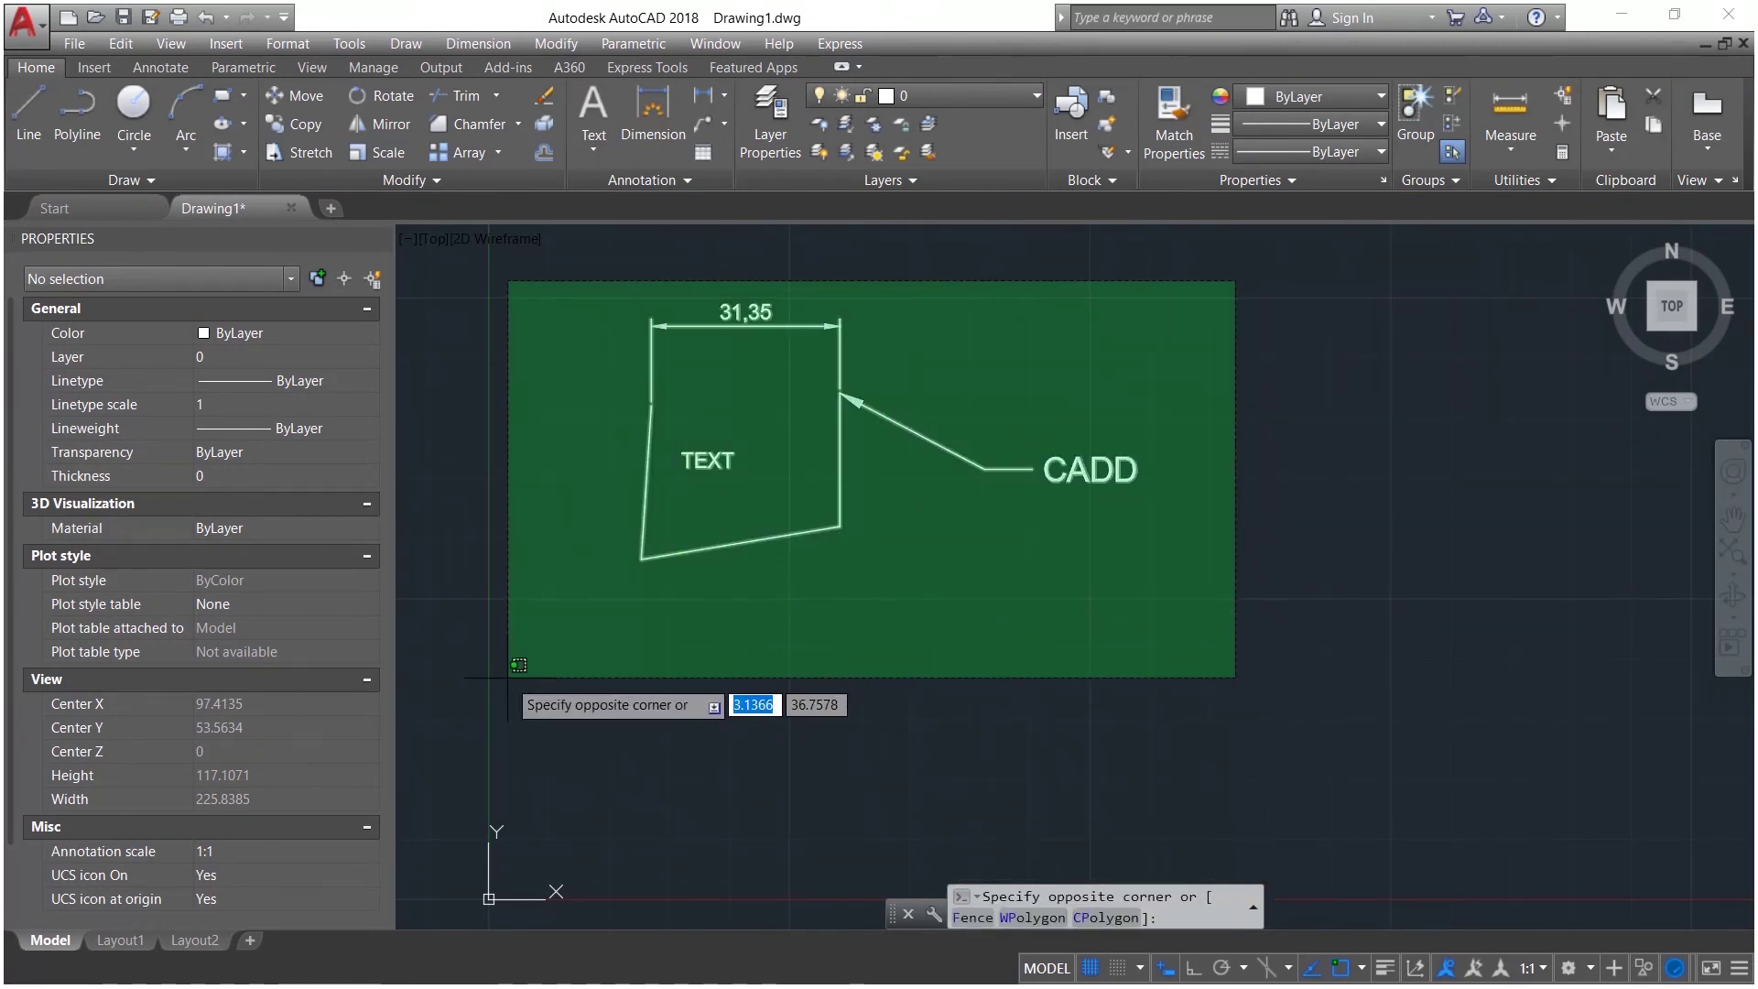
left_click(507, 677)
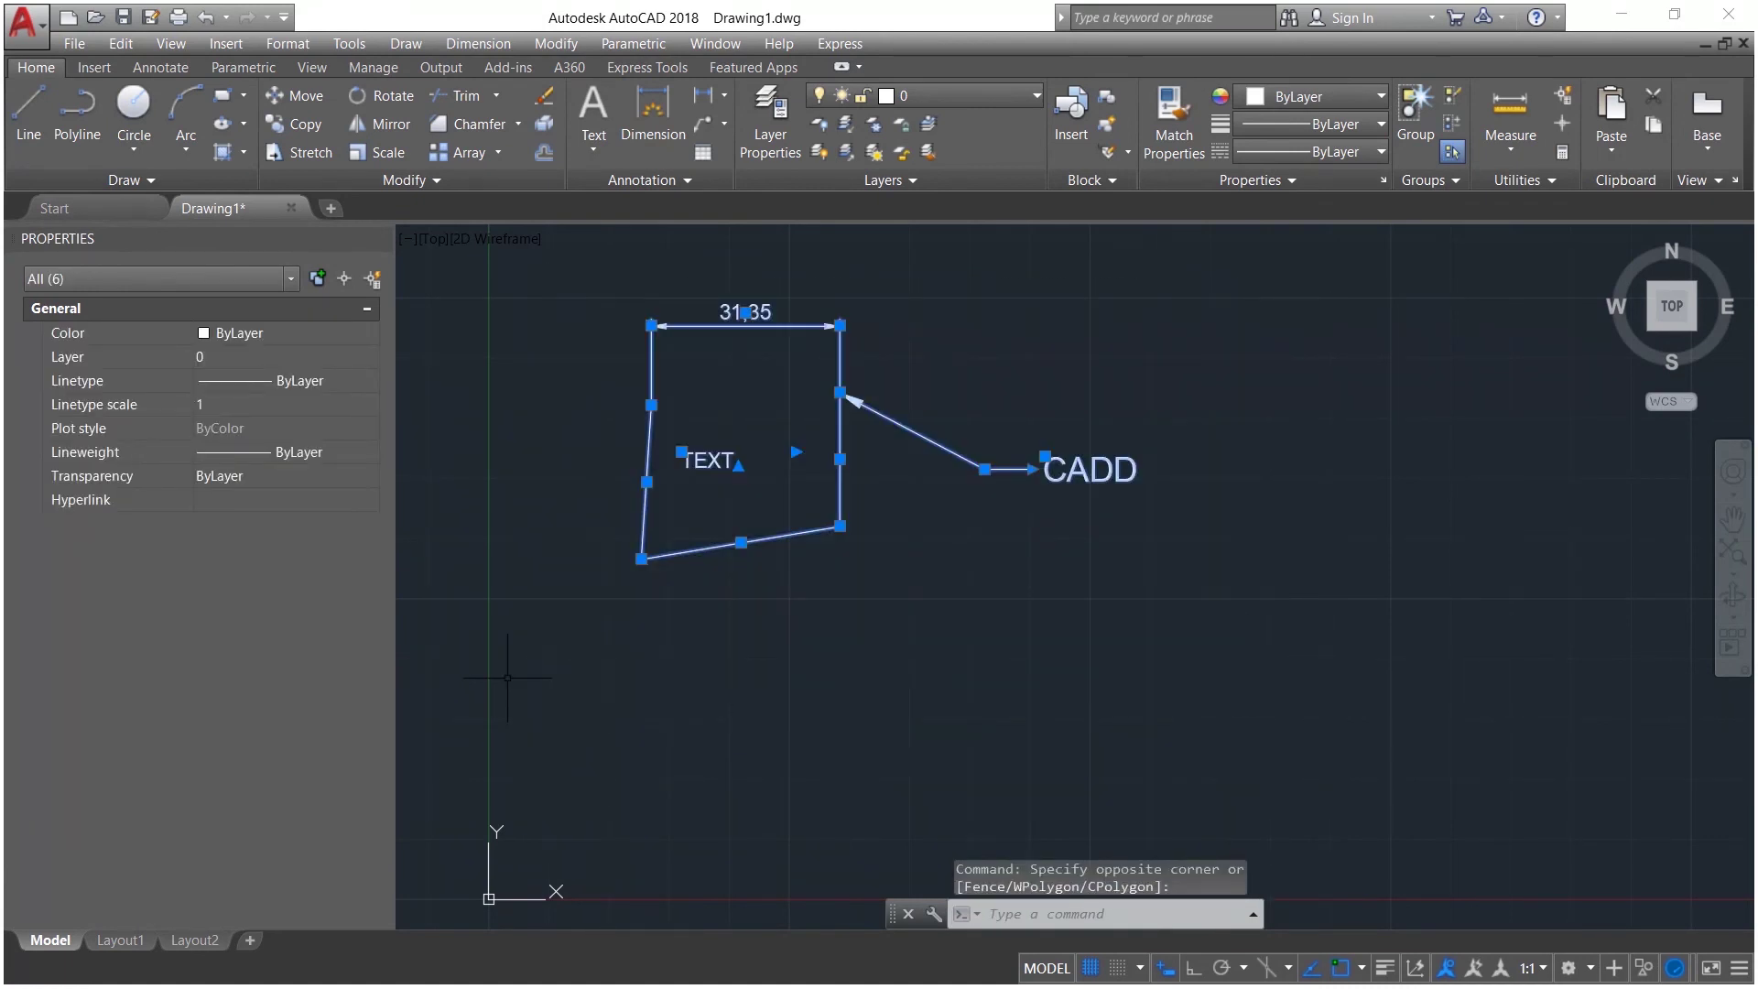
key("Delete")
Step: Insert an empty Standard-style table with 5 columns and 1 data row, its corner near the Y axis above the origin
left_click(699, 152)
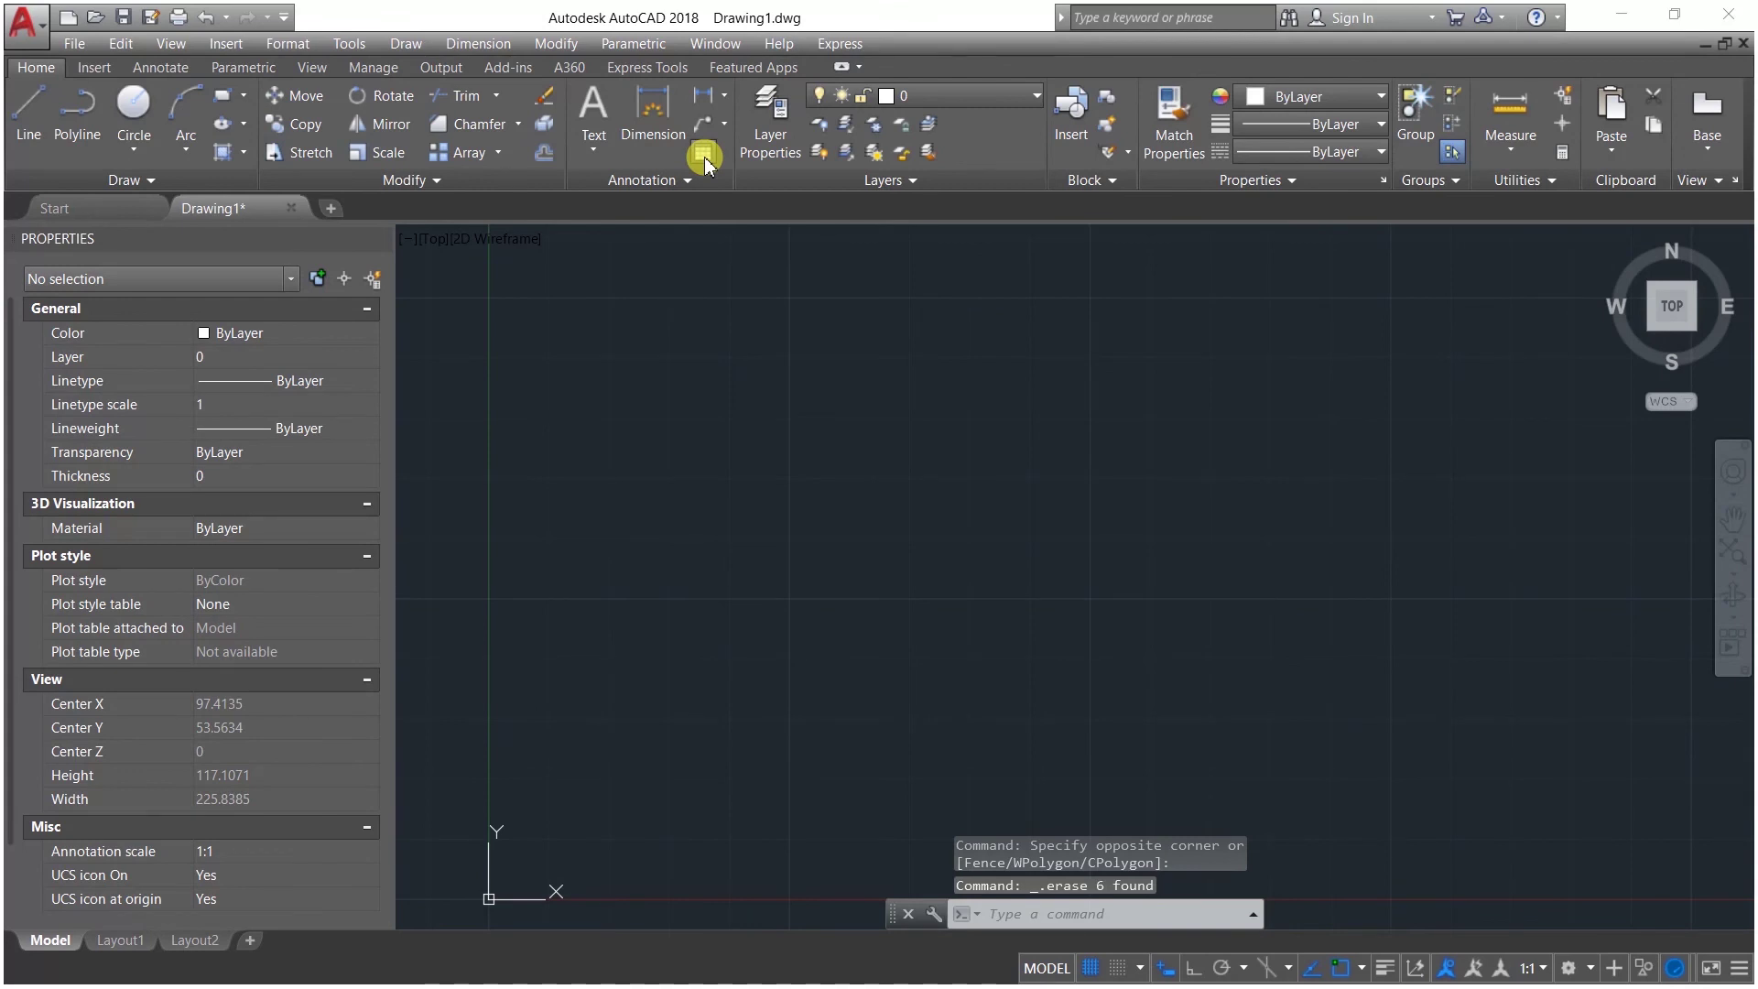
left_click(702, 156)
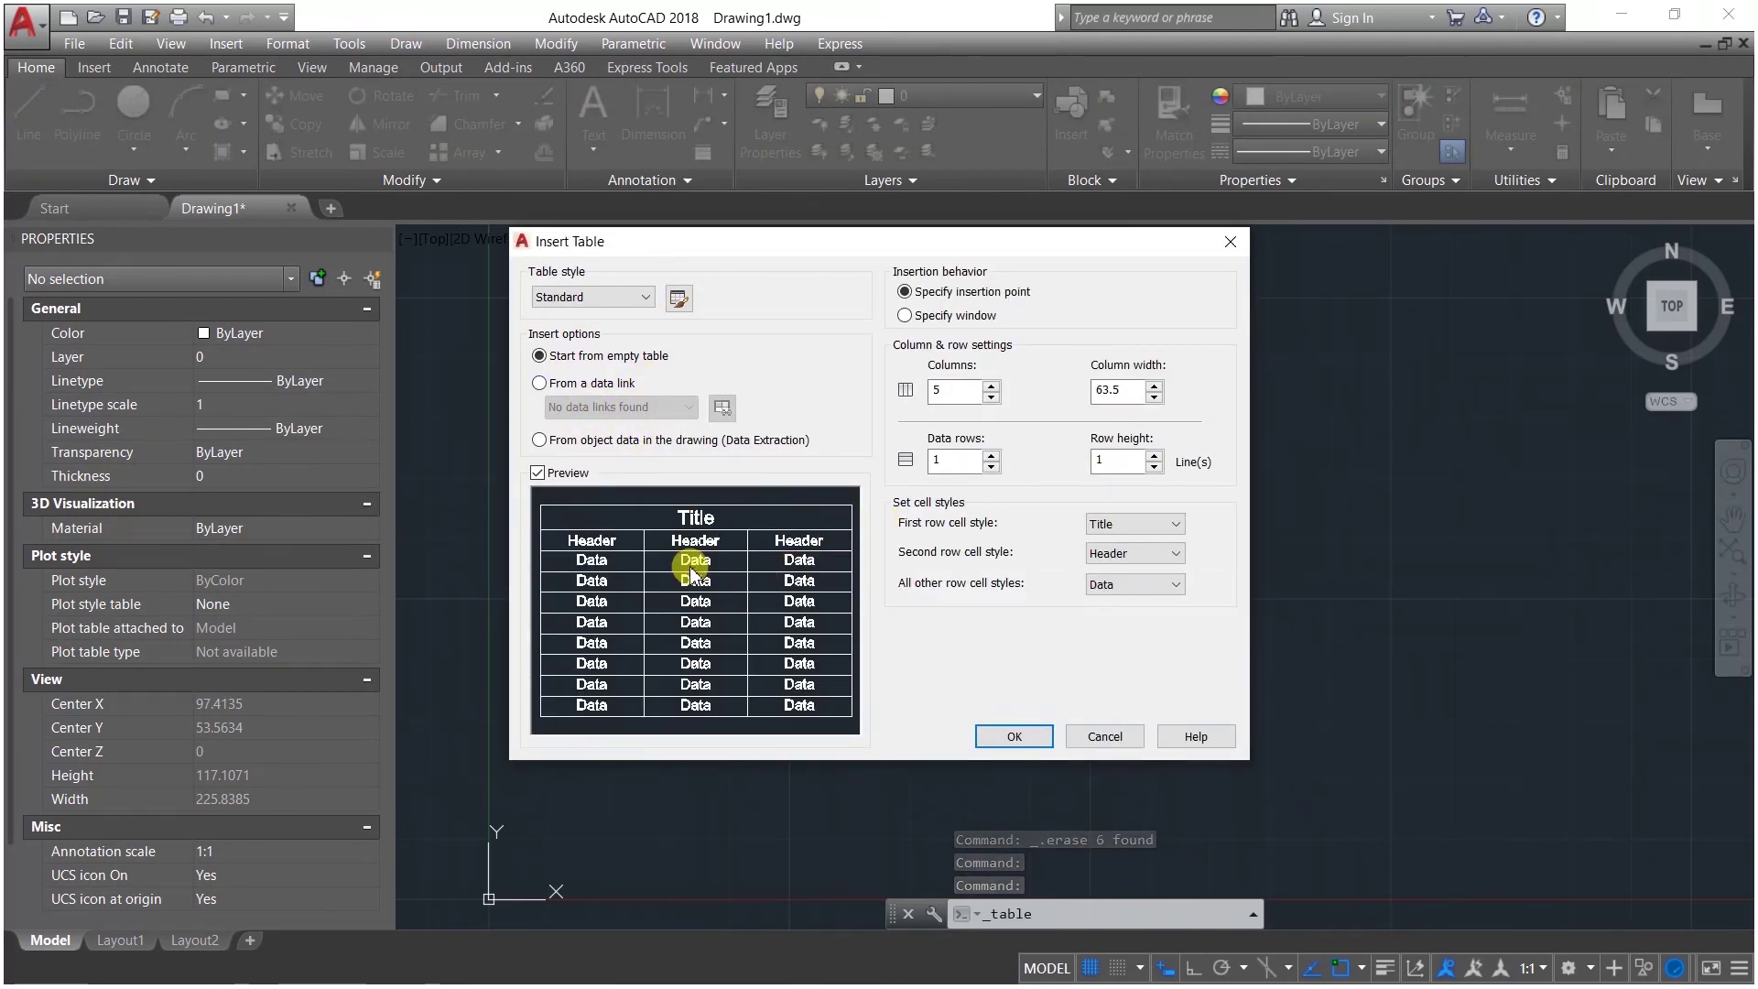
left_click(653, 295)
left_click(637, 294)
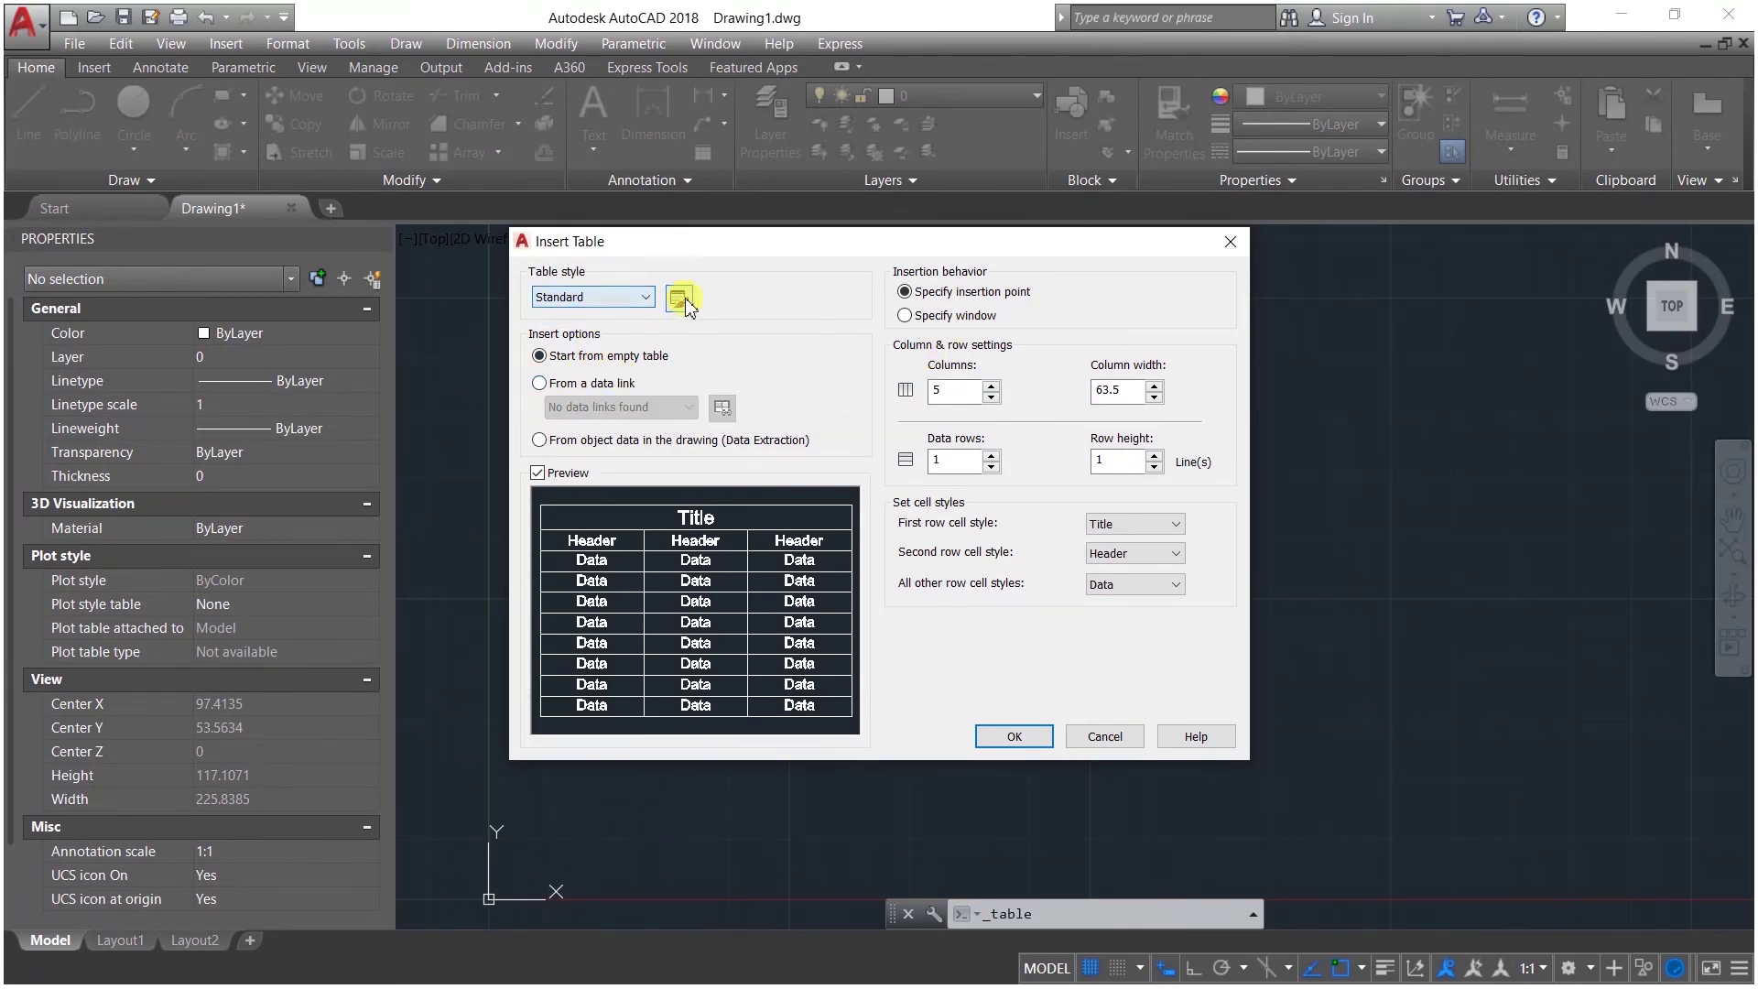
left_click(996, 737)
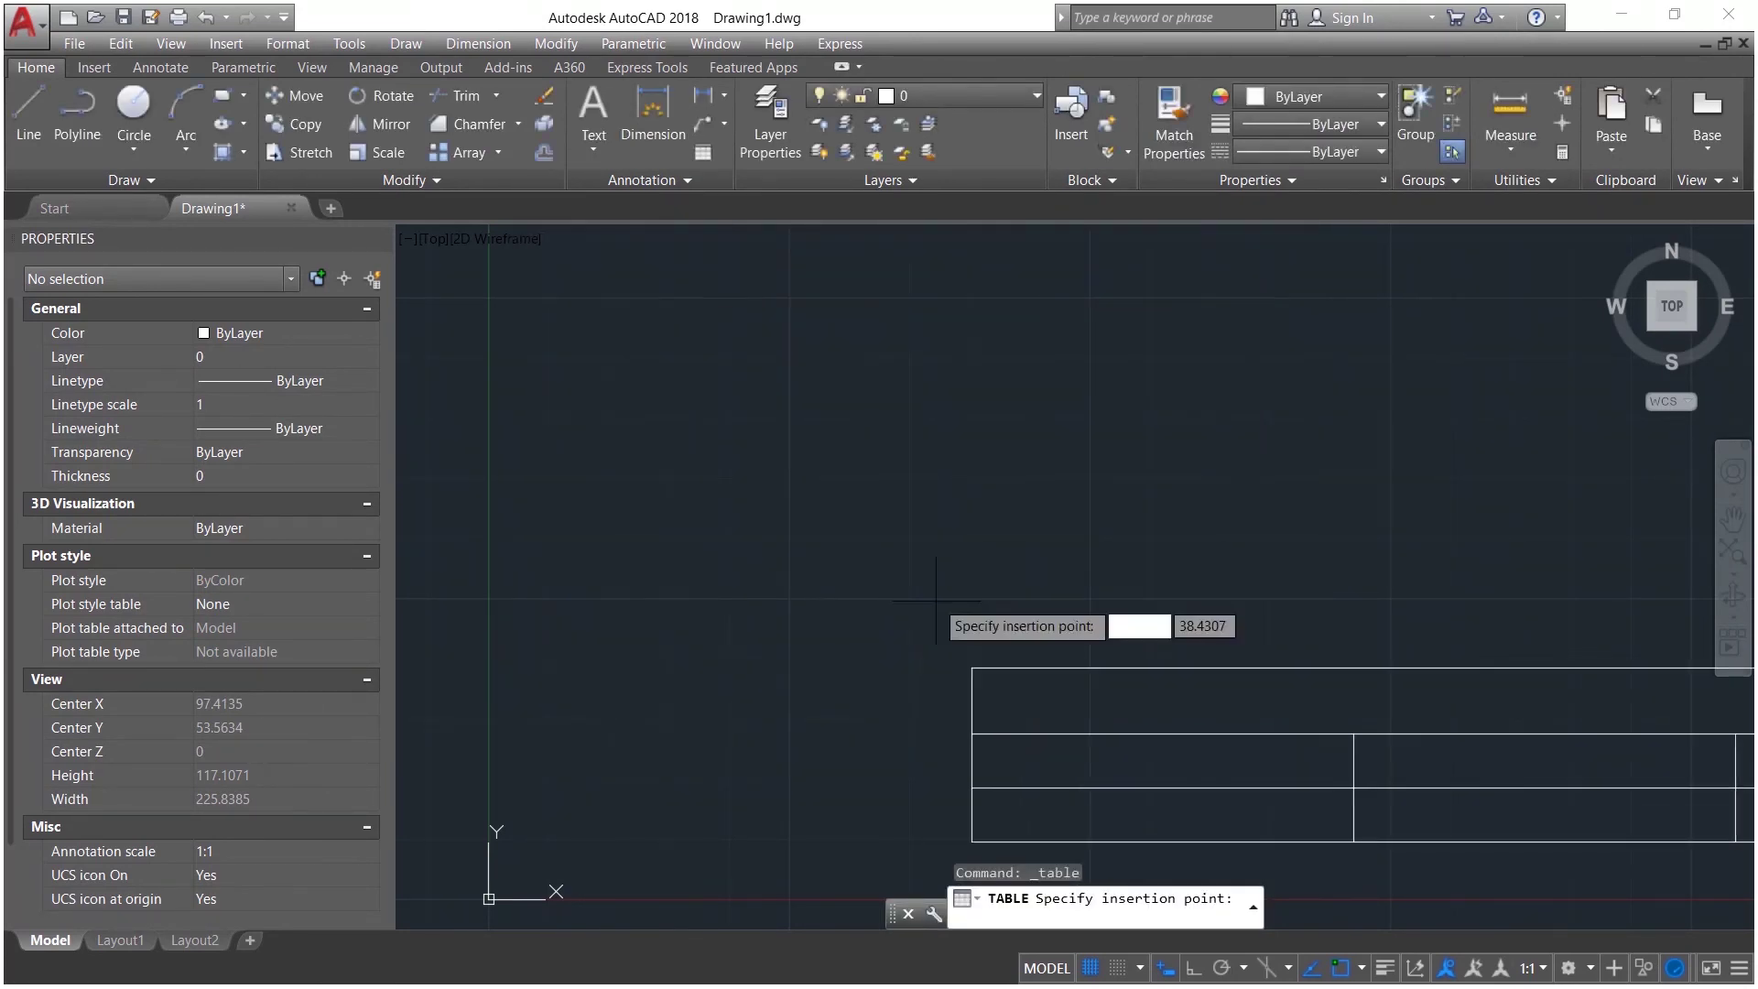
left_click(493, 396)
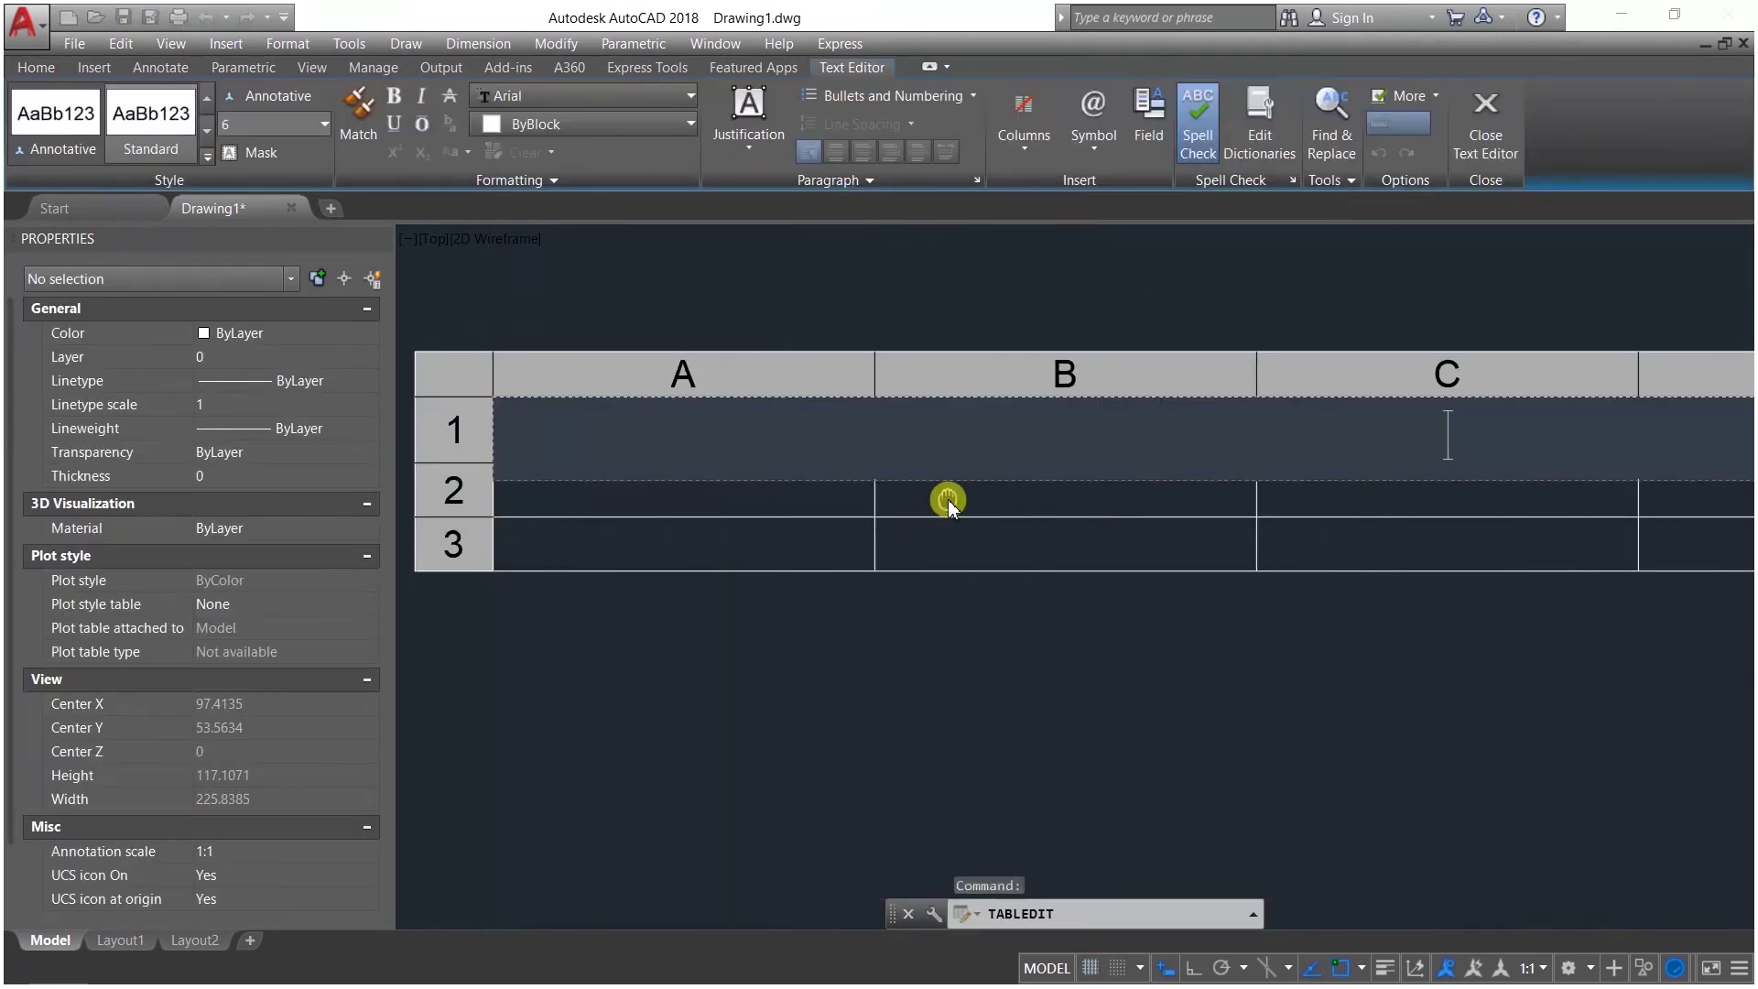
Step: Enter 123 in the table's title row and 1 in cell A2, and finish editing the table
scroll(947, 502, "down", 4)
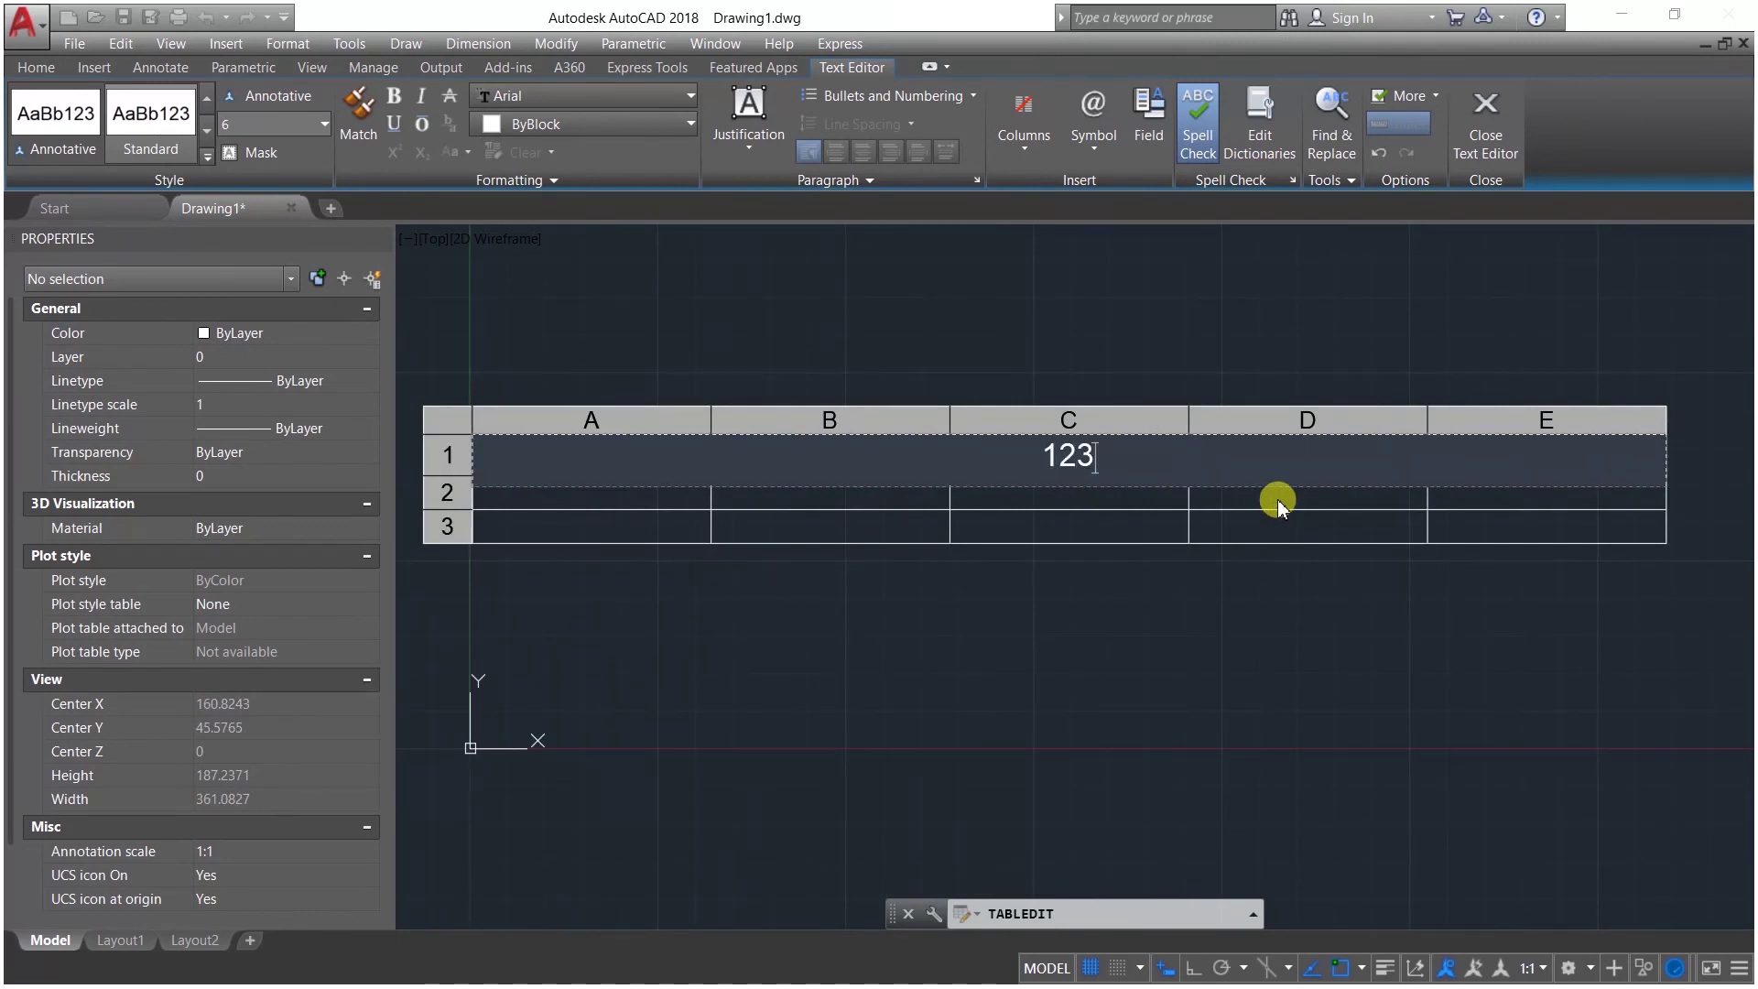
key("Tab")
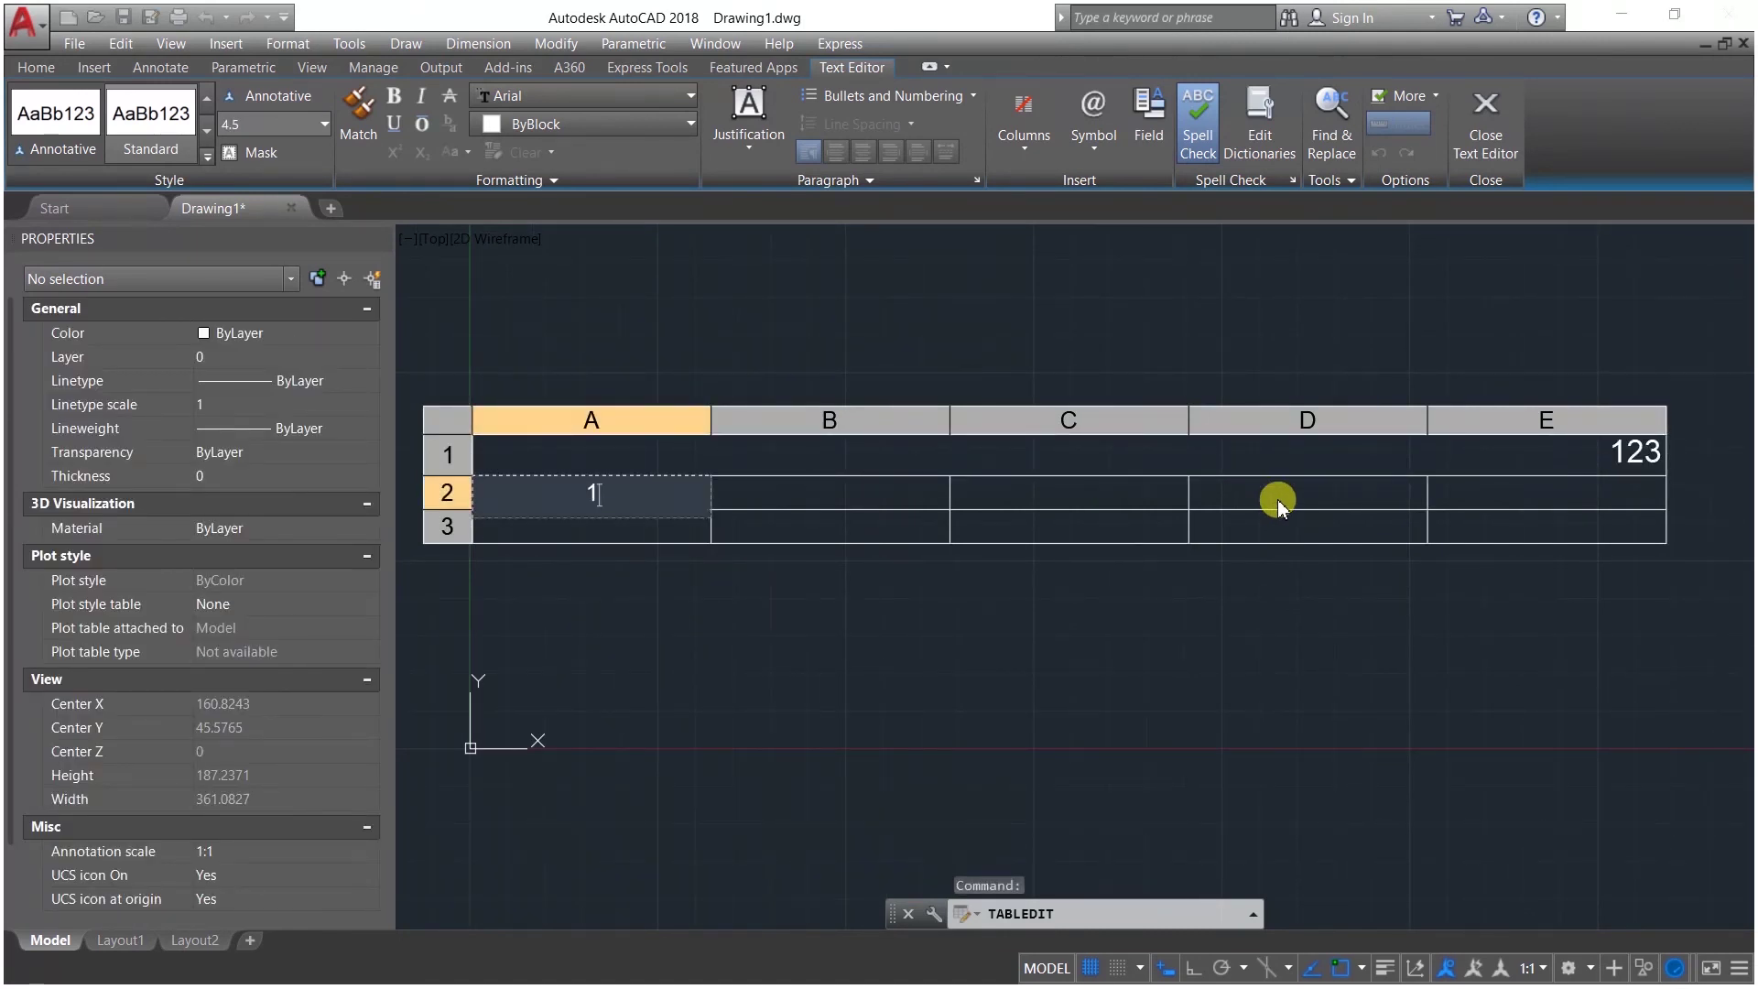
key("Return")
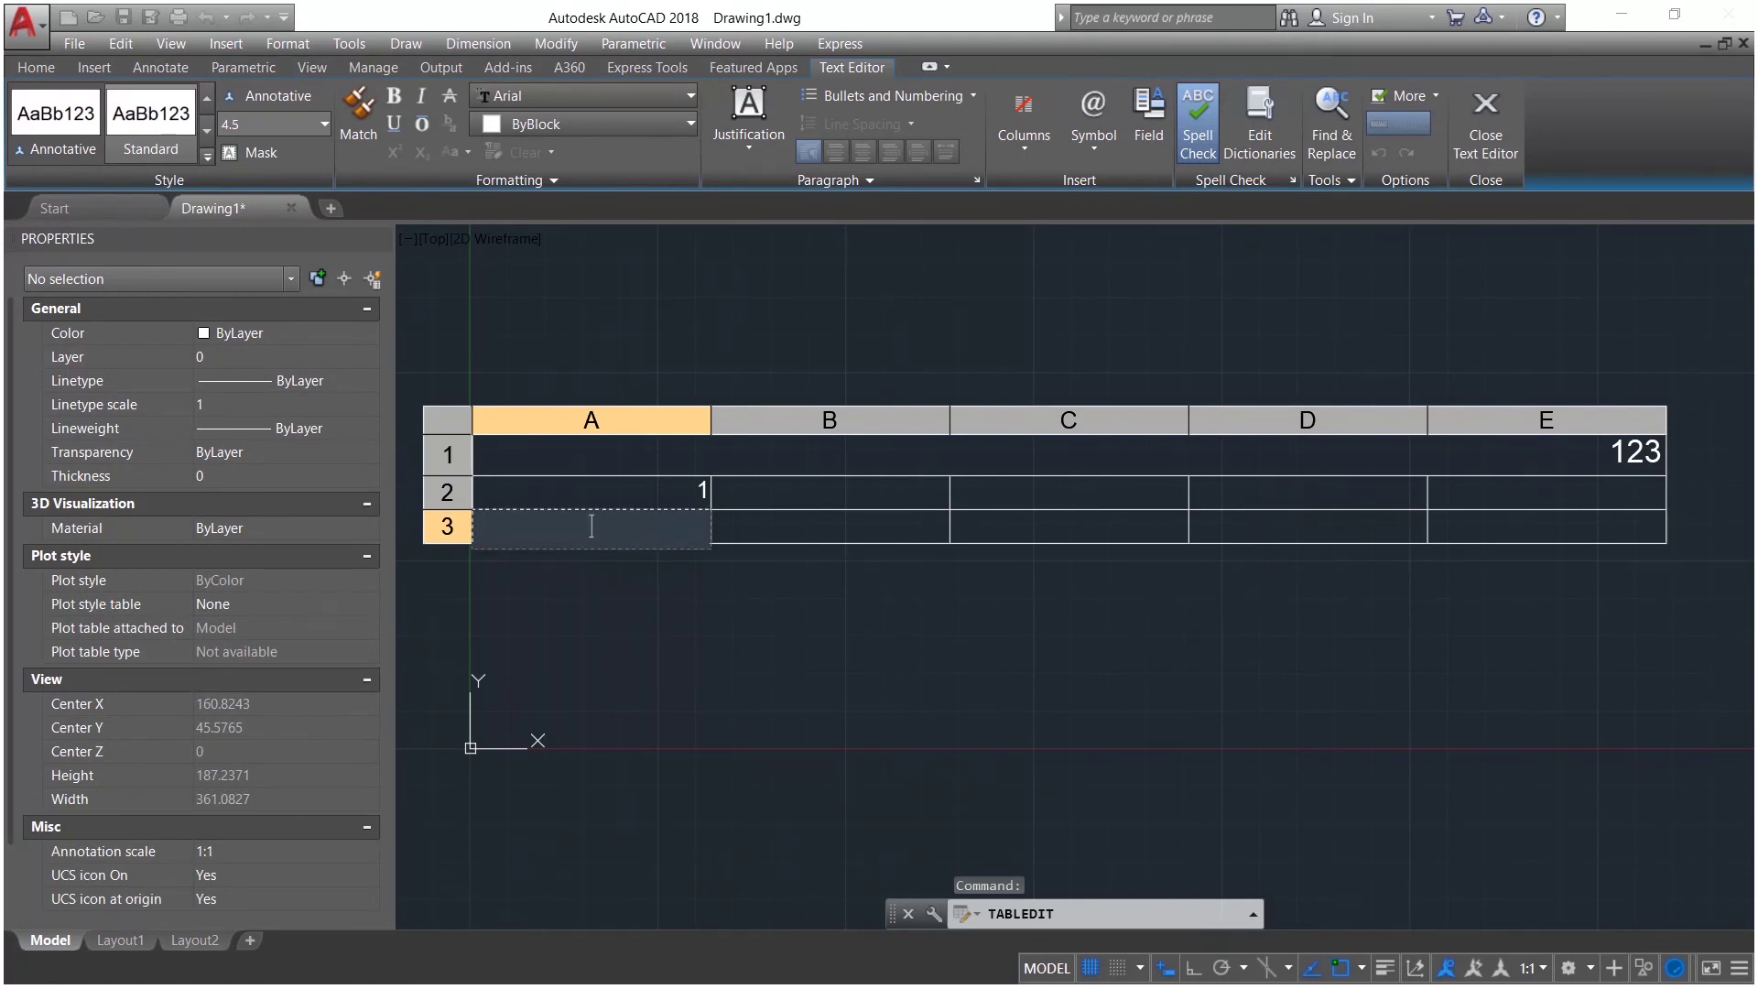
left_click(1235, 592)
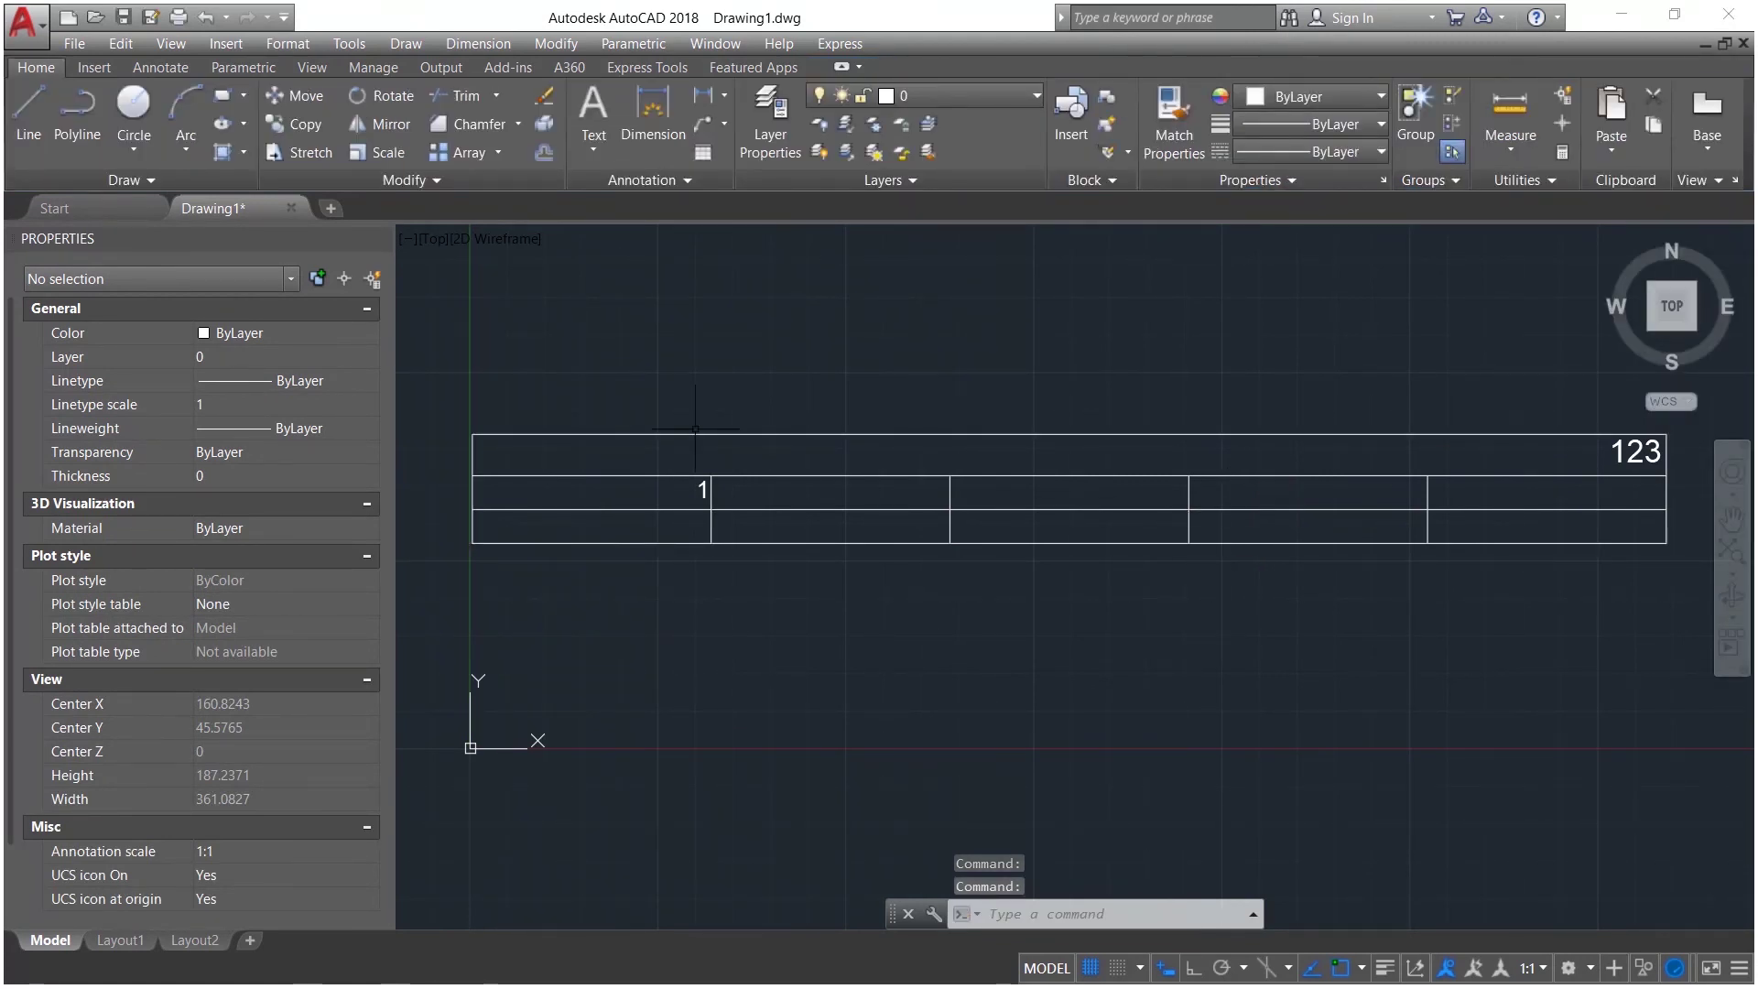
Step: Clear the contents of the table's title cell and deselect it
left_click(518, 375)
left_click(591, 491)
left_click(662, 454)
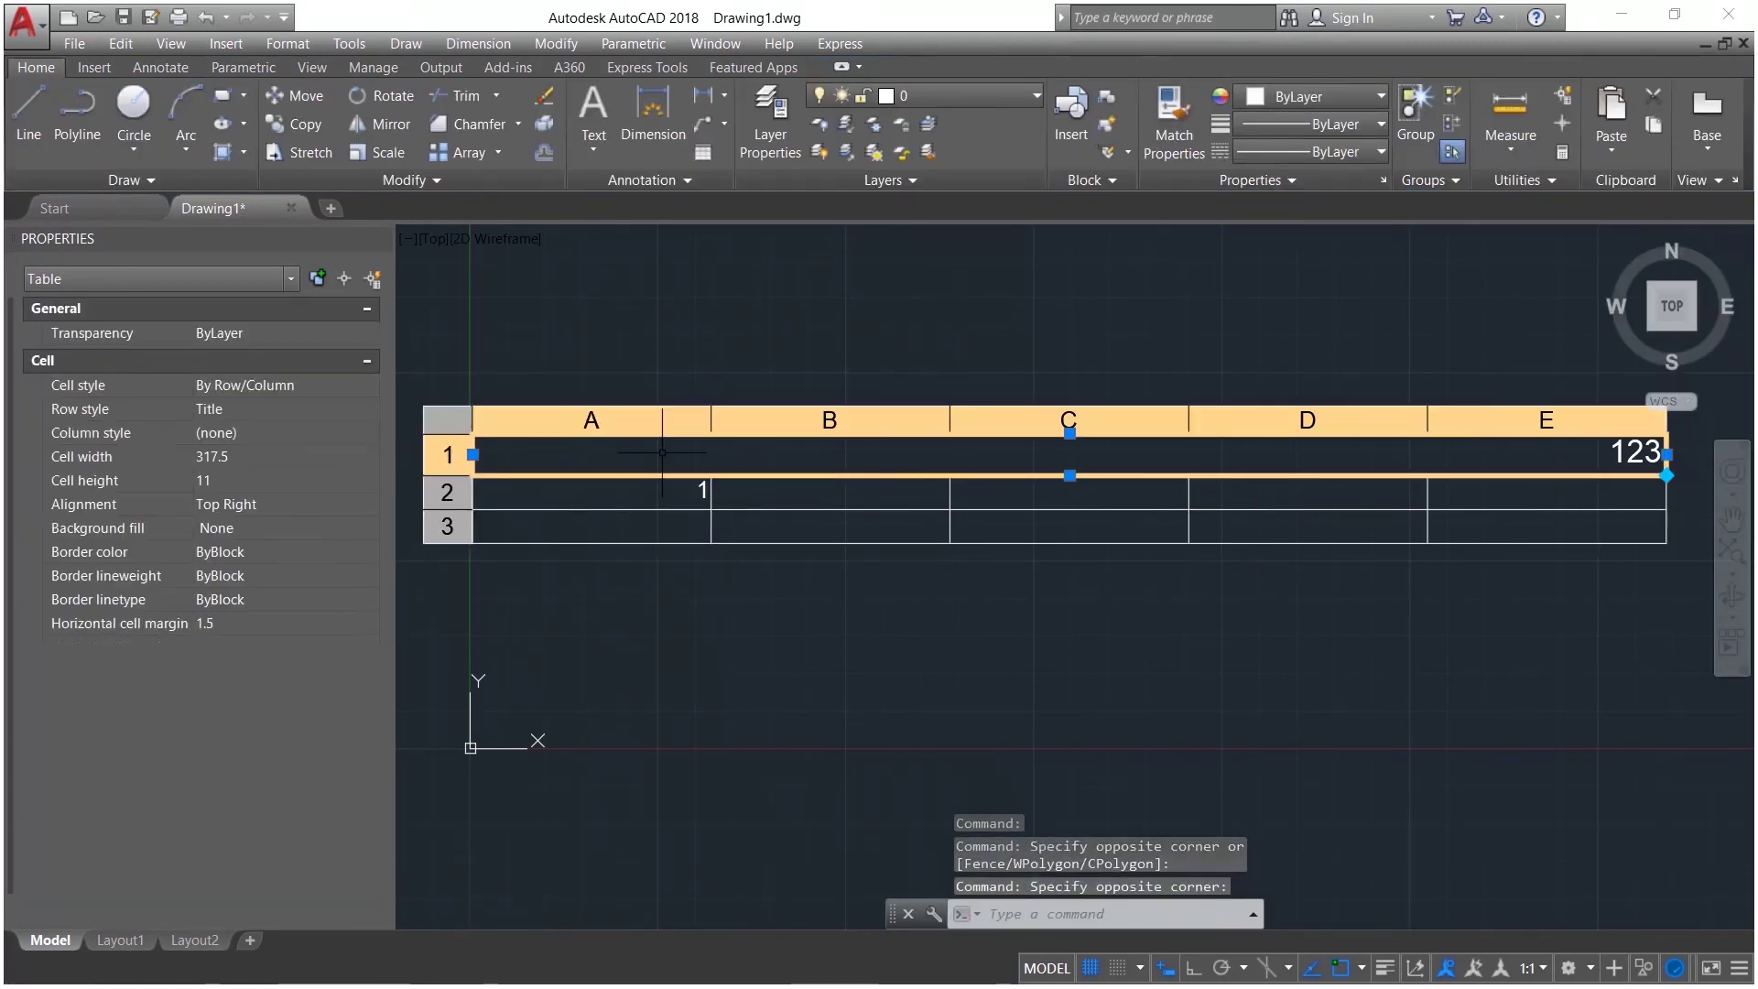
key("Delete")
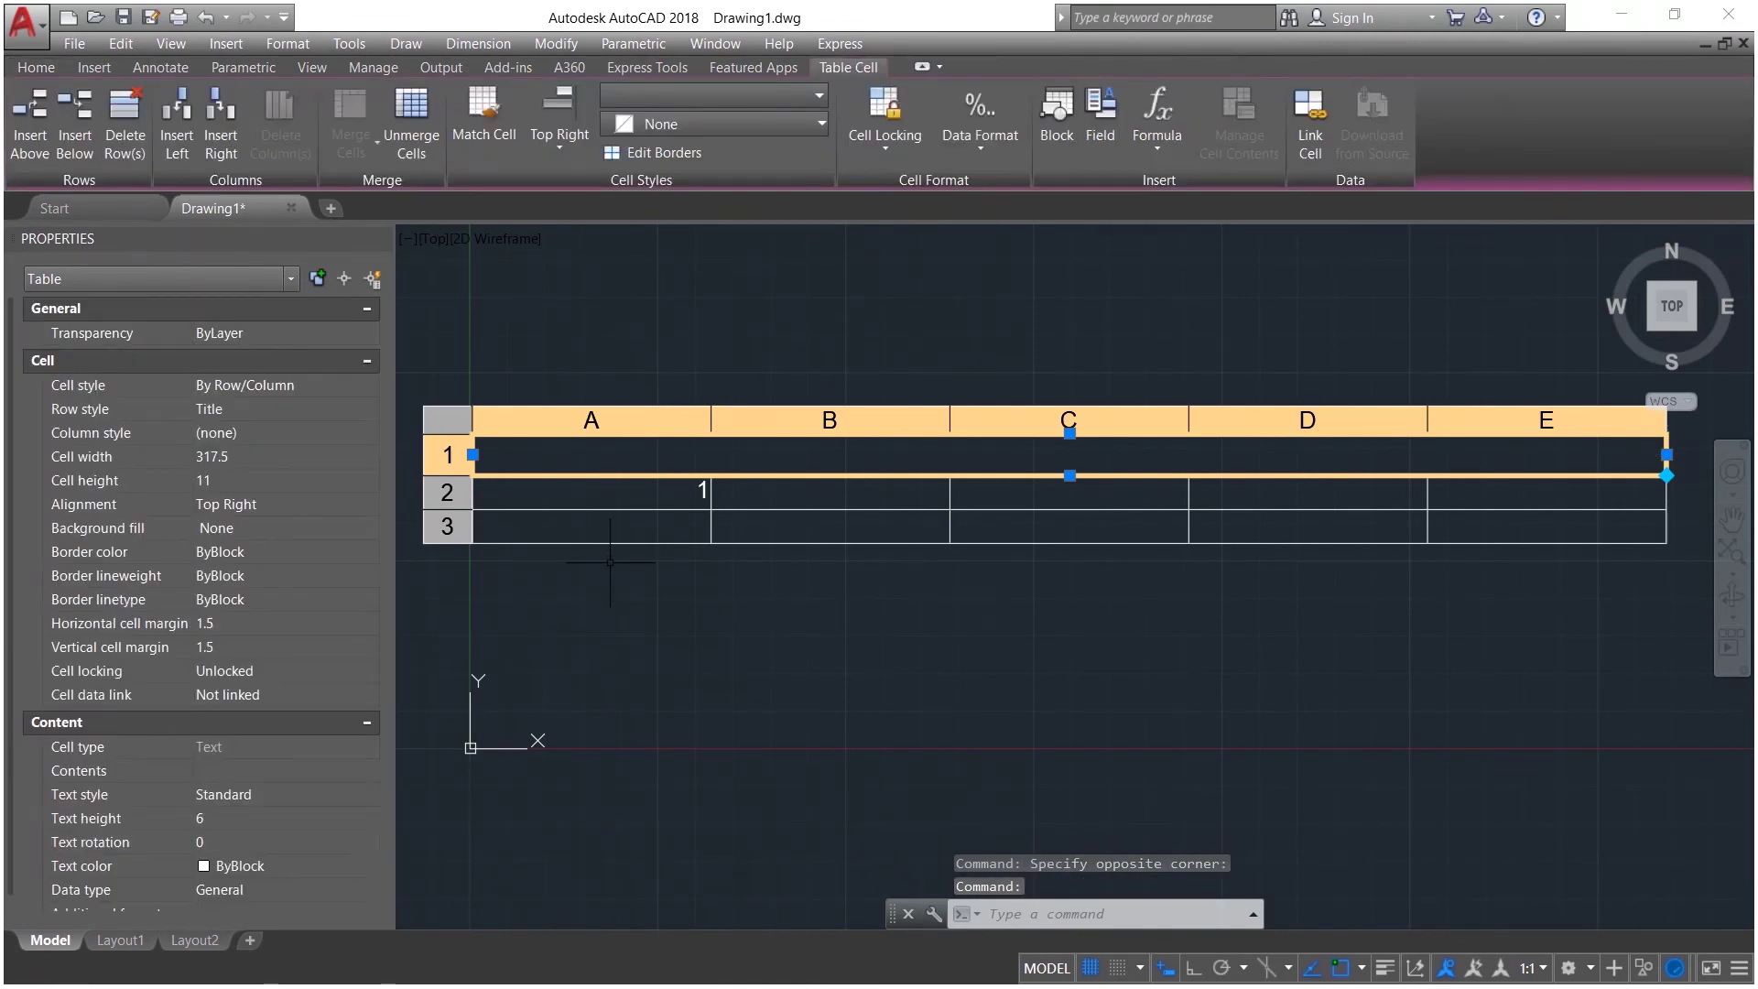
left_click(628, 717)
left_click(1239, 628)
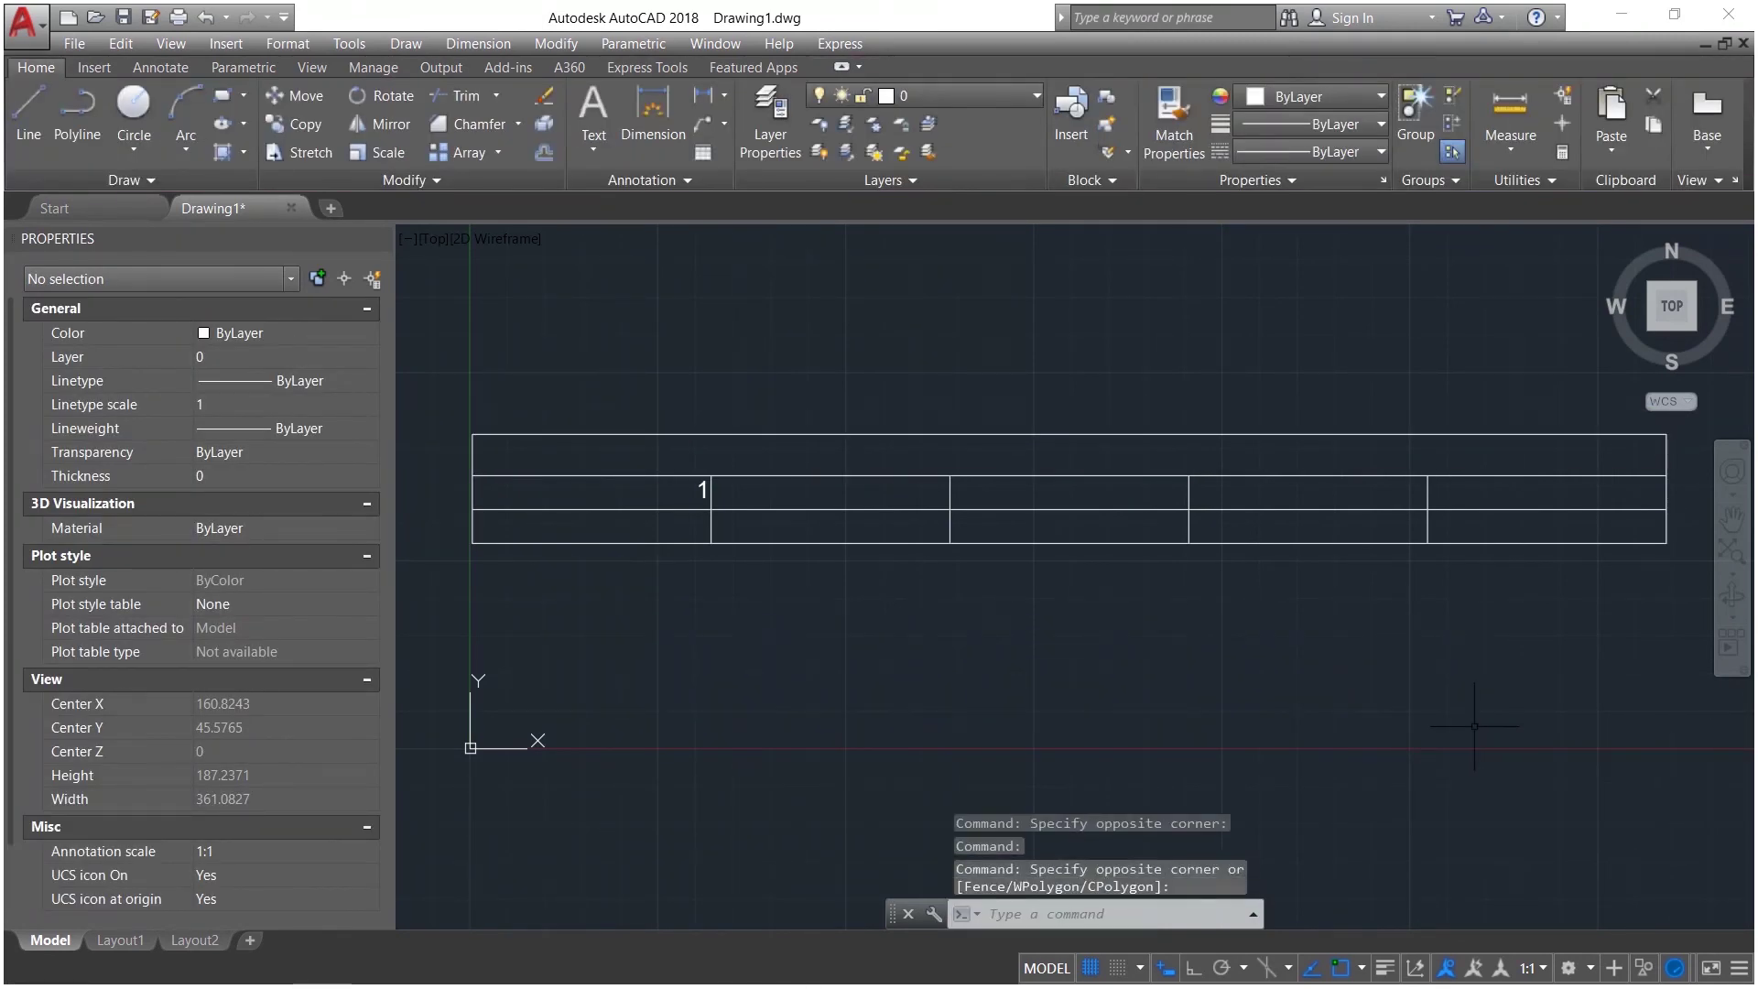
Step: Erase the entire table from the drawing
left_click(1474, 726)
left_click(769, 357)
key("Delete")
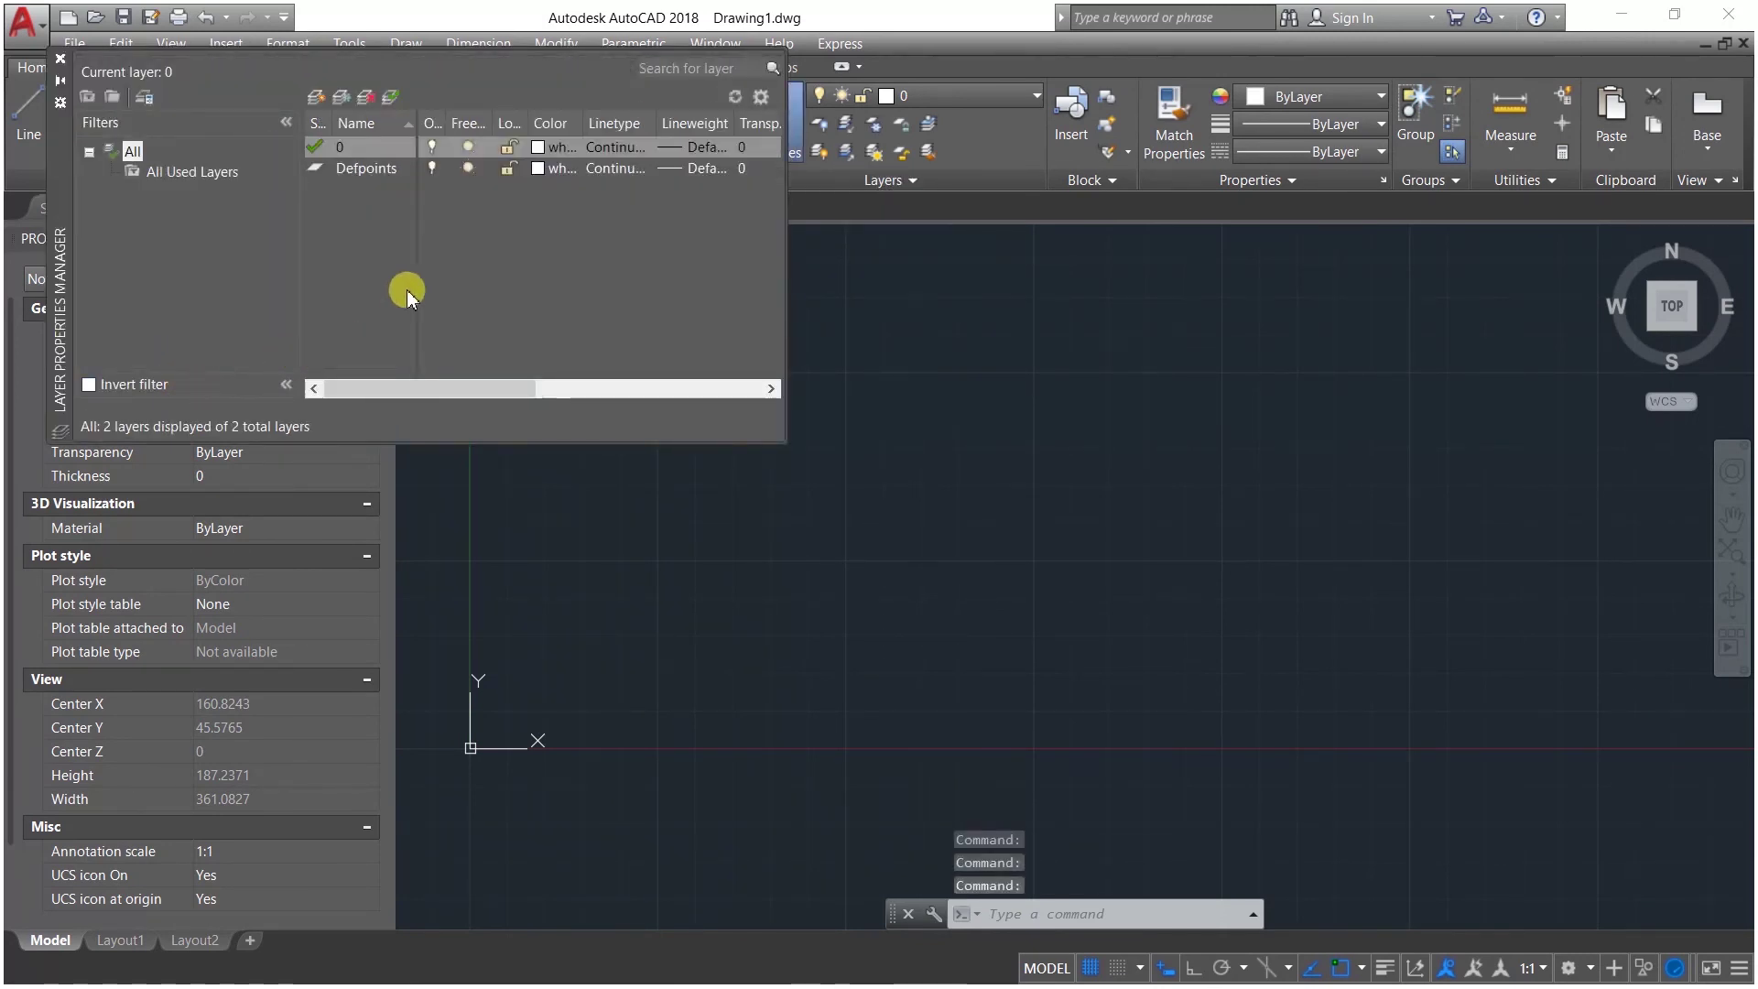
Step: Close the Layer Properties Manager and examine the available color, linetype and lineweight settings for new objects, keeping them ByLayer
left_click(61, 58)
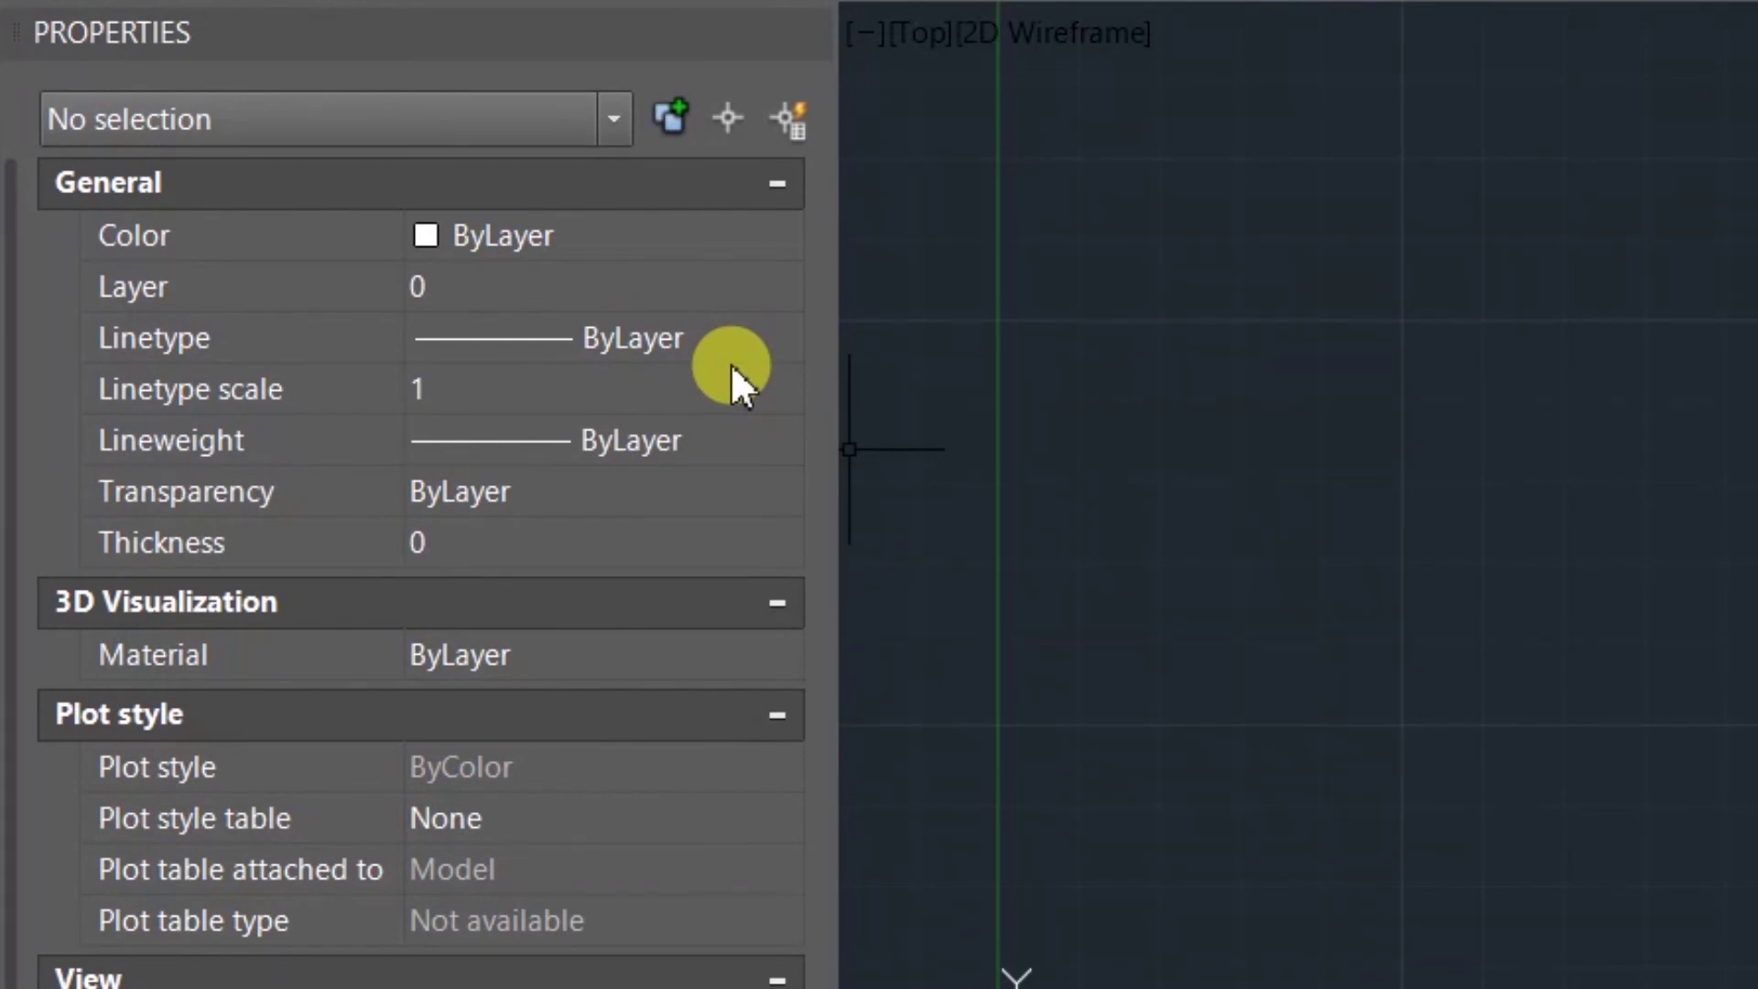
left_click(677, 227)
left_click(677, 227)
left_click(677, 227)
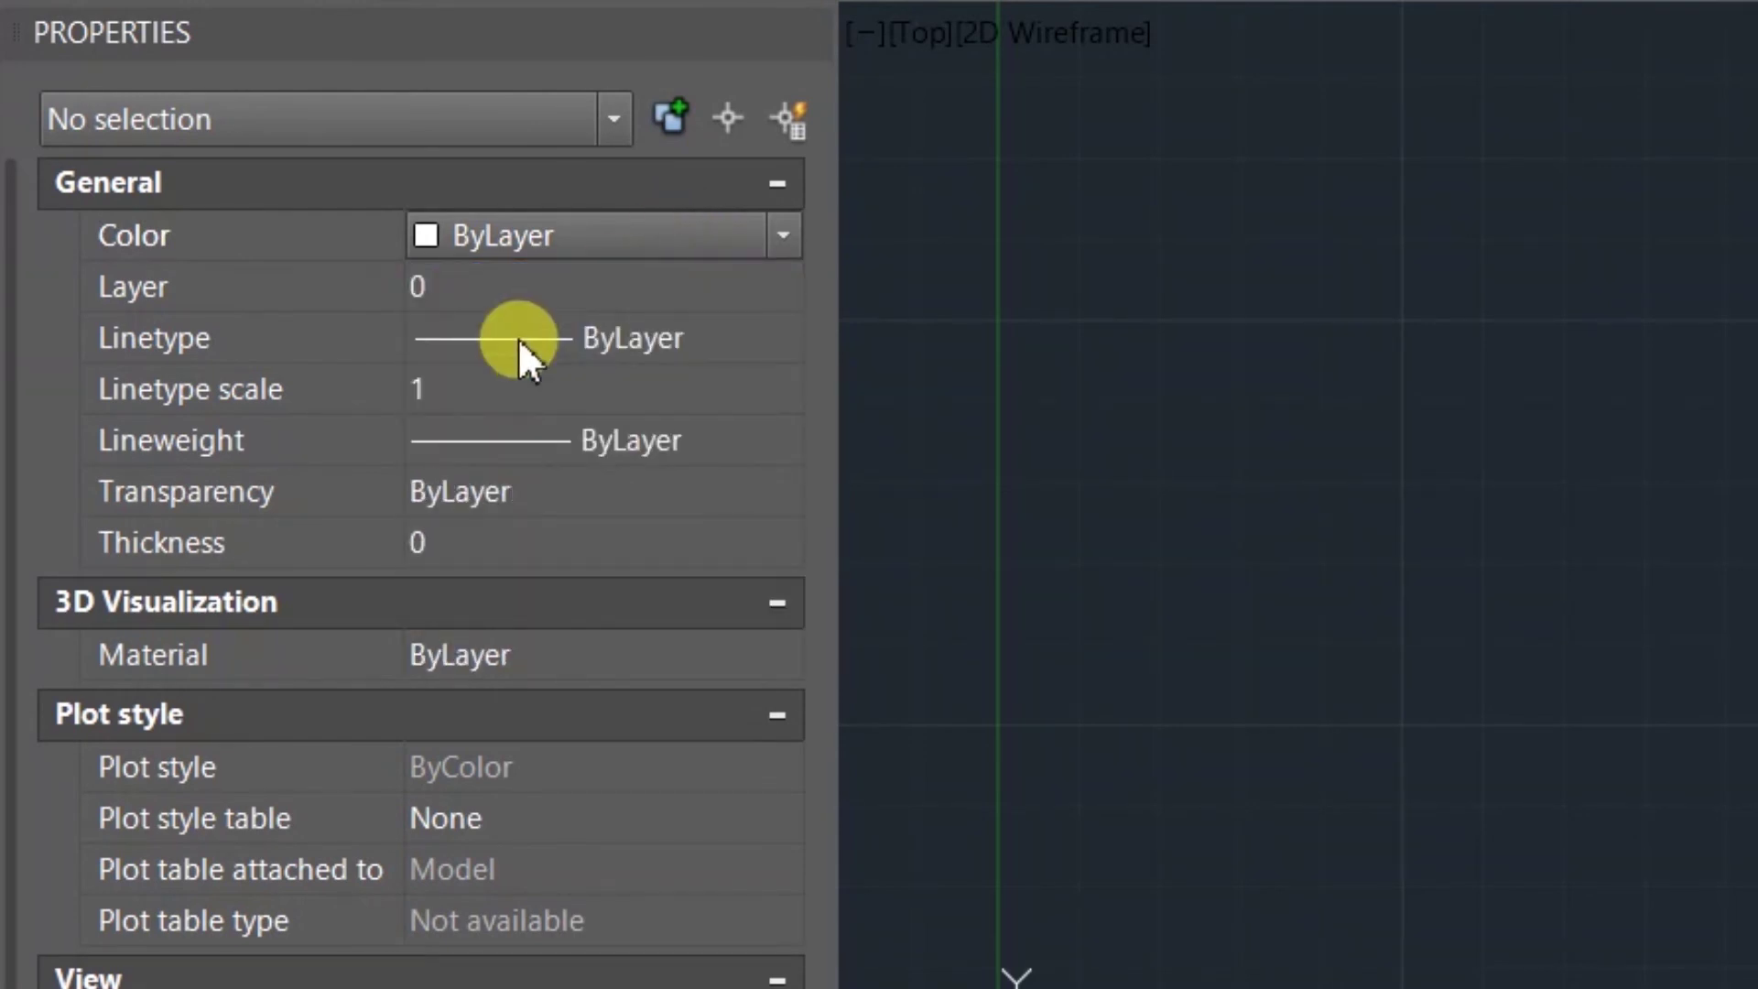
left_click(518, 337)
left_click(518, 337)
left_click(521, 447)
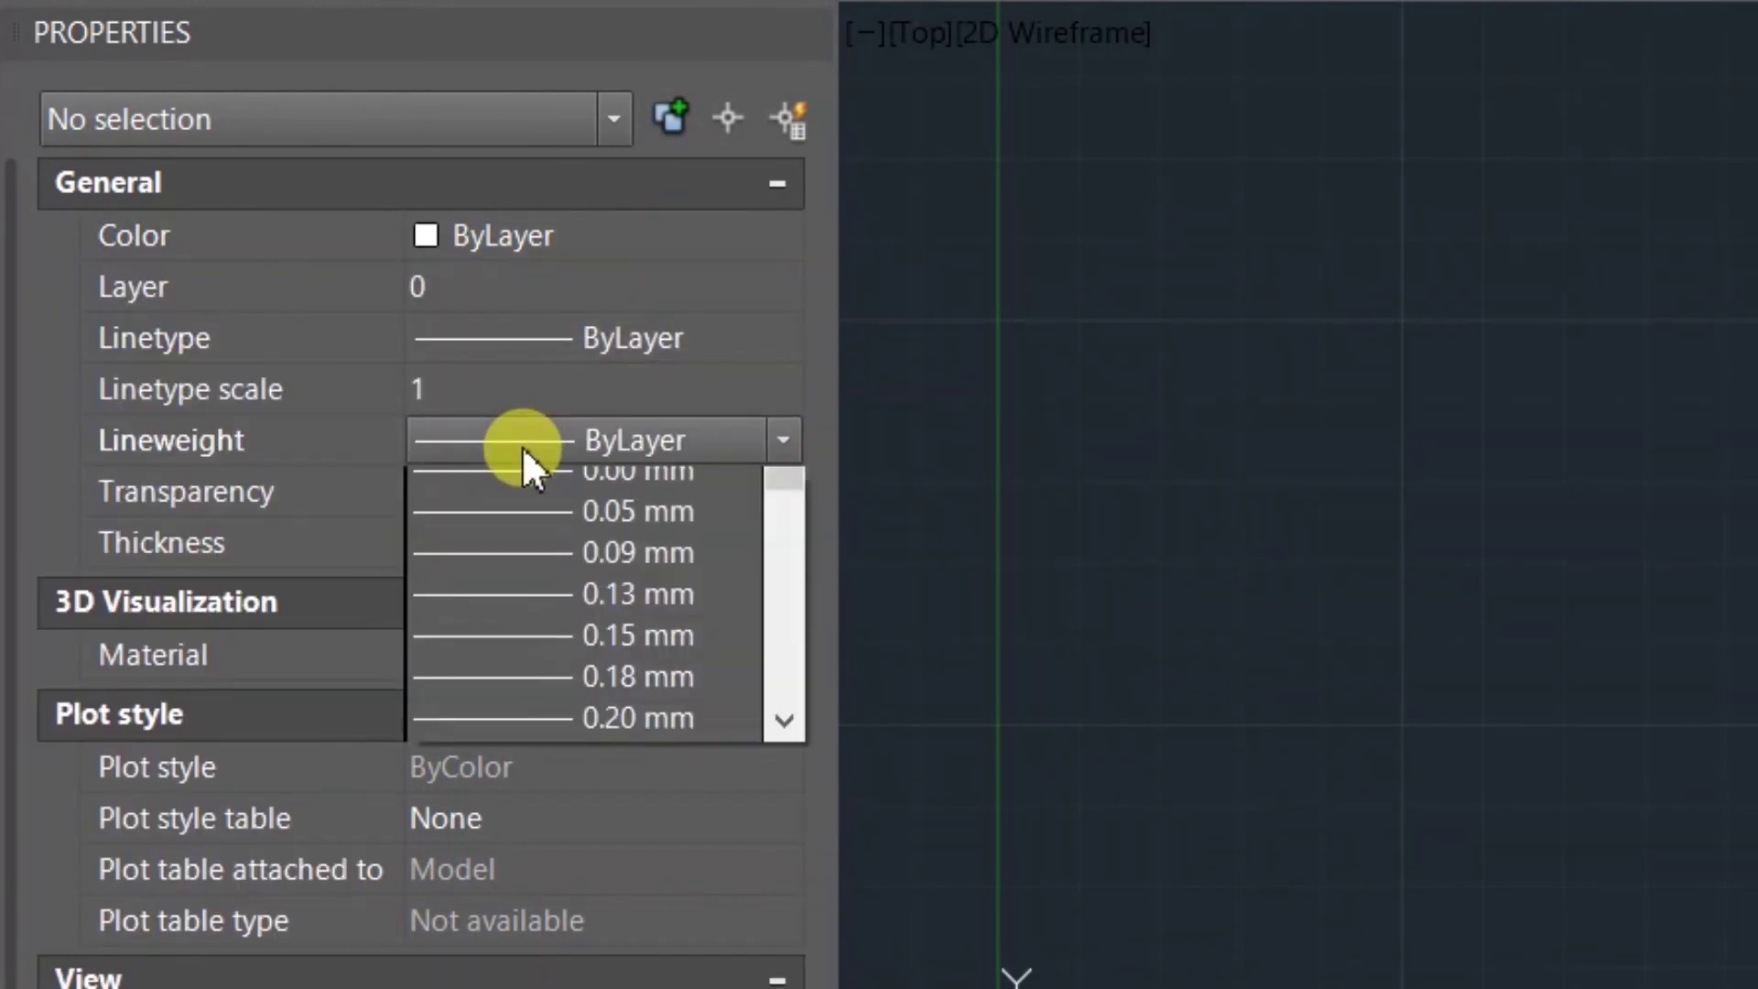
left_click(524, 445)
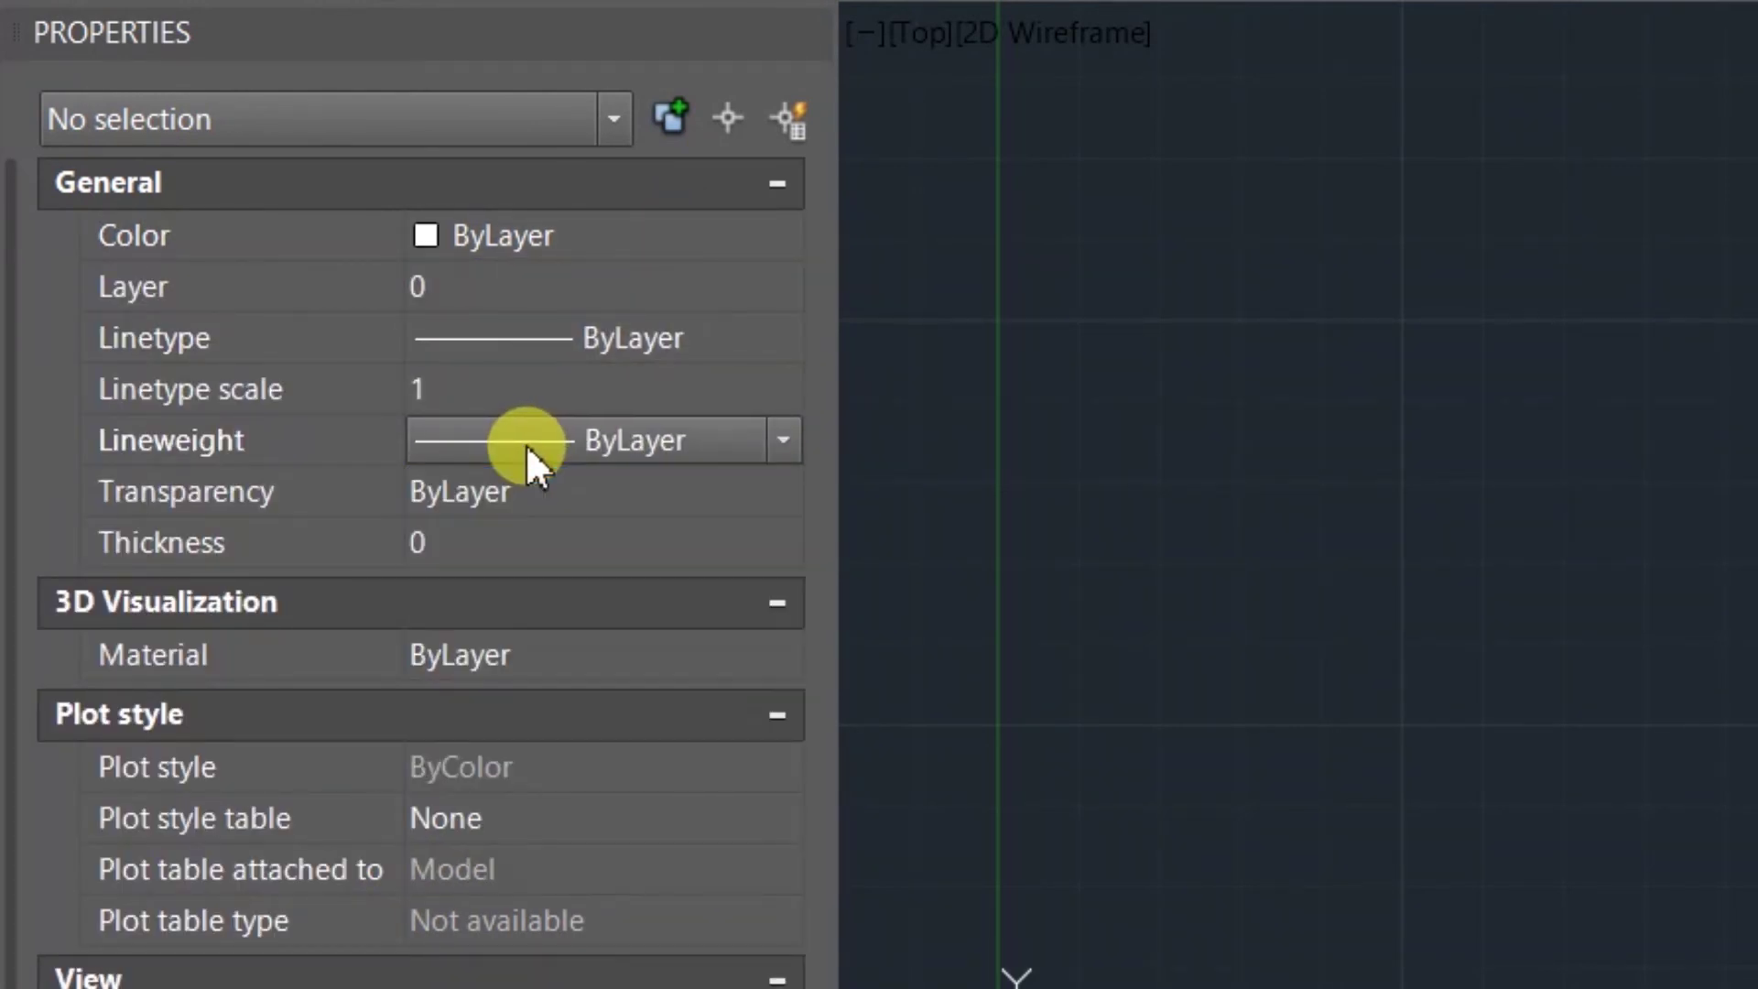
left_click(994, 507)
left_click(1123, 608)
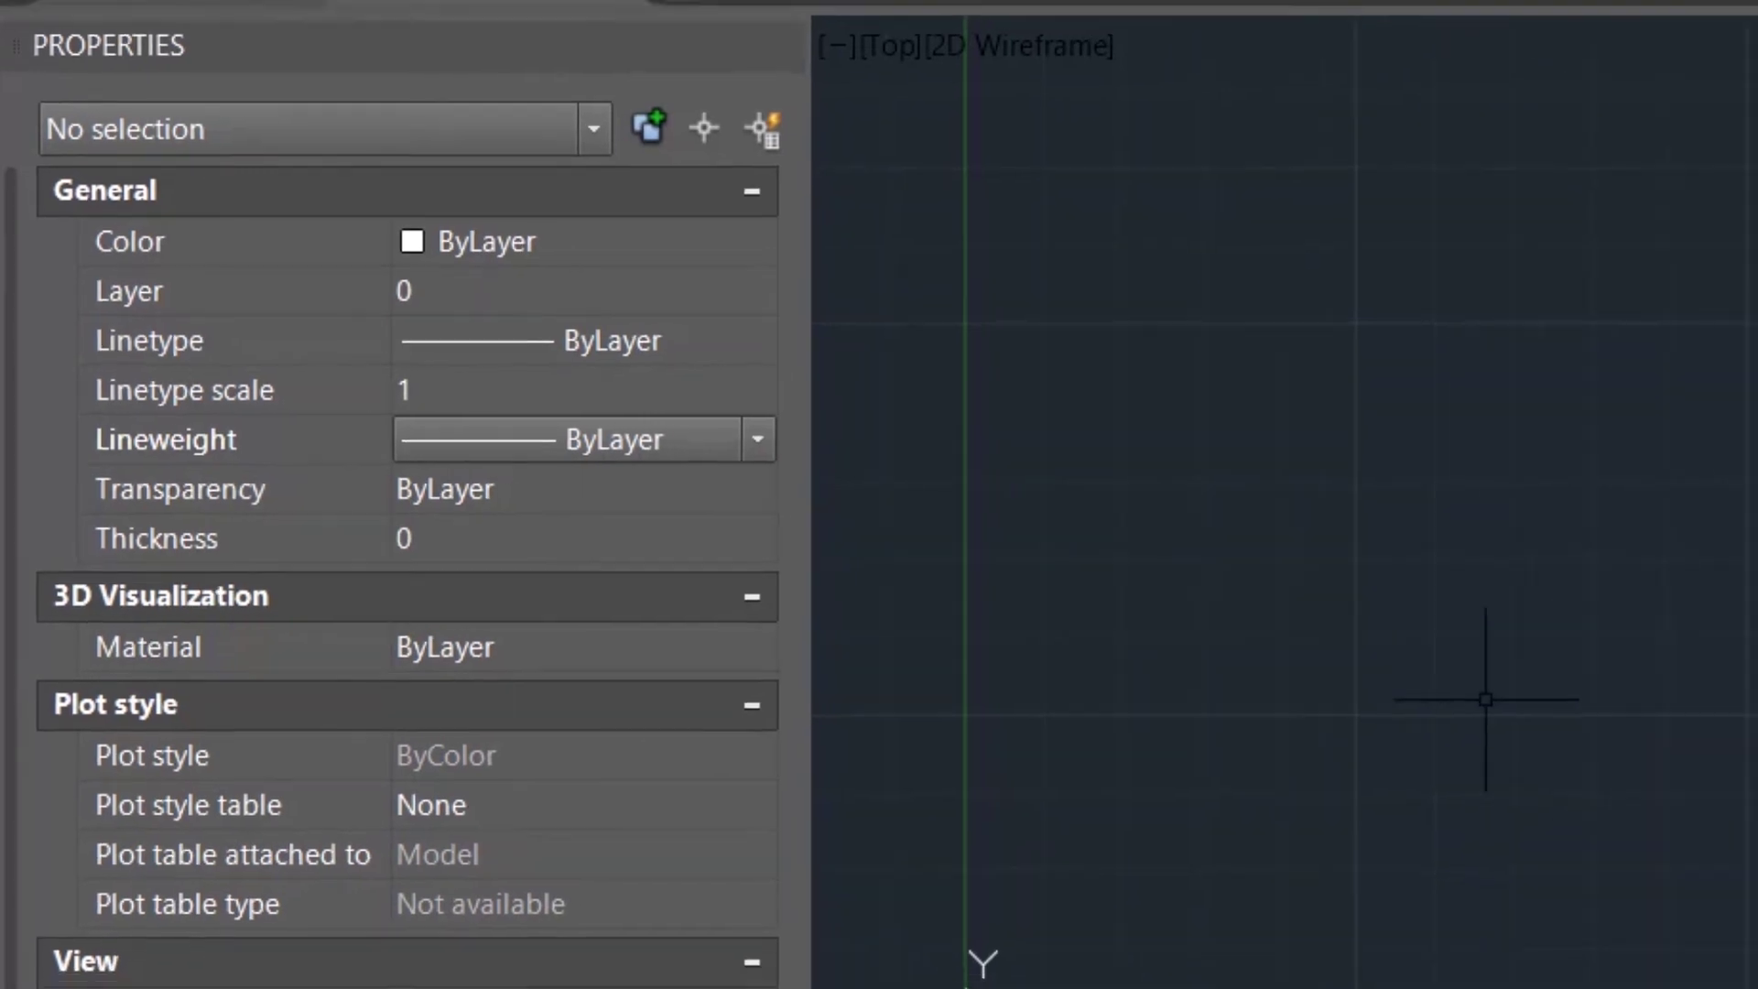